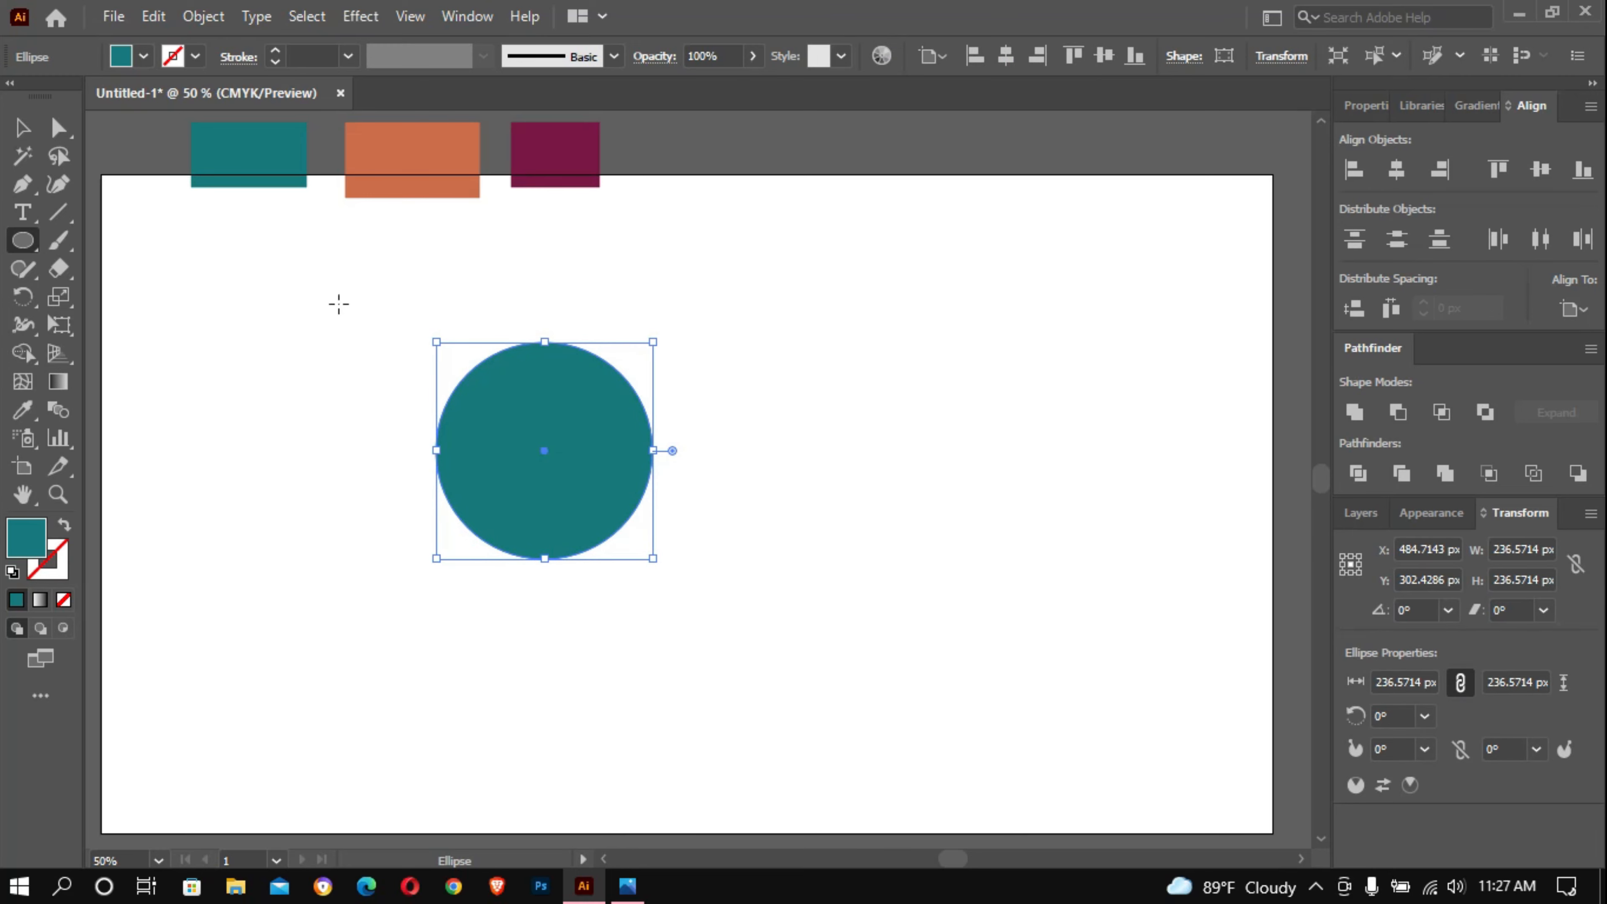
Step: Remove the circle's fill and give it a black 9 pt stroke
{"action": "left_click", "coordinate": [26, 134]}
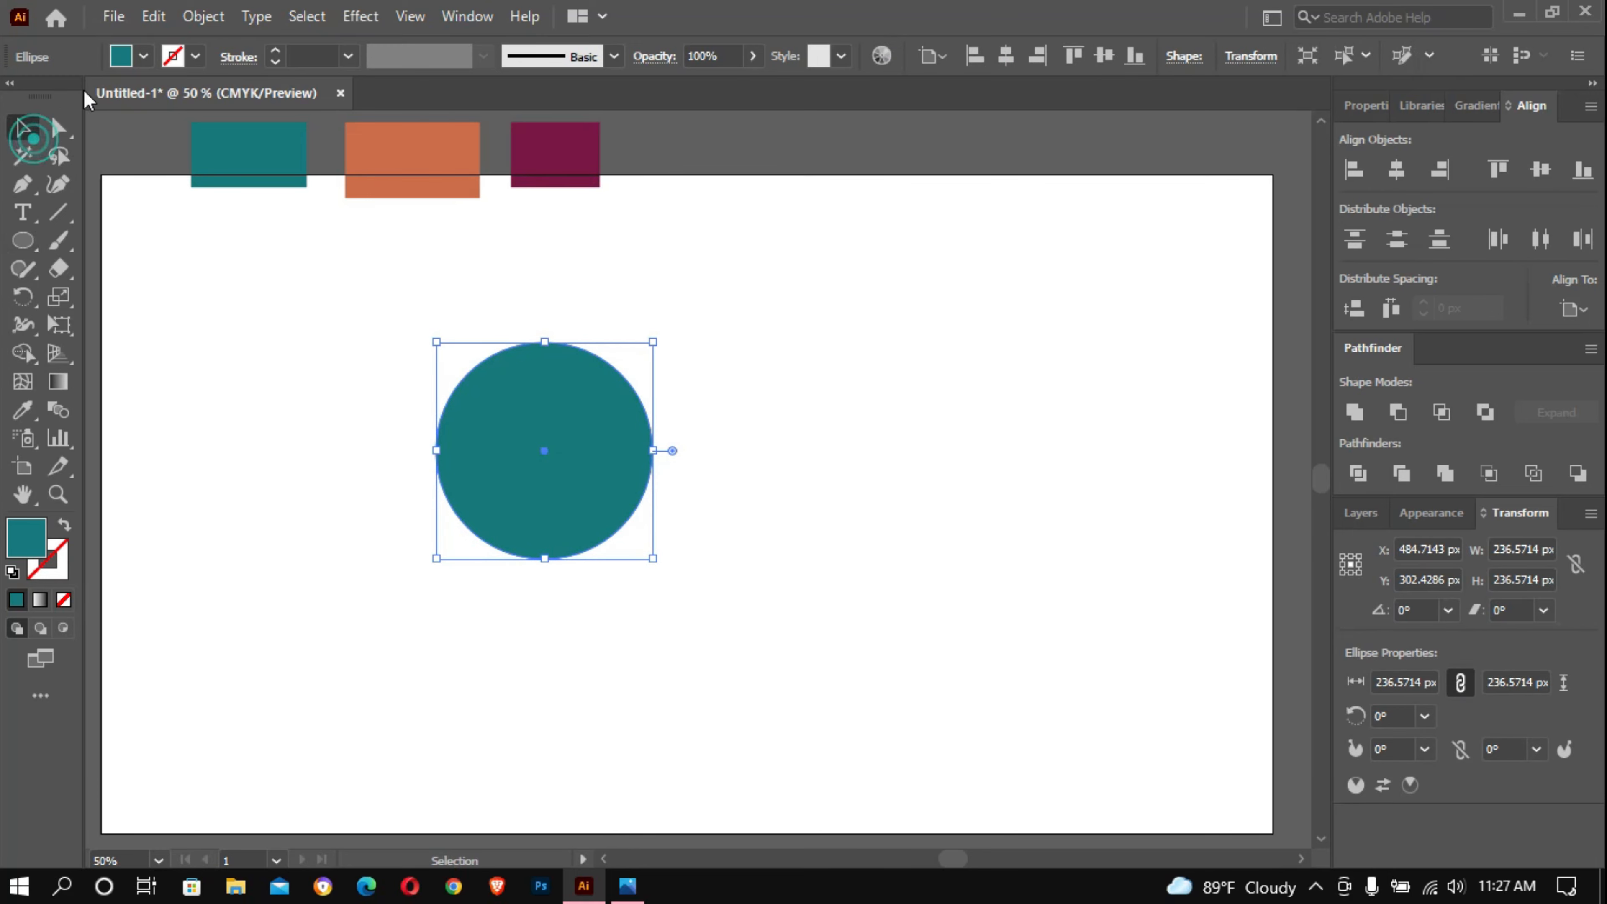
{"action": "left_click", "coordinate": [143, 56]}
{"action": "left_click", "coordinate": [13, 112]}
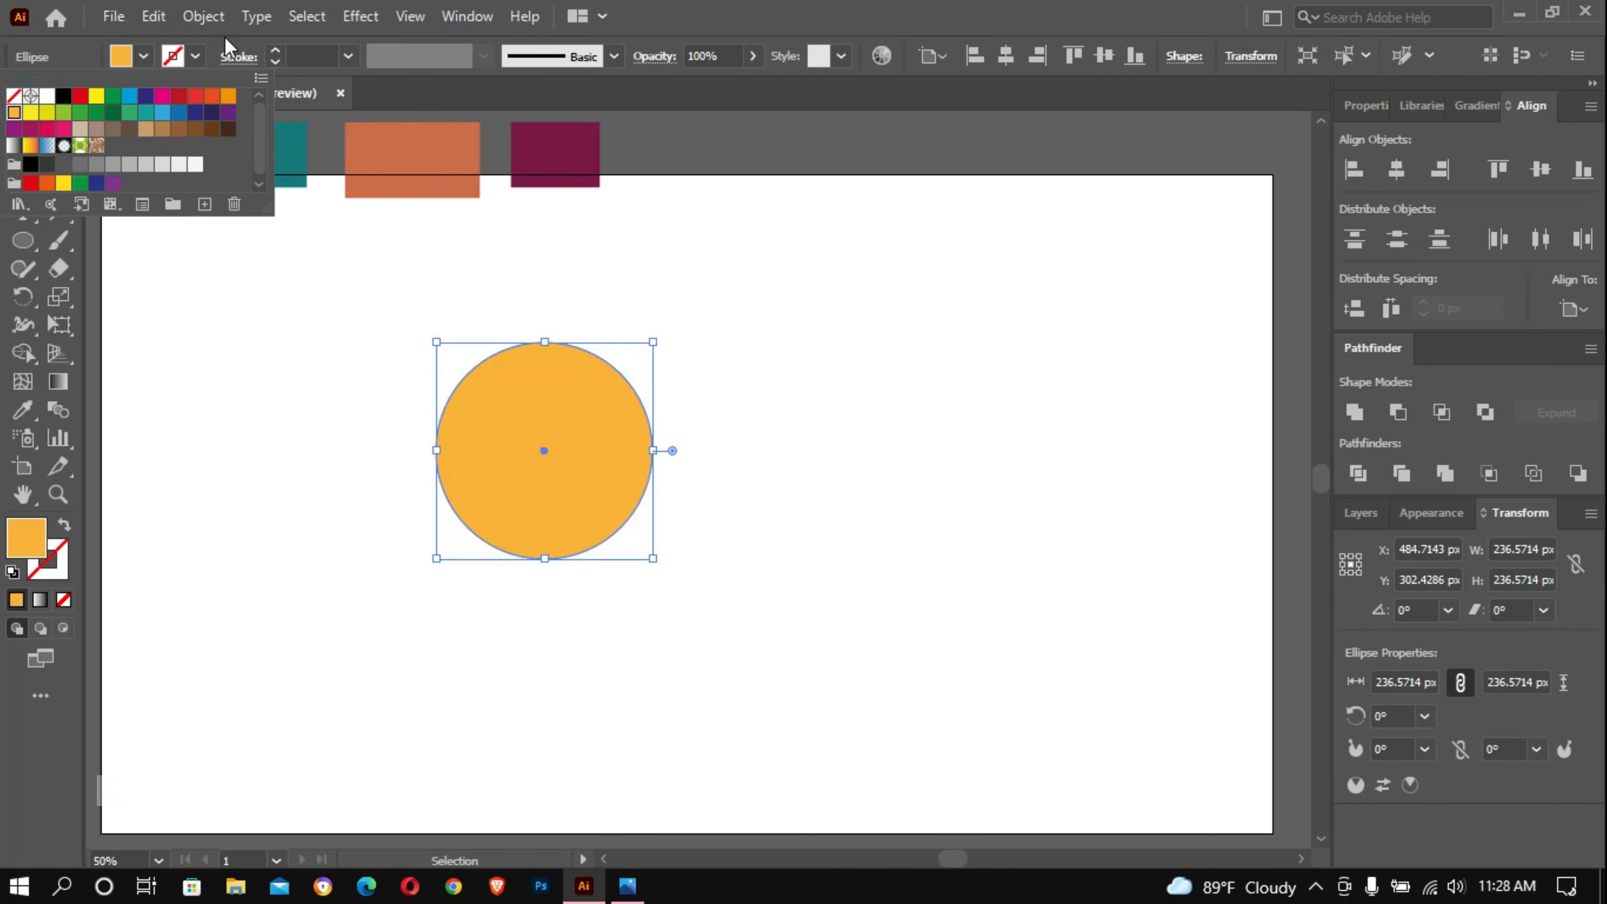
{"action": "left_click", "coordinate": [12, 96]}
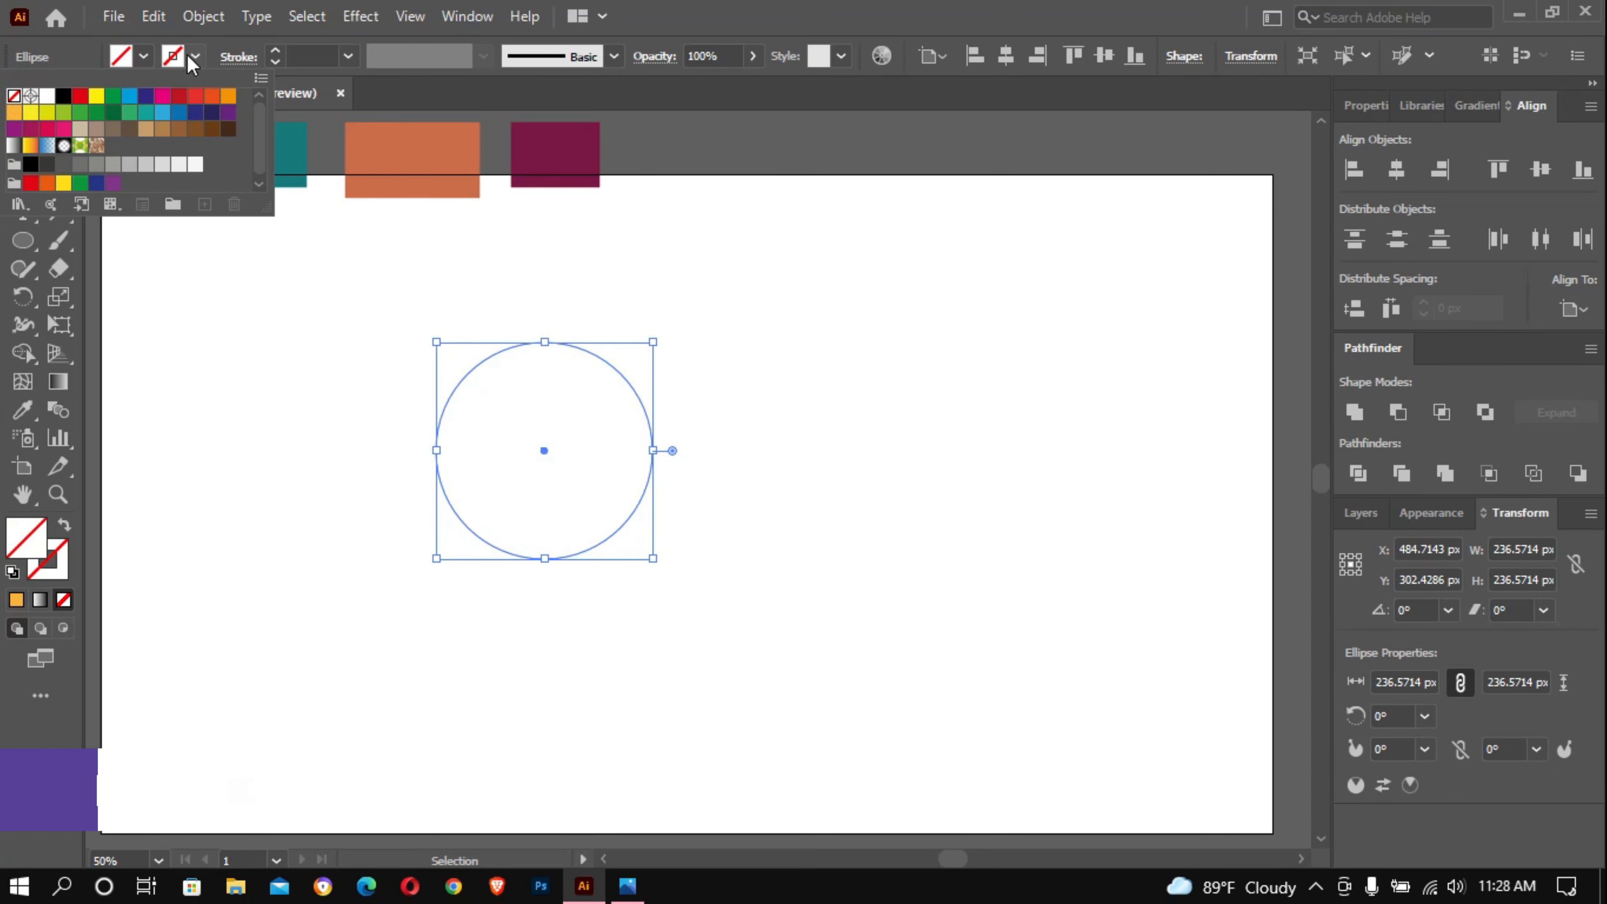
{"action": "left_click", "coordinate": [305, 56]}
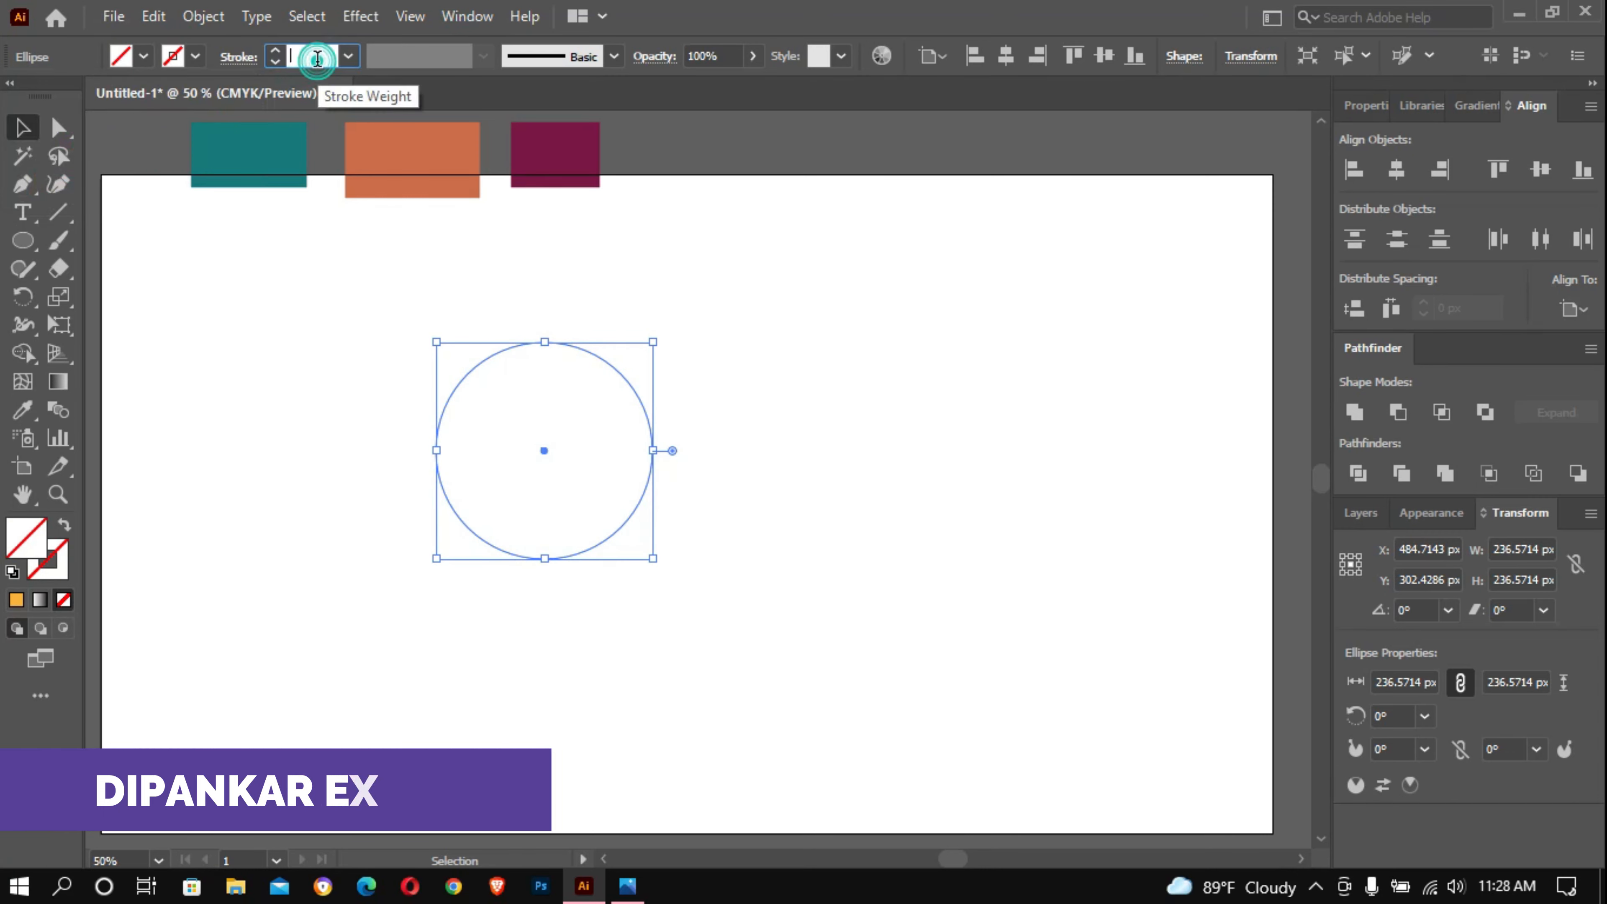
{"action": "type", "text": "9"}
{"action": "key", "text": "Return"}
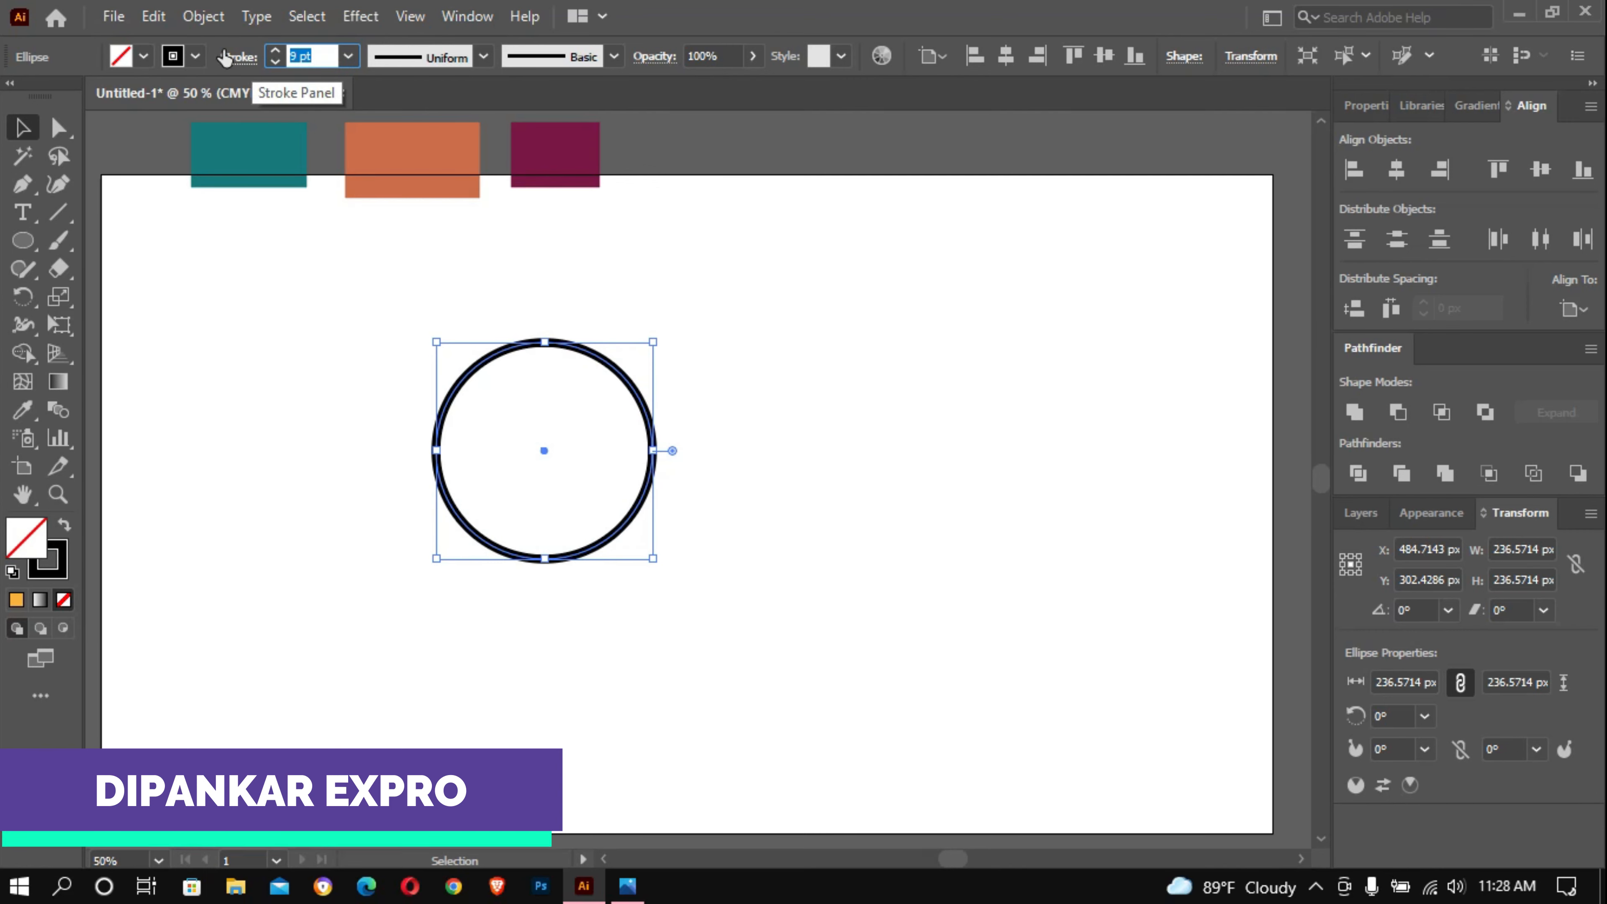
Step: Align the circle's stroke to the inside of its path
{"action": "left_click", "coordinate": [229, 56]}
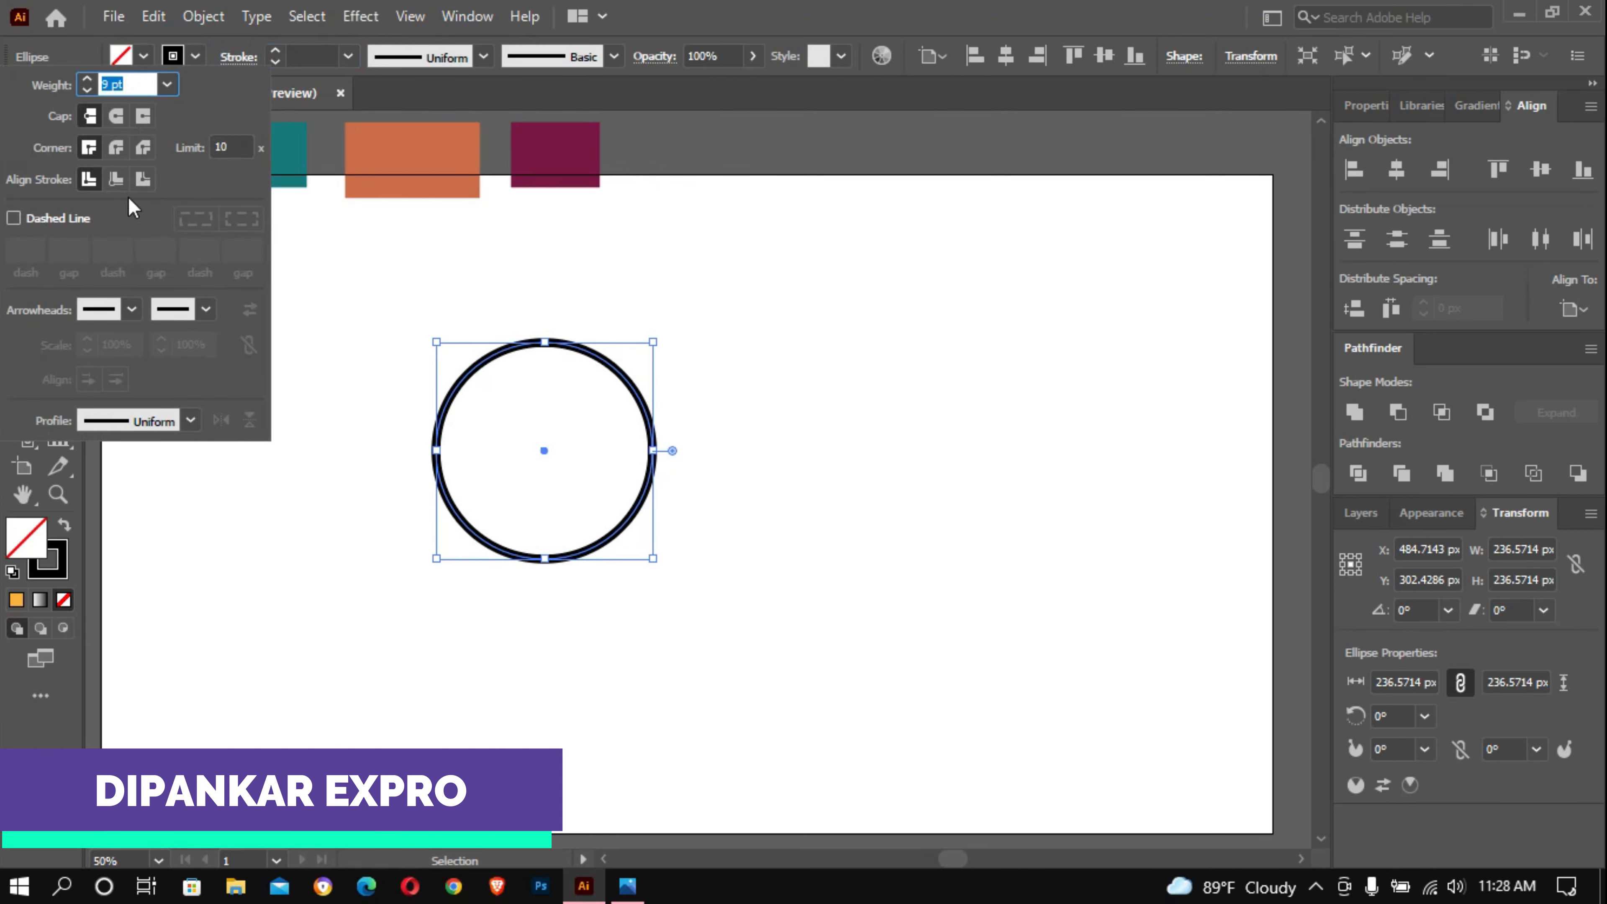
{"action": "left_click", "coordinate": [141, 180]}
{"action": "left_click", "coordinate": [116, 179]}
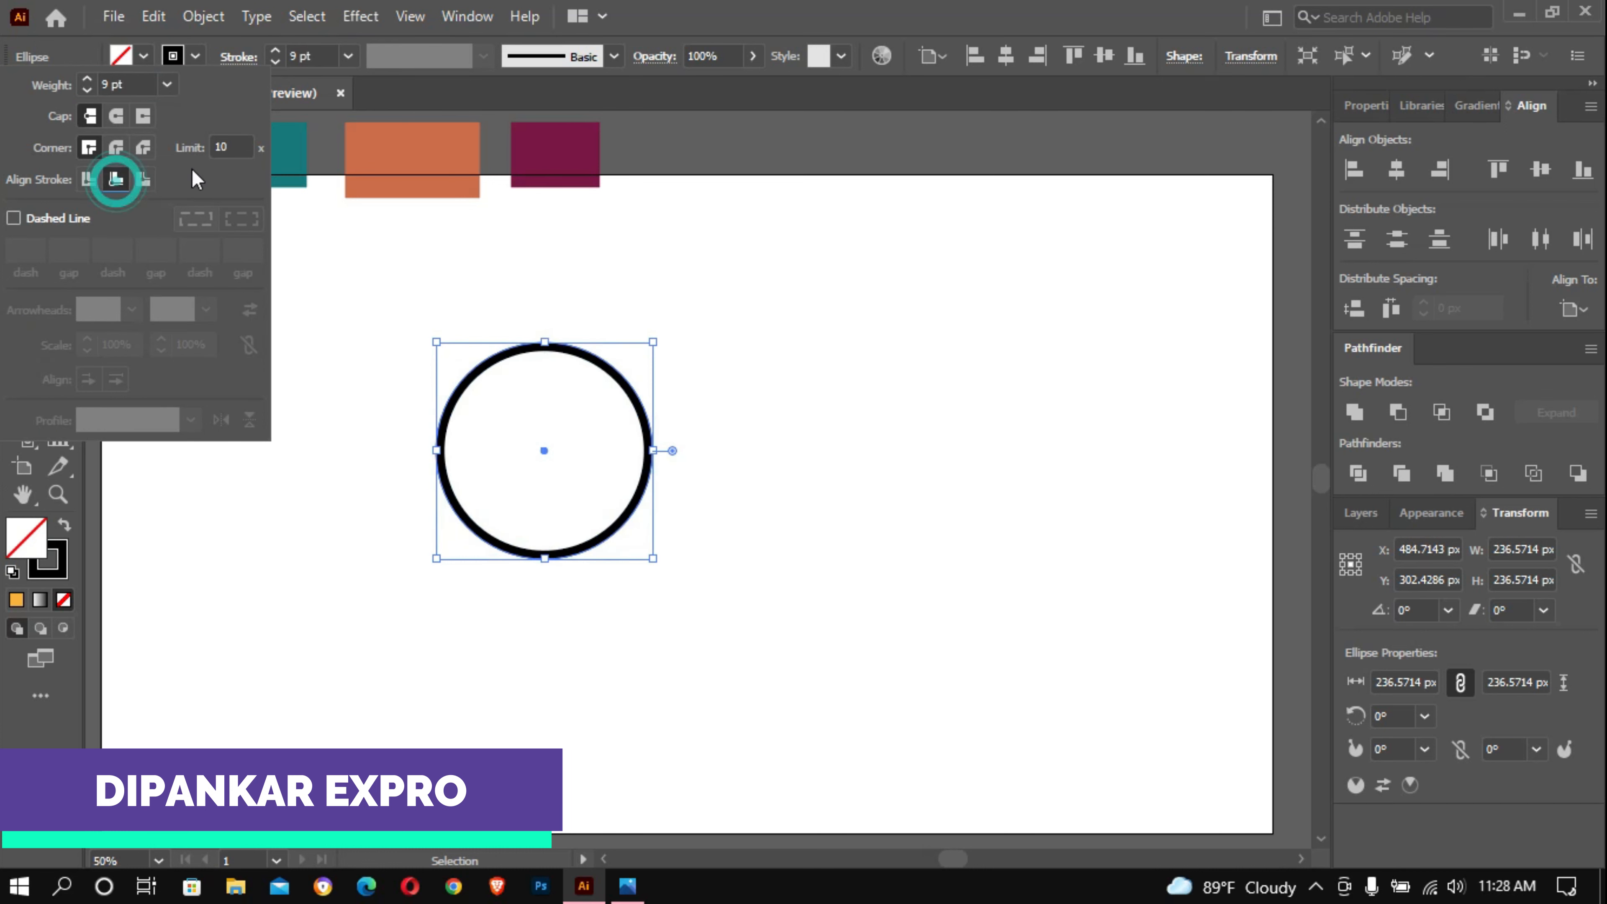
Step: Increase the circle's stroke weight to 40 pt to form a thick ring
{"action": "left_click", "coordinate": [302, 57]}
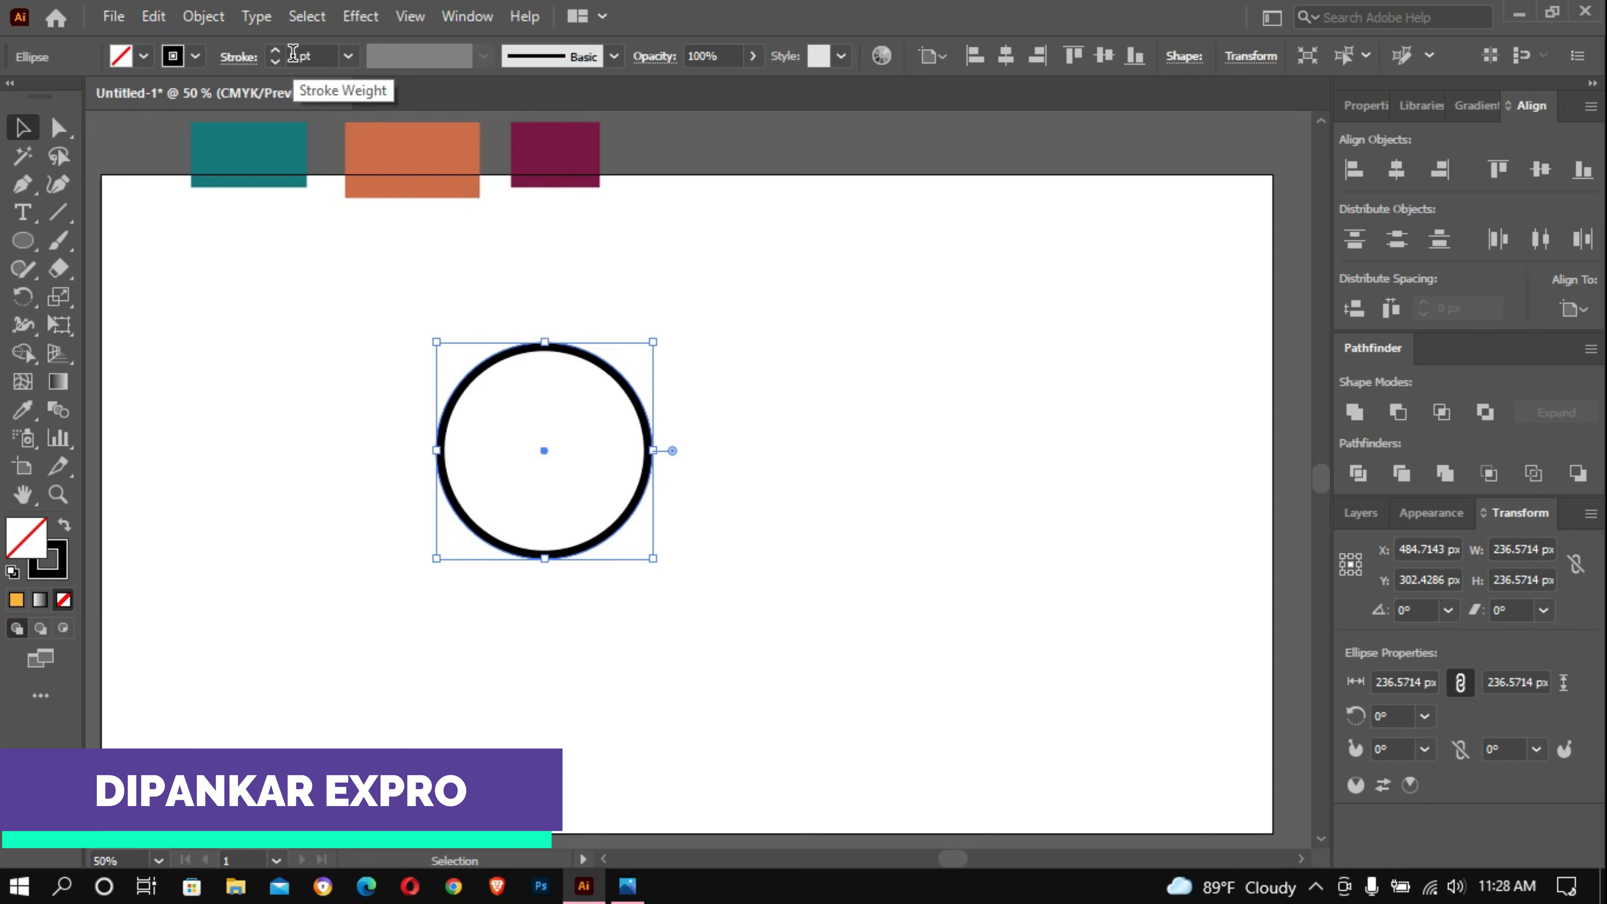
{"action": "key", "text": "Up"}
{"action": "key", "text": "Up"}
{"action": "key", "text": "Up"}
{"action": "key", "text": "Up"}
{"action": "key", "text": "Up"}
{"action": "key", "text": "Up"}
{"action": "key", "text": "Up"}
{"action": "key", "text": "Up"}
{"action": "key", "text": "Up"}
{"action": "key", "text": "Up"}
{"action": "key", "text": "Up"}
{"action": "key", "text": "Up"}
{"action": "key", "text": "Up"}
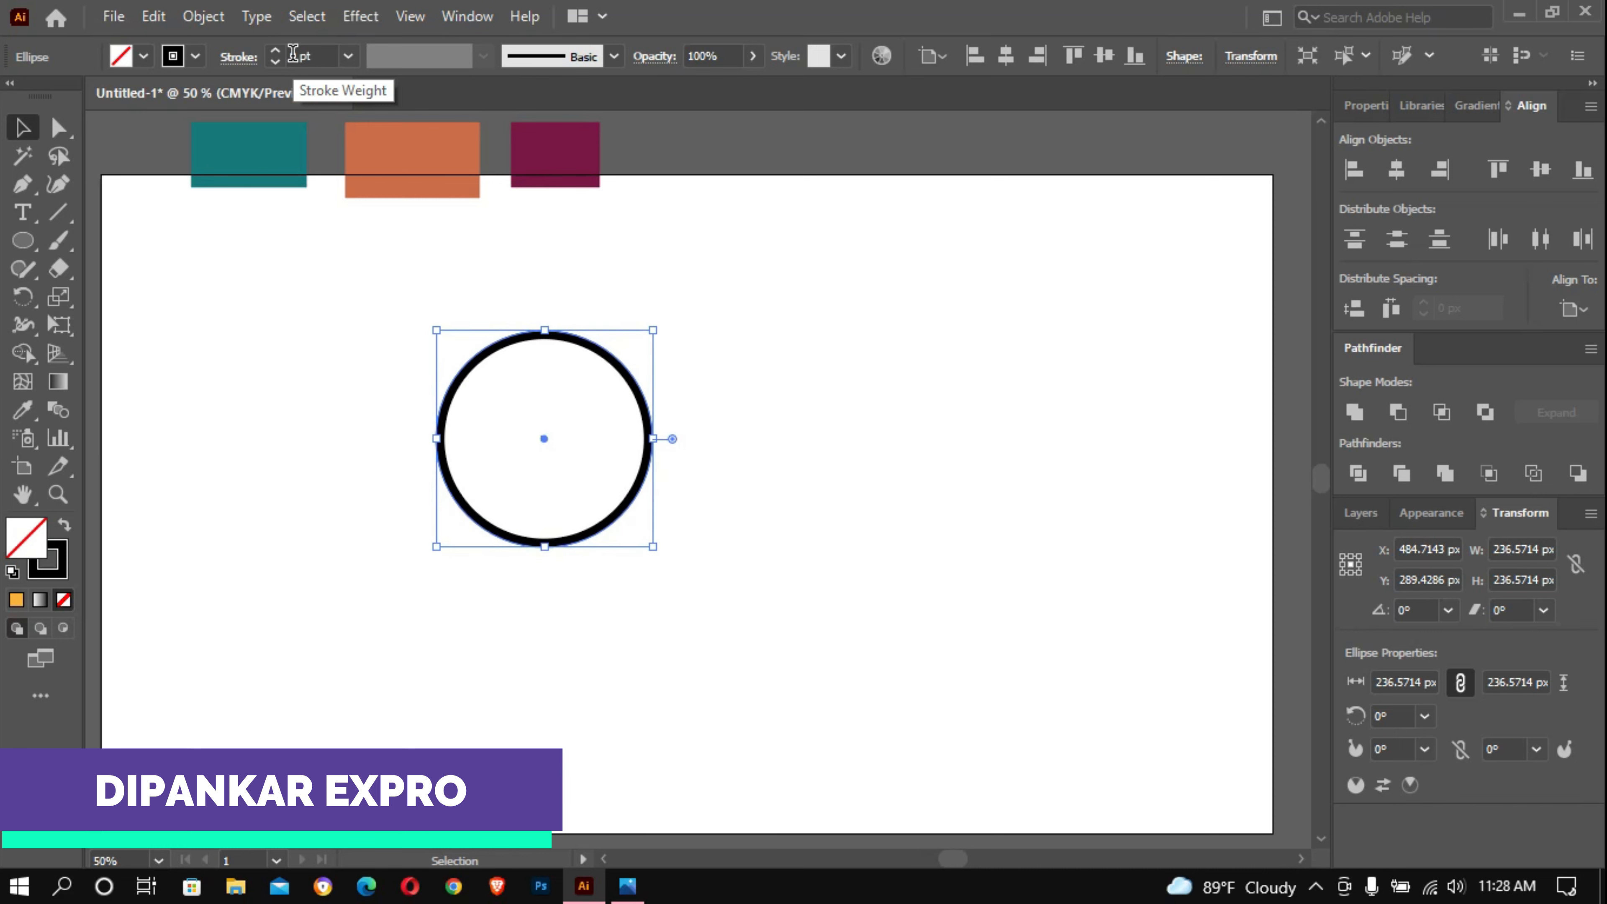
{"action": "left_click", "coordinate": [310, 56]}
{"action": "key", "text": "Up"}
{"action": "key", "text": "Up"}
{"action": "key", "text": "Up"}
{"action": "key", "text": "Up"}
{"action": "key", "text": "Up"}
{"action": "key", "text": "Up"}
{"action": "key", "text": "Up"}
{"action": "key", "text": "Up"}
{"action": "key", "text": "Up"}
{"action": "key", "text": "Up"}
{"action": "key", "text": "Up"}
{"action": "key", "text": "Up"}
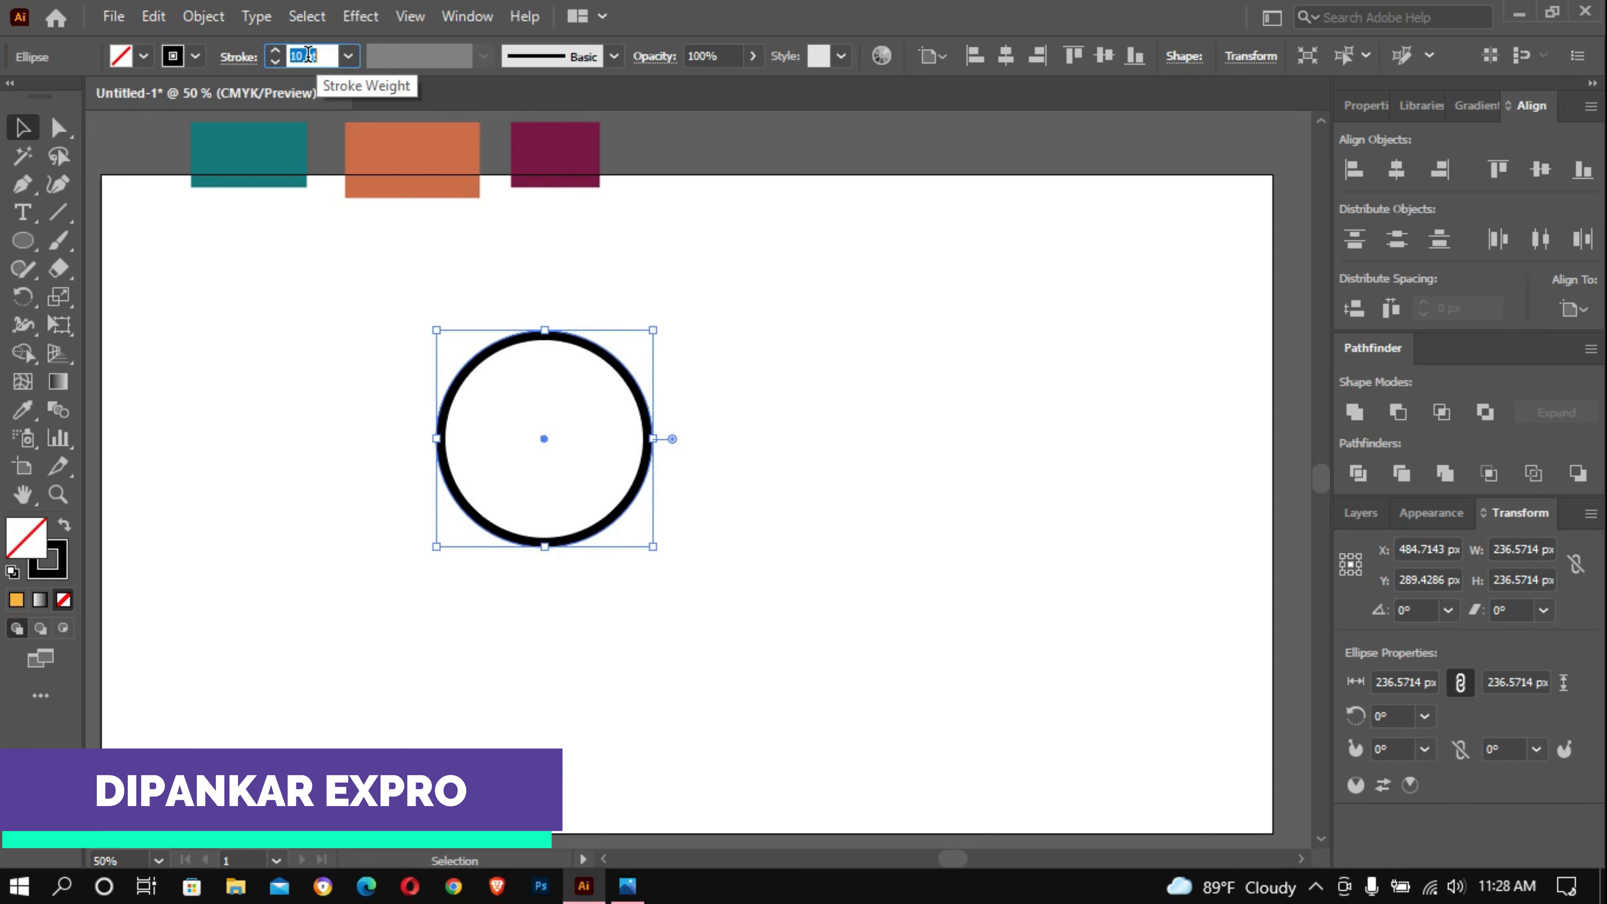
{"action": "key", "text": "Up"}
{"action": "key", "text": "Up"}
{"action": "key", "text": "Up"}
{"action": "key", "text": "Up"}
{"action": "key", "text": "Up"}
{"action": "key", "text": "Up"}
{"action": "key", "text": "Up"}
{"action": "key", "text": "Up"}
{"action": "key", "text": "Up"}
{"action": "key", "text": "Up"}
{"action": "key", "text": "Up"}
{"action": "key", "text": "Up"}
{"action": "key", "text": "Up"}
{"action": "key", "text": "Up"}
{"action": "key", "text": "Up"}
{"action": "key", "text": "Up"}
{"action": "key", "text": "Up"}
{"action": "key", "text": "Up"}
{"action": "key", "text": "Up"}
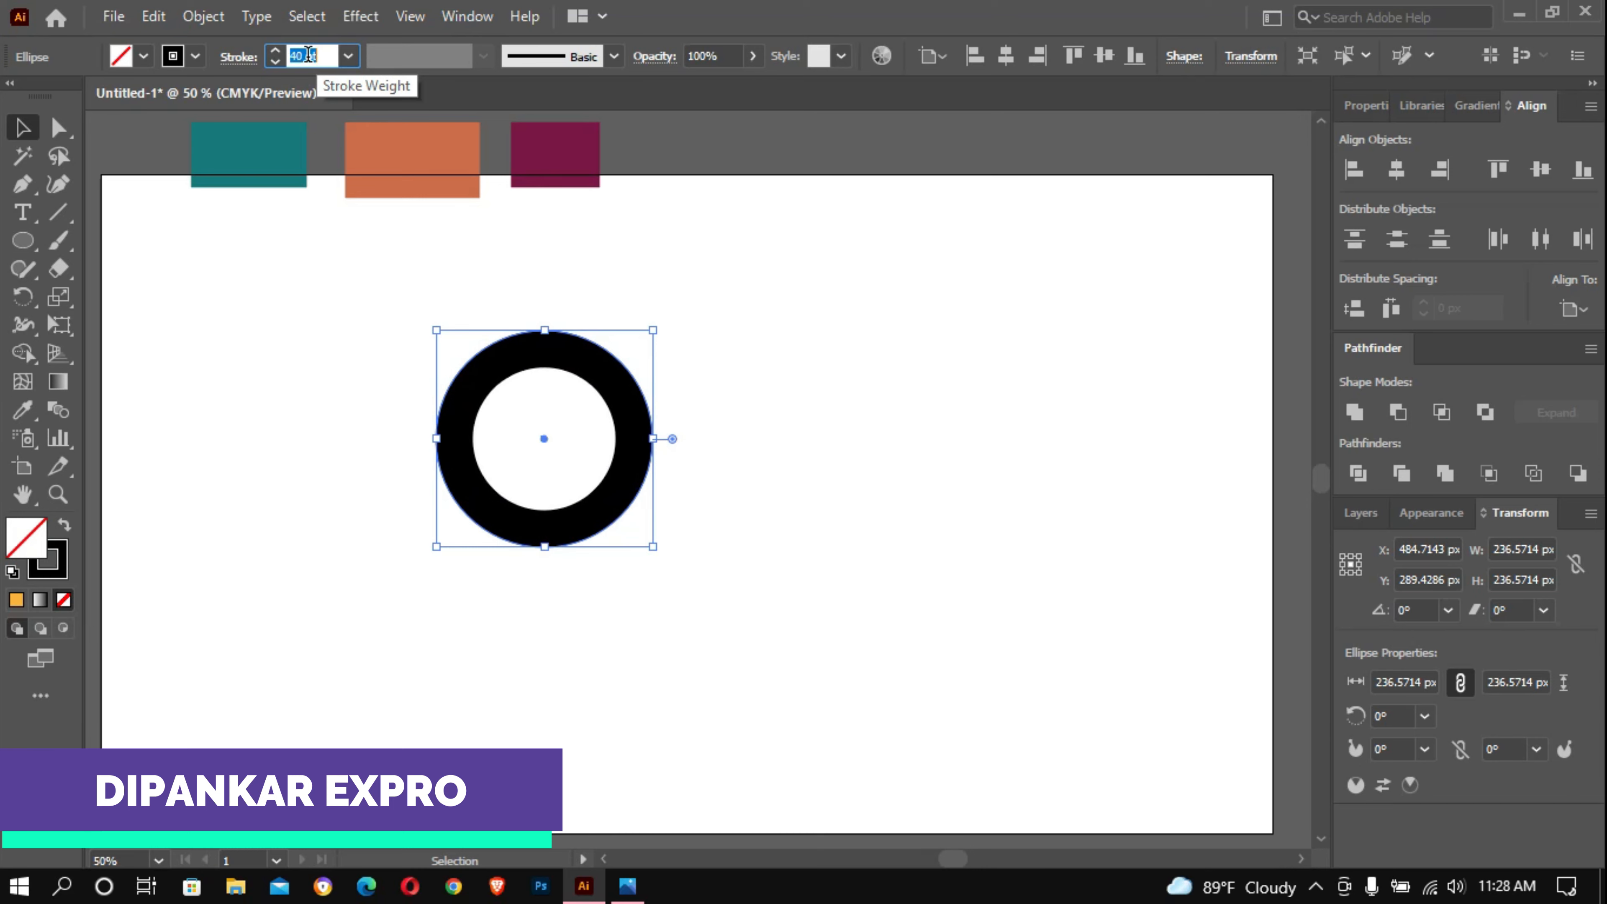
Step: Duplicate the ring horizontally so the copy overlaps the original's right side, and clear the selection
{"action": "mouse_move", "coordinate": [589, 369]}
{"action": "left_mouse_down"}
{"action": "mouse_move", "coordinate": [565, 441]}
{"action": "mouse_move", "coordinate": [728, 447]}
{"action": "mouse_move", "coordinate": [717, 433]}
{"action": "left_mouse_up"}
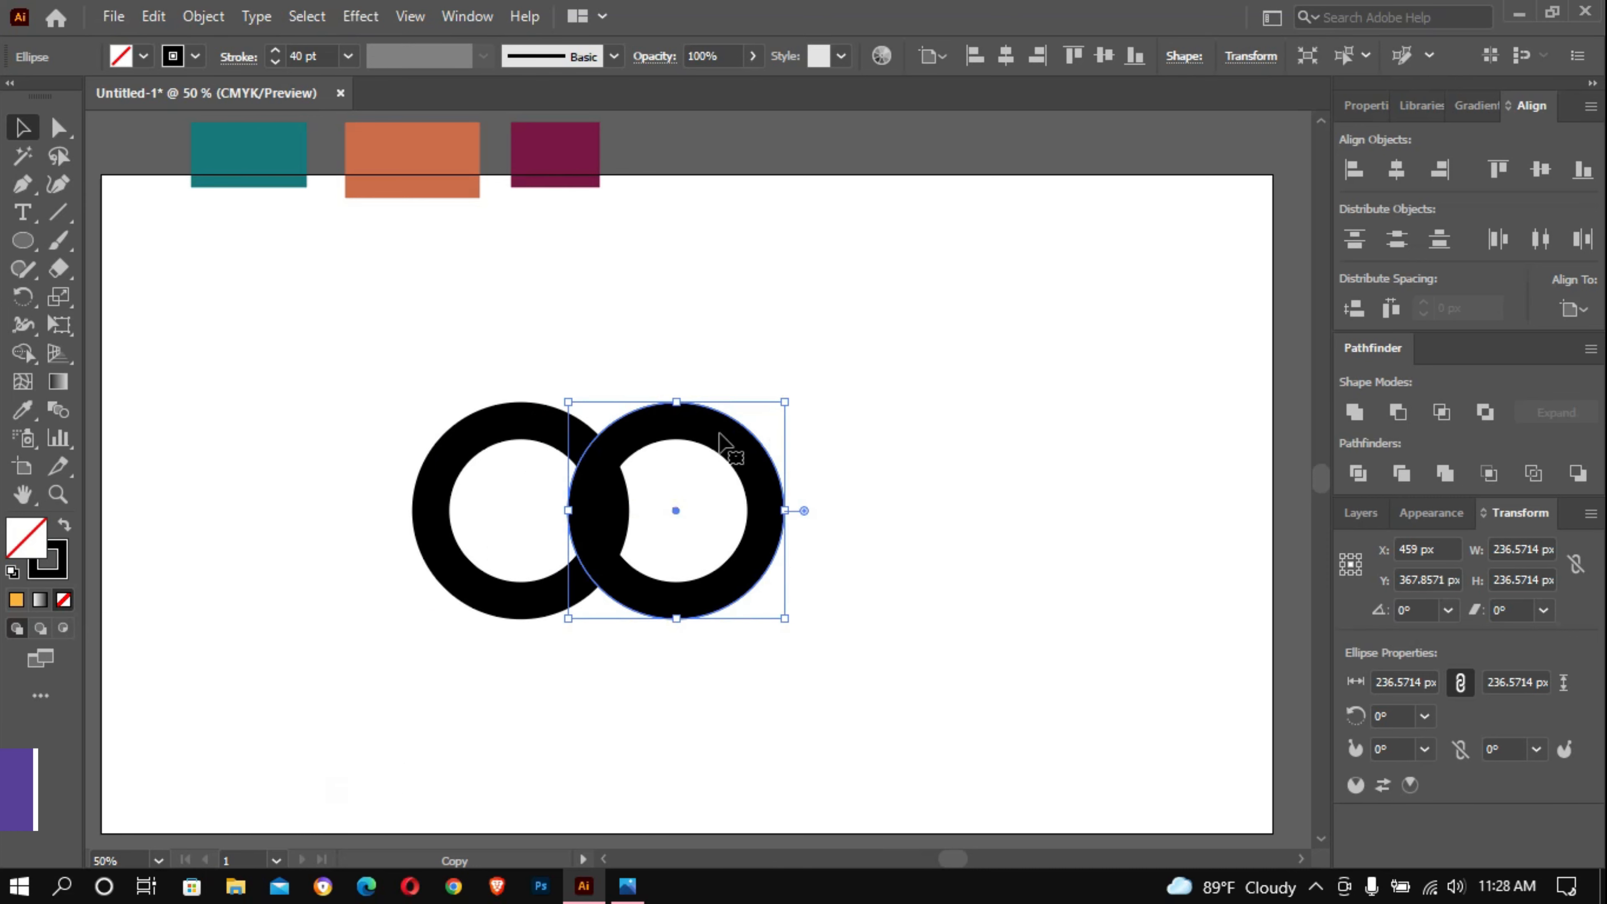
{"action": "left_click", "coordinate": [223, 334]}
Step: Draw a horizontal line about 644 px long above the rings and set its stroke weight to 1 pt
{"action": "left_click", "coordinate": [69, 209]}
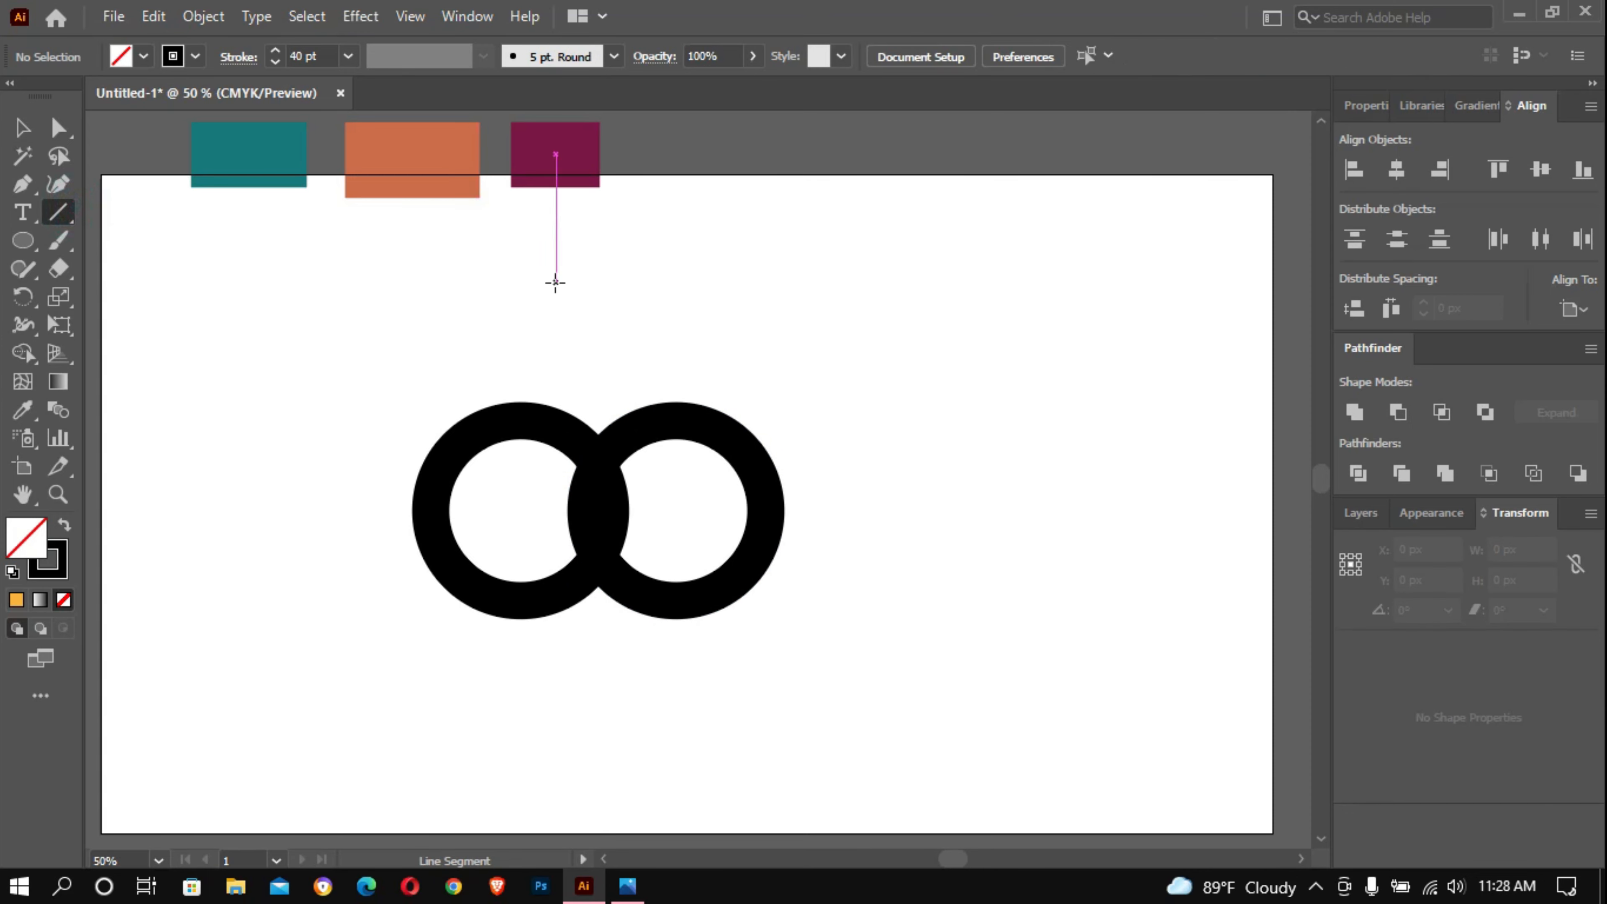
{"action": "left_click_drag", "start_coordinate": [555, 283], "coordinate": [1145, 282]}
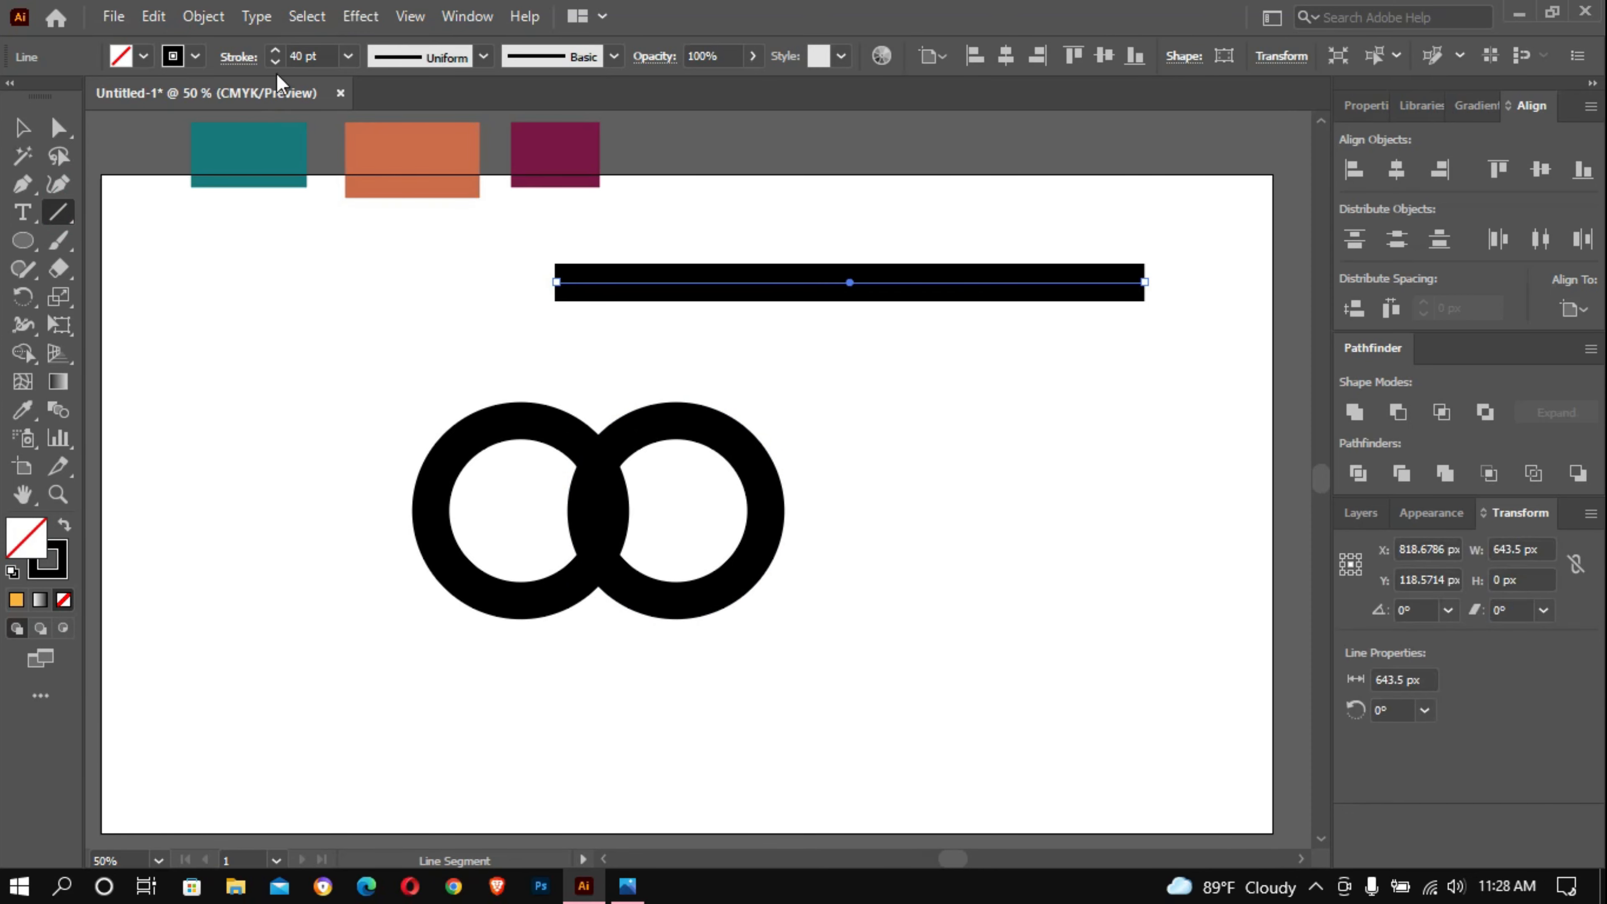
{"action": "left_click", "coordinate": [306, 56]}
{"action": "left_click", "coordinate": [348, 57]}
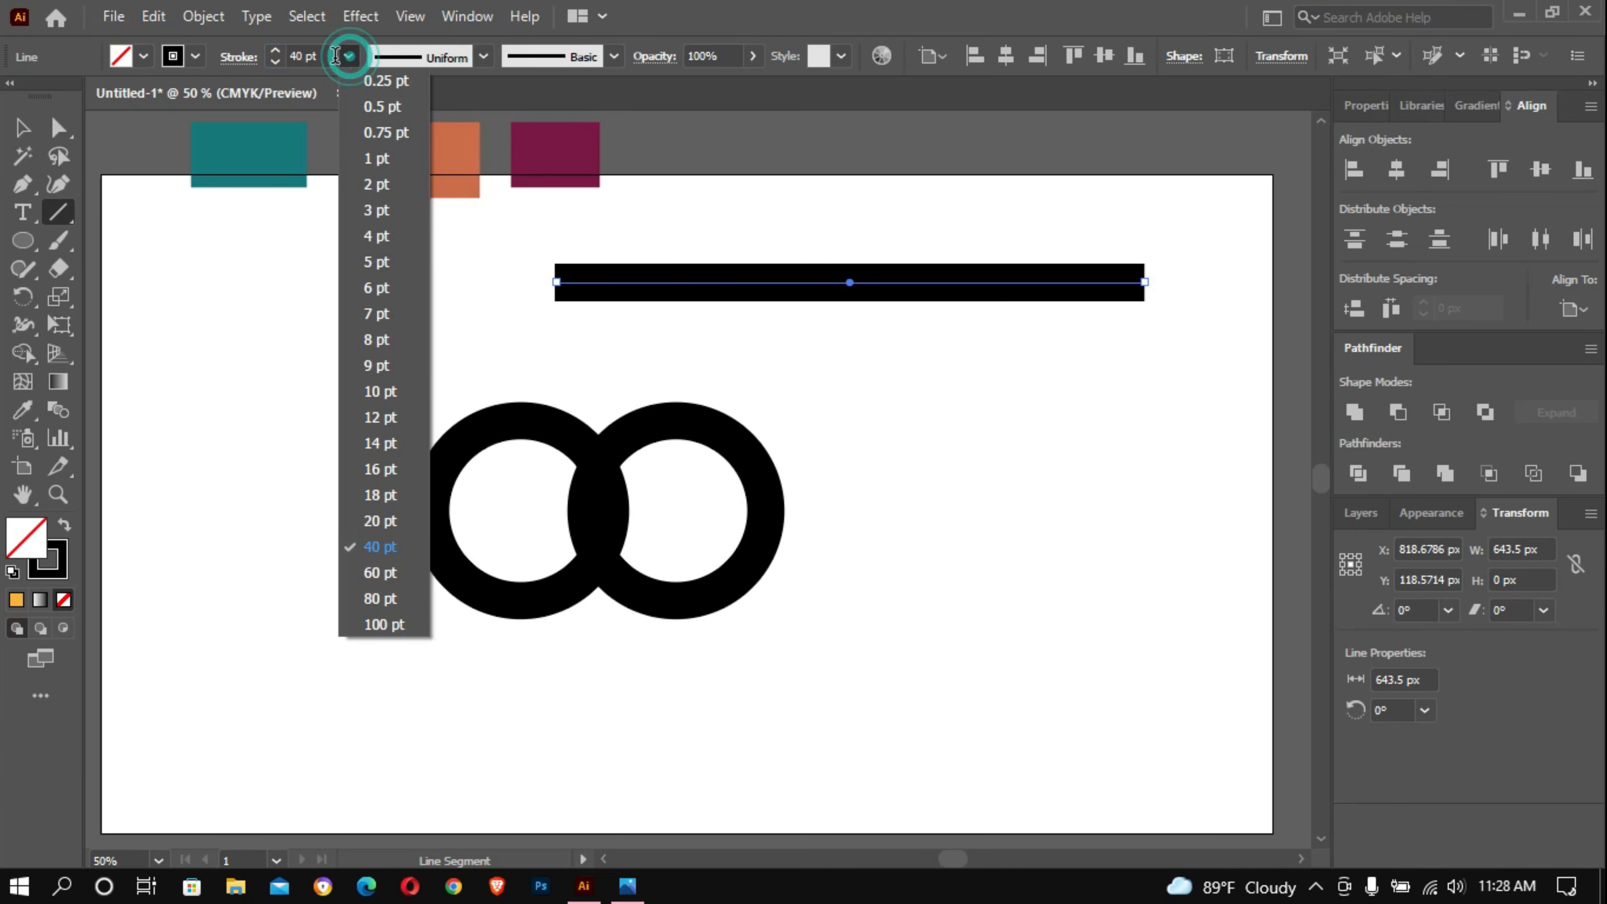
{"action": "left_click", "coordinate": [328, 57]}
{"action": "left_click", "coordinate": [349, 56]}
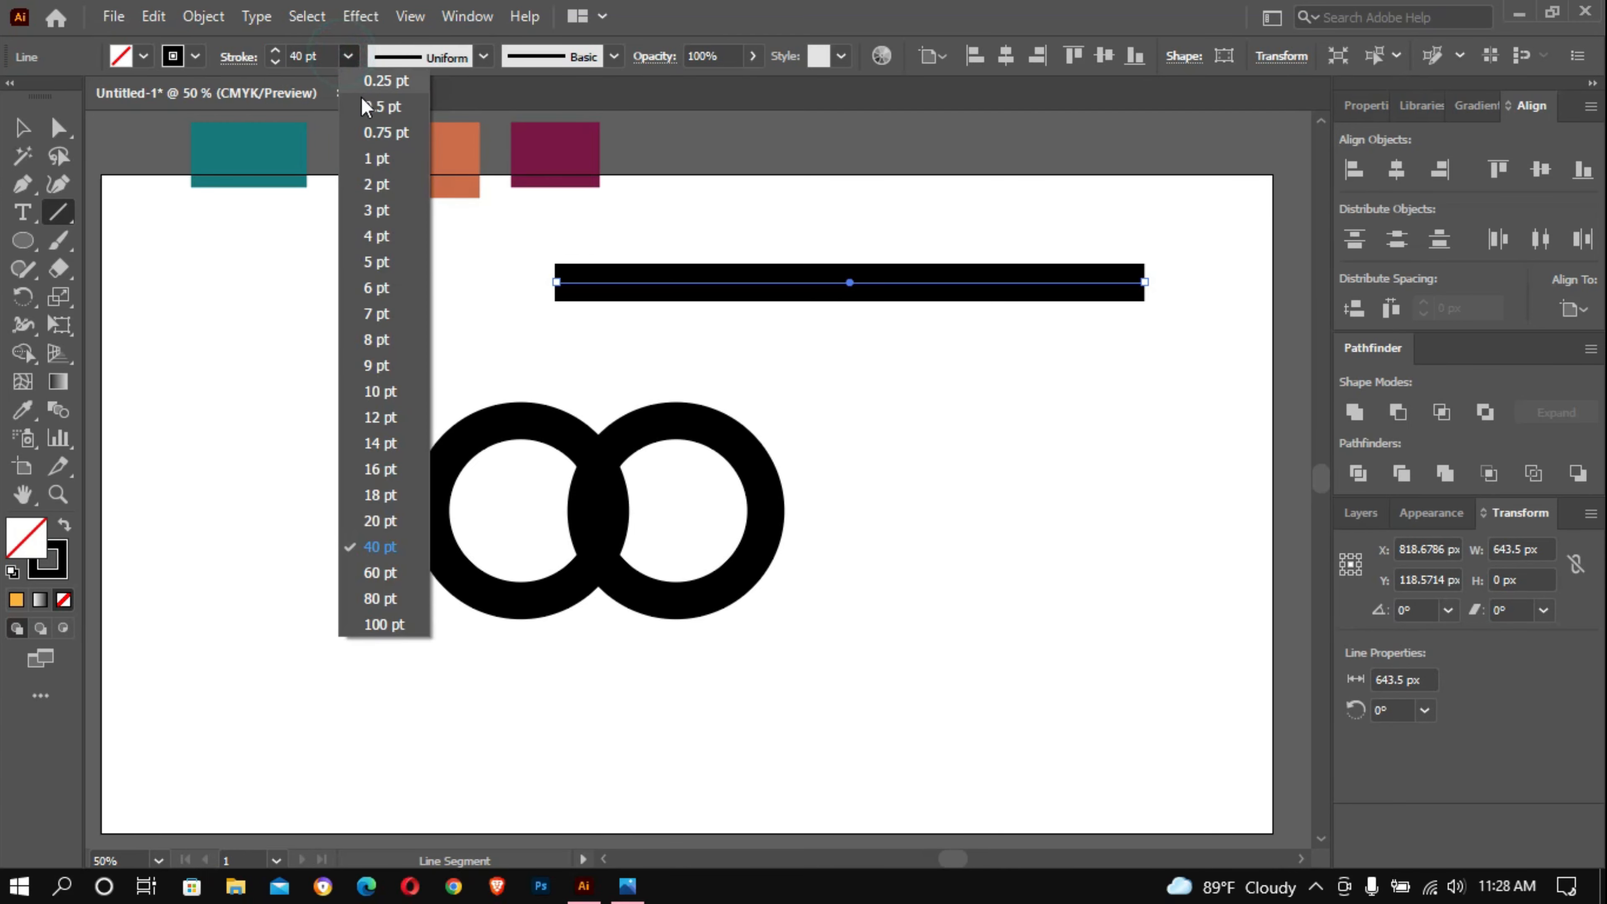
{"action": "left_click", "coordinate": [373, 159]}
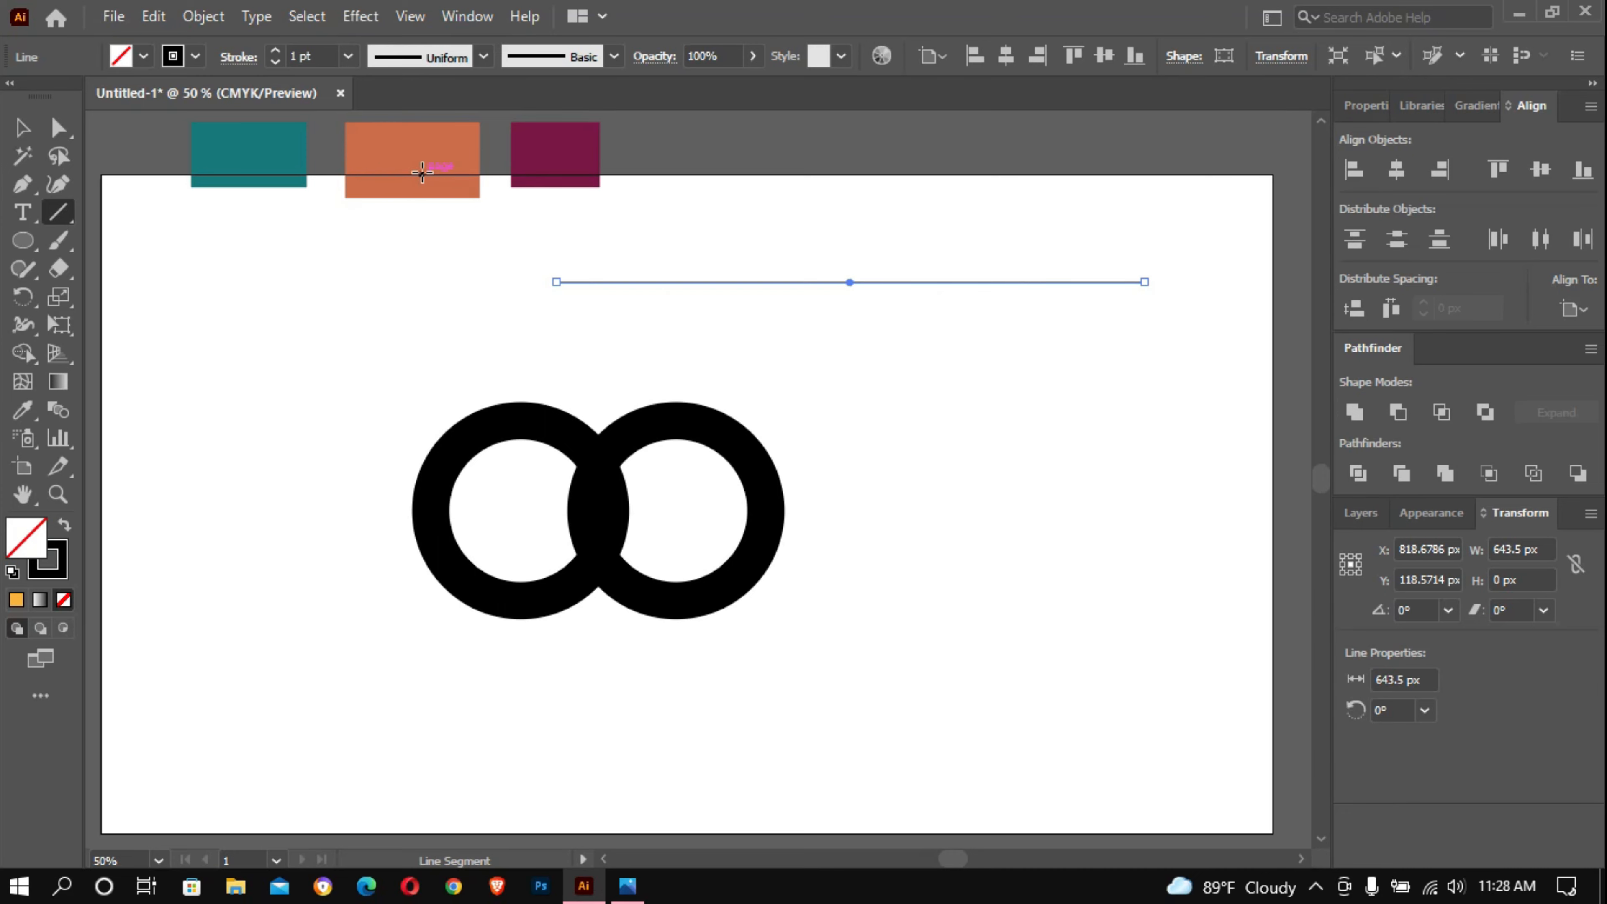
{"action": "left_click", "coordinate": [422, 172]}
{"action": "left_click", "coordinate": [879, 518]}
Step: Move the line across the rings and duplicate it into five horizontal lines, three closely spaced above and a separate pair below
{"action": "left_click", "coordinate": [29, 136]}
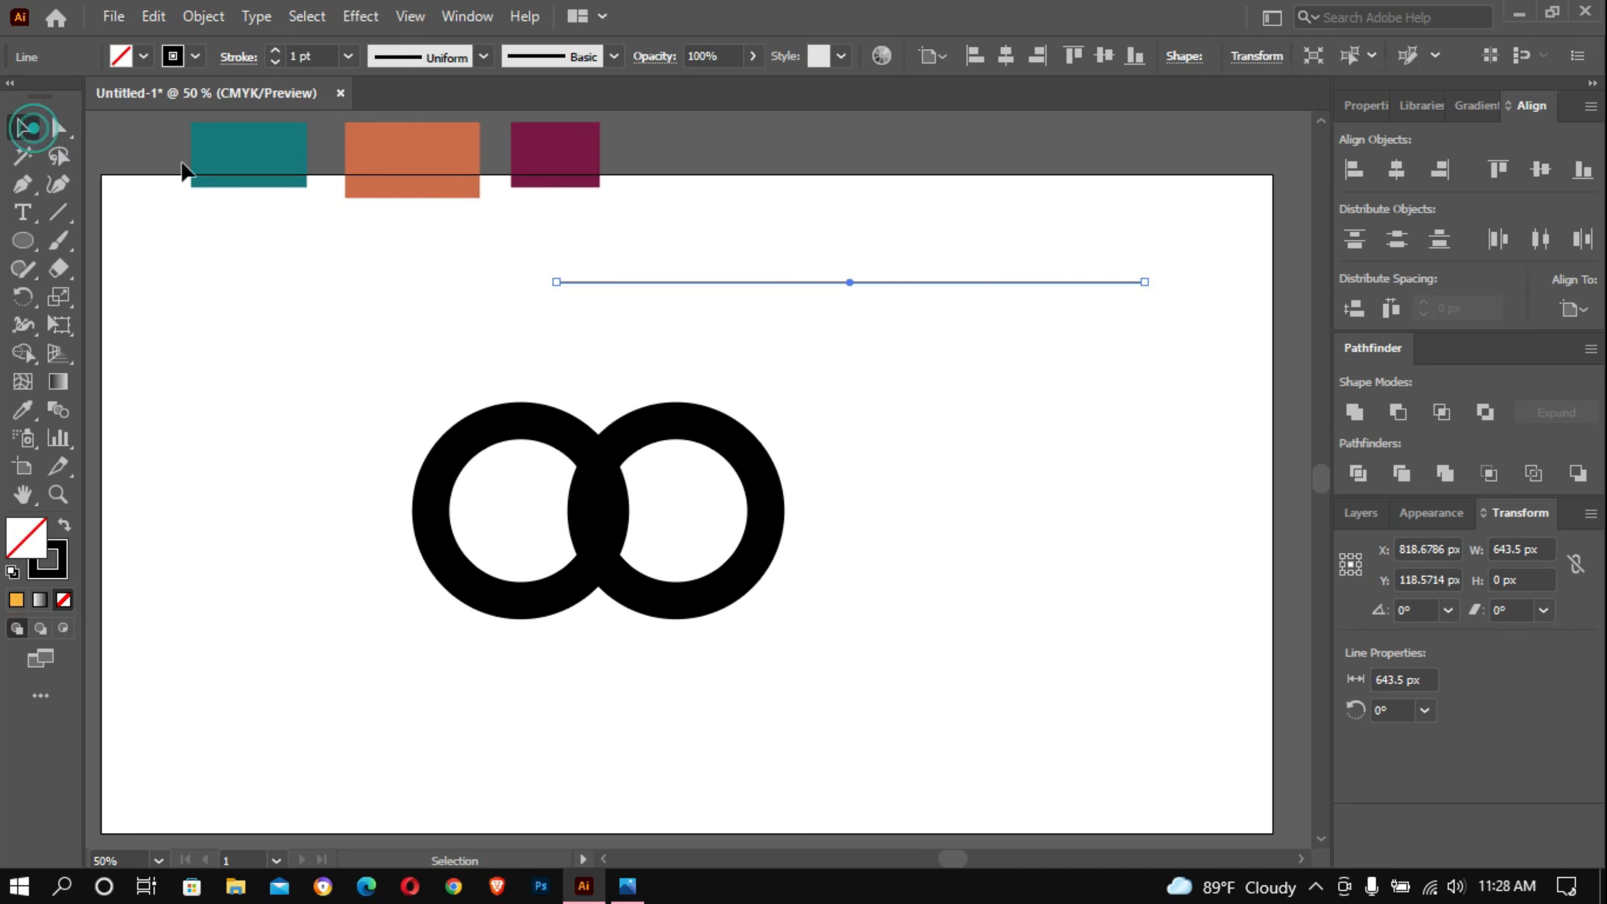
{"action": "left_click_drag", "start_coordinate": [850, 281], "coordinate": [627, 504]}
{"action": "key", "text": "ctrl+z"}
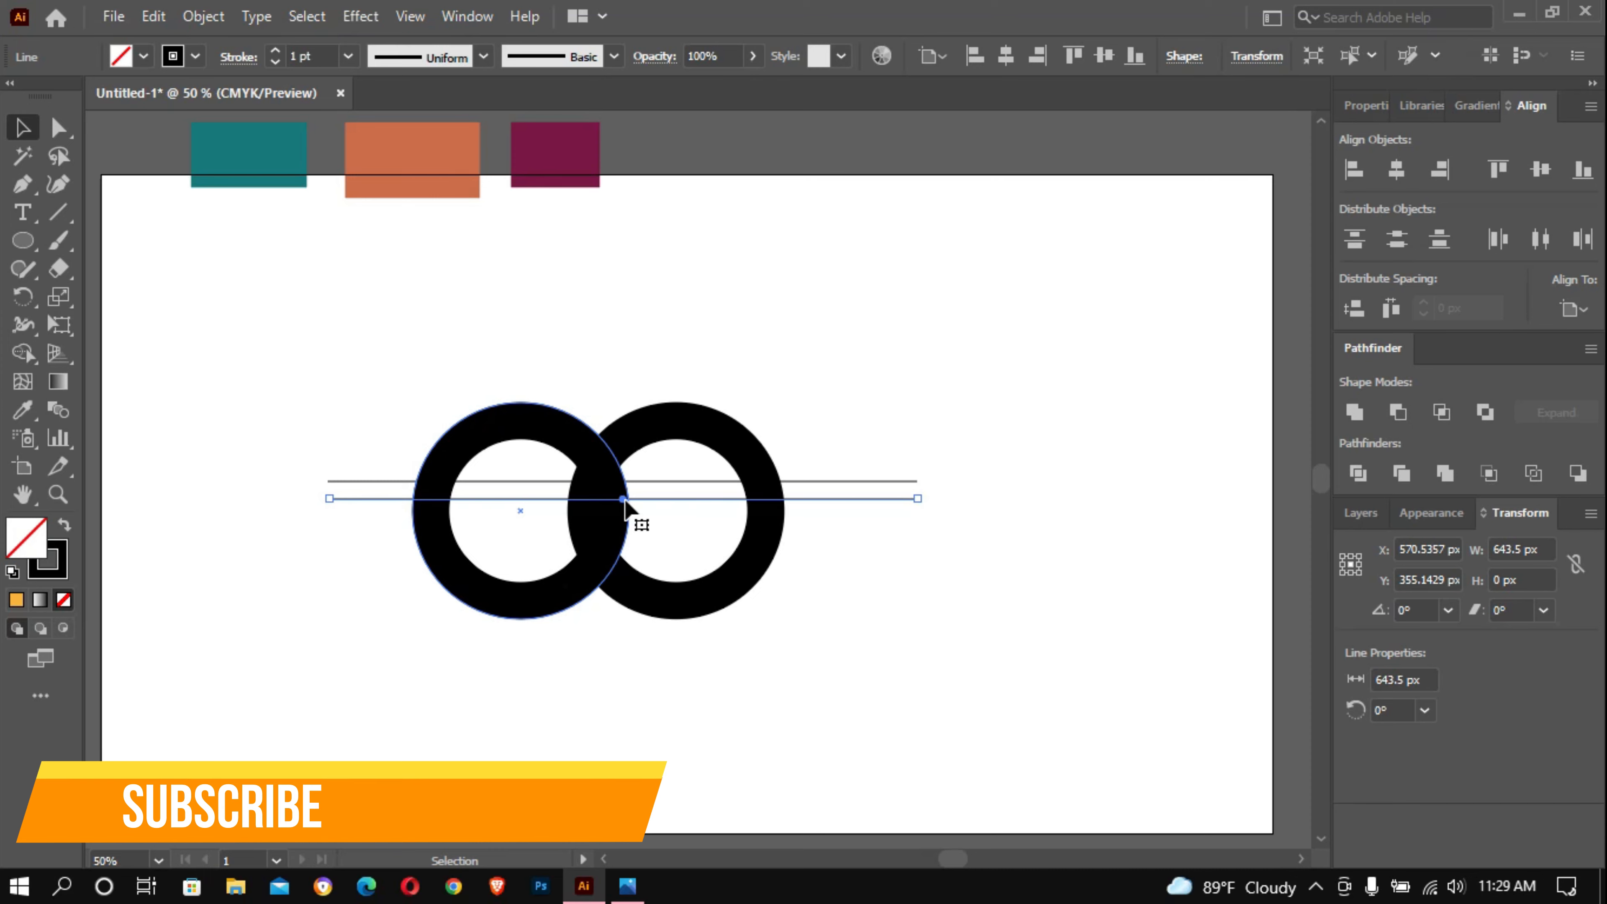
{"action": "left_click_drag", "start_coordinate": [624, 500], "coordinate": [624, 517]}
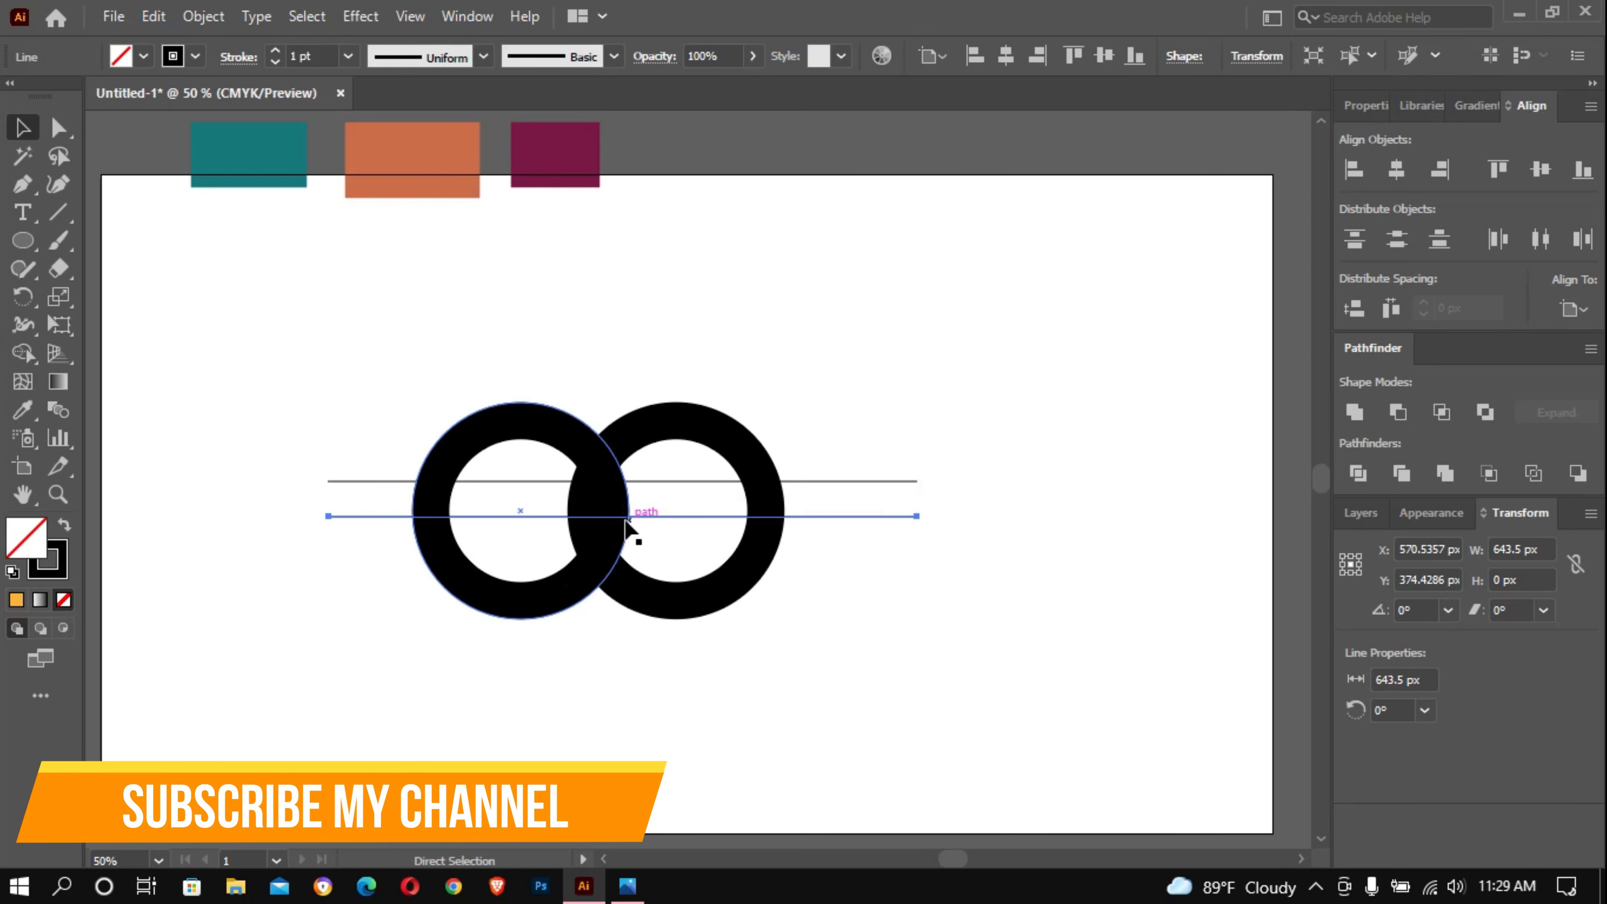
{"action": "key", "text": "ctrl+z"}
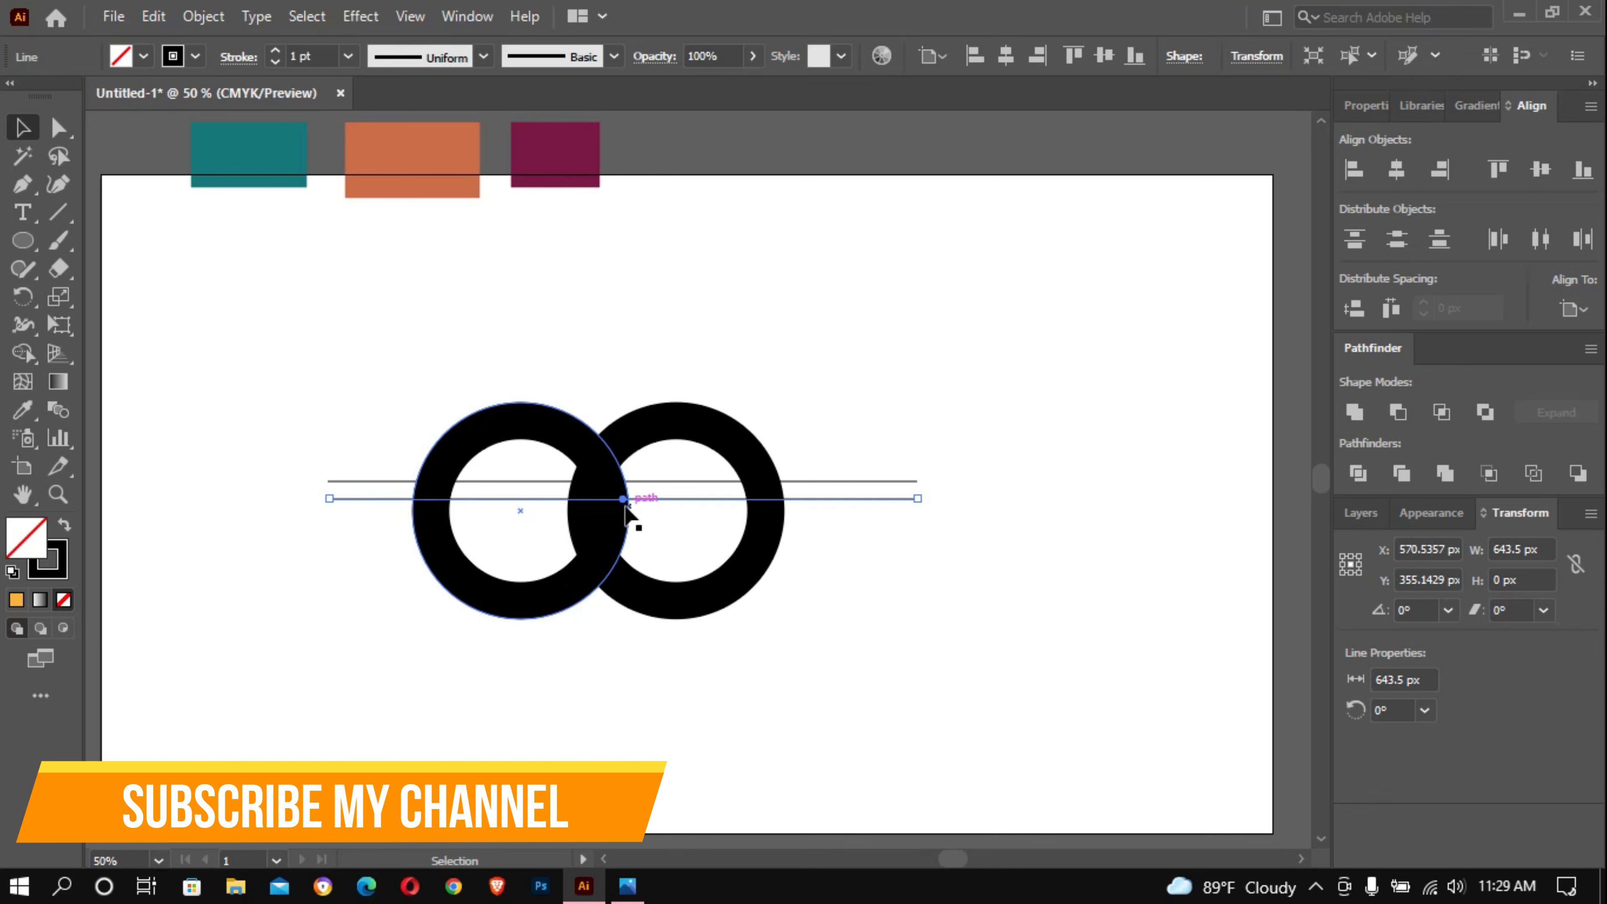
{"action": "left_click_drag", "start_coordinate": [625, 505], "coordinate": [625, 519]}
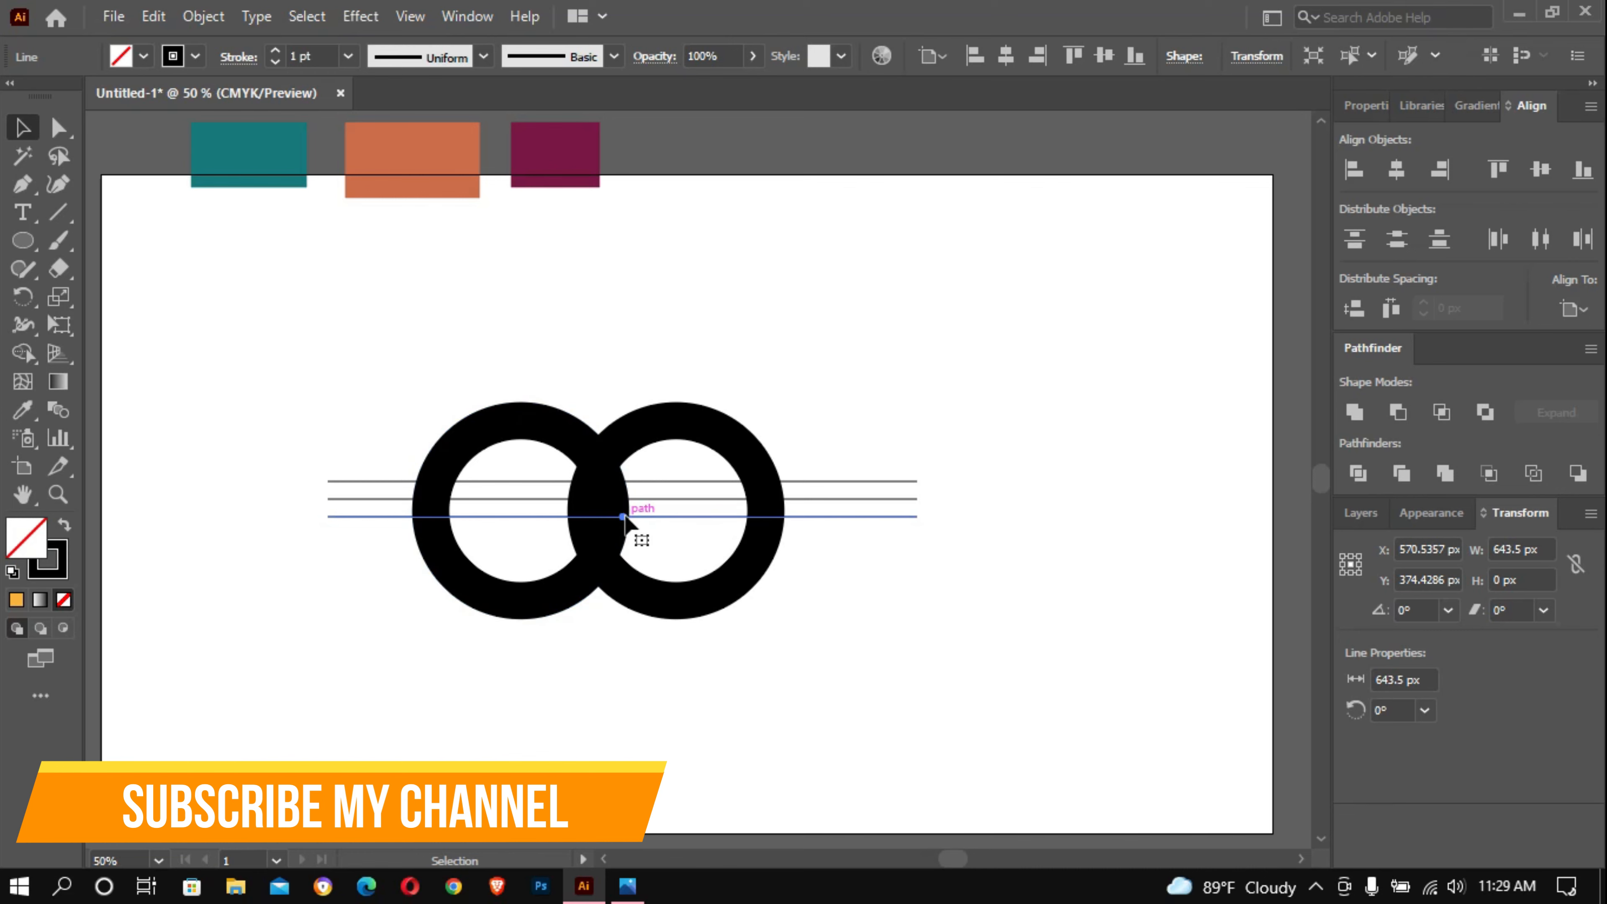
{"action": "left_click_drag", "start_coordinate": [625, 517], "coordinate": [628, 559]}
{"action": "left_click_drag", "start_coordinate": [629, 560], "coordinate": [628, 541]}
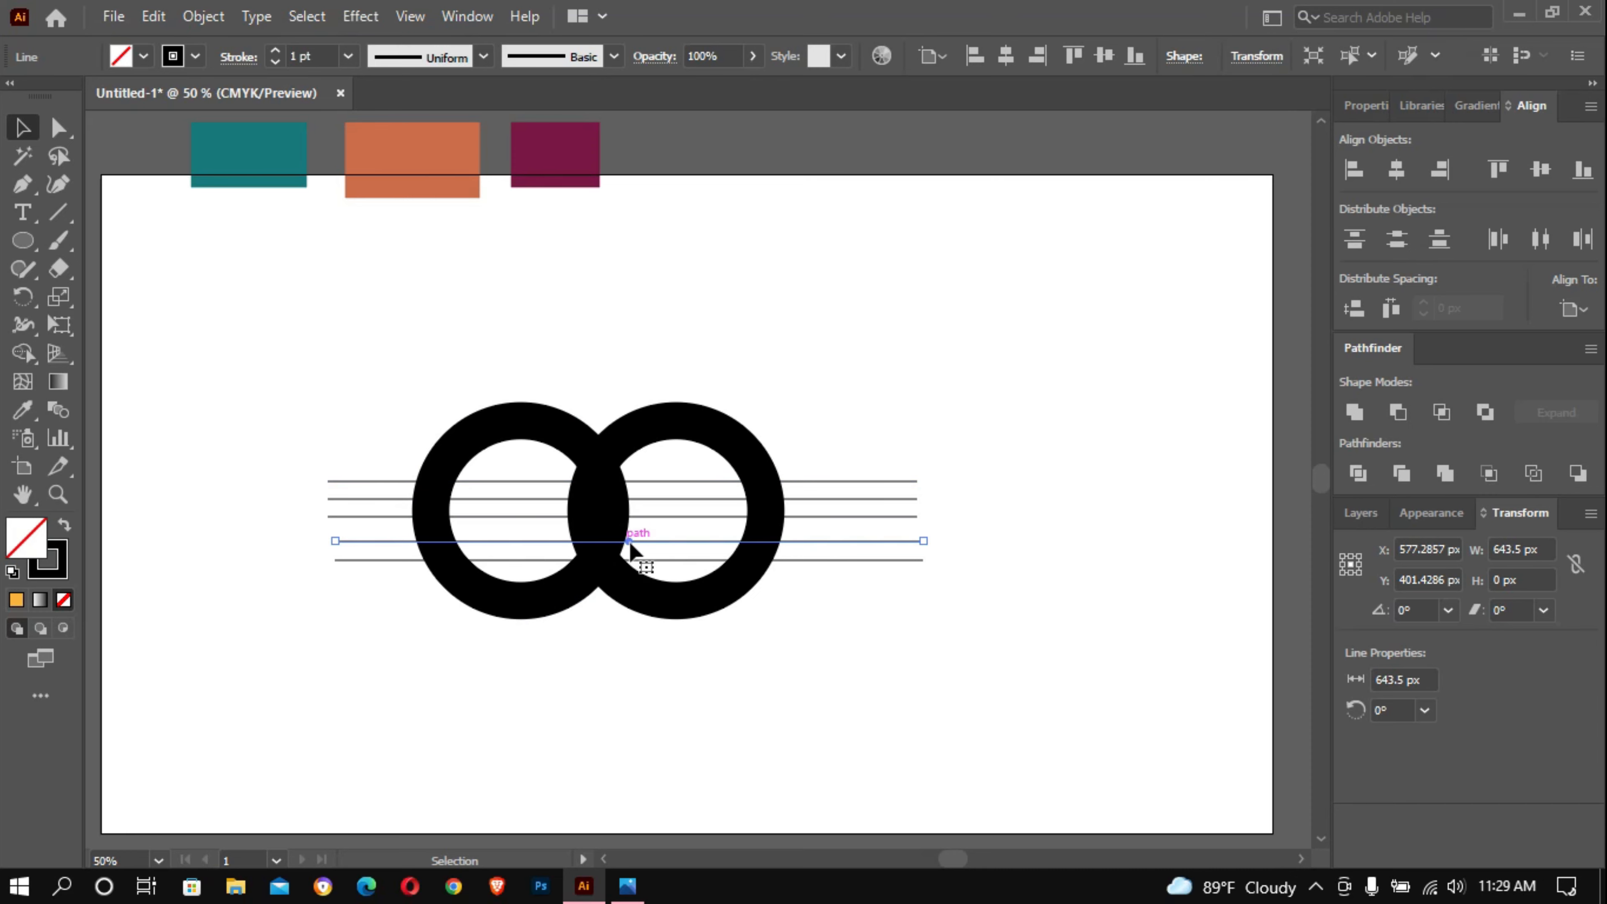
Step: Duplicate a horizontal line, rotate it to about 247.5°, and make a parallel pair of slanted lines across the right ring's outer edge
{"action": "left_click_drag", "start_coordinate": [629, 540], "coordinate": [774, 287]}
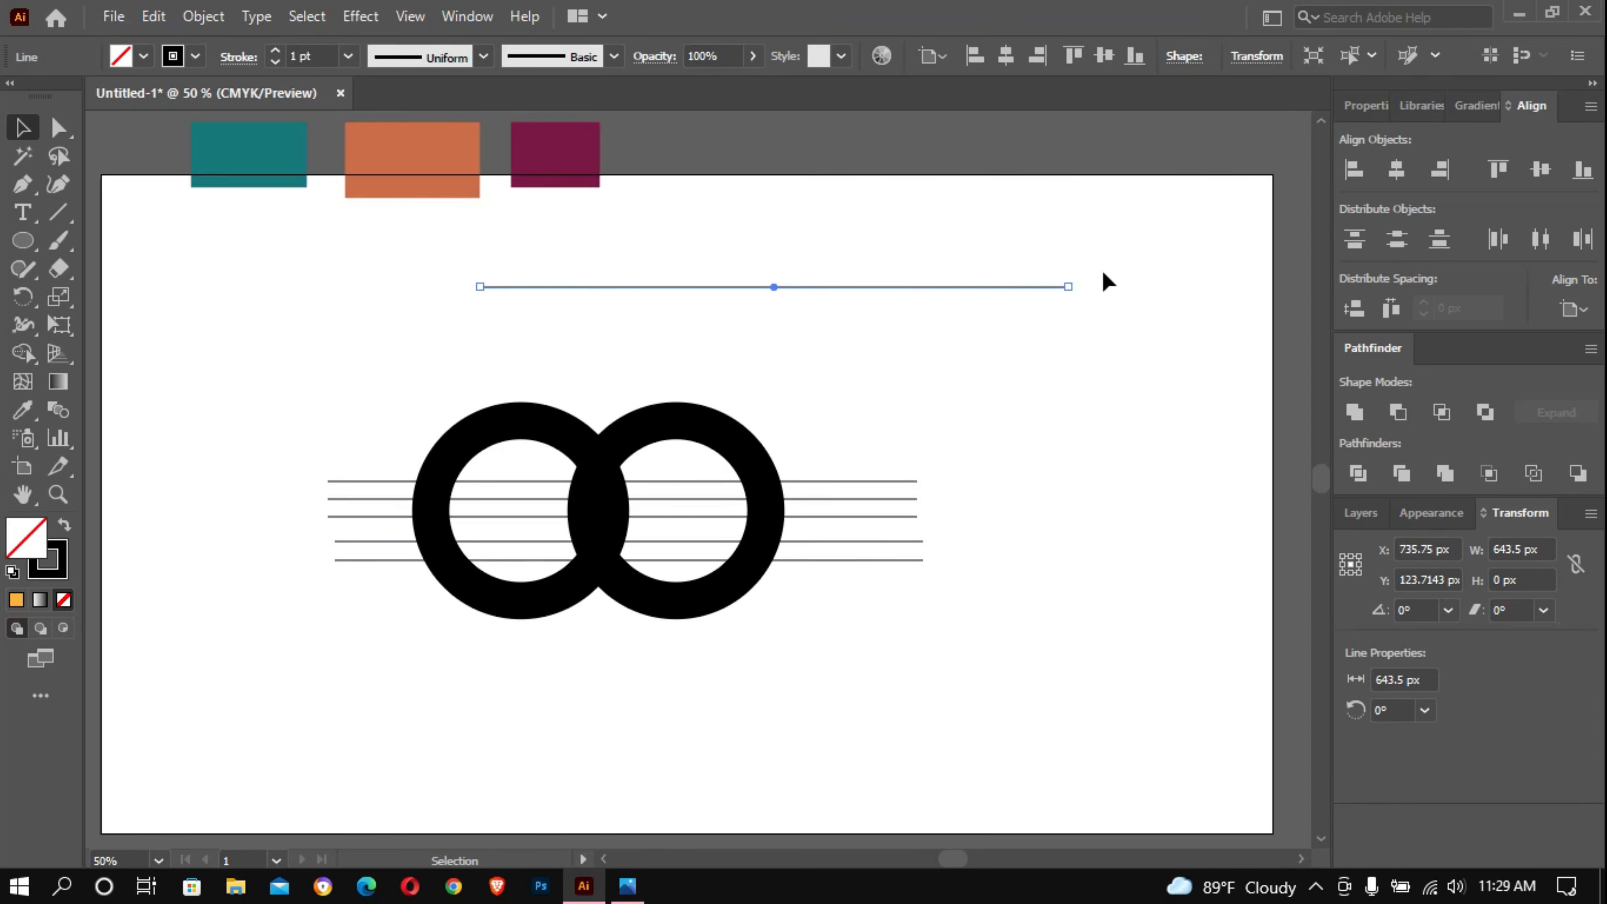
{"action": "left_click_drag", "start_coordinate": [1080, 287], "coordinate": [606, 668]}
{"action": "left_click_drag", "start_coordinate": [768, 289], "coordinate": [804, 486]}
{"action": "left_click_drag", "start_coordinate": [954, 221], "coordinate": [925, 214]}
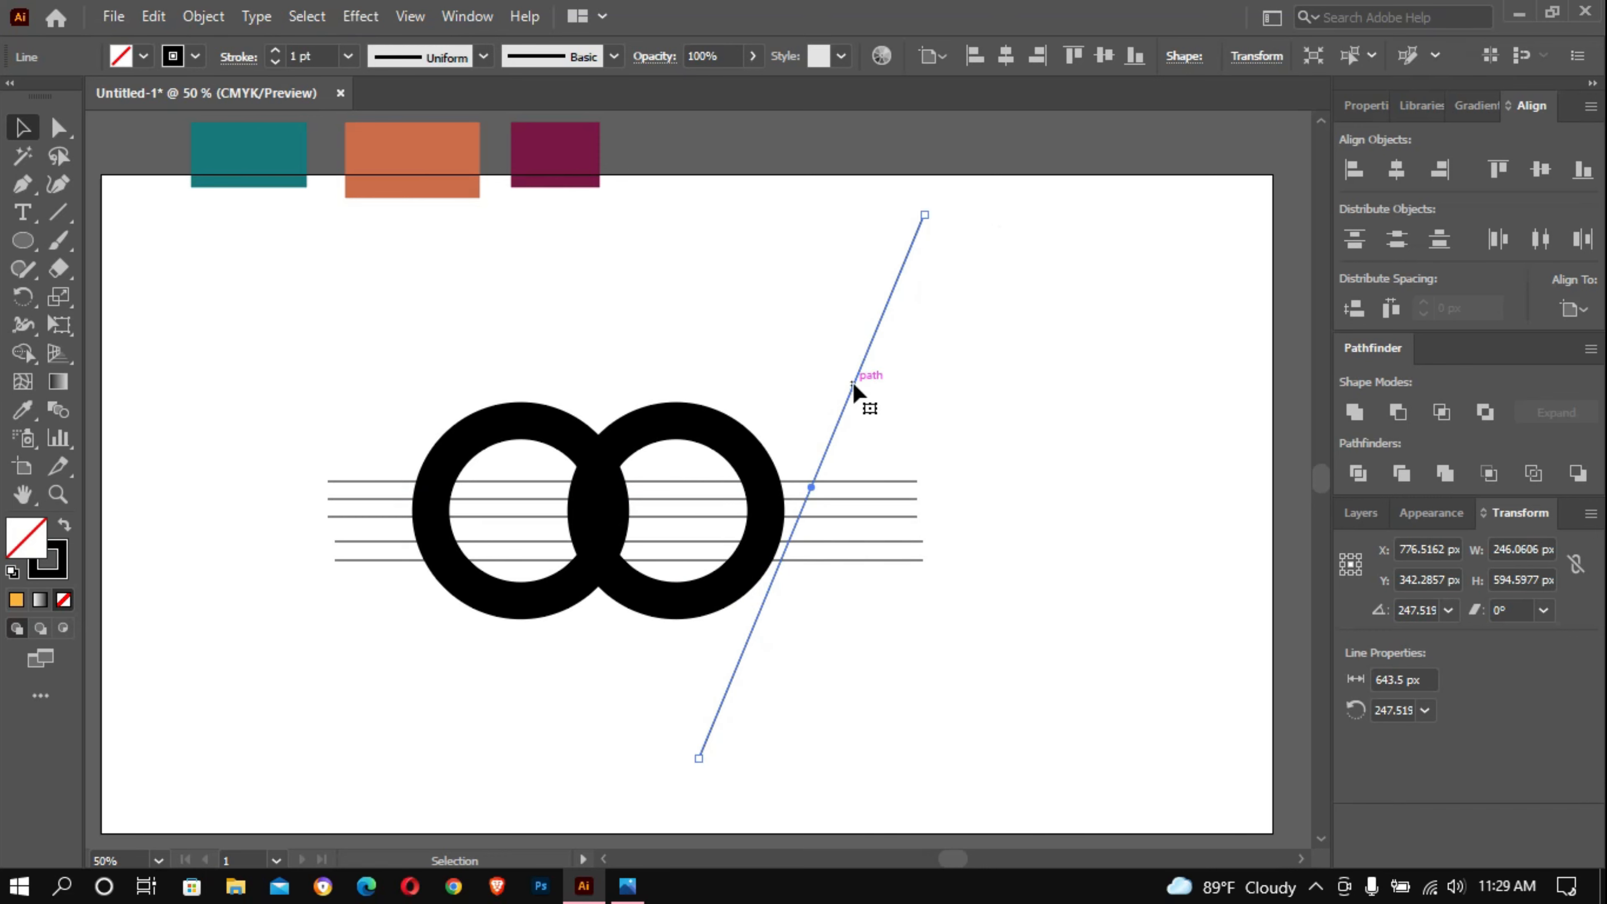
{"action": "left_click_drag", "start_coordinate": [853, 382], "coordinate": [817, 362]}
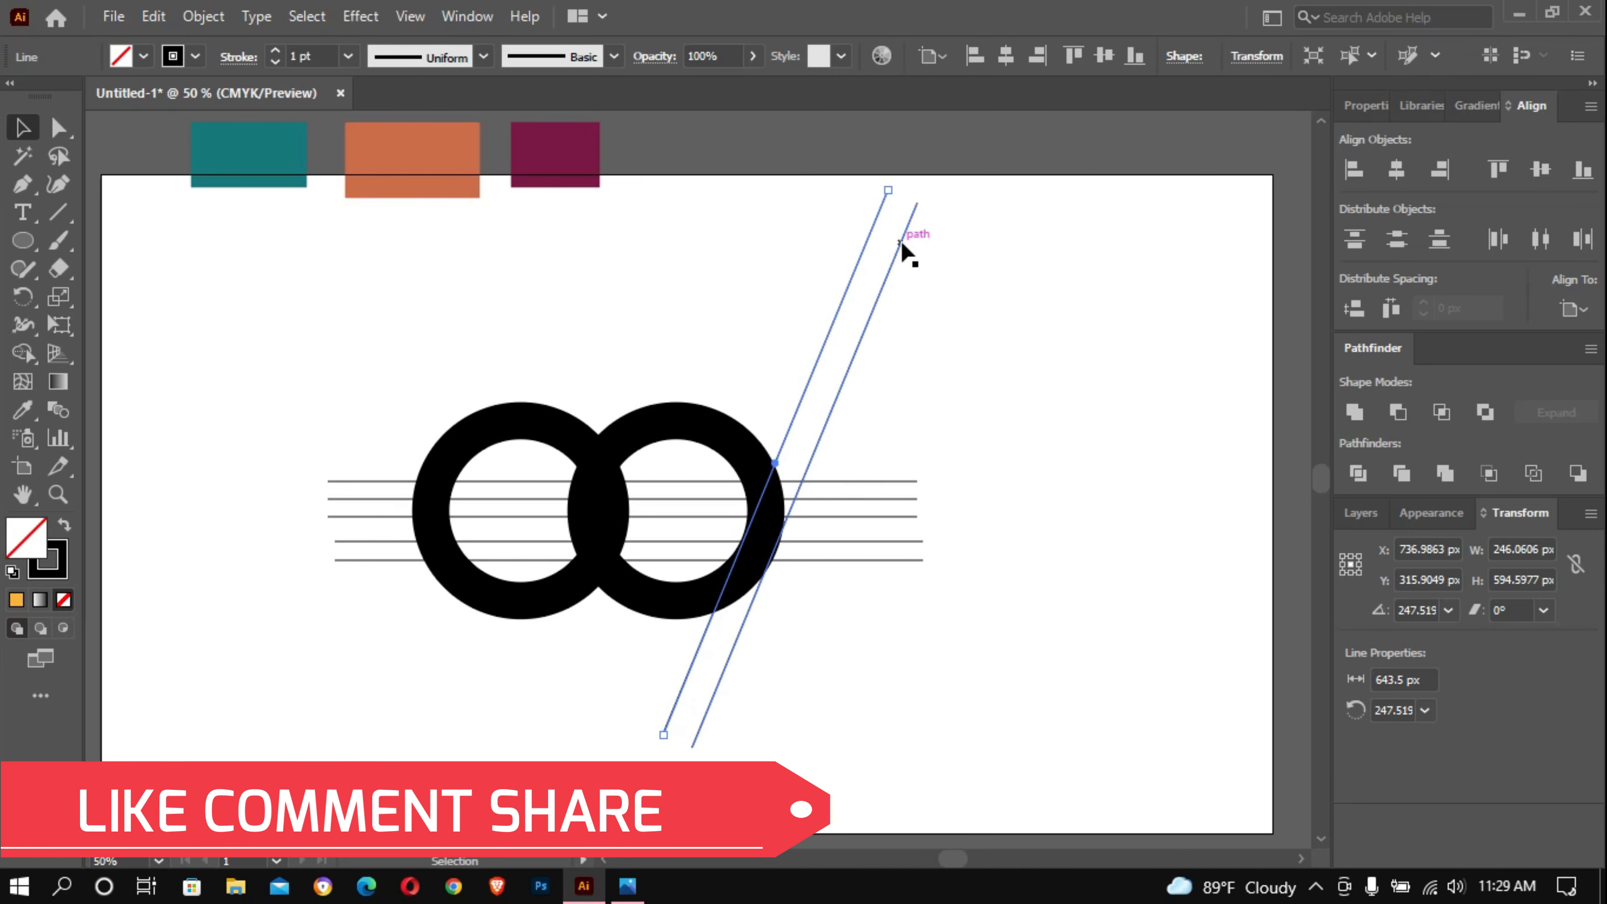
Step: Copy and paste both slanted lines, and place the pasted pair just right of the original pair
{"action": "left_click", "coordinate": [903, 245], "text": "shift"}
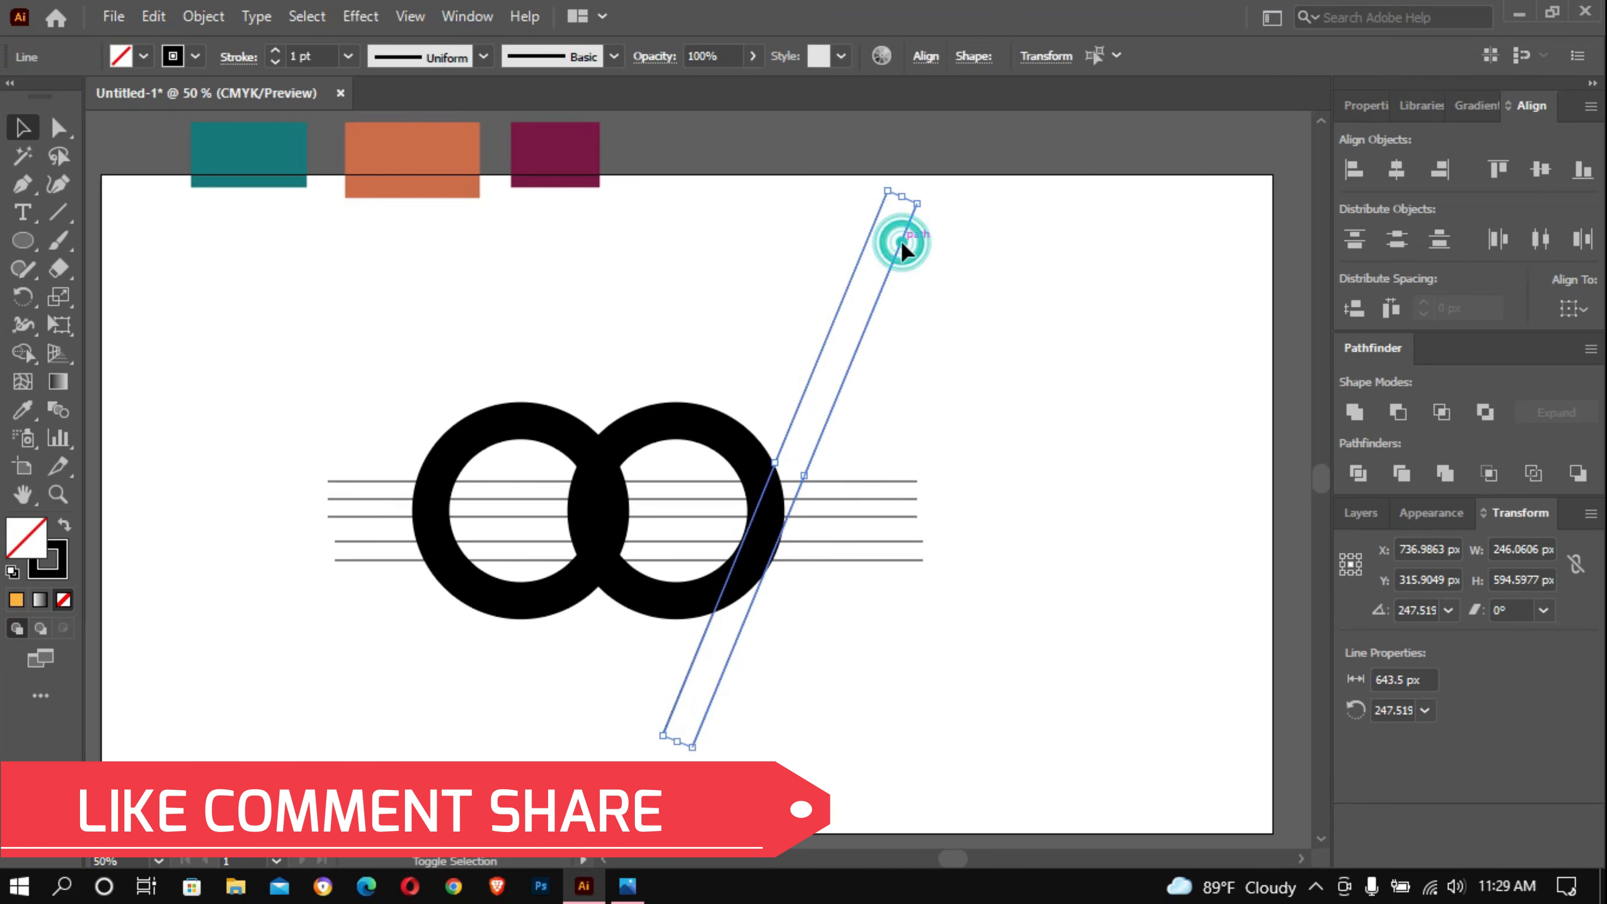
{"action": "left_click", "coordinate": [153, 16]}
{"action": "left_click", "coordinate": [180, 130]}
{"action": "left_click", "coordinate": [153, 16]}
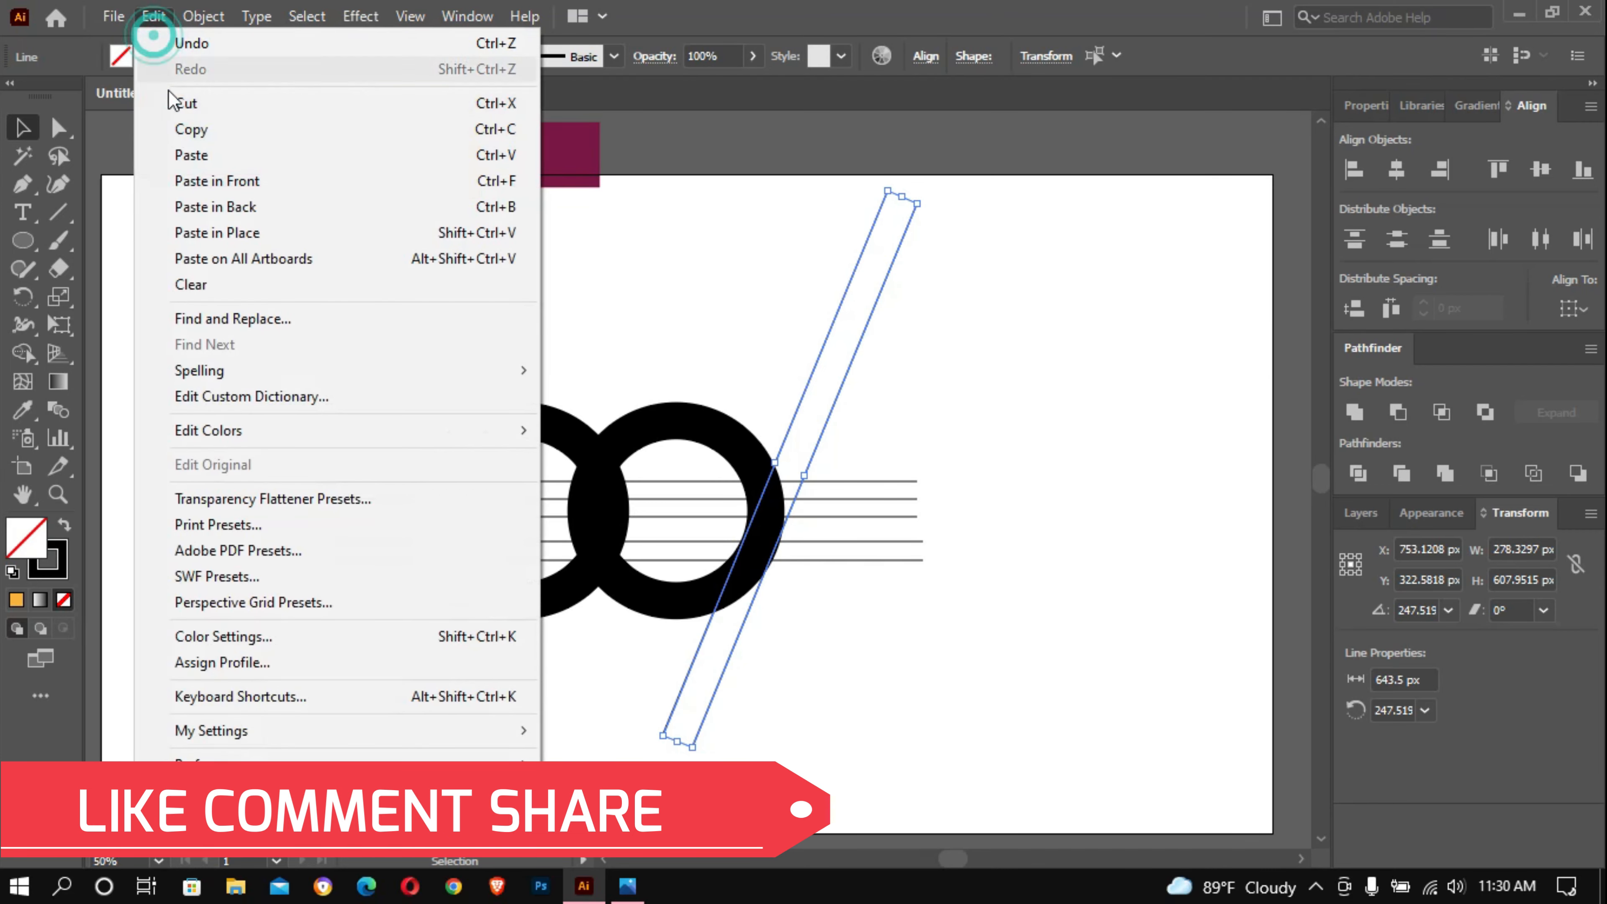
{"action": "left_click", "coordinate": [190, 155]}
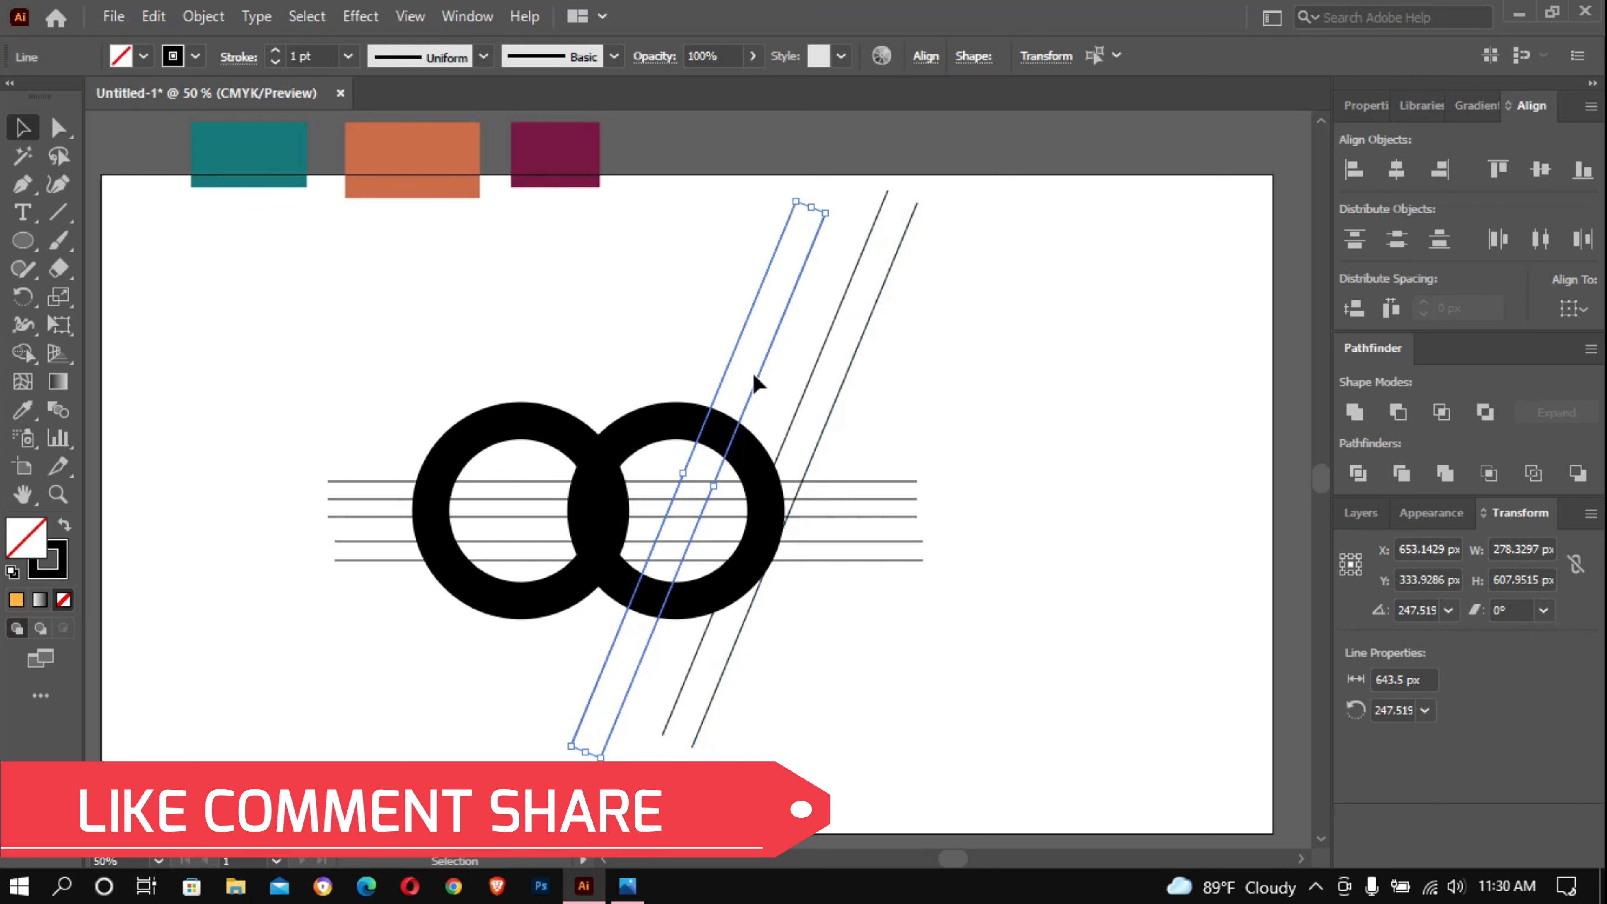
{"action": "left_click_drag", "start_coordinate": [760, 379], "coordinate": [923, 385]}
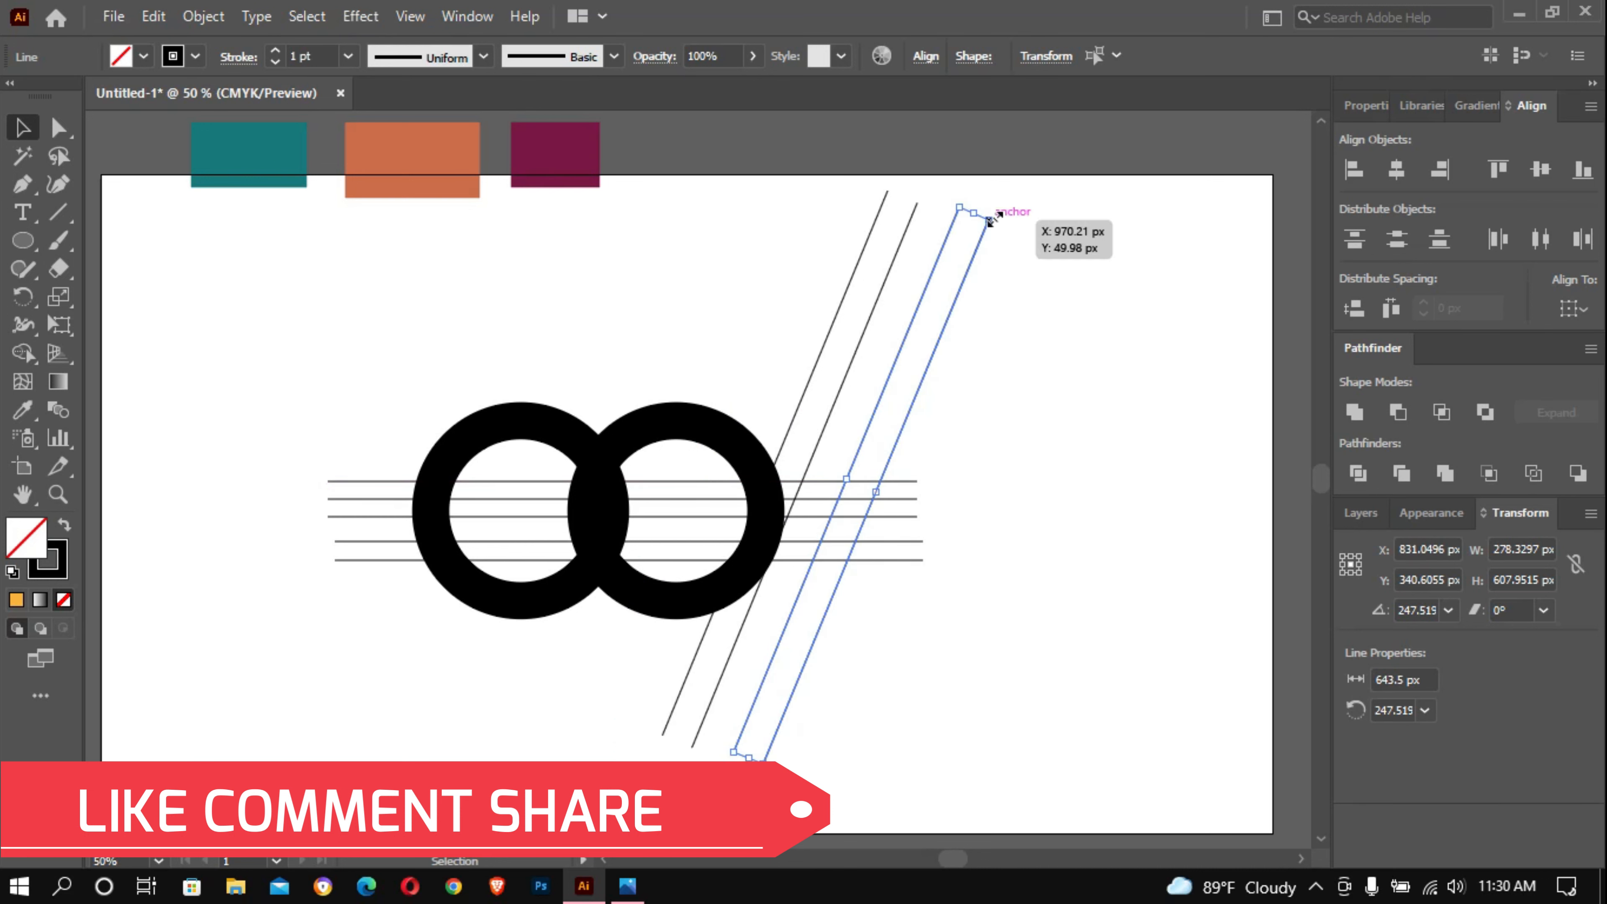
Step: Rotate the pasted line pair to about 113.5° and position it to cross the first slanted pair beside the right ring
{"action": "left_click_drag", "start_coordinate": [998, 215], "coordinate": [960, 826]}
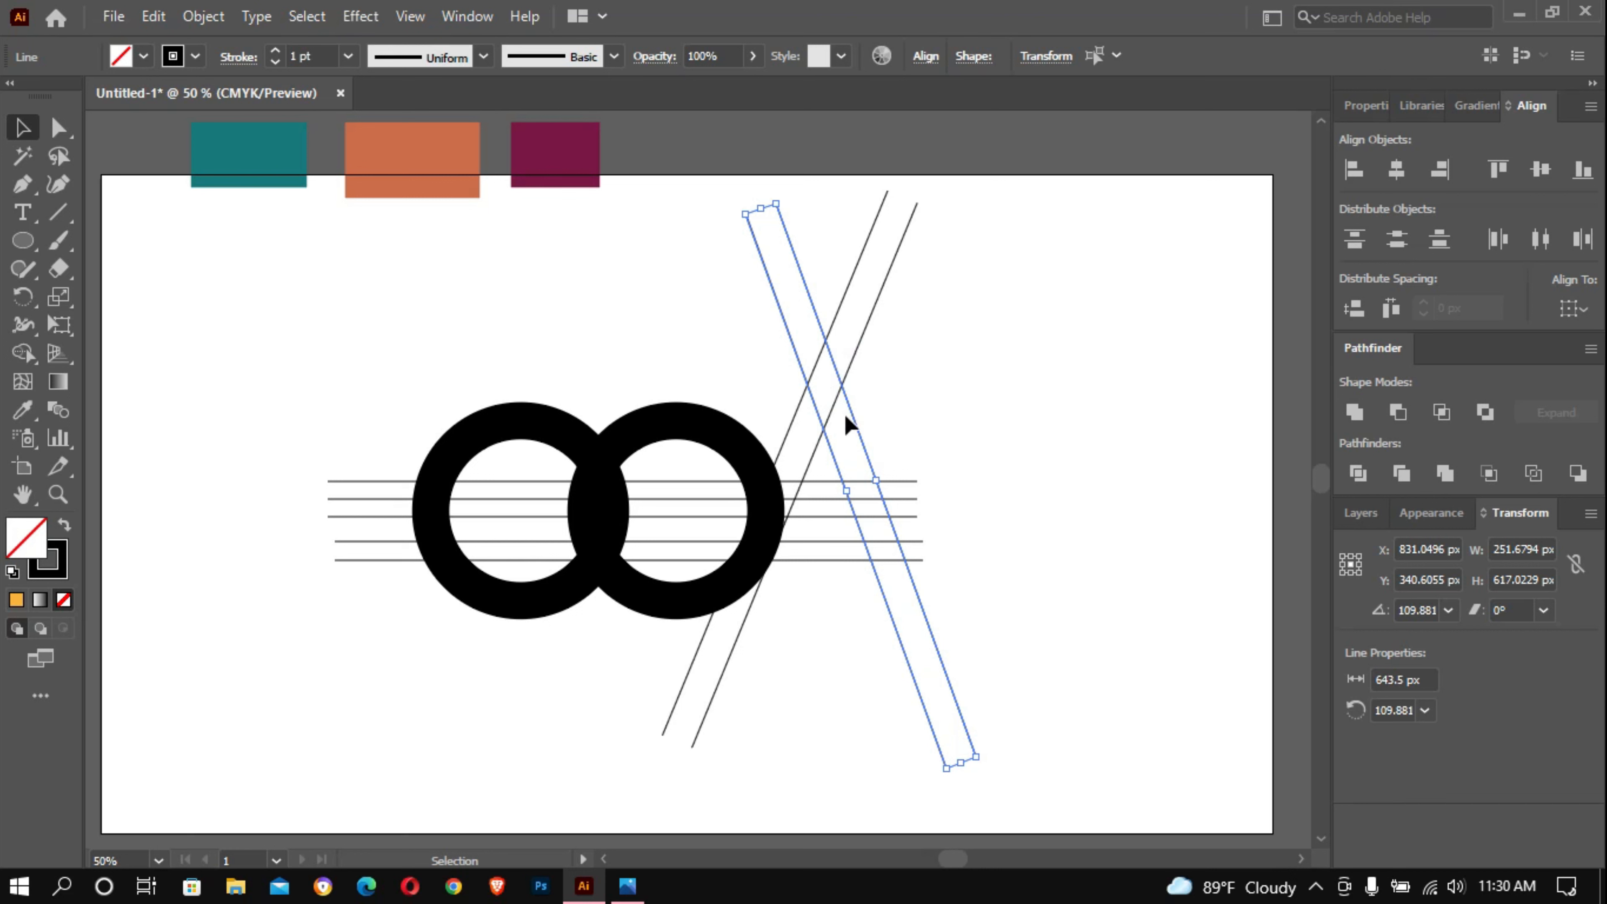
{"action": "left_click_drag", "start_coordinate": [855, 426], "coordinate": [816, 444]}
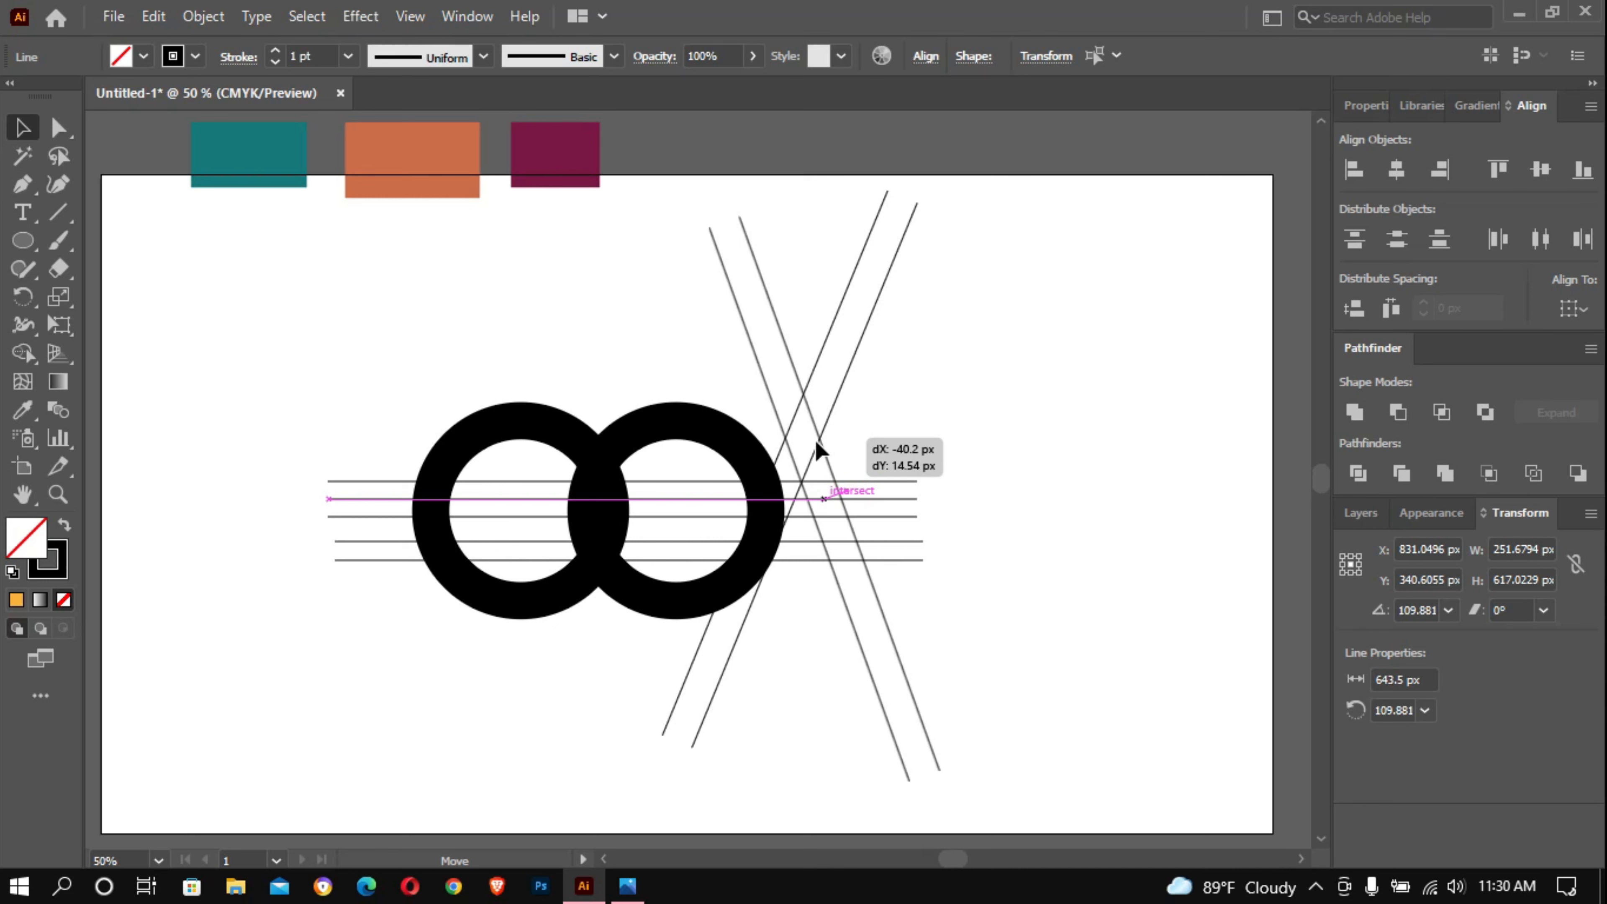
{"action": "left_click_drag", "start_coordinate": [818, 443], "coordinate": [818, 444]}
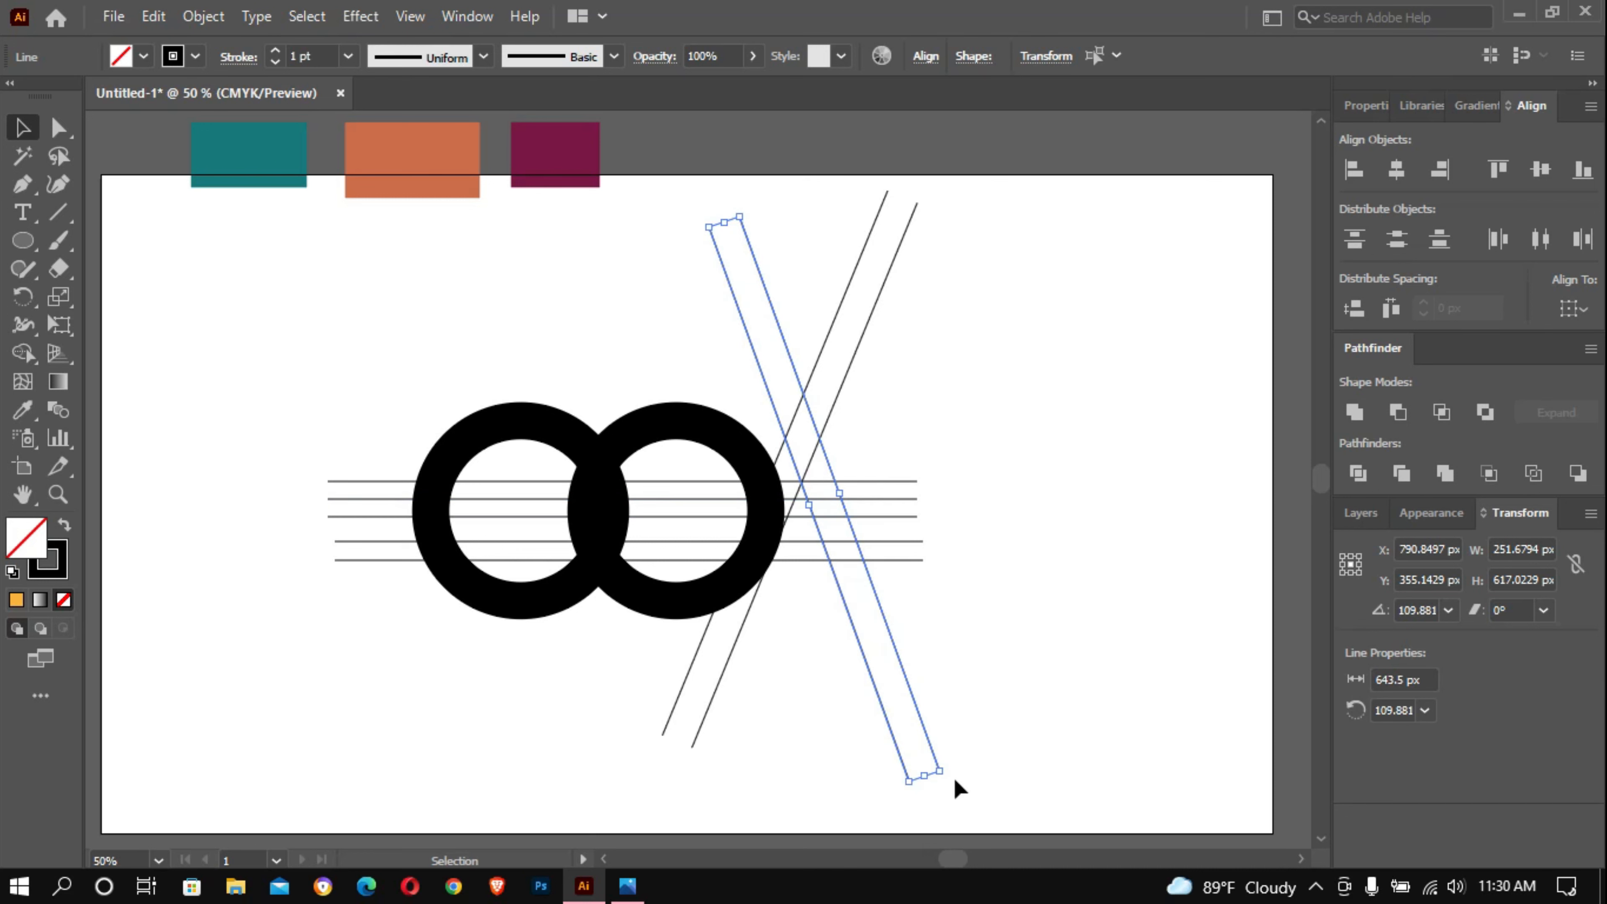
{"action": "left_click_drag", "start_coordinate": [949, 778], "coordinate": [969, 766]}
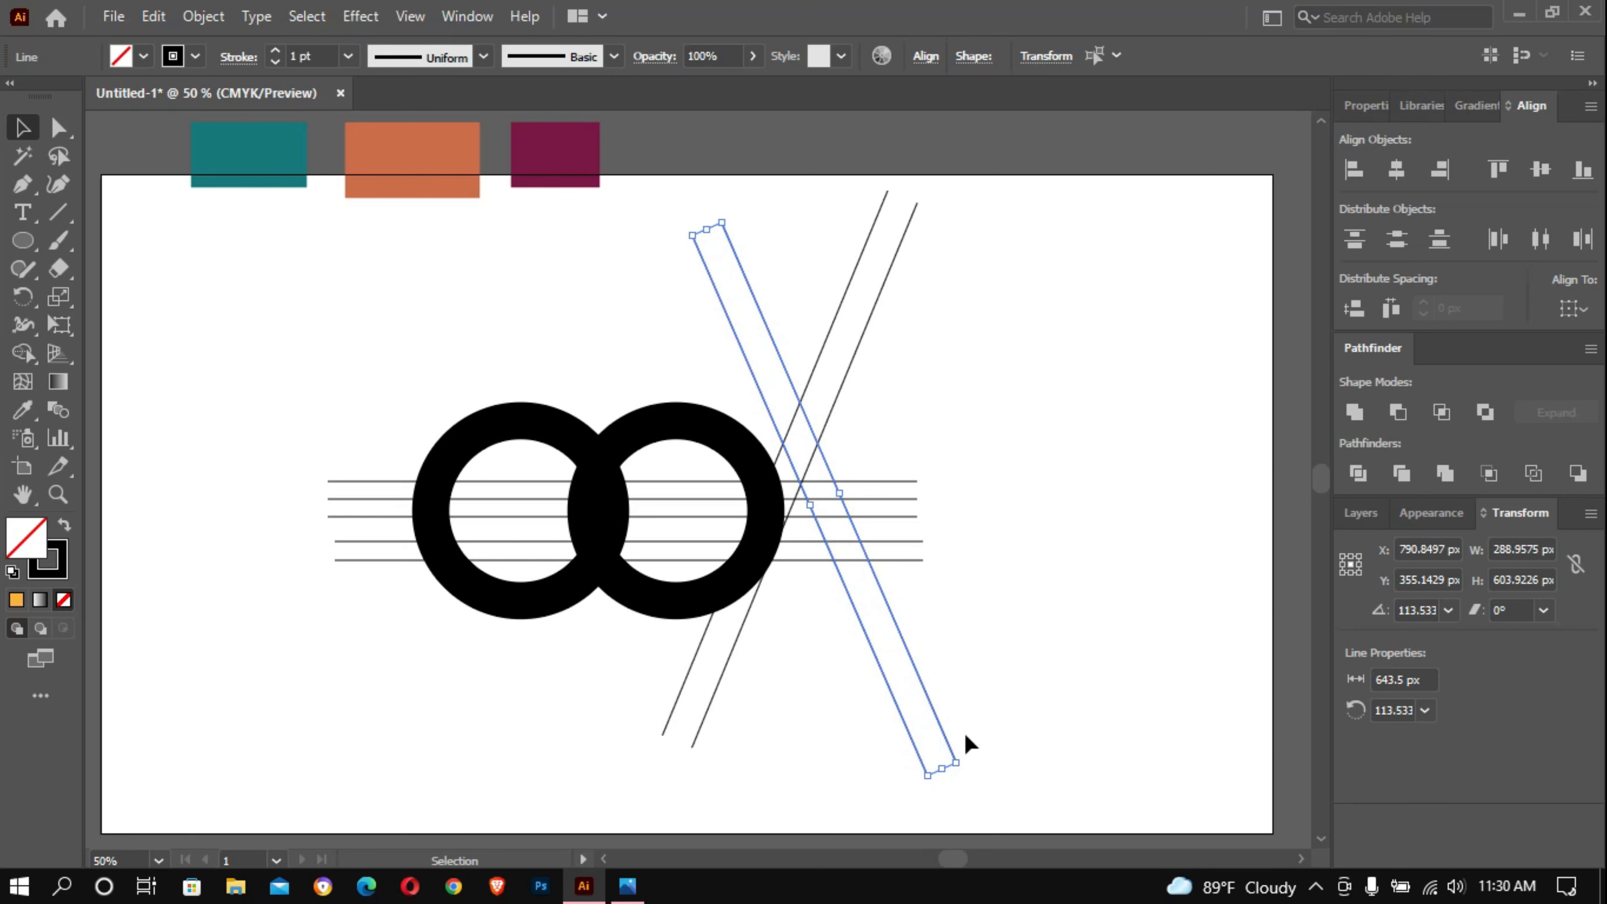
{"action": "key", "text": "Up"}
{"action": "key", "text": "Up"}
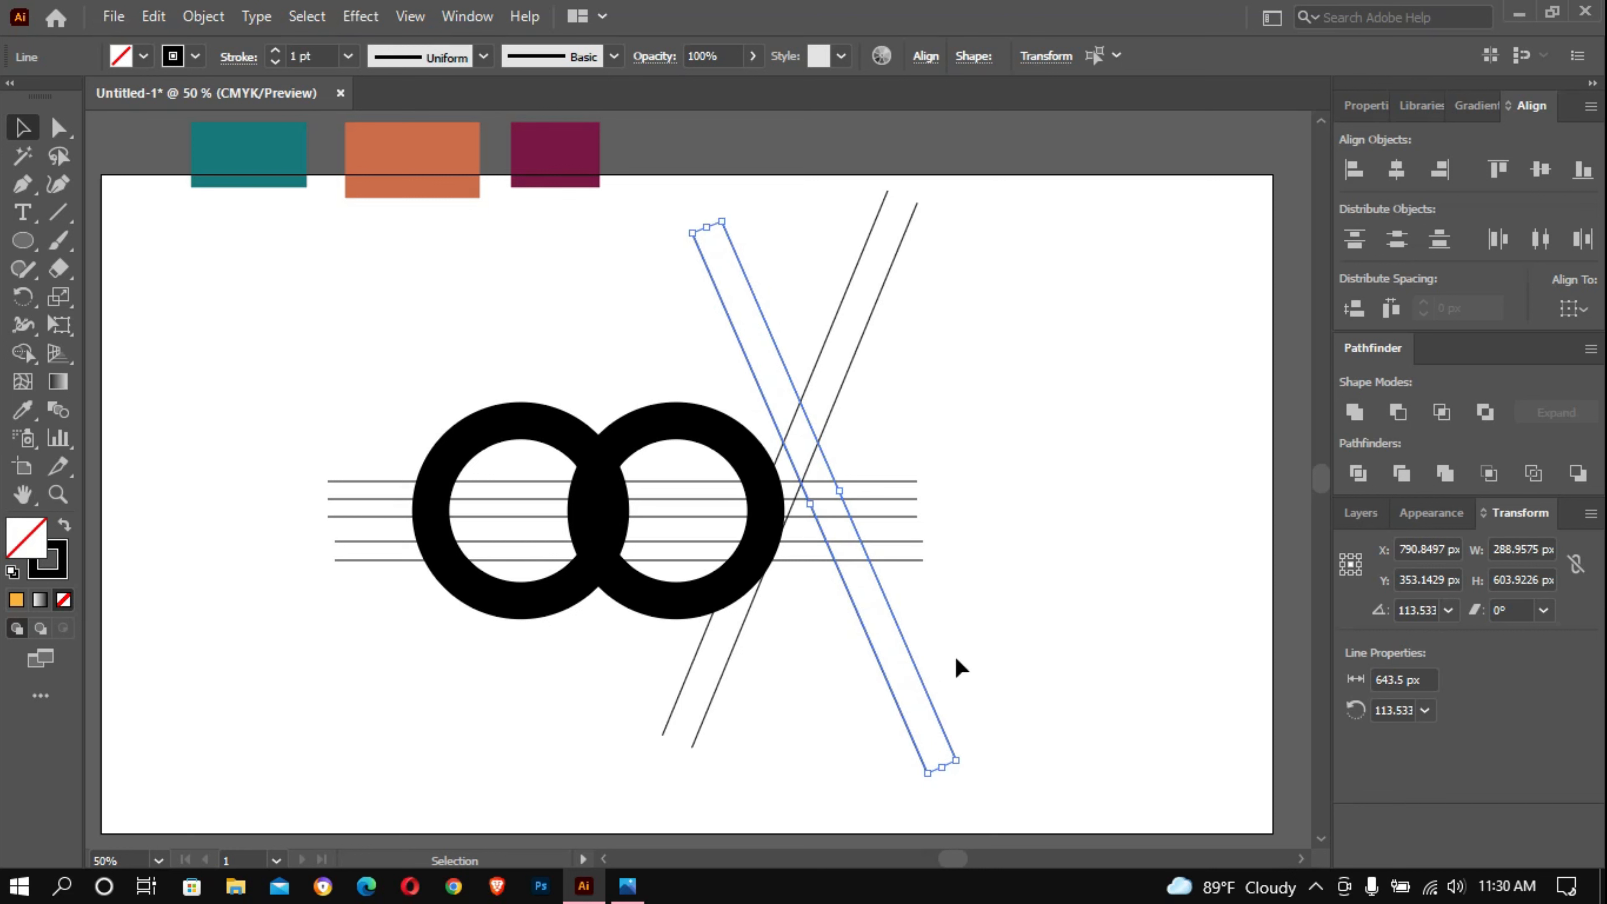
Step: Nudge the second slanted line pair 7 px to the right beside the right ring, and deselect it
{"action": "key", "text": "Right"}
{"action": "key", "text": "Right"}
{"action": "key", "text": "Right"}
{"action": "key", "text": "Right"}
{"action": "key", "text": "Right"}
{"action": "key", "text": "Right"}
{"action": "key", "text": "Right"}
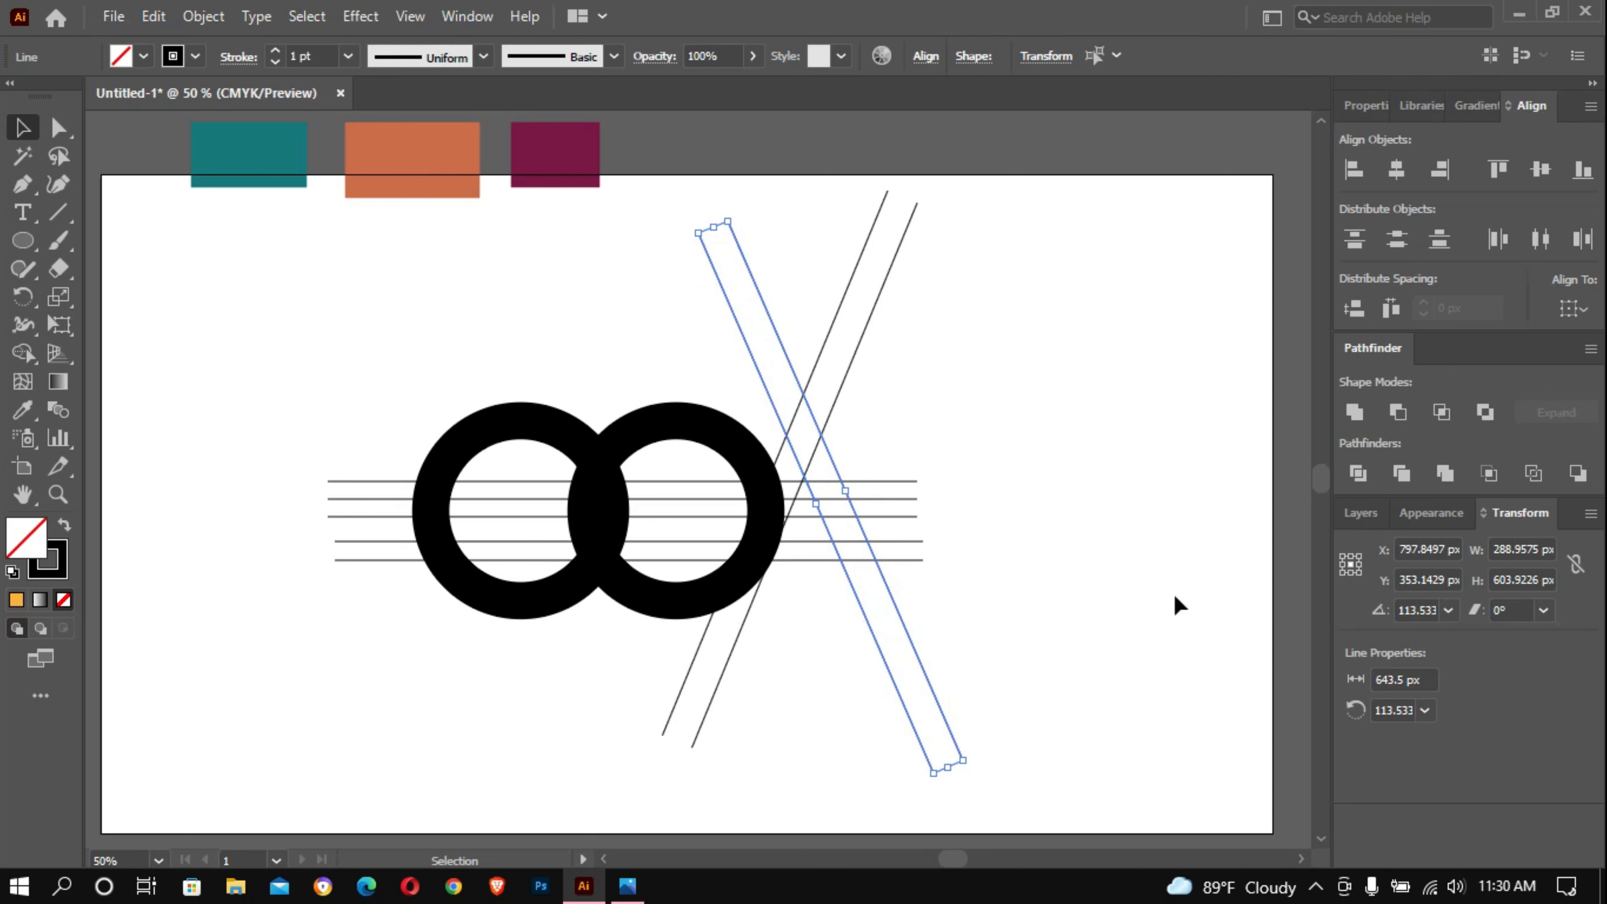
{"action": "left_click", "coordinate": [1104, 459]}
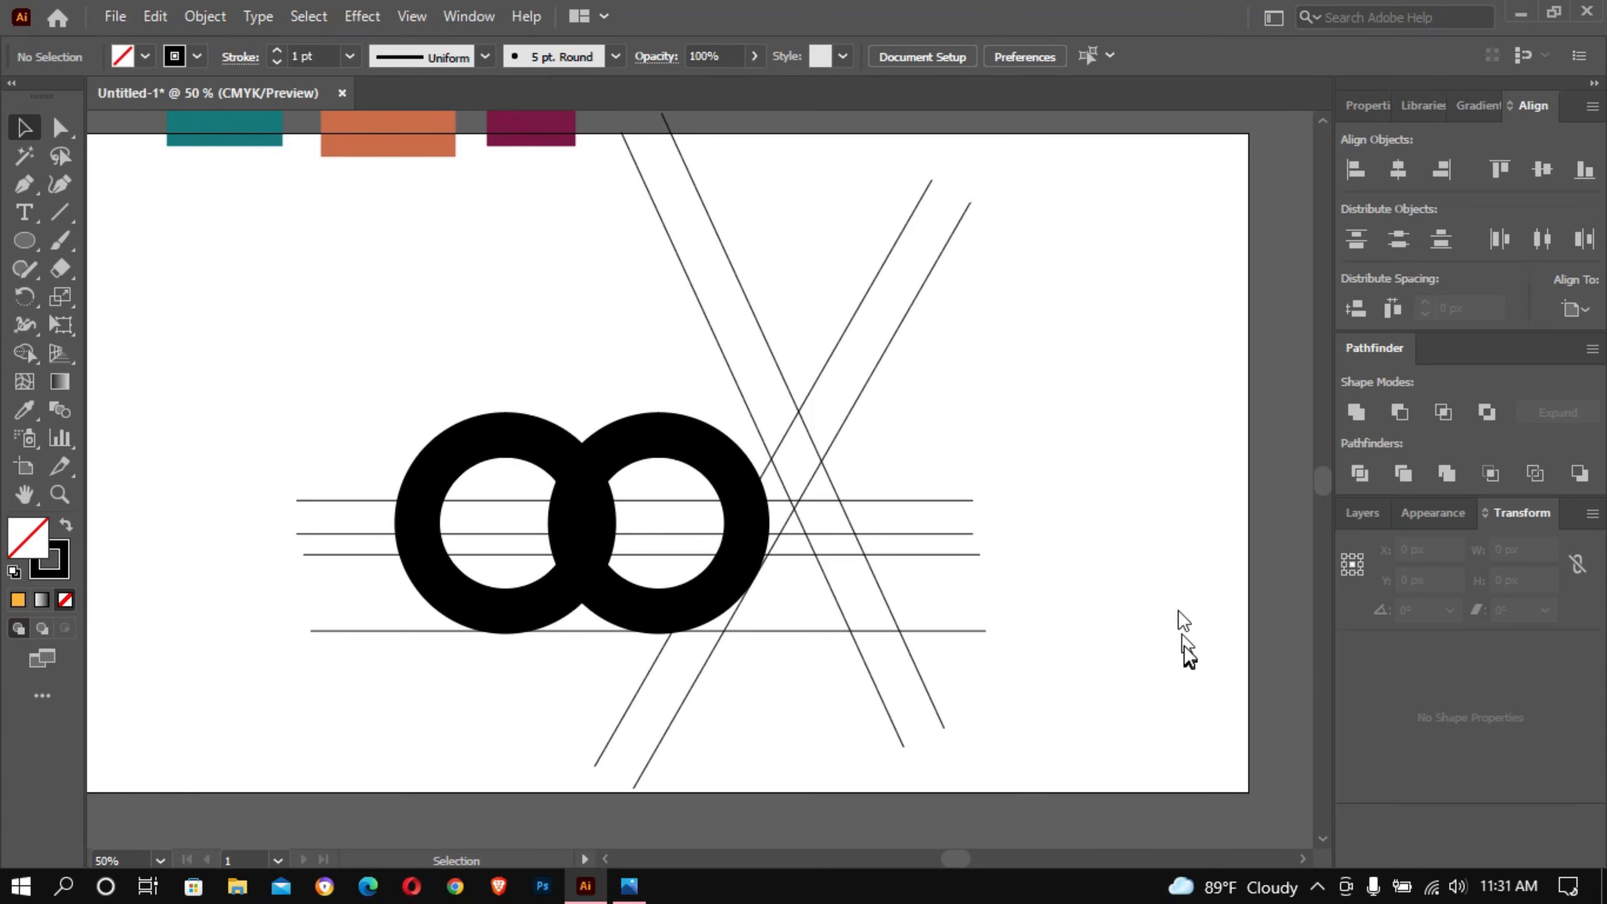
Step: Select the rings together with all the guide lines and ungroup them
{"action": "scroll", "coordinate": [1000, 613], "scroll_direction": "down", "scroll_amount": 1}
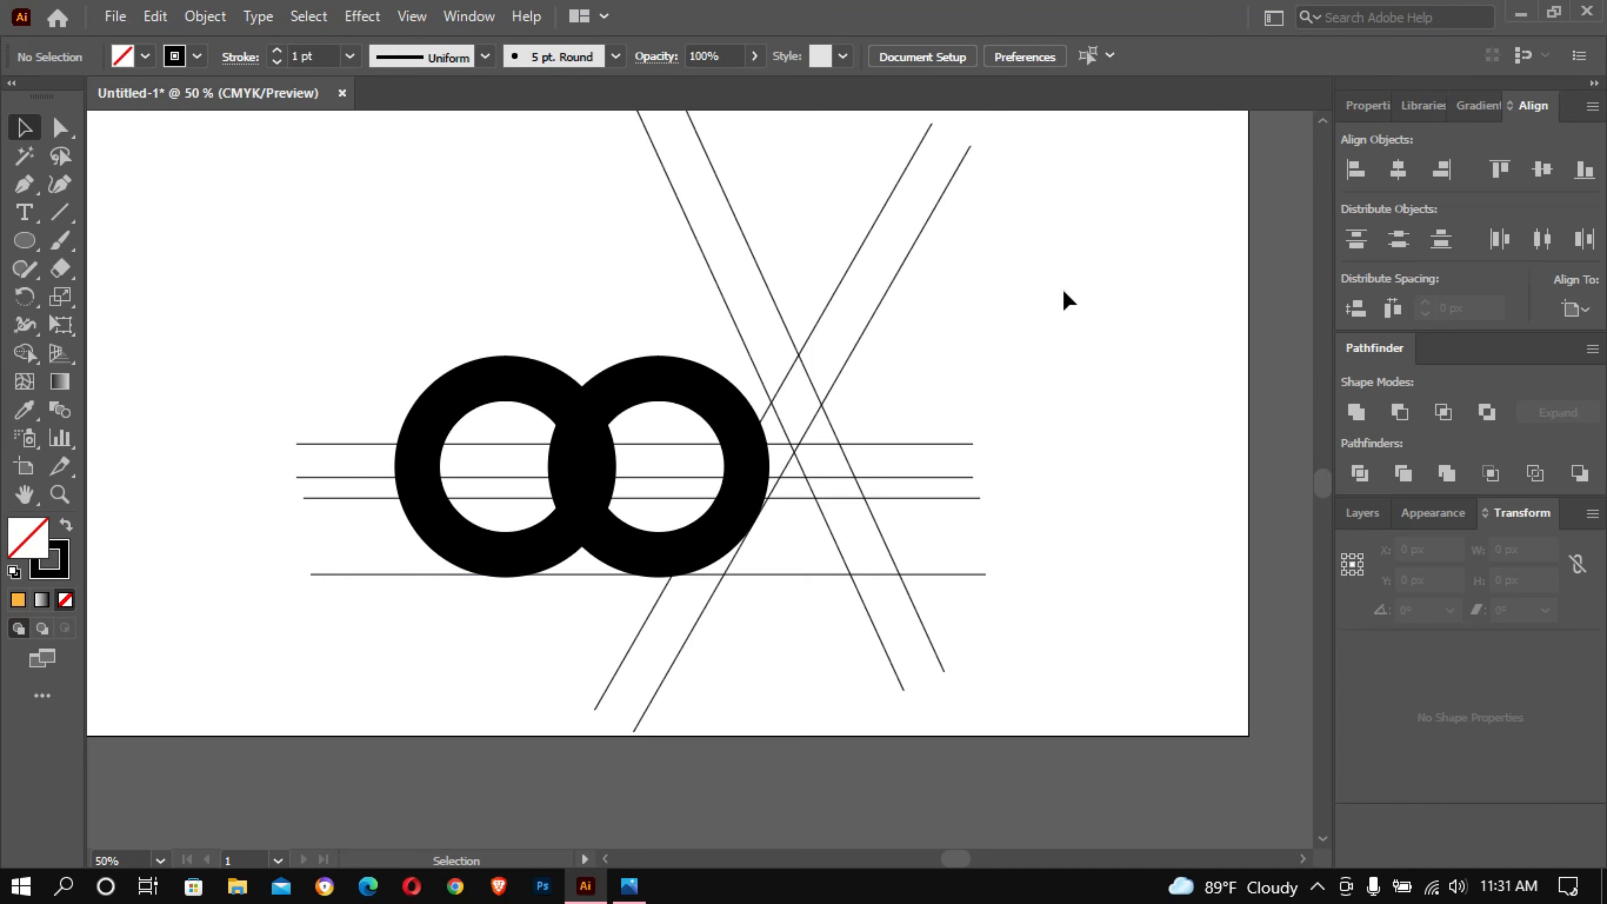
{"action": "left_click_drag", "start_coordinate": [1062, 287], "coordinate": [610, 567]}
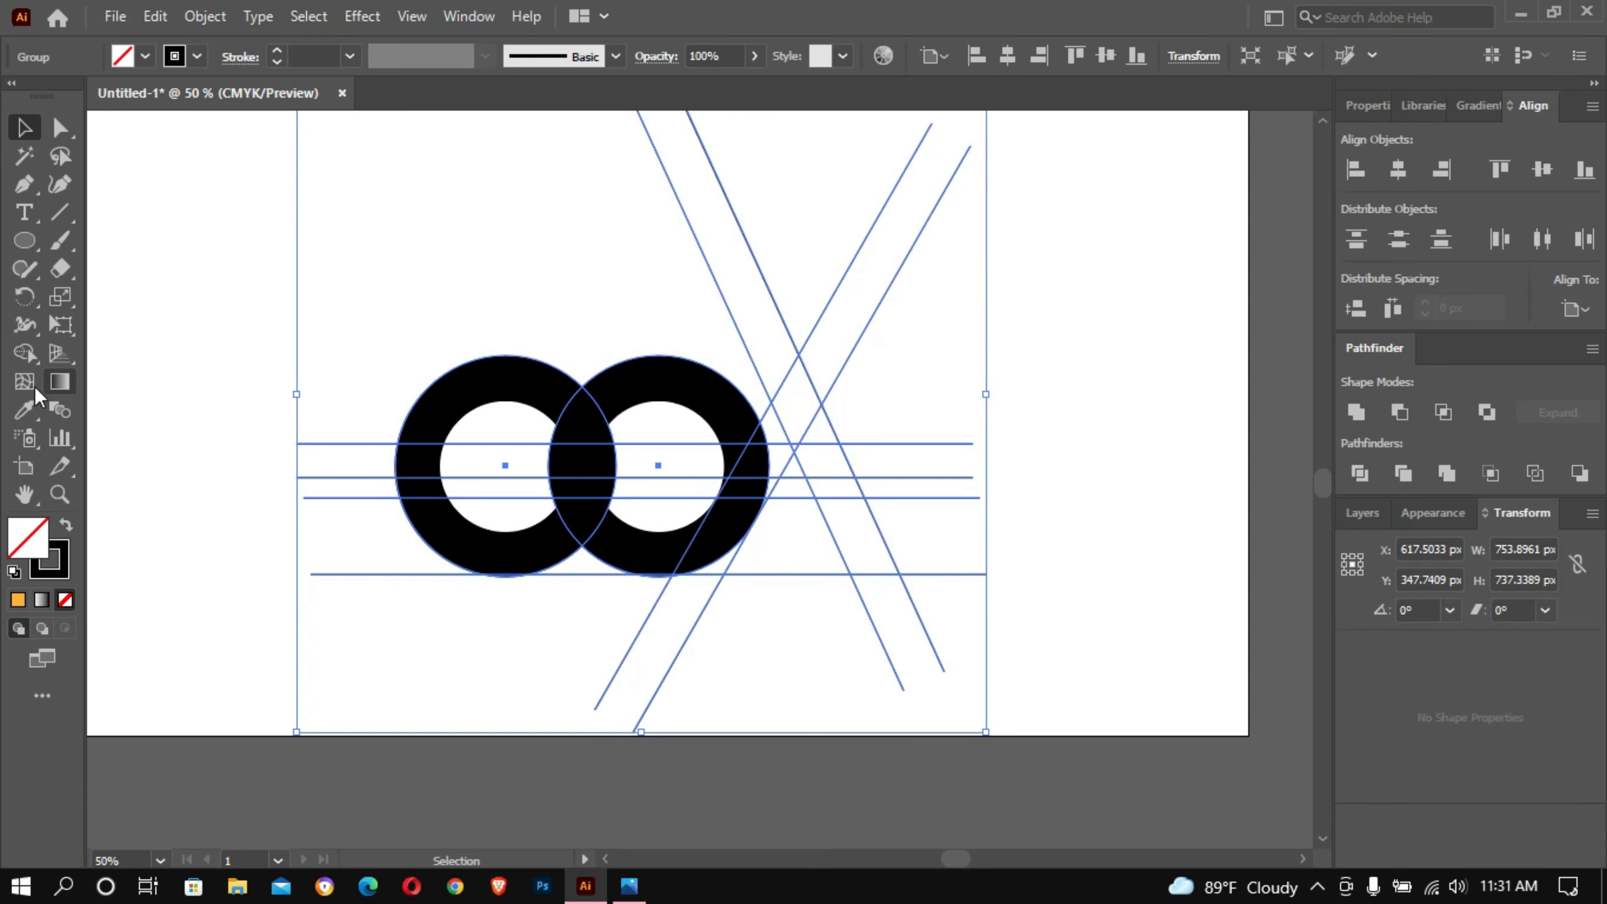
{"action": "left_click", "coordinate": [539, 258]}
{"action": "right_click", "coordinate": [540, 248]}
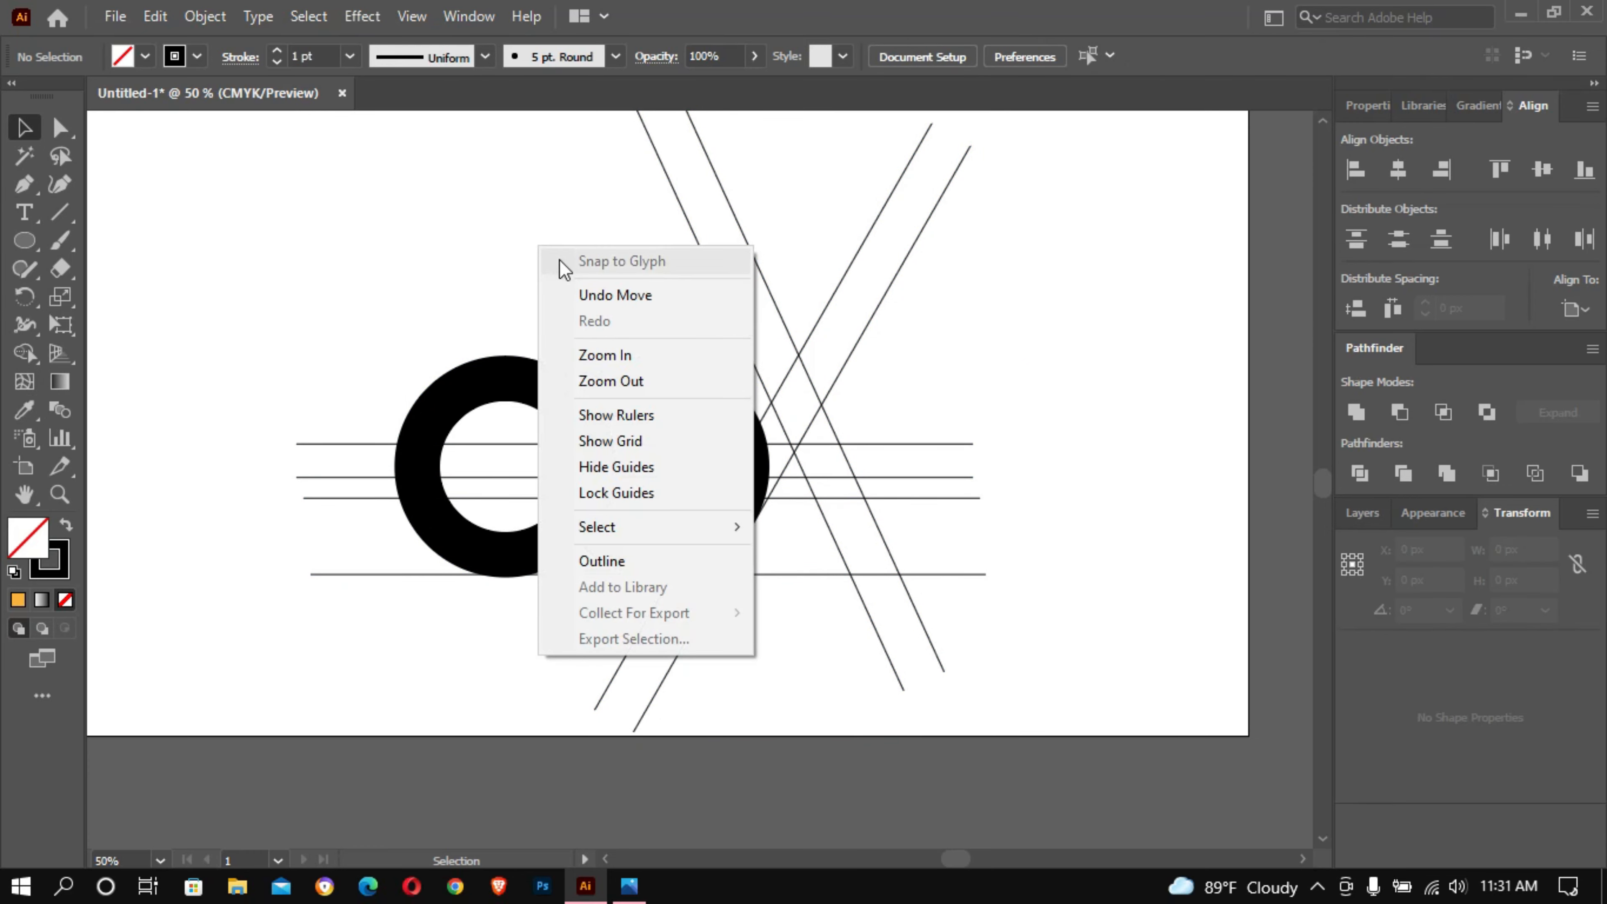
{"action": "left_click", "coordinate": [783, 385]}
{"action": "right_click", "coordinate": [529, 373]}
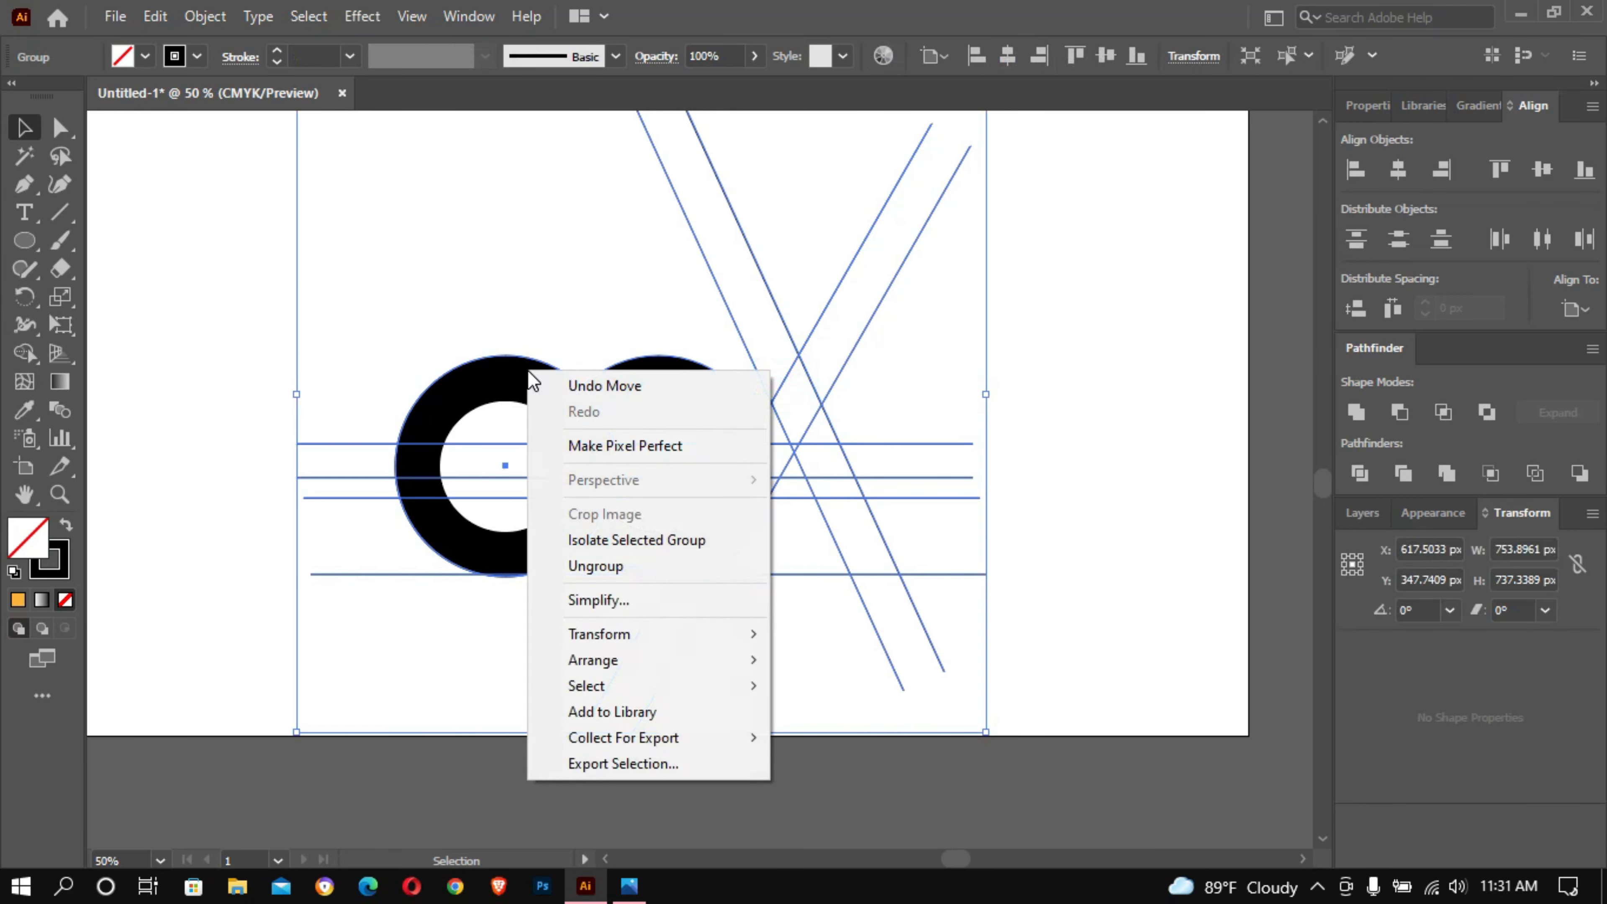
{"action": "left_click", "coordinate": [601, 566]}
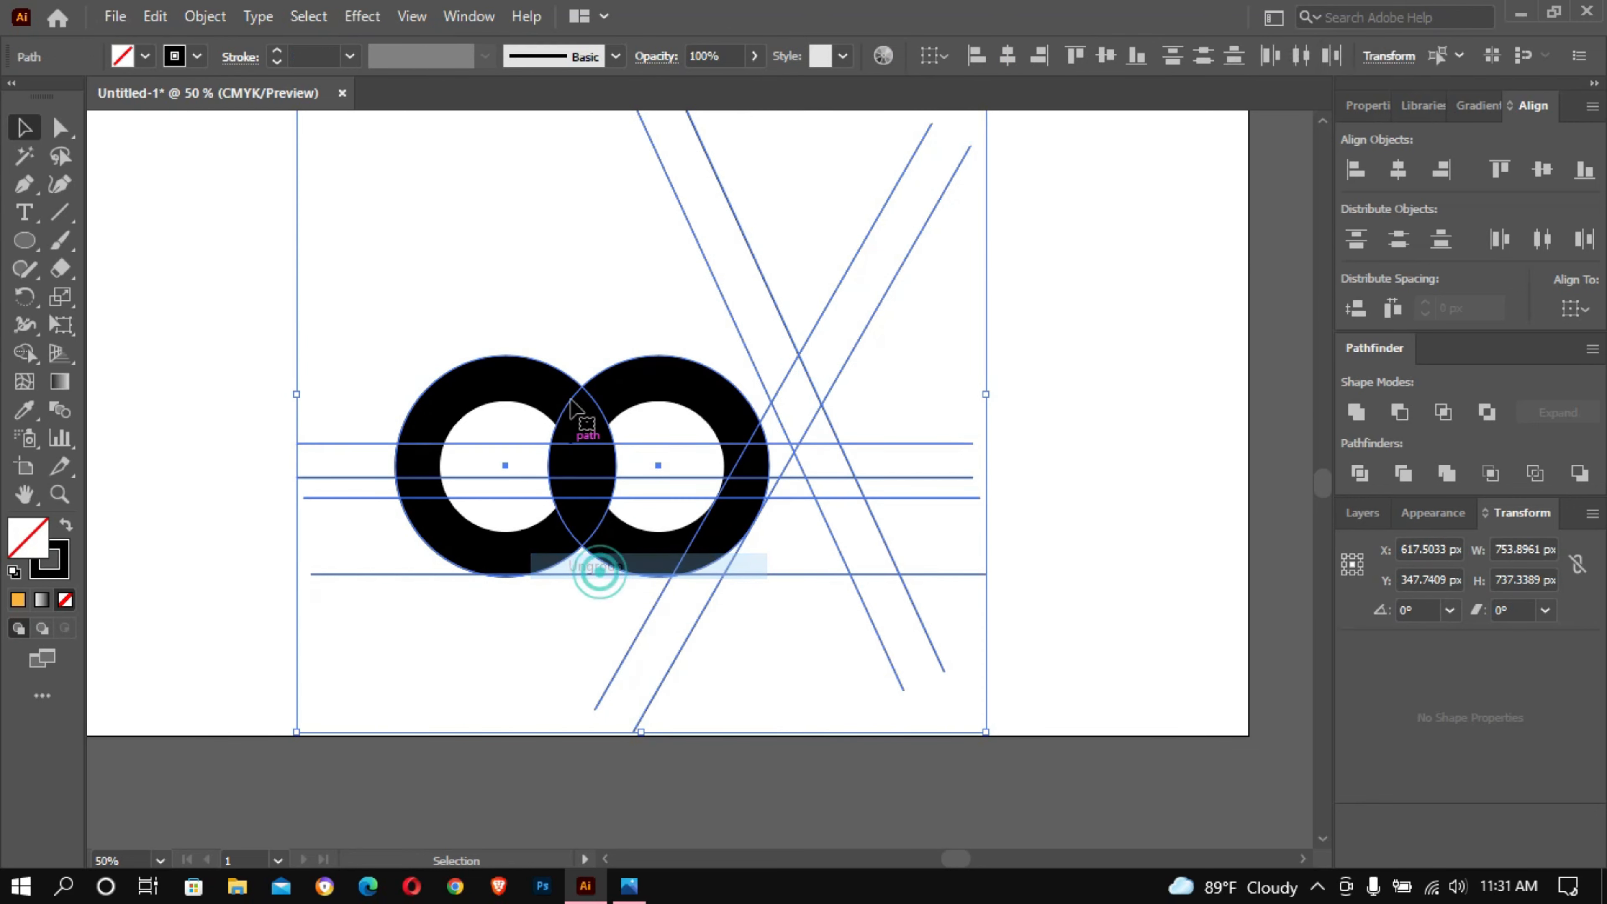
{"action": "left_click", "coordinate": [562, 324]}
{"action": "left_click", "coordinate": [547, 373]}
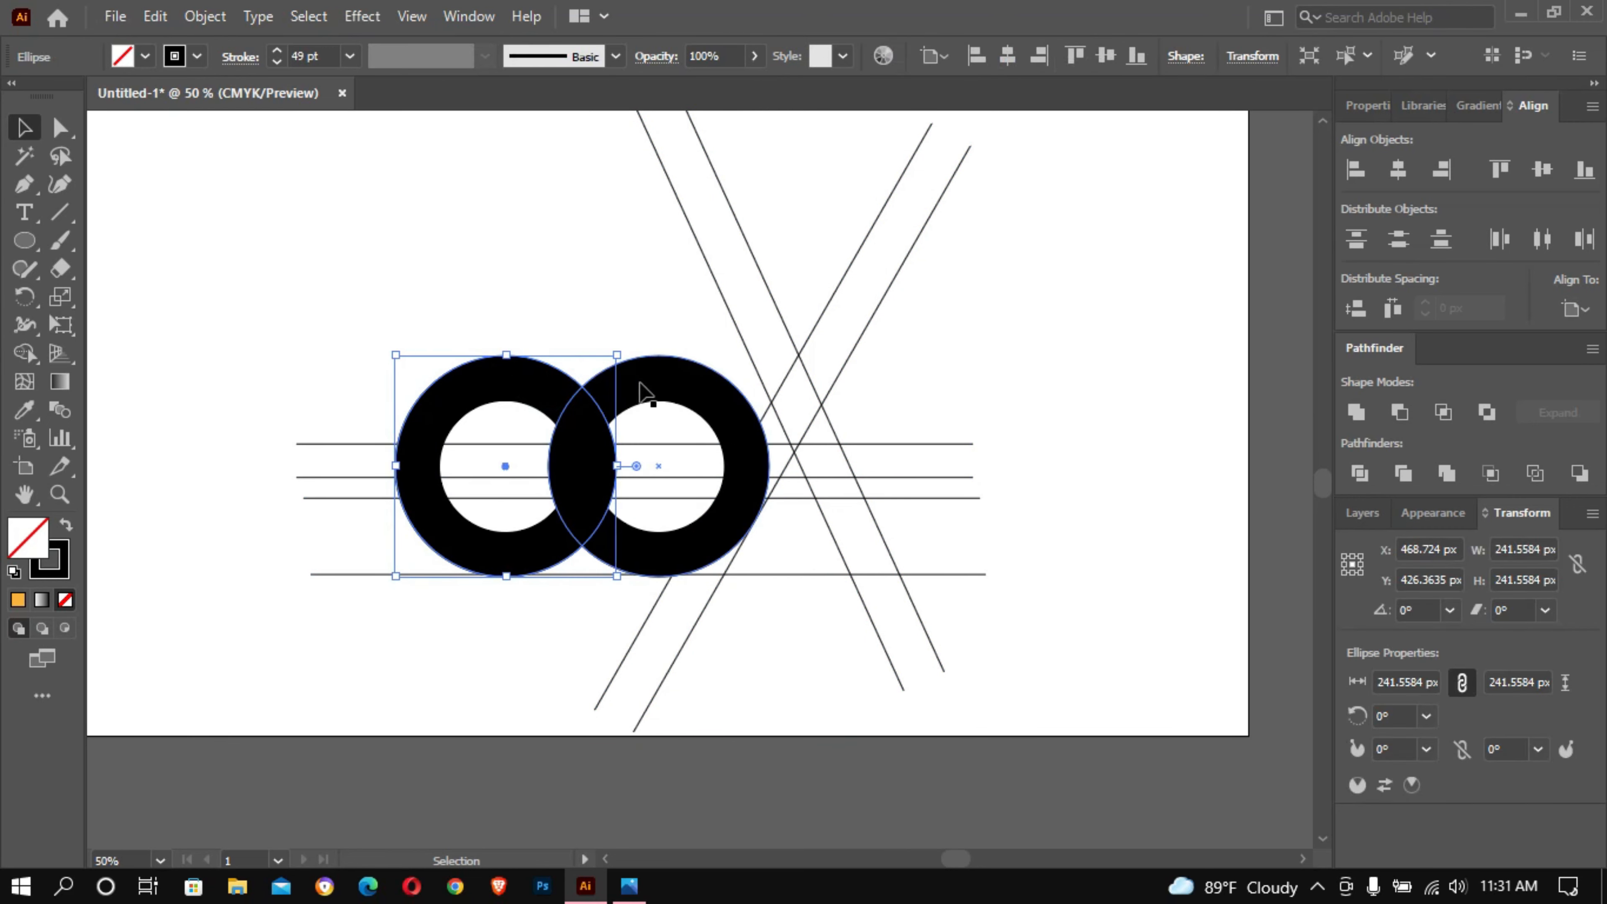
{"action": "left_click", "coordinate": [652, 390], "text": "shift"}
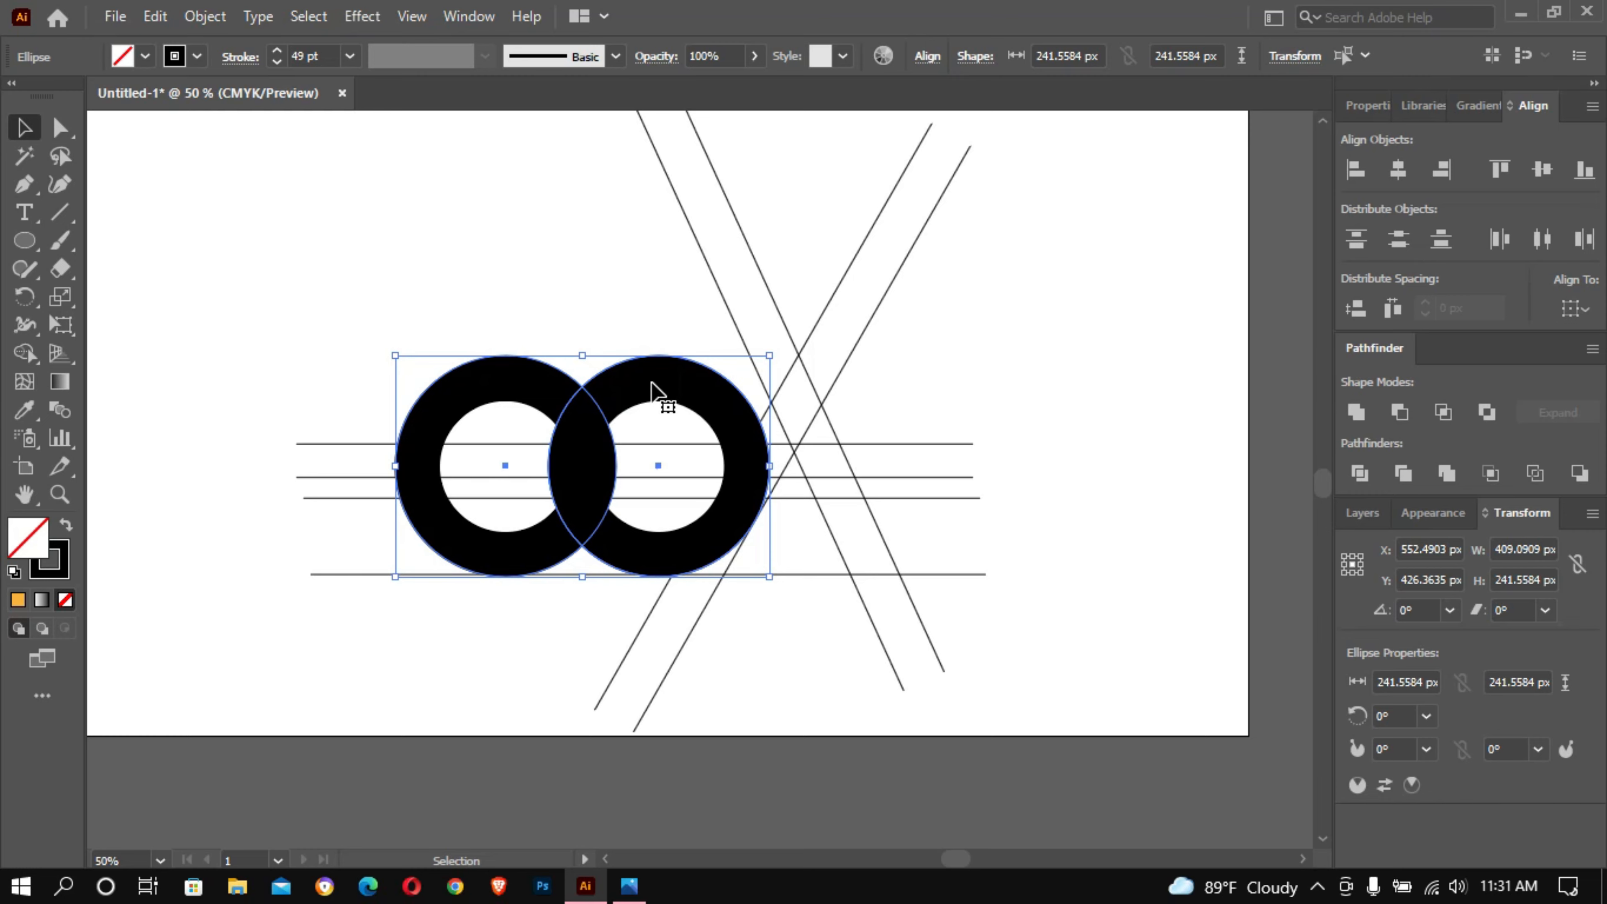
{"action": "left_click", "coordinate": [204, 17]}
{"action": "mouse_move", "coordinate": [166, 23]}
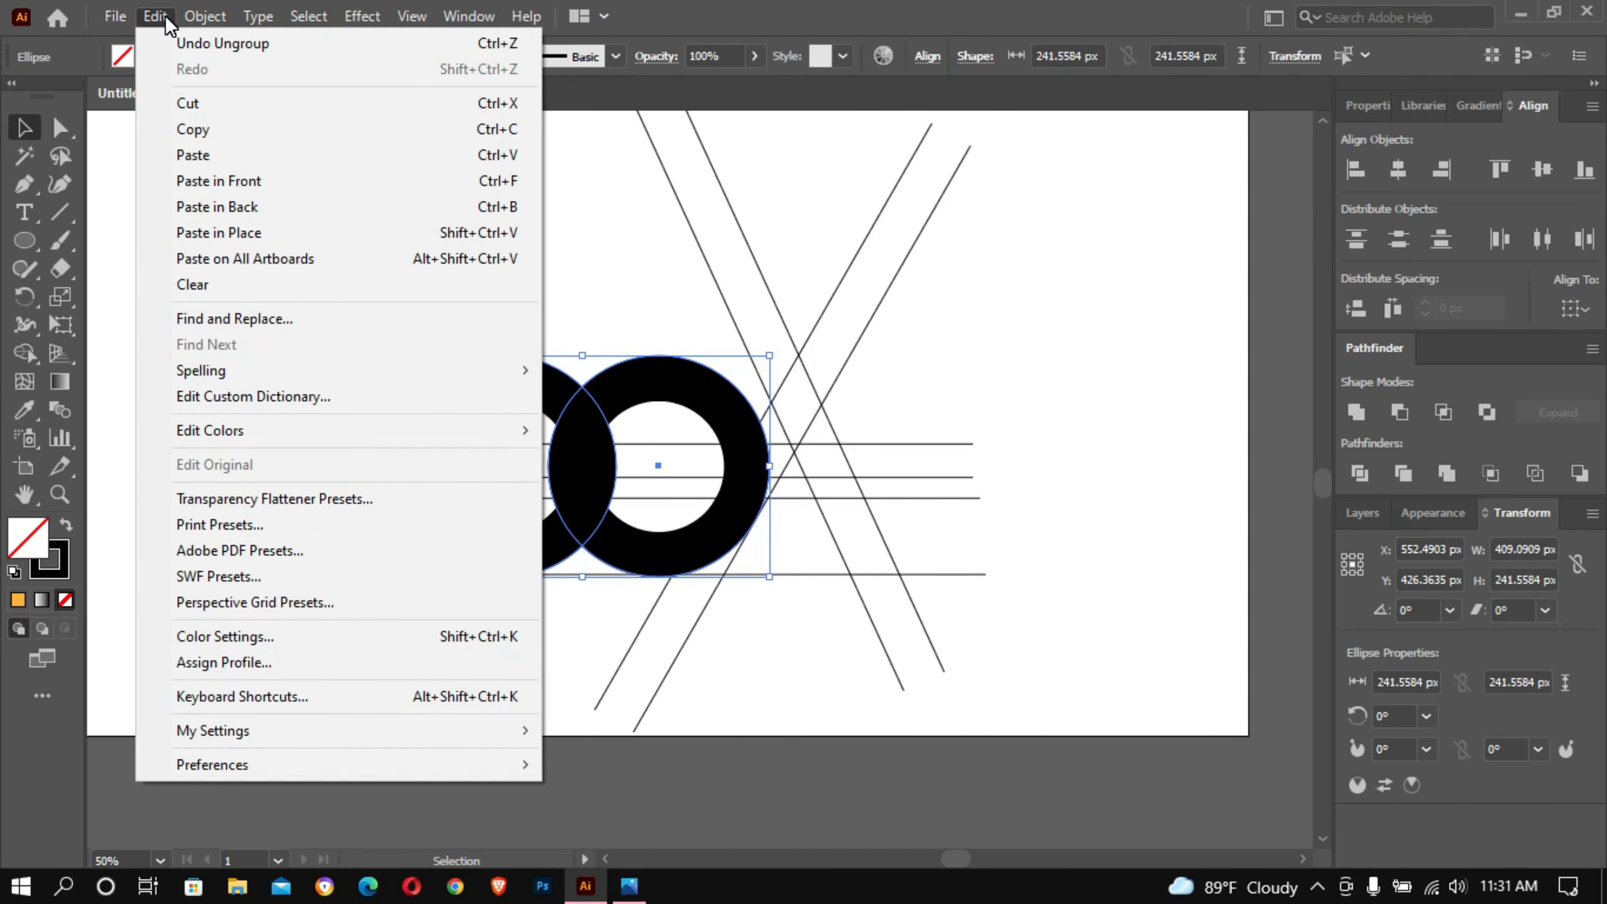
{"action": "left_click", "coordinate": [614, 212]}
{"action": "left_click", "coordinate": [613, 210]}
{"action": "left_click", "coordinate": [616, 386]}
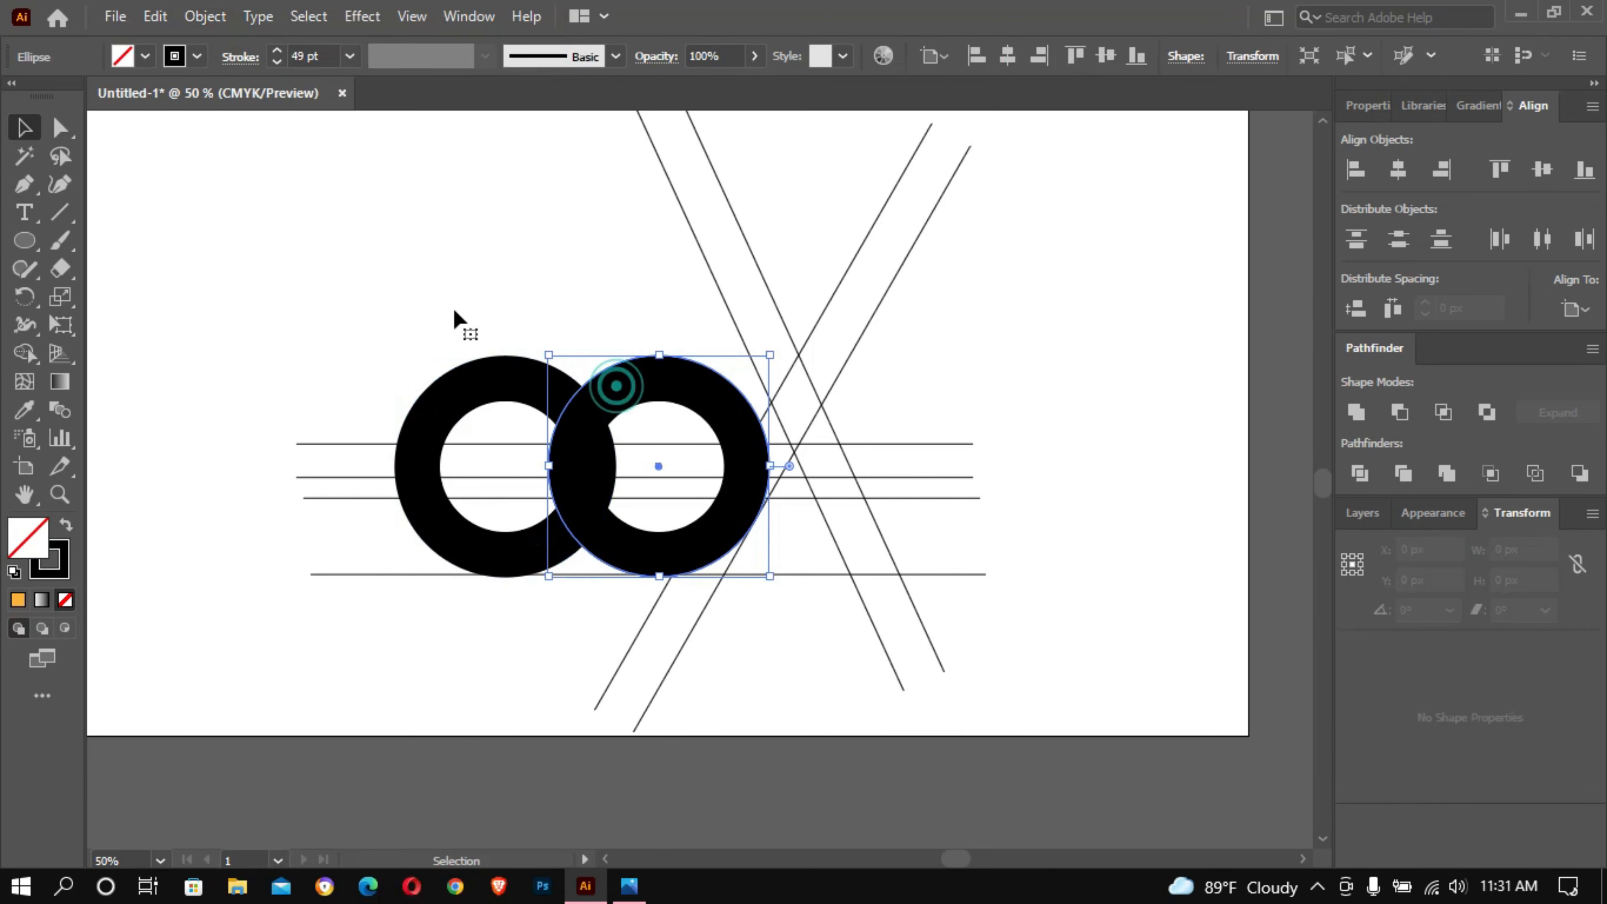
Step: Expand the appearance of the left ring and of the right ring to turn their strokes into filled shapes
{"action": "left_click", "coordinate": [204, 17]}
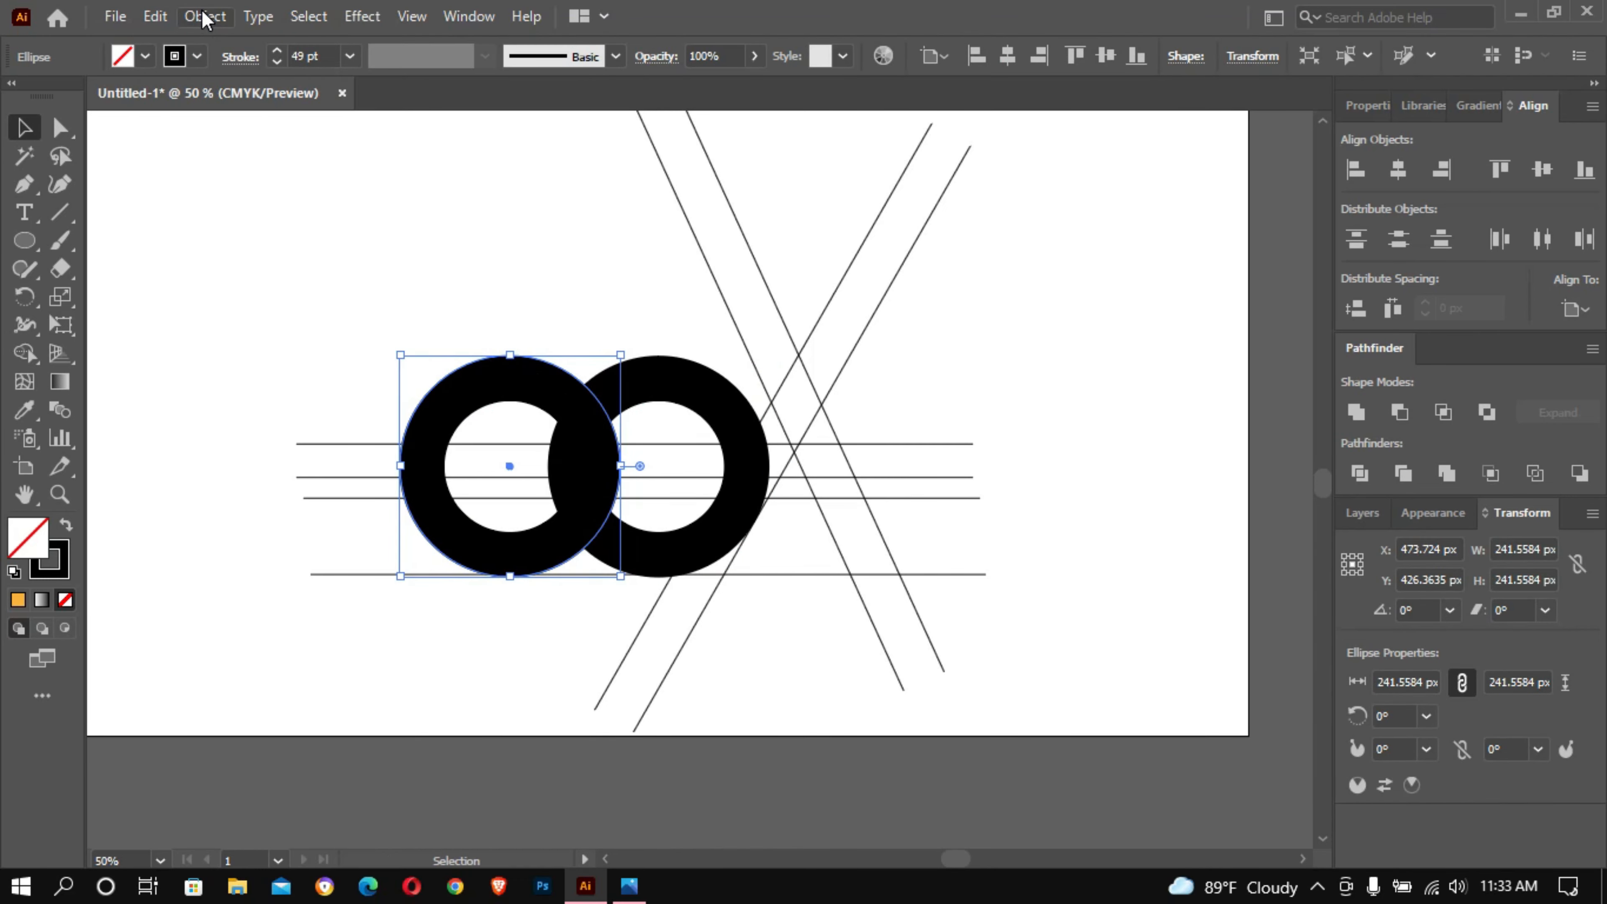
{"action": "left_click", "coordinate": [204, 16]}
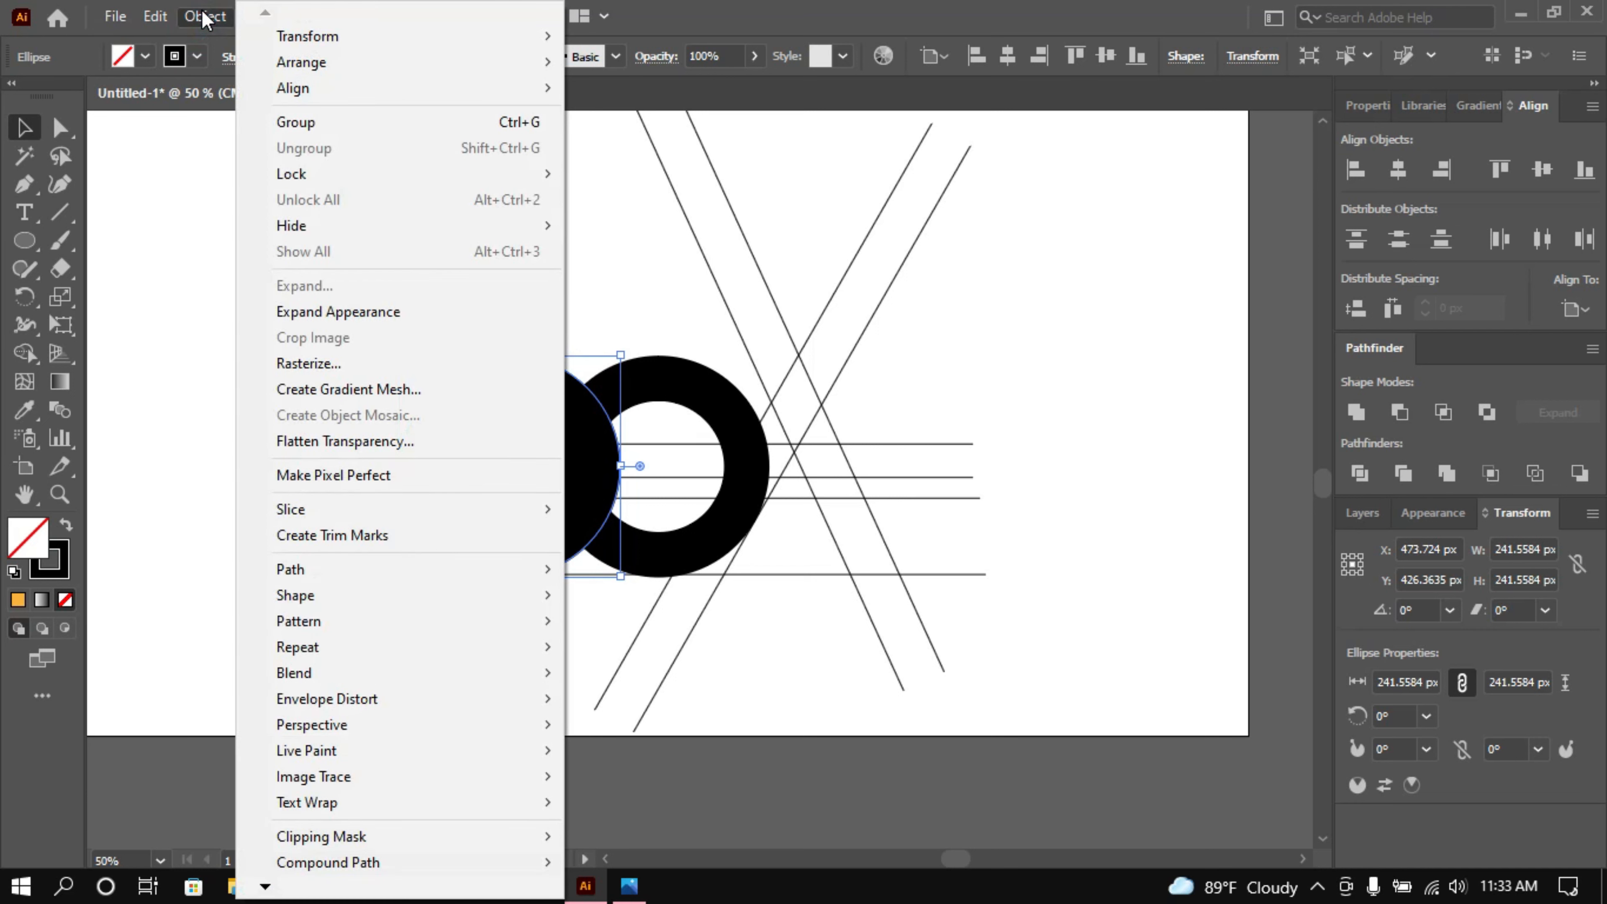
{"action": "left_click", "coordinate": [356, 311]}
{"action": "left_click", "coordinate": [593, 203]}
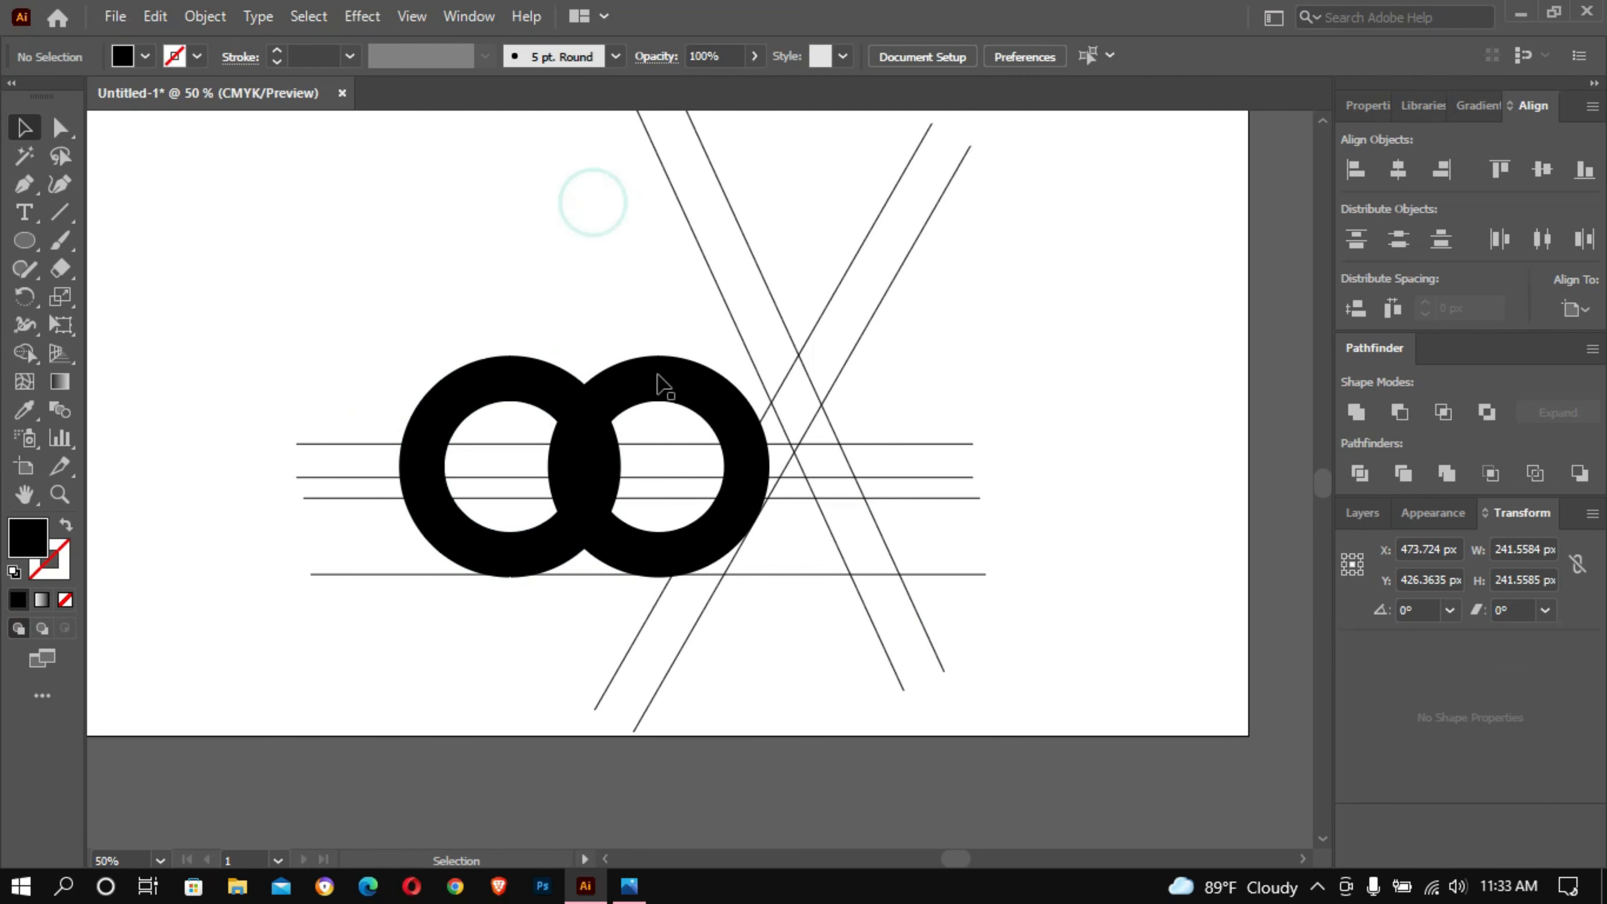
{"action": "left_click", "coordinate": [658, 370]}
{"action": "left_click", "coordinate": [204, 17]}
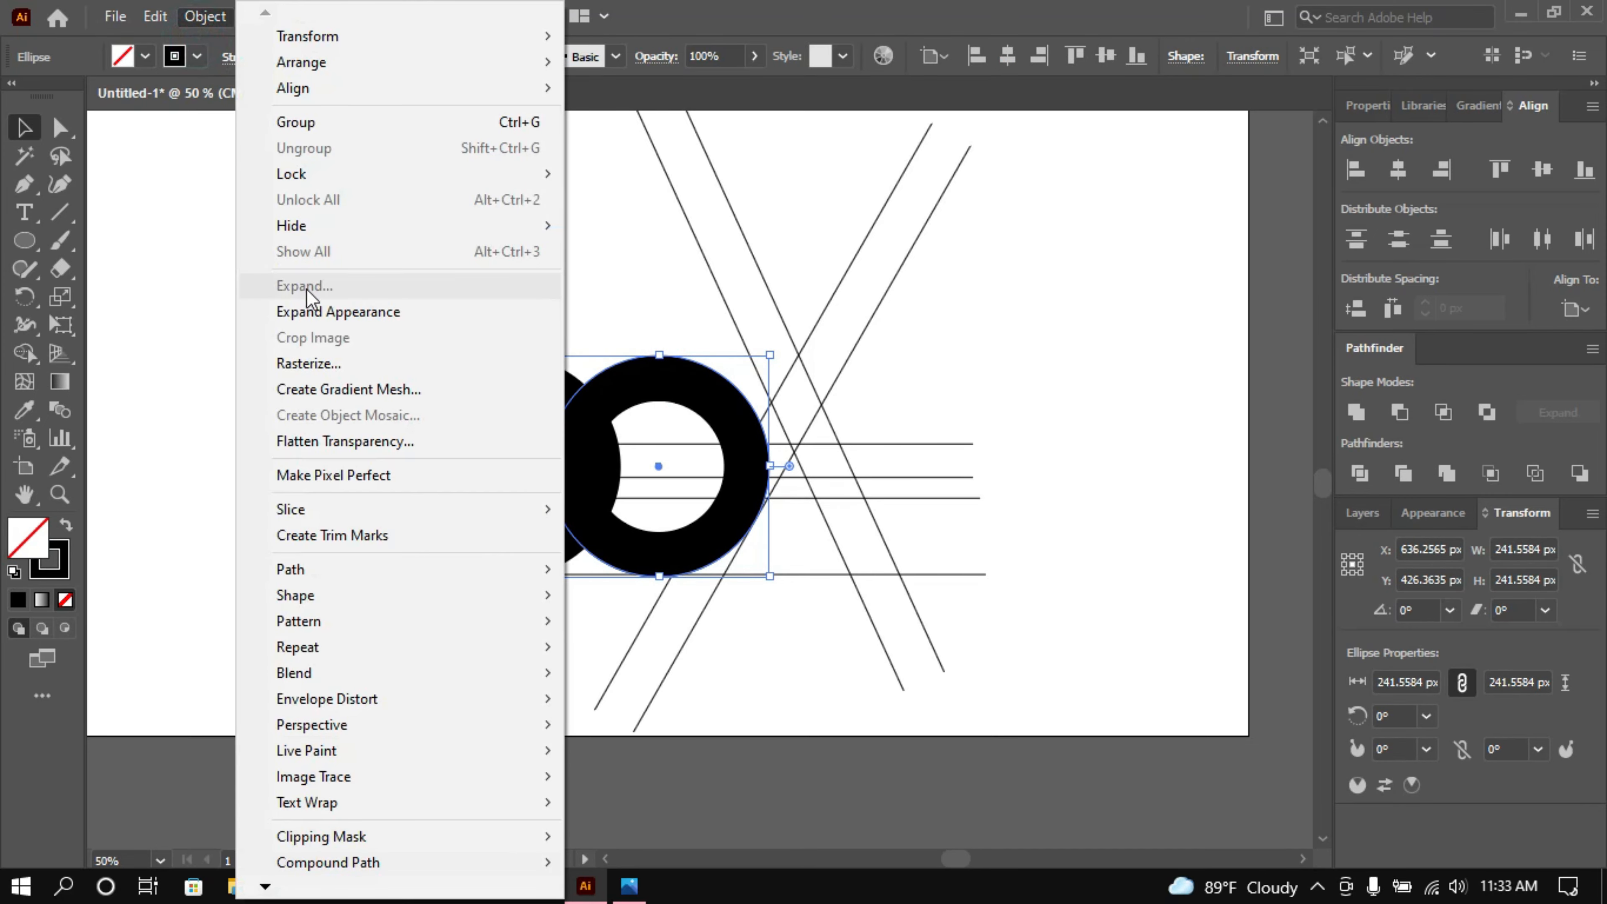
{"action": "left_click", "coordinate": [305, 310]}
{"action": "left_click", "coordinate": [335, 307]}
Step: With Shape Builder, merge the overlap pieces into the left ring and remove the right ring's leftover sliver inside it
{"action": "left_click", "coordinate": [548, 383]}
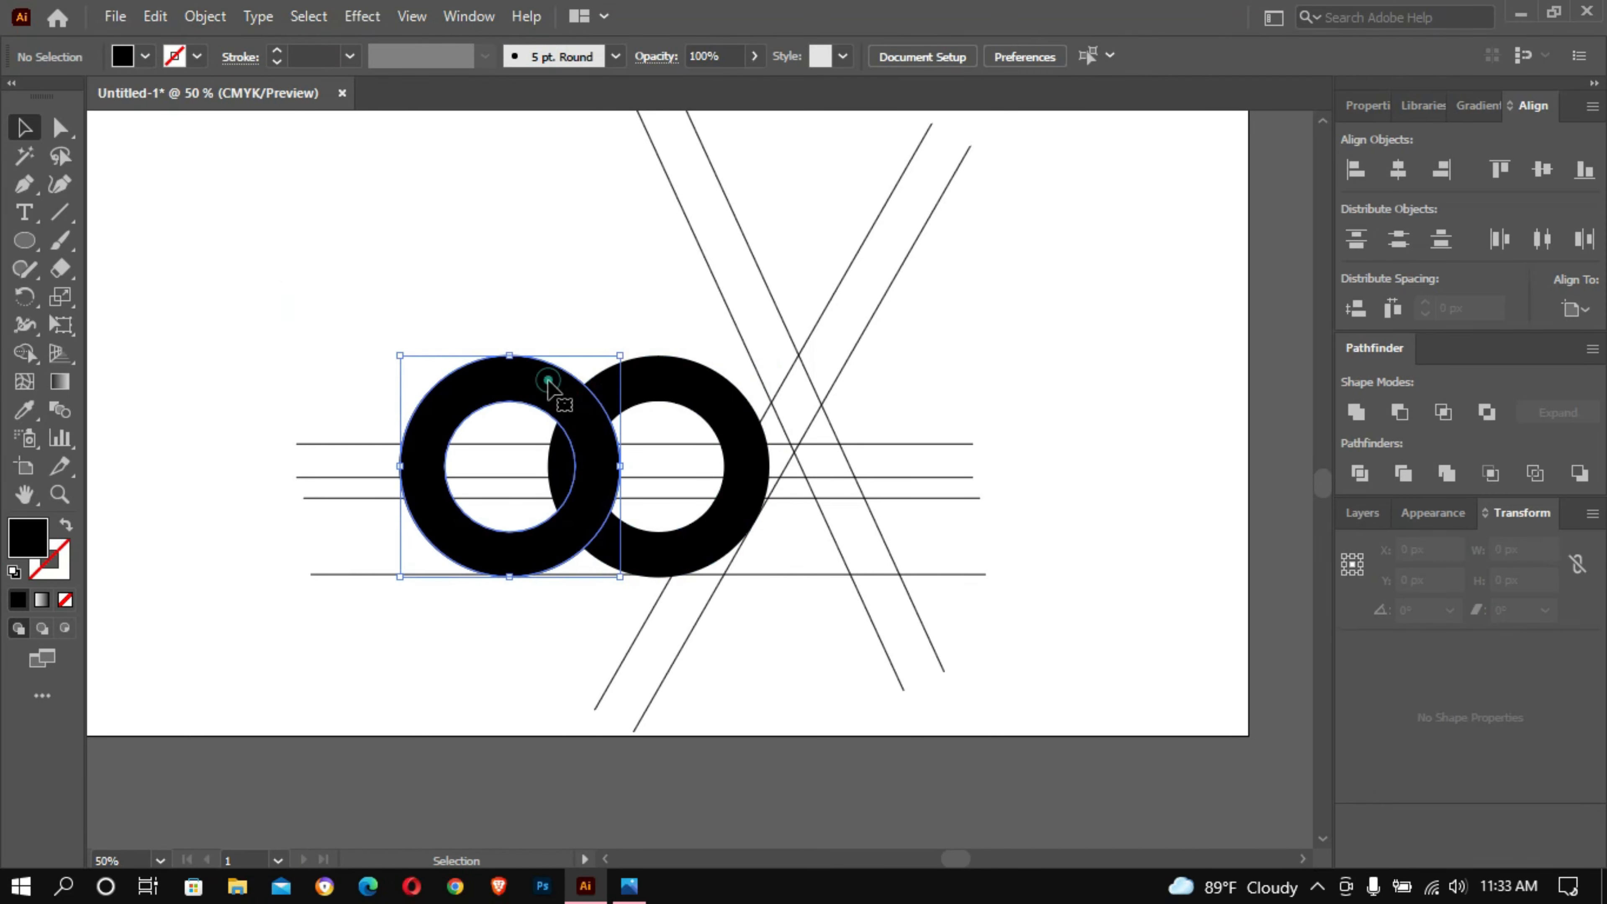
{"action": "left_click", "coordinate": [645, 379], "text": "shift"}
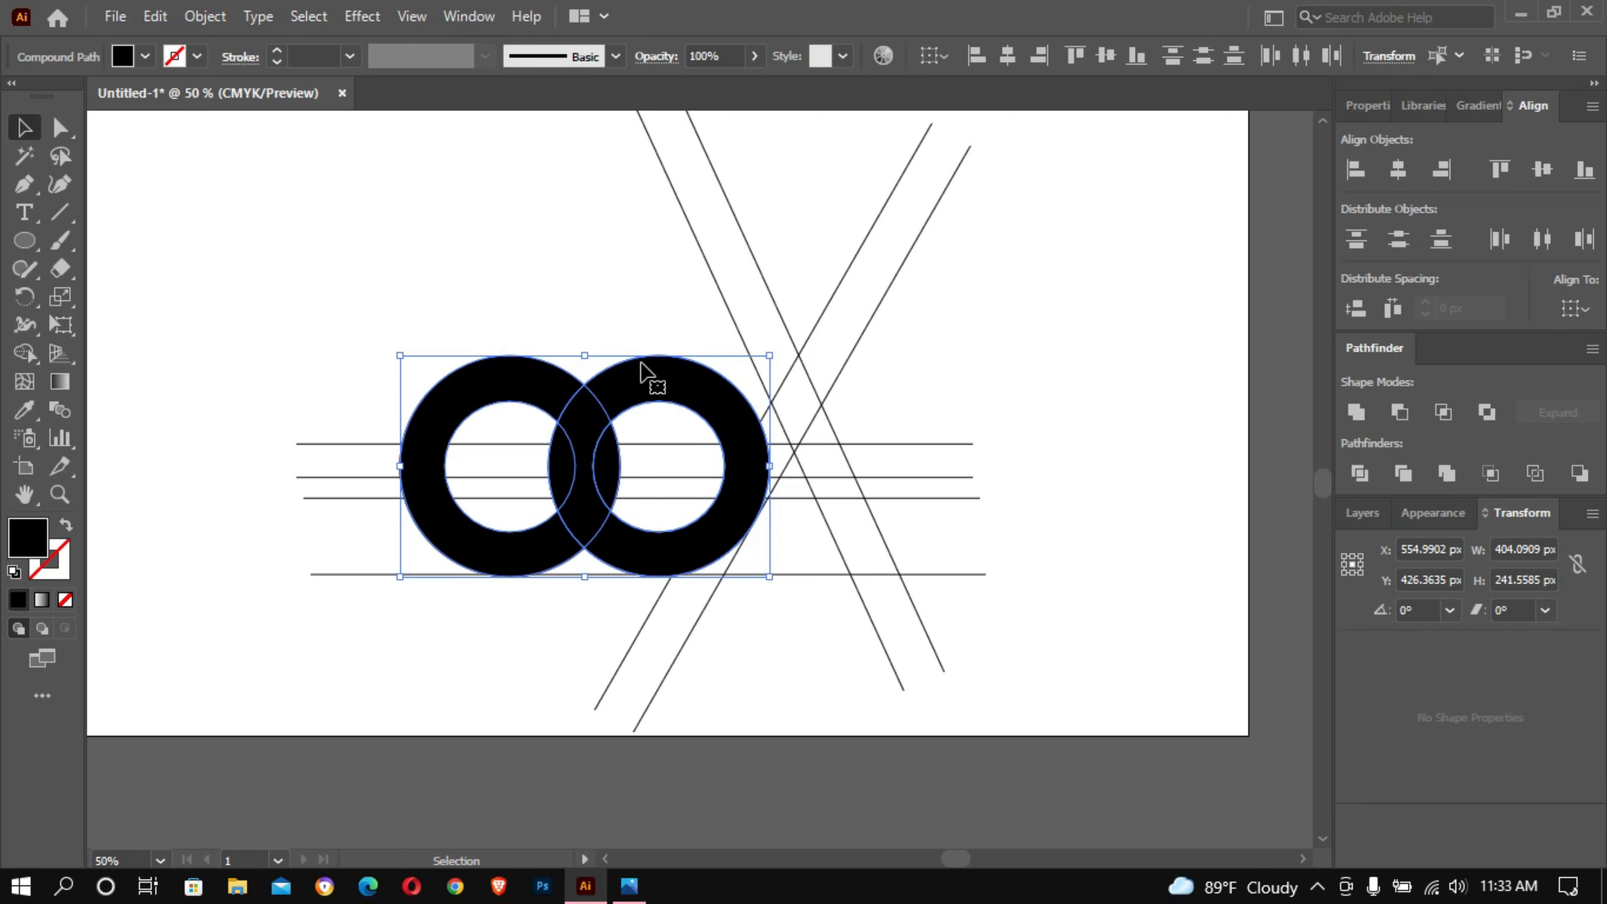
{"action": "left_click", "coordinate": [40, 353]}
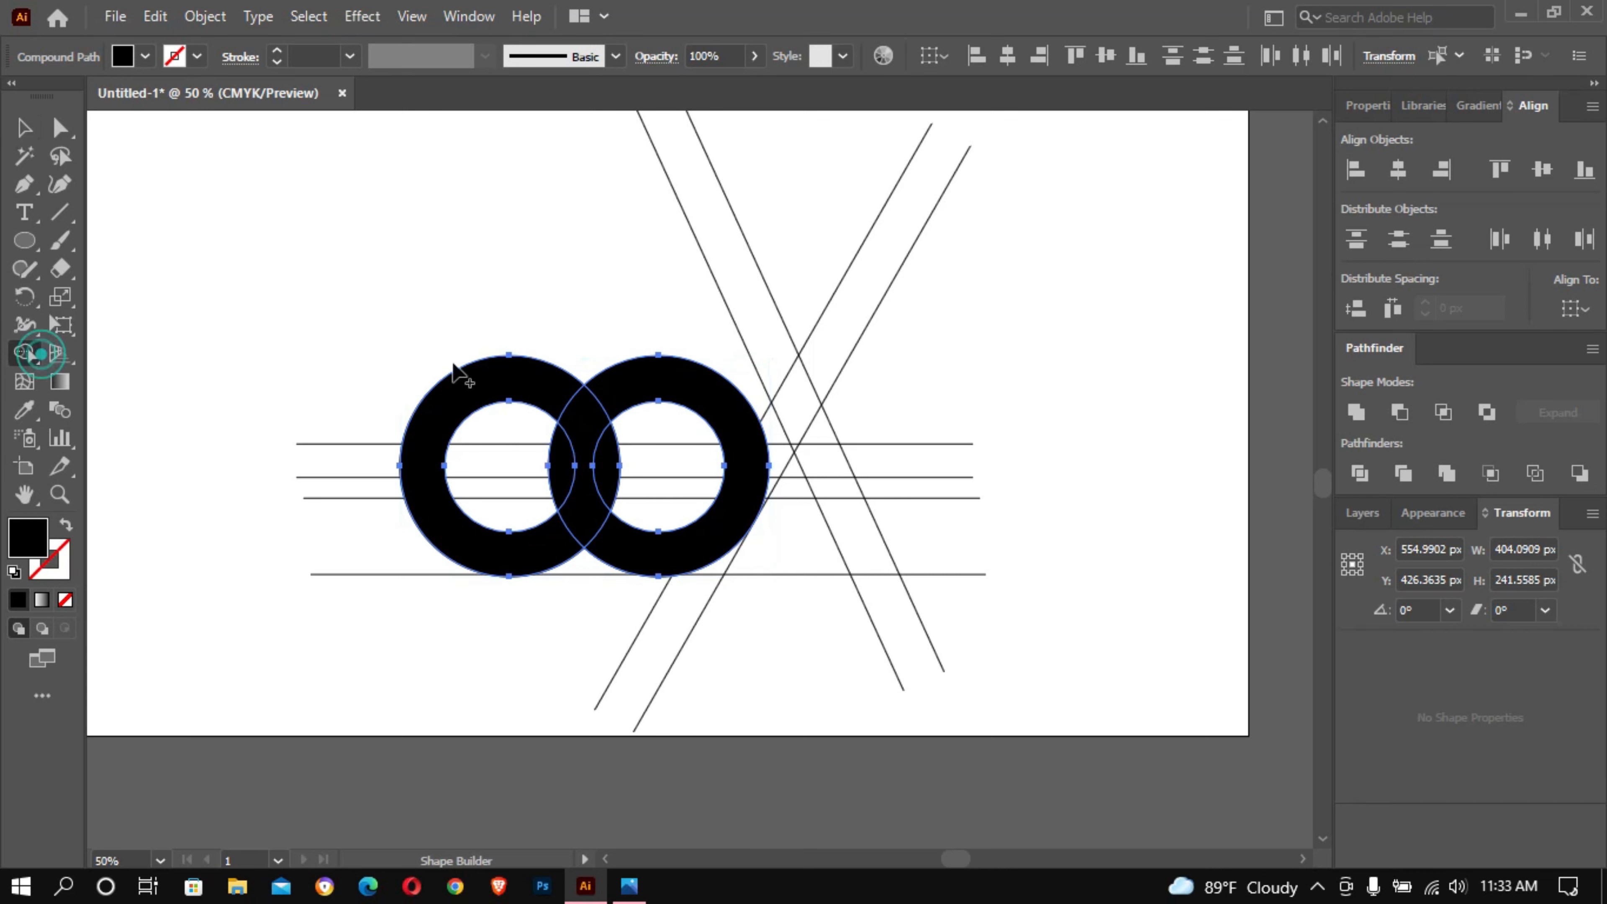
{"action": "left_click", "coordinate": [555, 384]}
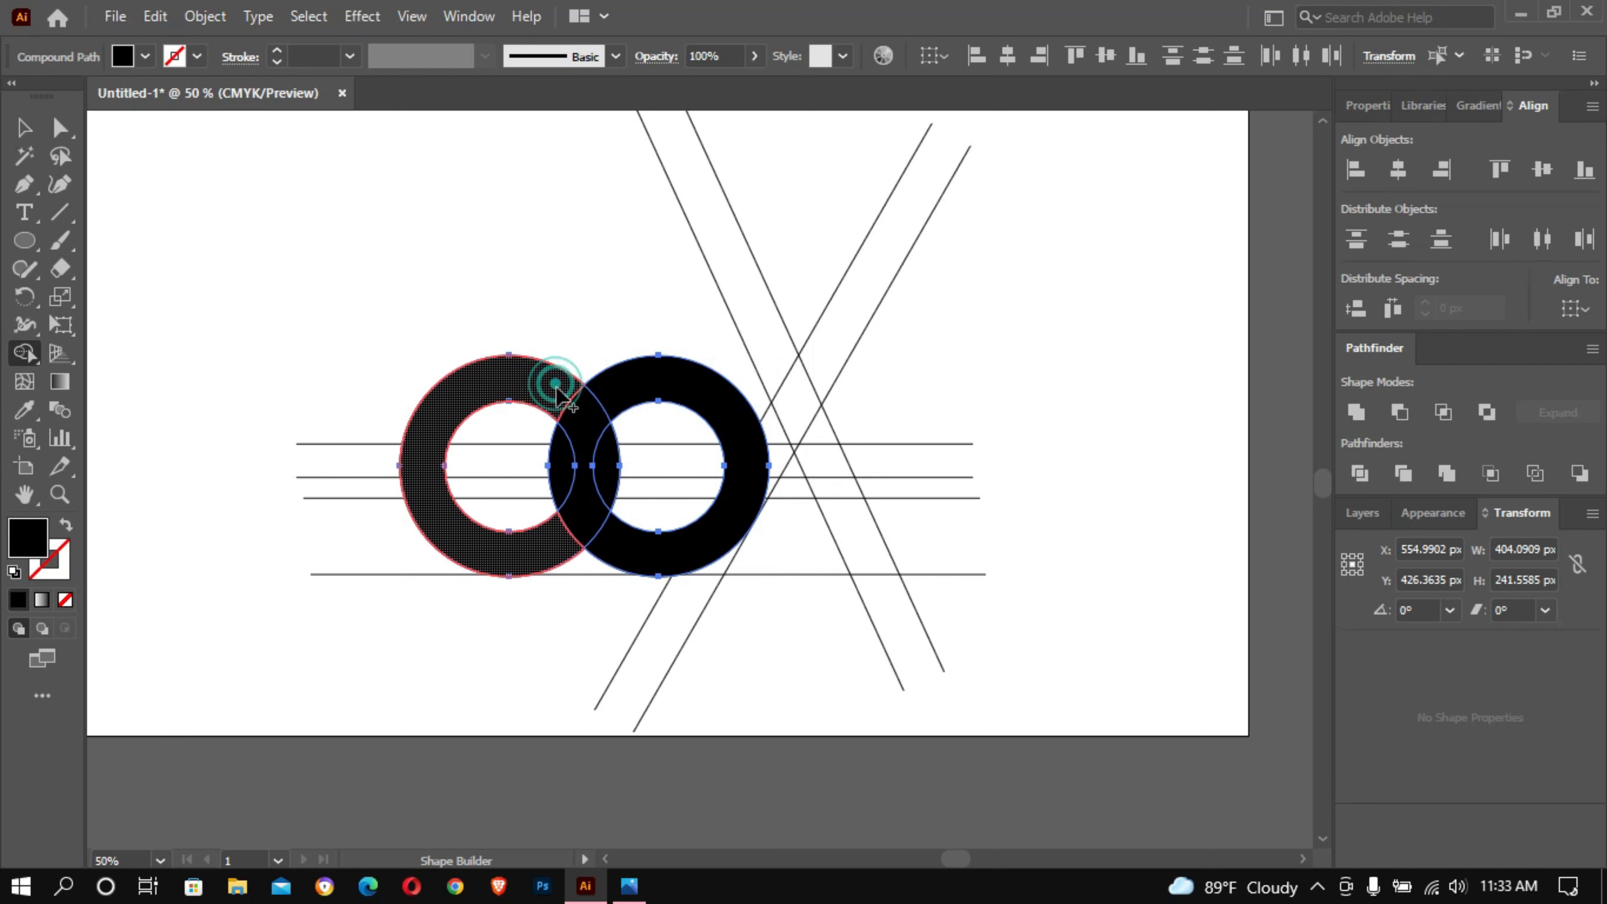
{"action": "mouse_move", "coordinate": [555, 384]}
{"action": "left_mouse_down"}
{"action": "mouse_move", "coordinate": [599, 446]}
{"action": "mouse_move", "coordinate": [589, 503]}
{"action": "left_mouse_up"}
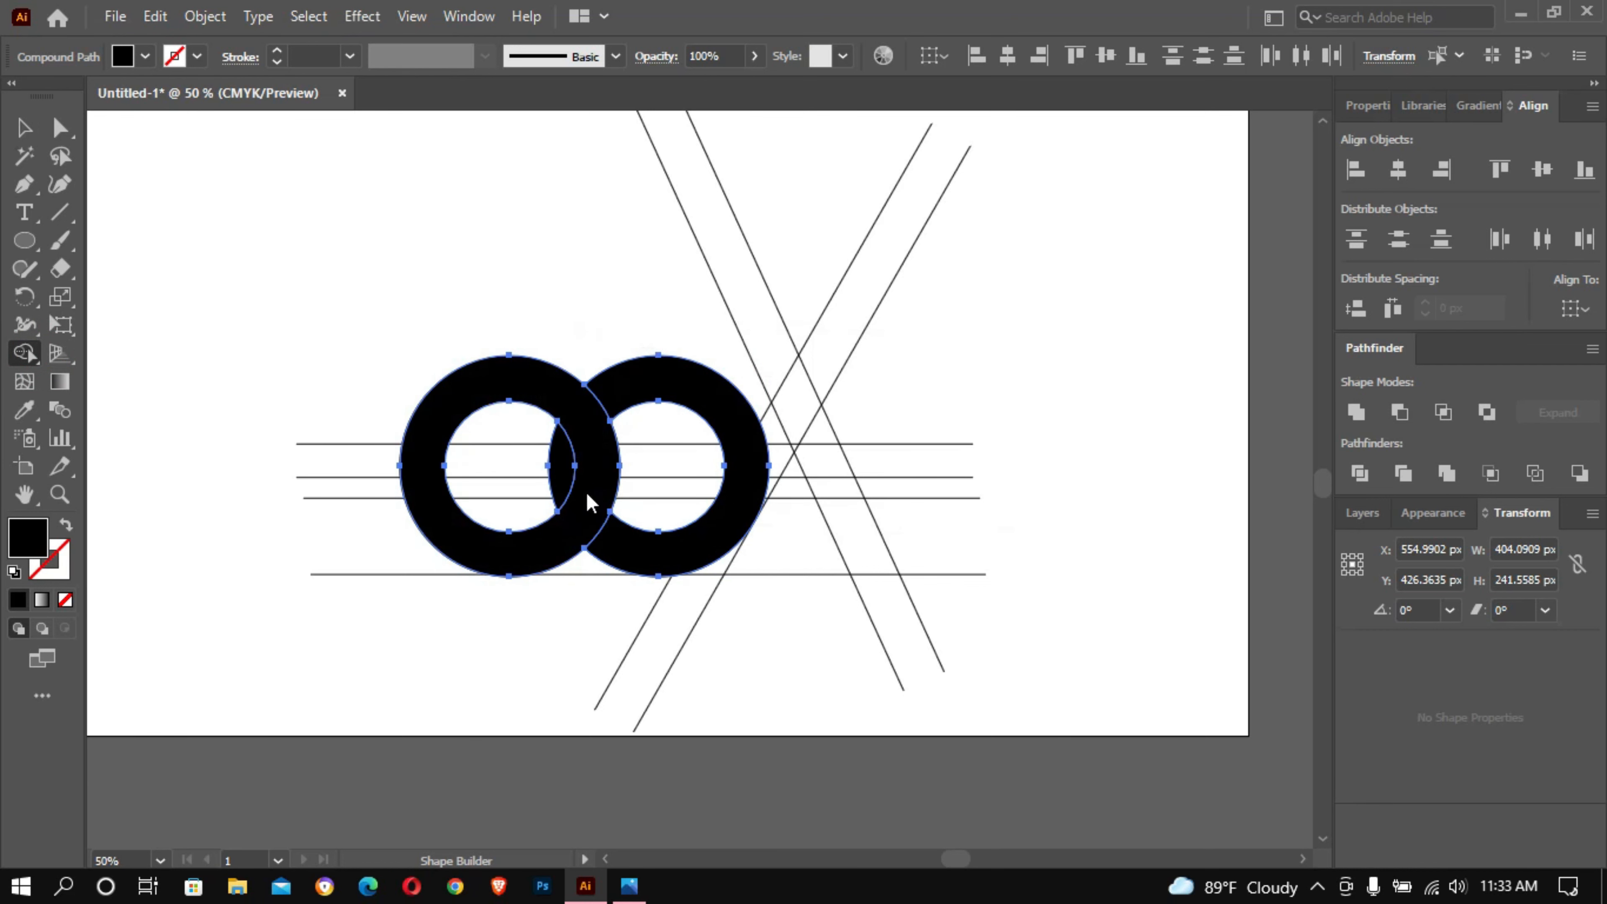
{"action": "left_click", "coordinate": [563, 471], "text": "alt"}
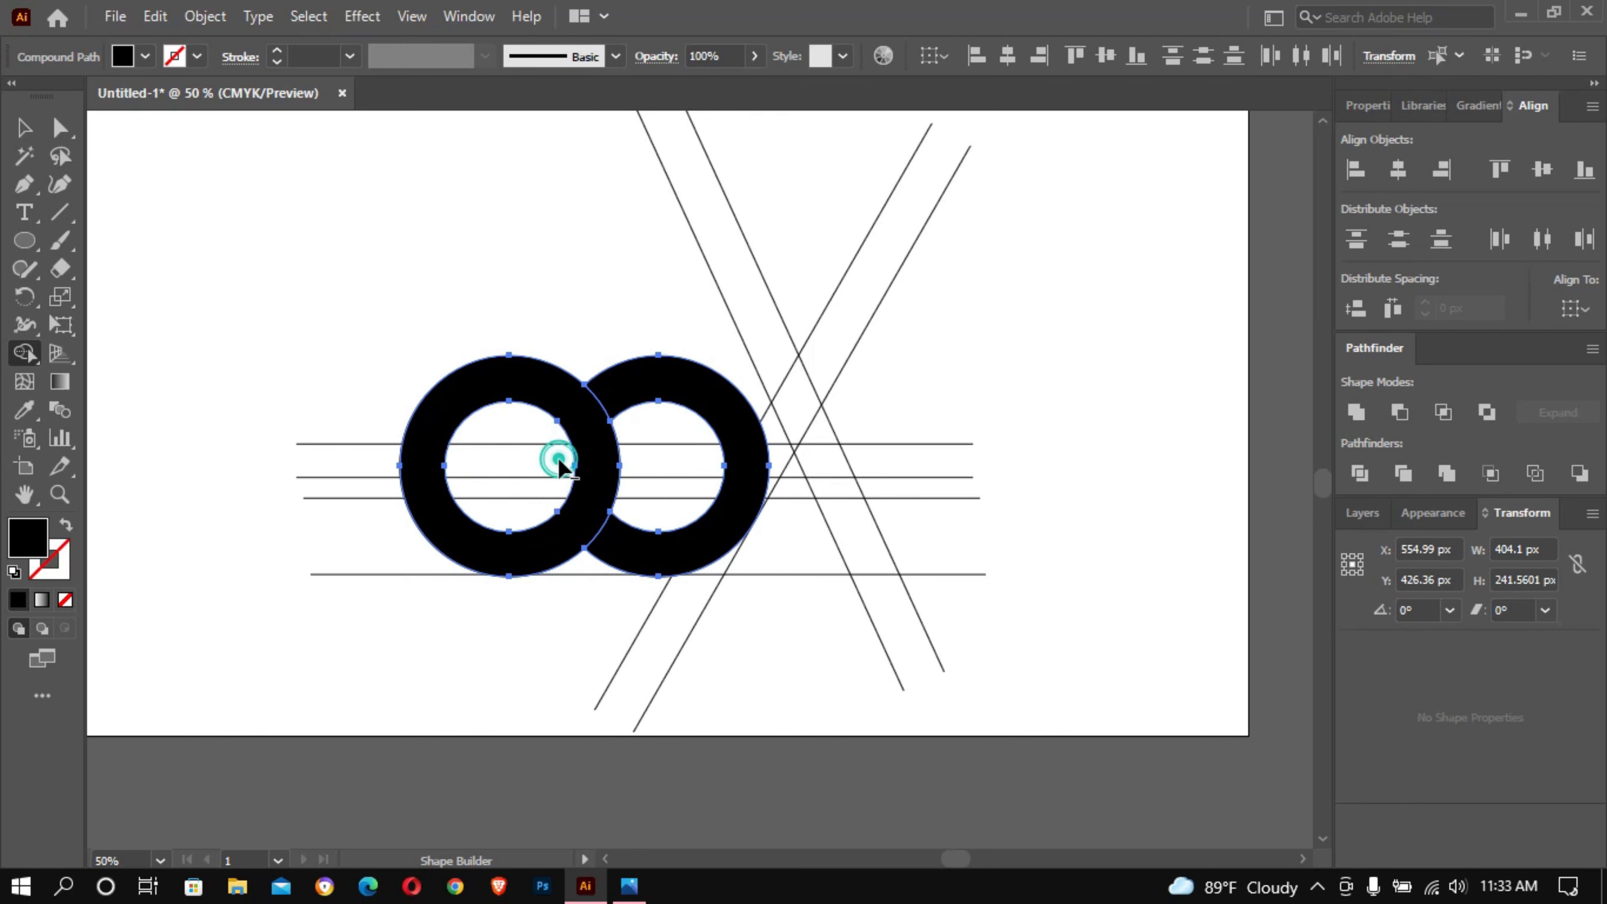
{"action": "left_click", "coordinate": [17, 127]}
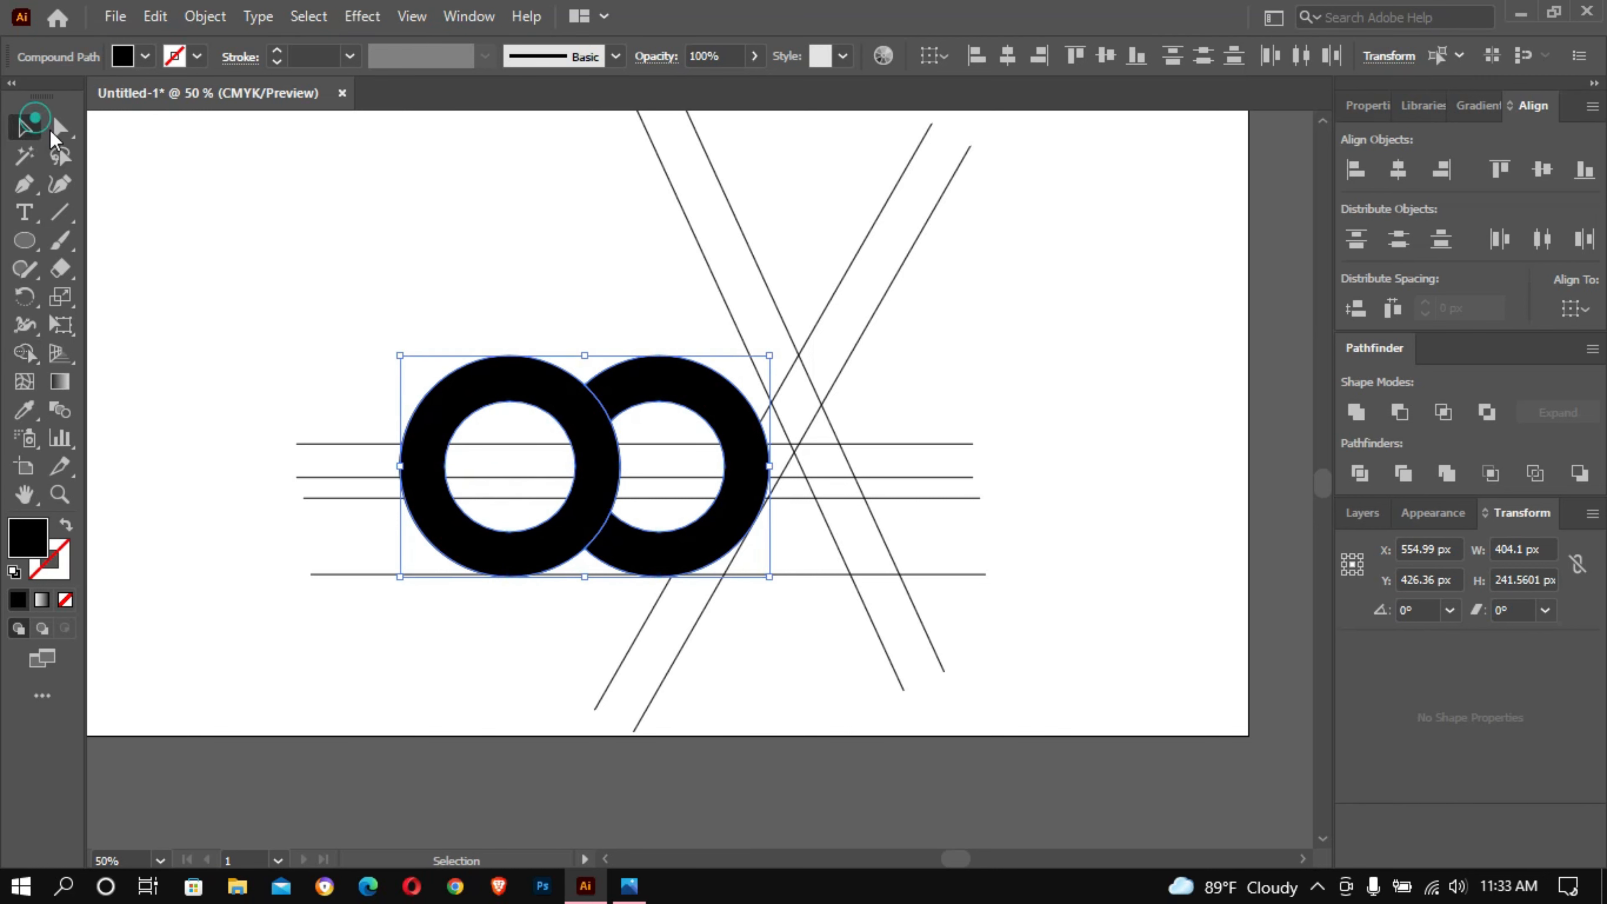
{"action": "left_click", "coordinate": [379, 232]}
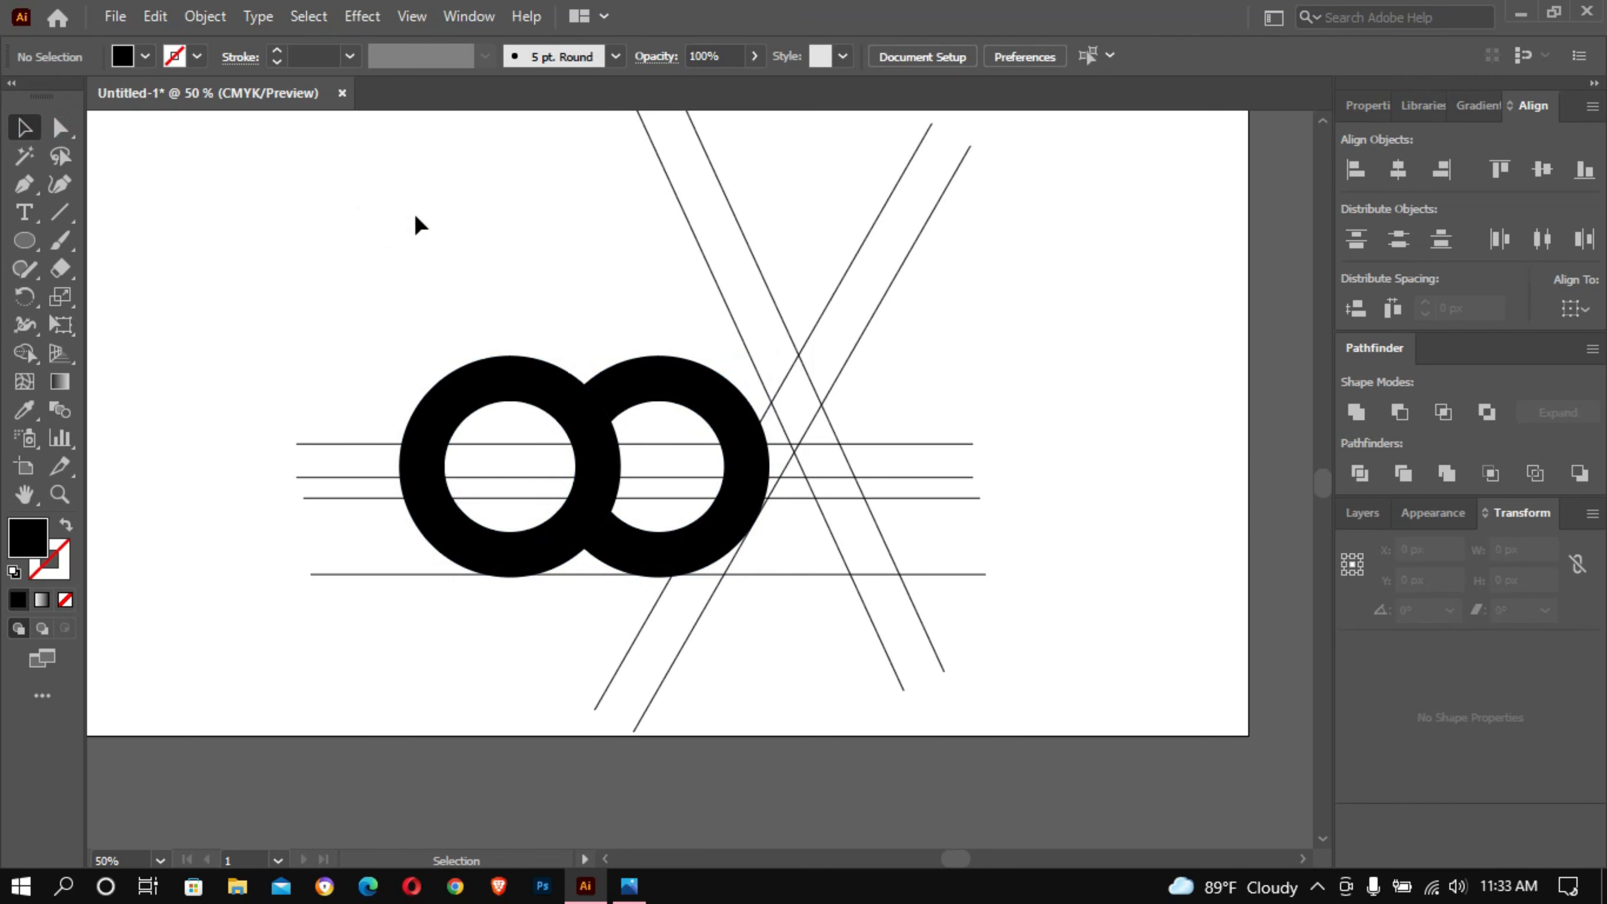
Step: Duplicate the left ring slightly up and to the left, and fill the copy with yellow
{"action": "left_click", "coordinate": [478, 389]}
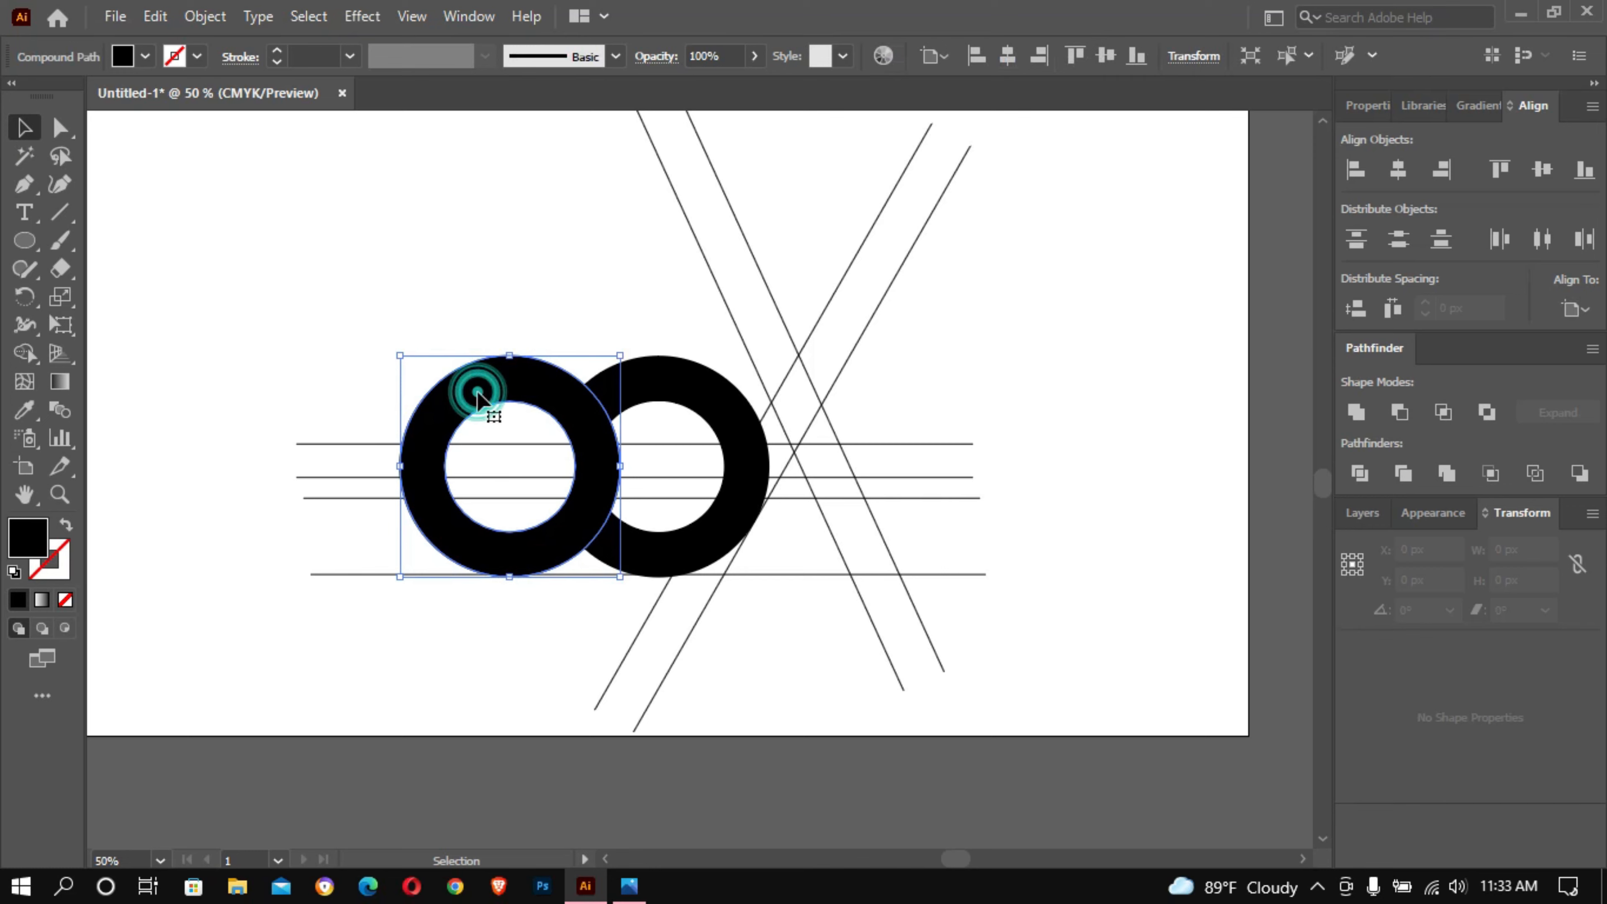
{"action": "left_click_drag", "start_coordinate": [476, 393], "coordinate": [465, 384]}
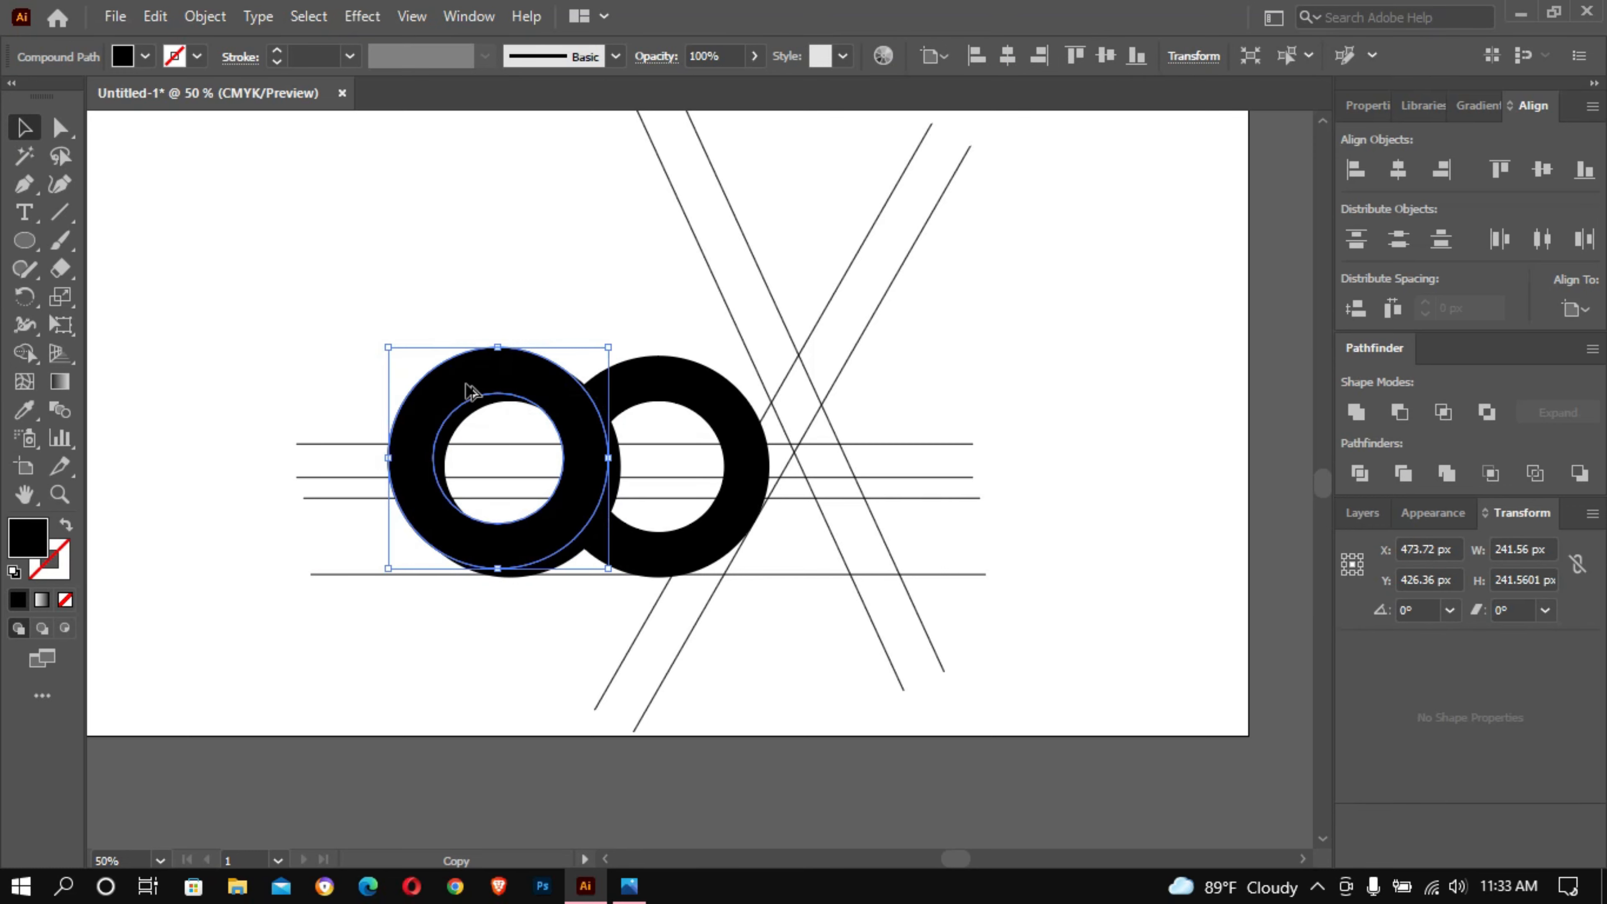
{"action": "left_click", "coordinate": [145, 56]}
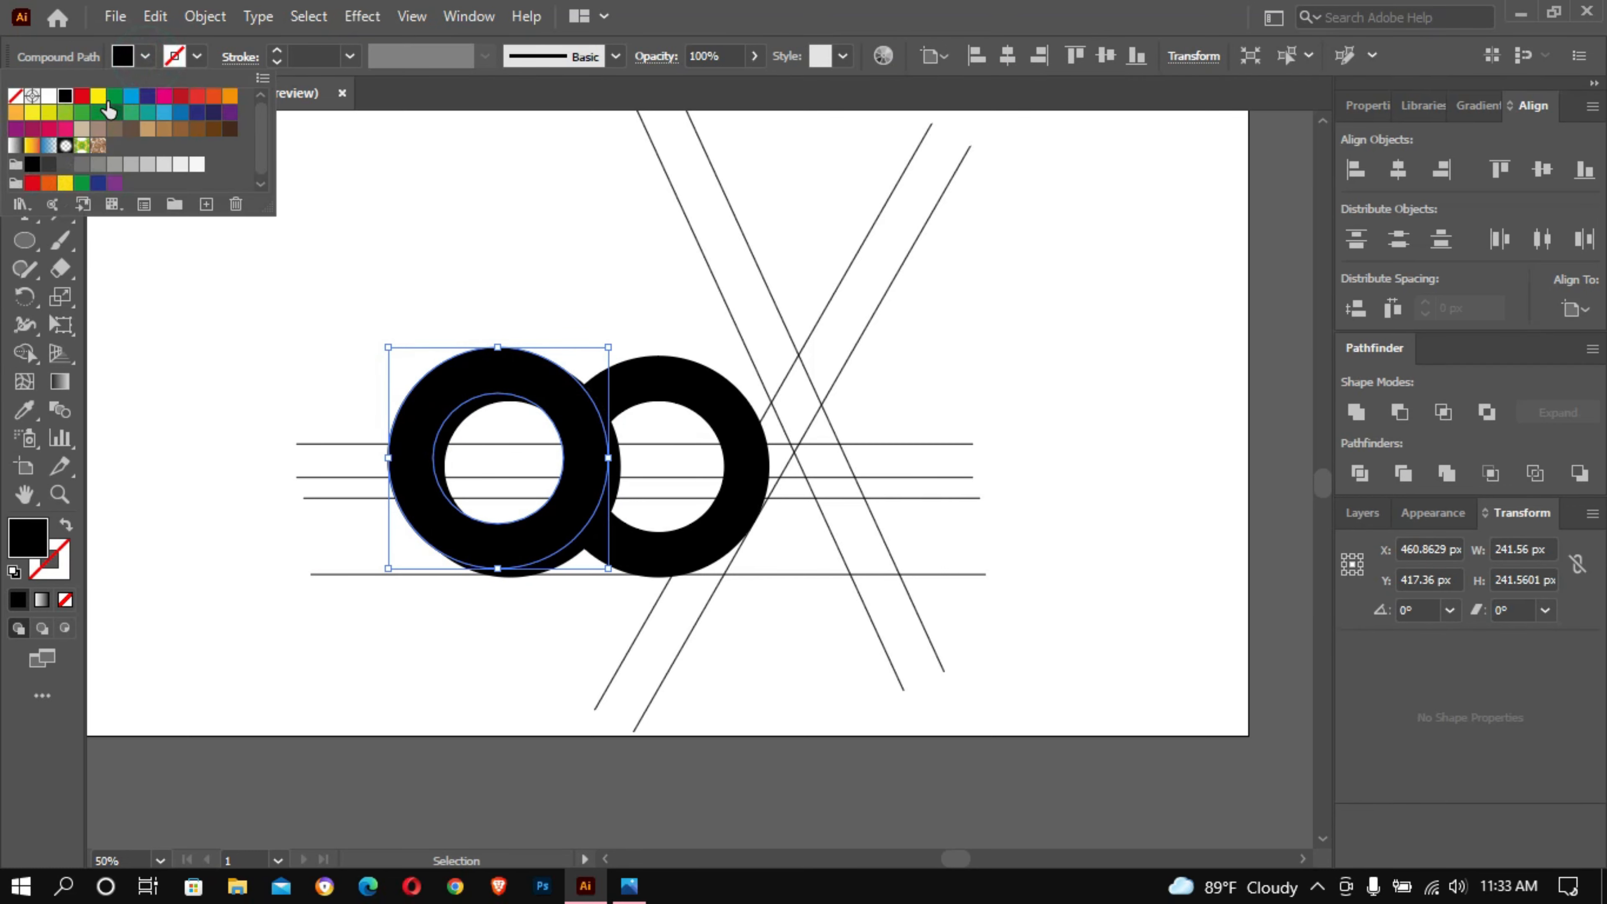
{"action": "left_click", "coordinate": [100, 100]}
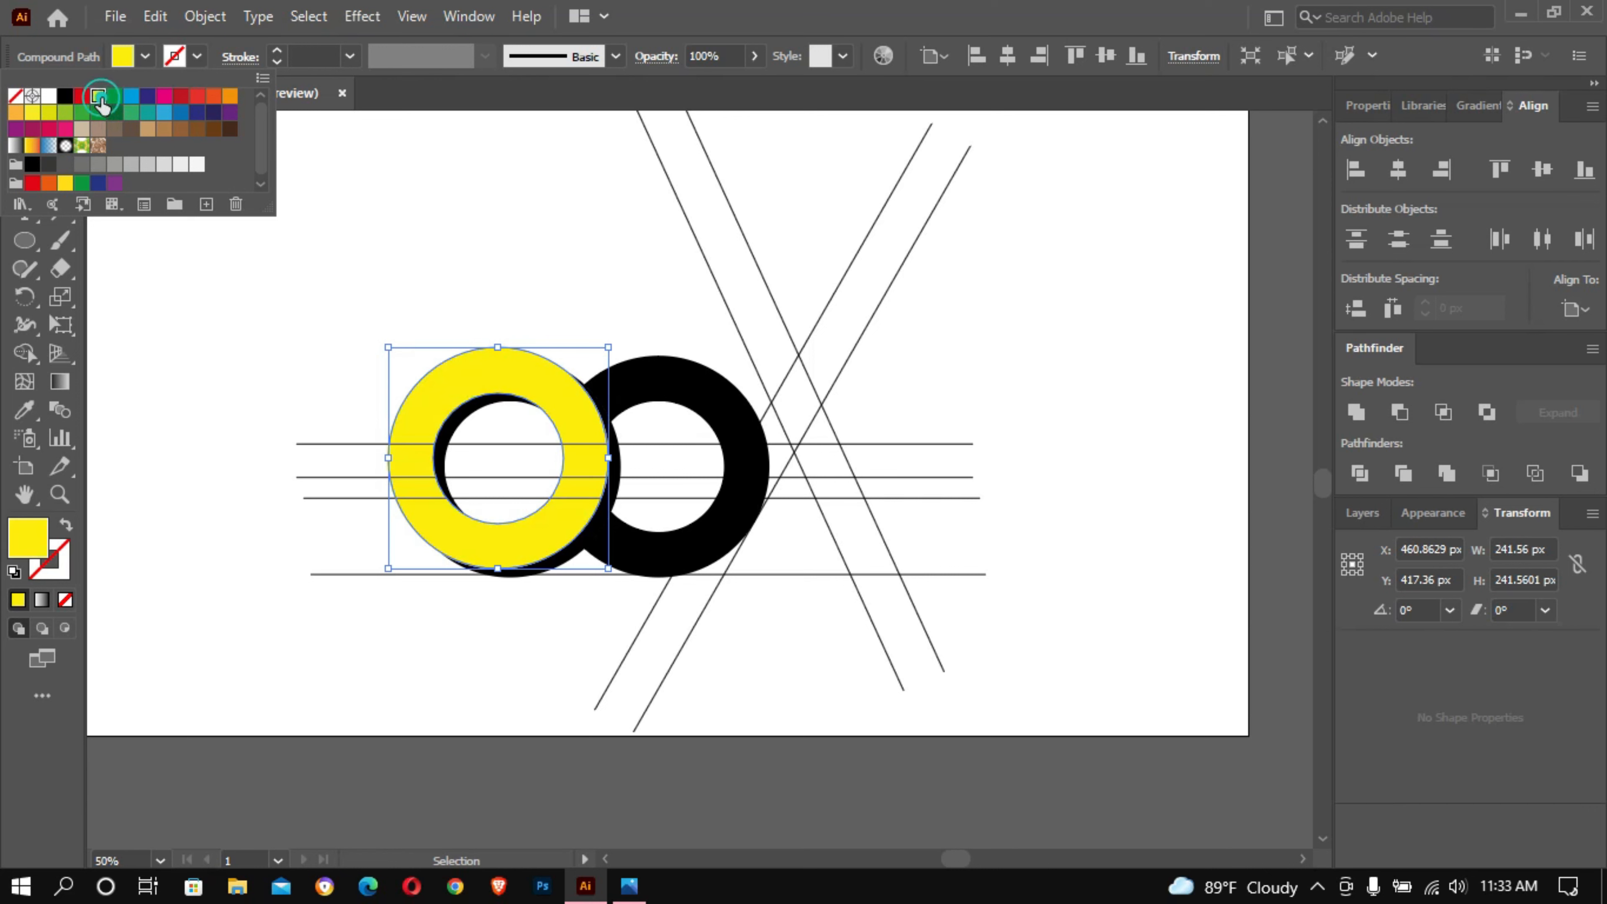
{"action": "left_click", "coordinate": [277, 159]}
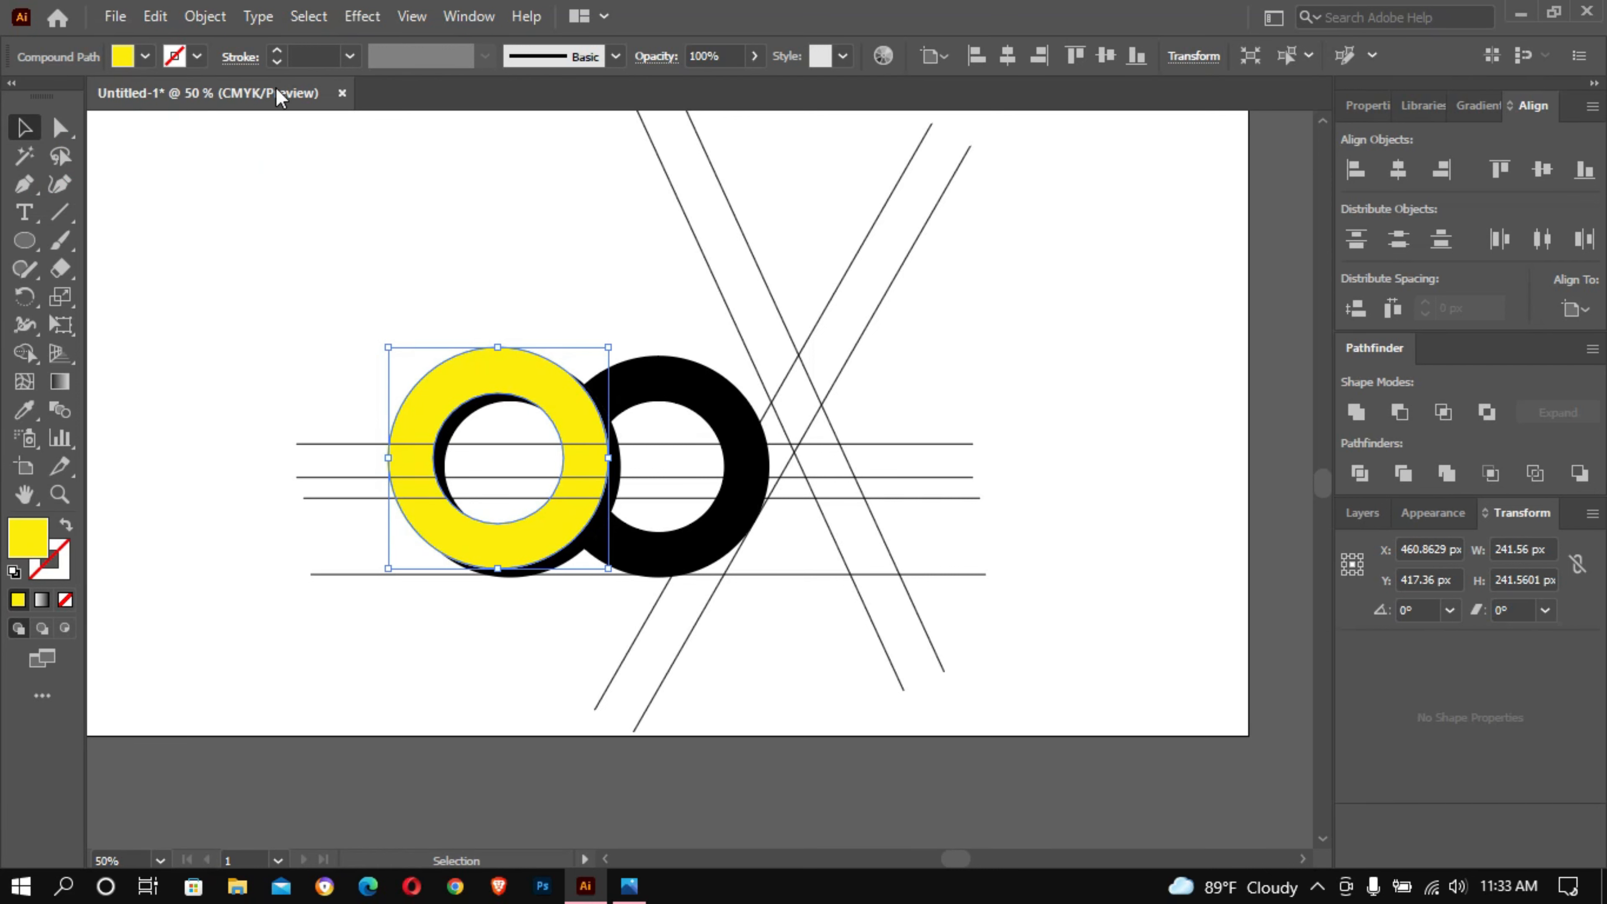
{"action": "left_click", "coordinate": [226, 58]}
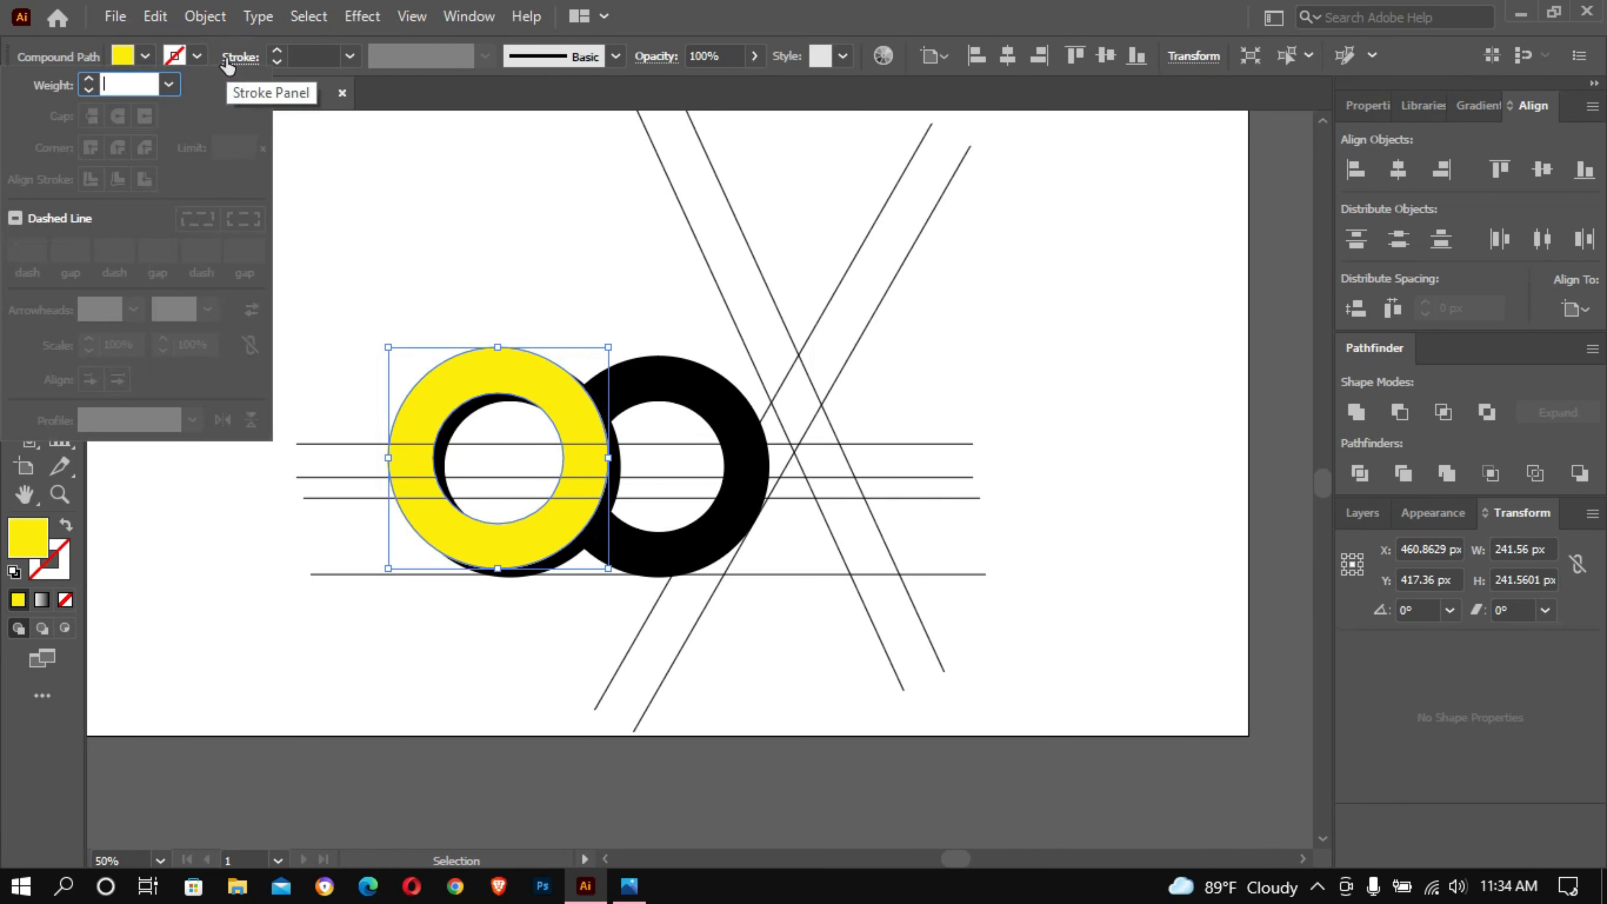
{"action": "left_click", "coordinate": [305, 102]}
Step: Nudge the yellow ring onto the black left ring and enlarge it evenly from its centre to about 269 px across
{"action": "left_click", "coordinate": [473, 374]}
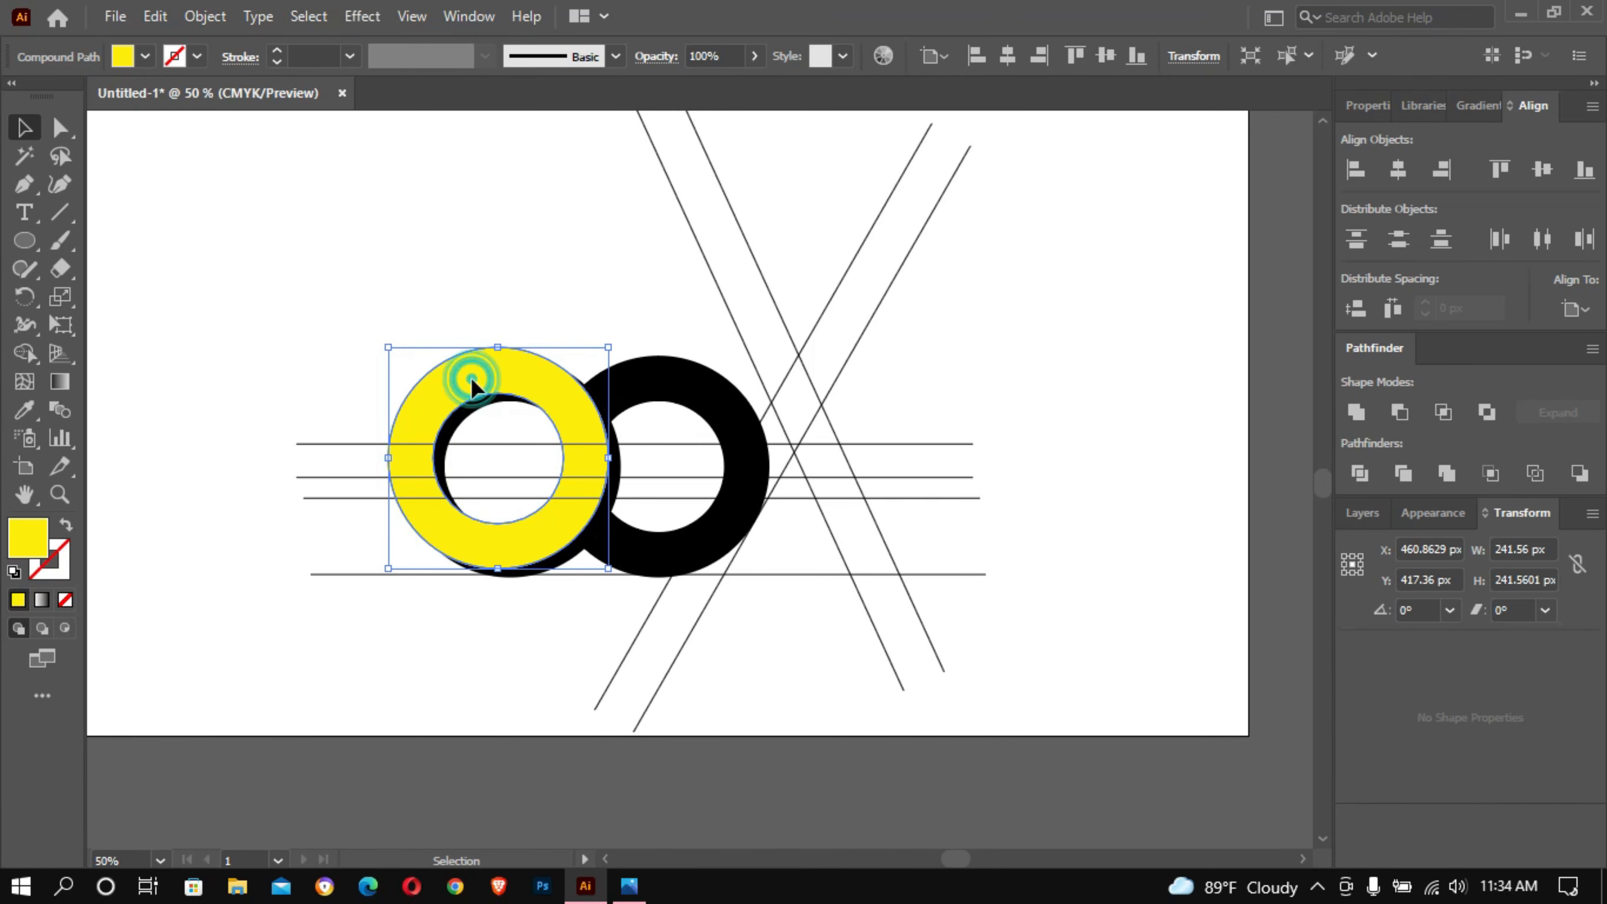
{"action": "key", "text": "Right"}
{"action": "key", "text": "Right"}
{"action": "key", "text": "Right"}
{"action": "key", "text": "Right"}
{"action": "key", "text": "Right"}
{"action": "key", "text": "Right"}
{"action": "key", "text": "Right"}
{"action": "key", "text": "Right"}
{"action": "key", "text": "Right"}
{"action": "key", "text": "Right"}
{"action": "key", "text": "Right"}
{"action": "key", "text": "Right"}
{"action": "key", "text": "Right"}
{"action": "key", "text": "Right"}
{"action": "key", "text": "Right"}
{"action": "key", "text": "Right"}
{"action": "key", "text": "Right"}
{"action": "key", "text": "Right"}
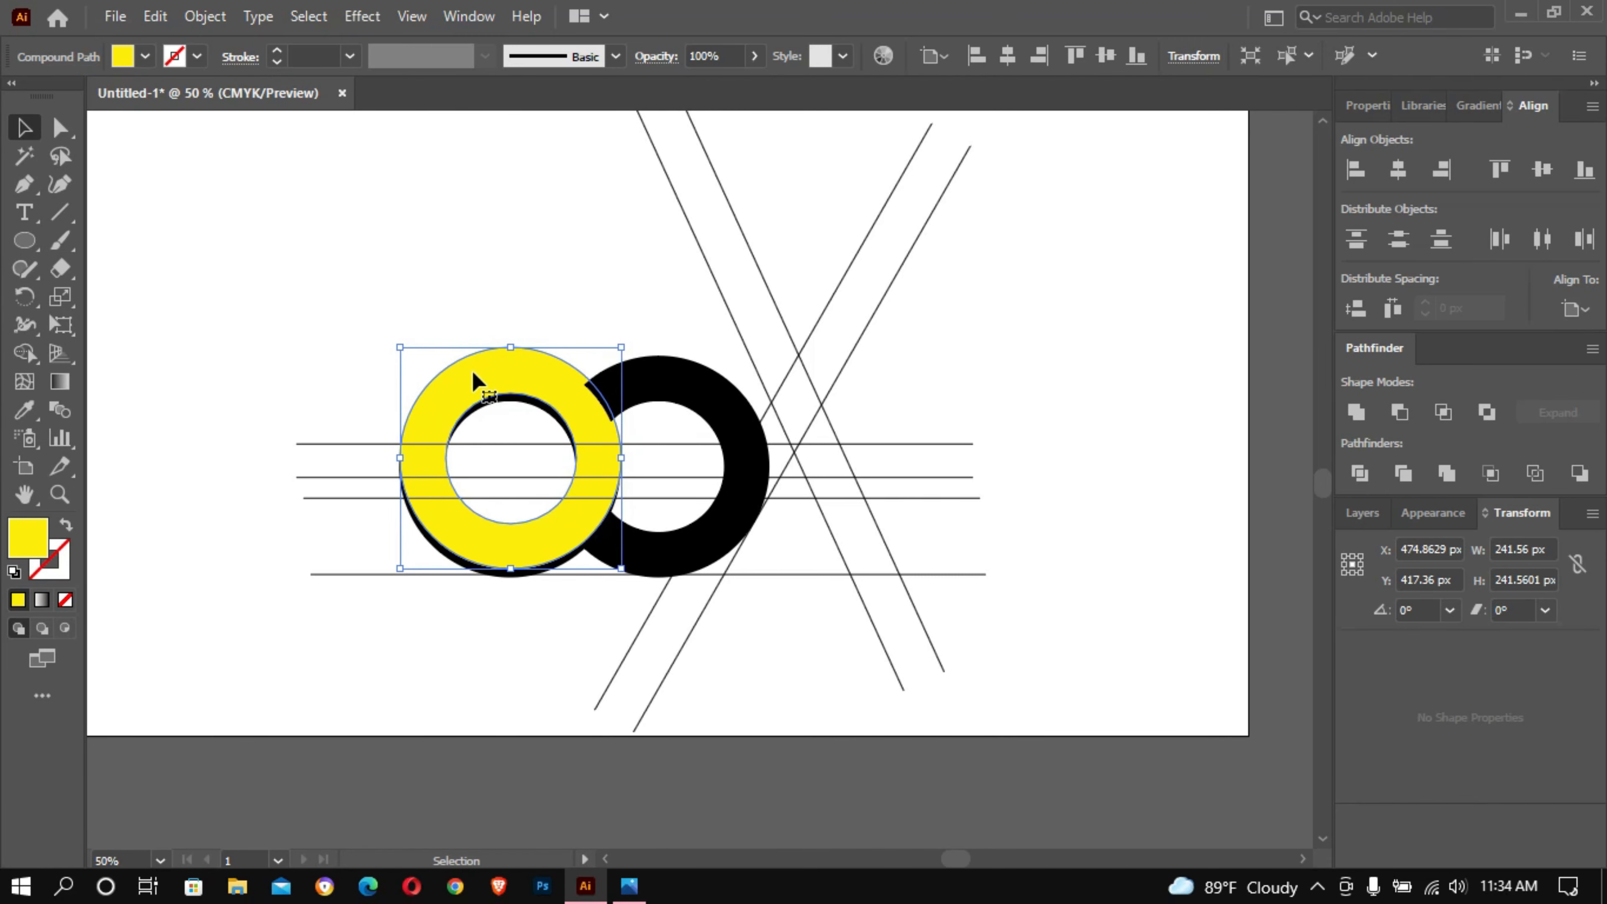
{"action": "key", "text": "Down"}
{"action": "key", "text": "Down"}
{"action": "key", "text": "Down"}
{"action": "key", "text": "Down"}
{"action": "key", "text": "Down"}
{"action": "key", "text": "Down"}
{"action": "key", "text": "Down"}
{"action": "key", "text": "Down"}
{"action": "key", "text": "Down"}
{"action": "key", "text": "Down"}
{"action": "key", "text": "Down"}
{"action": "key", "text": "Down"}
{"action": "key", "text": "Down"}
{"action": "key", "text": "Down"}
{"action": "key", "text": "Down"}
{"action": "key", "text": "Down"}
{"action": "key", "text": "Down"}
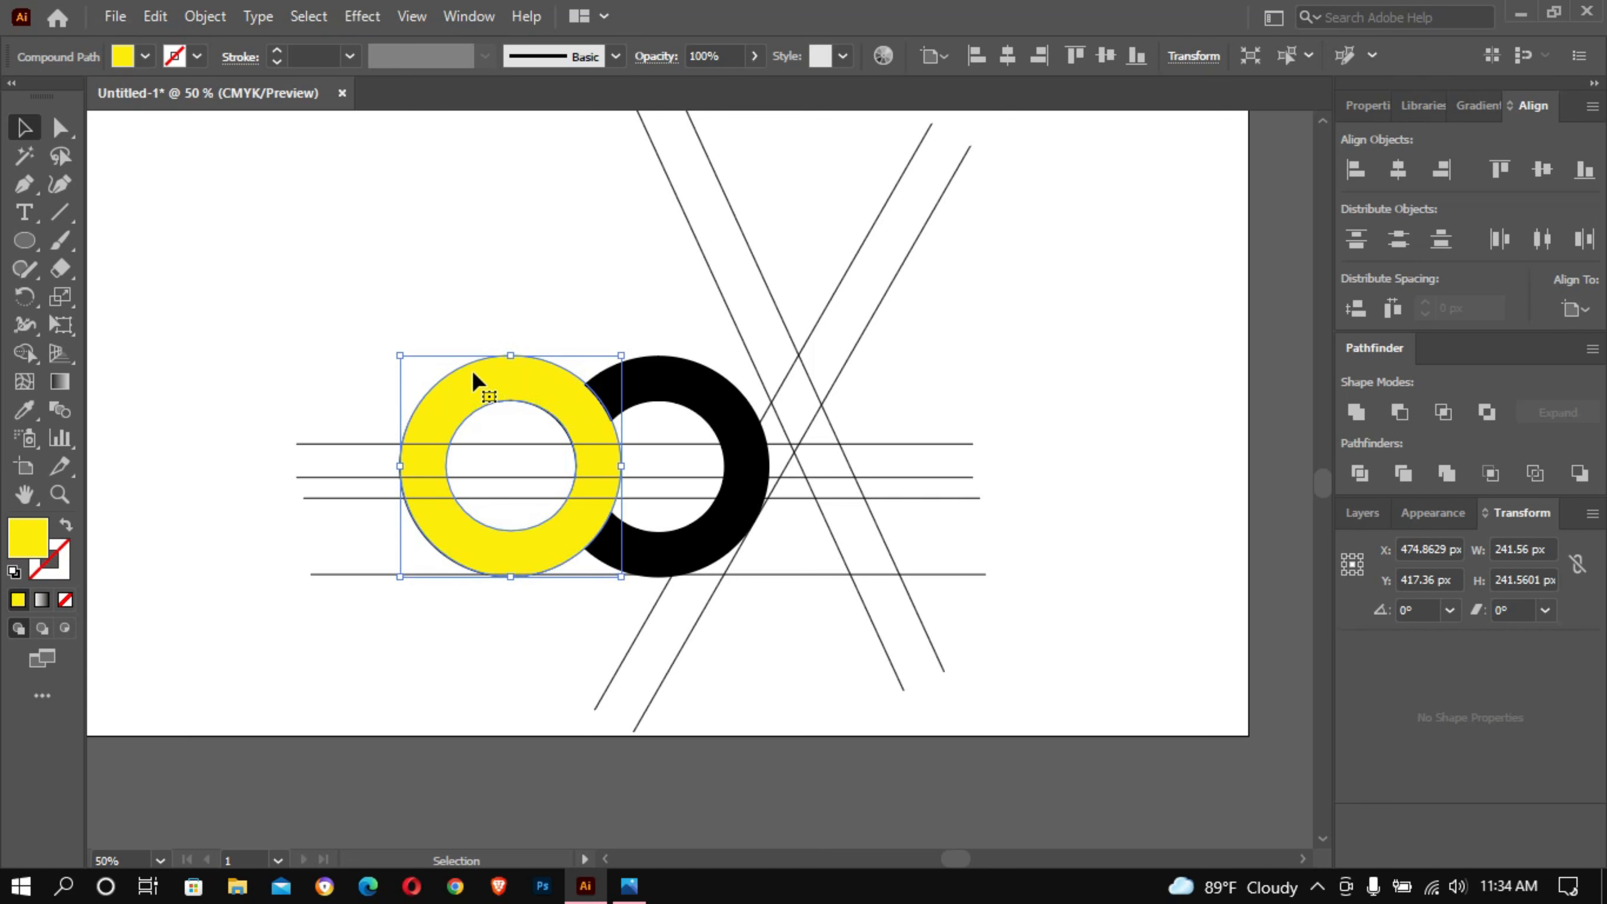
{"action": "key", "text": "Up"}
{"action": "key", "text": "Up"}
{"action": "key", "text": "Up"}
{"action": "key", "text": "Up"}
{"action": "left_click_drag", "start_coordinate": [624, 357], "coordinate": [643, 343]}
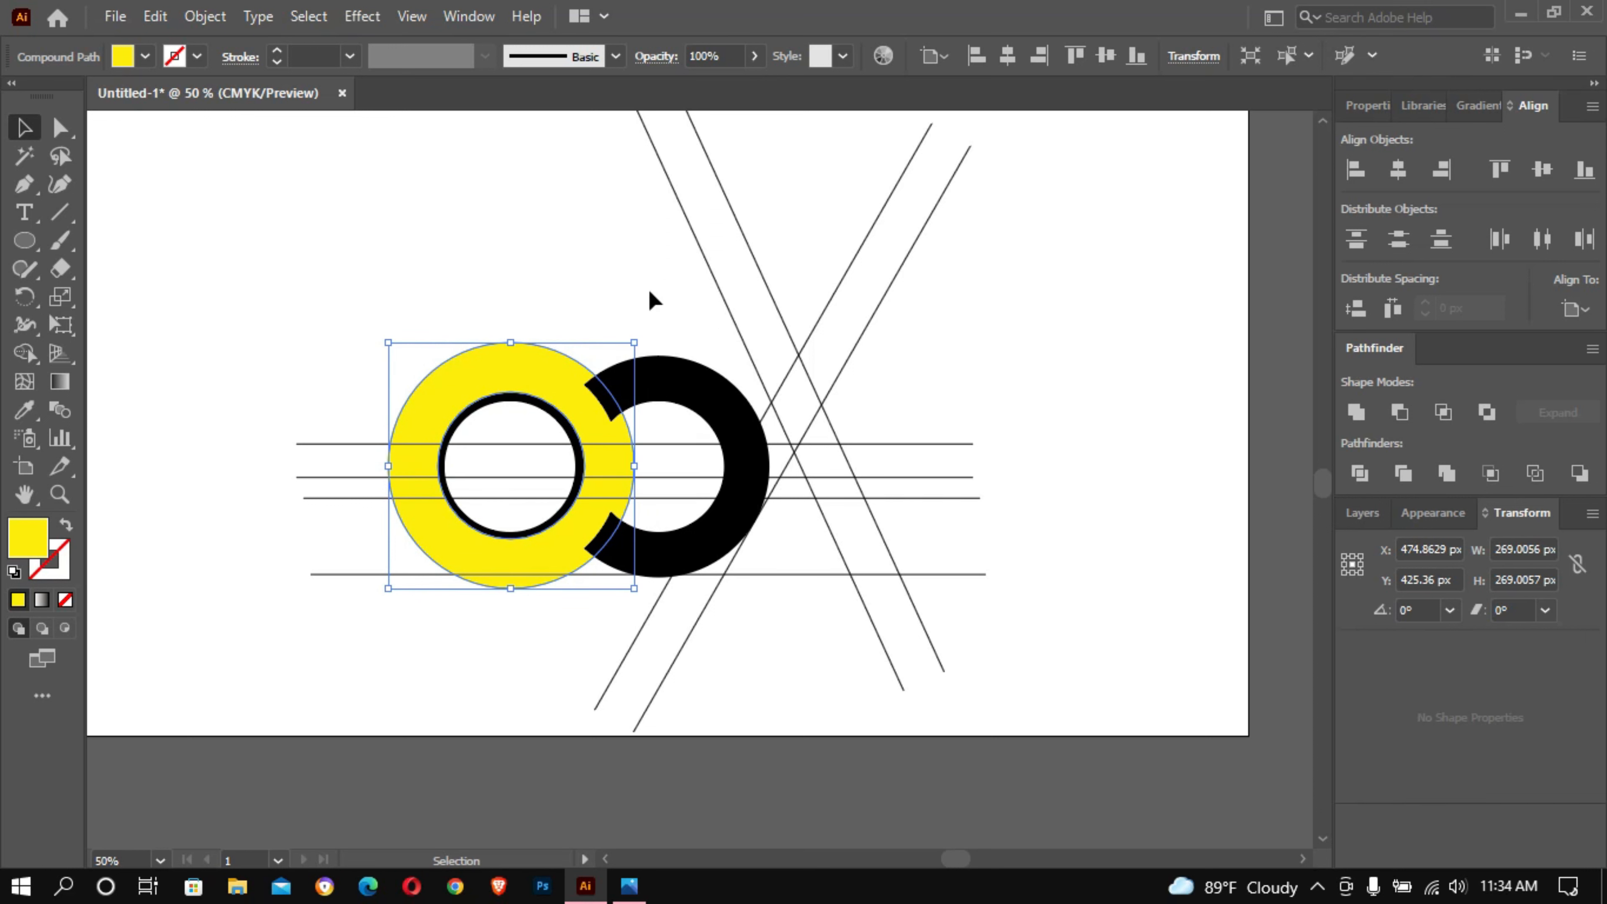
Step: With Shape Builder, remove the upper and lower pieces where the yellow ring overlaps the right black ring
{"action": "left_click", "coordinate": [459, 141], "text": "ctrl"}
{"action": "left_click", "coordinate": [460, 140], "text": "ctrl"}
{"action": "left_click_drag", "start_coordinate": [628, 610], "coordinate": [504, 26]}
{"action": "left_click_drag", "start_coordinate": [774, 391], "coordinate": [400, 110]}
{"action": "left_click_drag", "start_coordinate": [587, 364], "coordinate": [466, 166]}
{"action": "left_click", "coordinate": [808, 257]}
{"action": "left_click", "coordinate": [825, 327]}
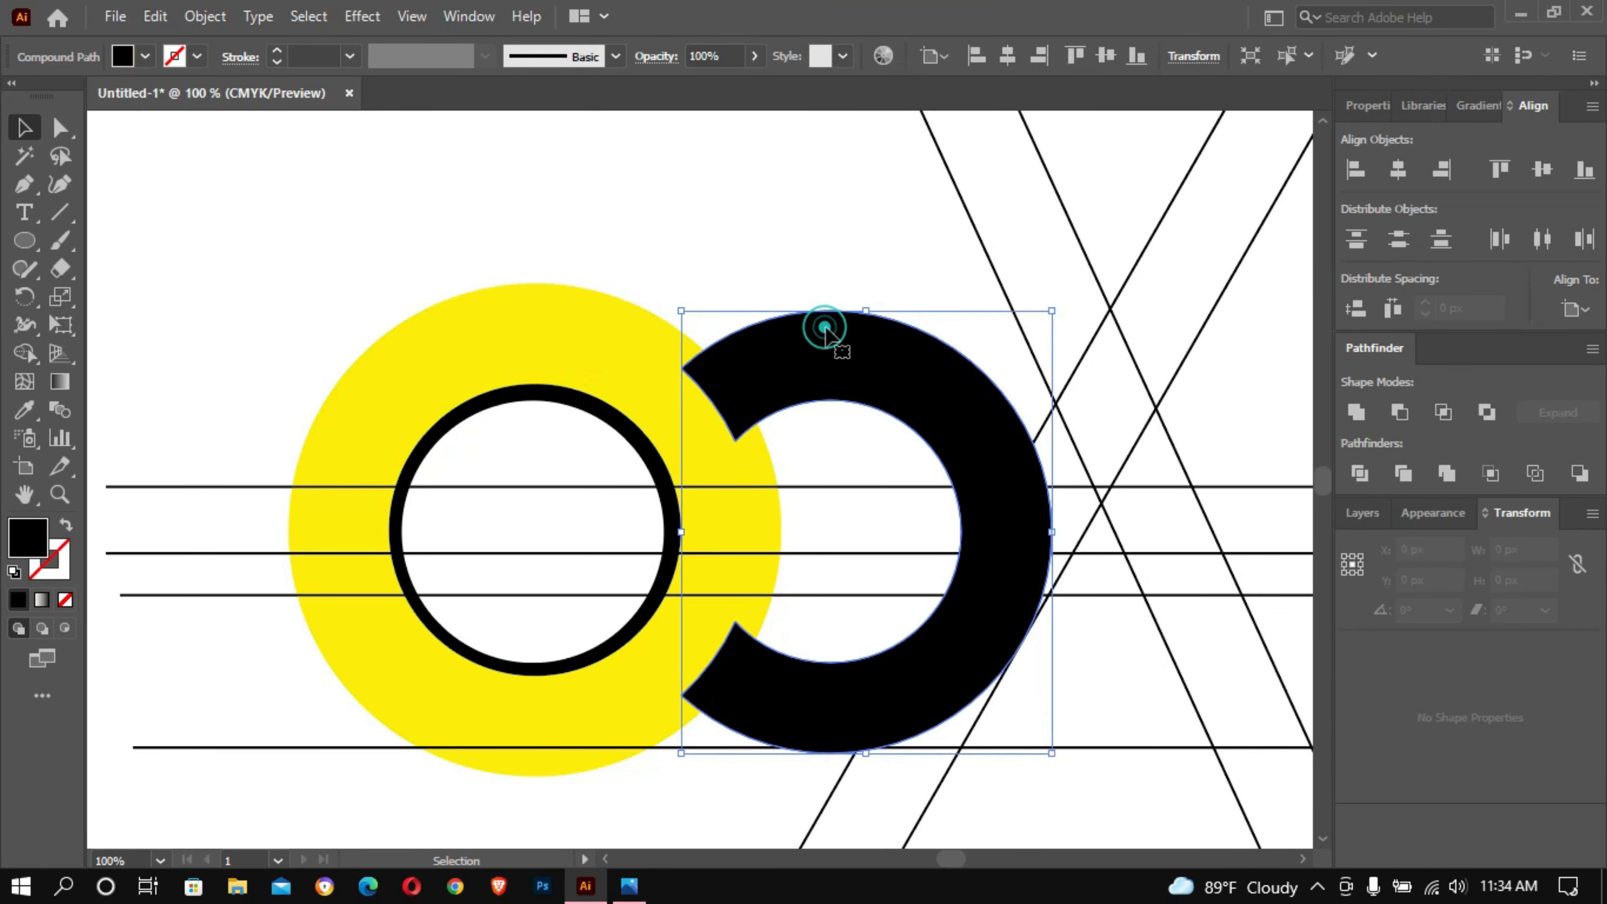
{"action": "left_click", "coordinate": [626, 212]}
{"action": "left_click", "coordinate": [581, 359]}
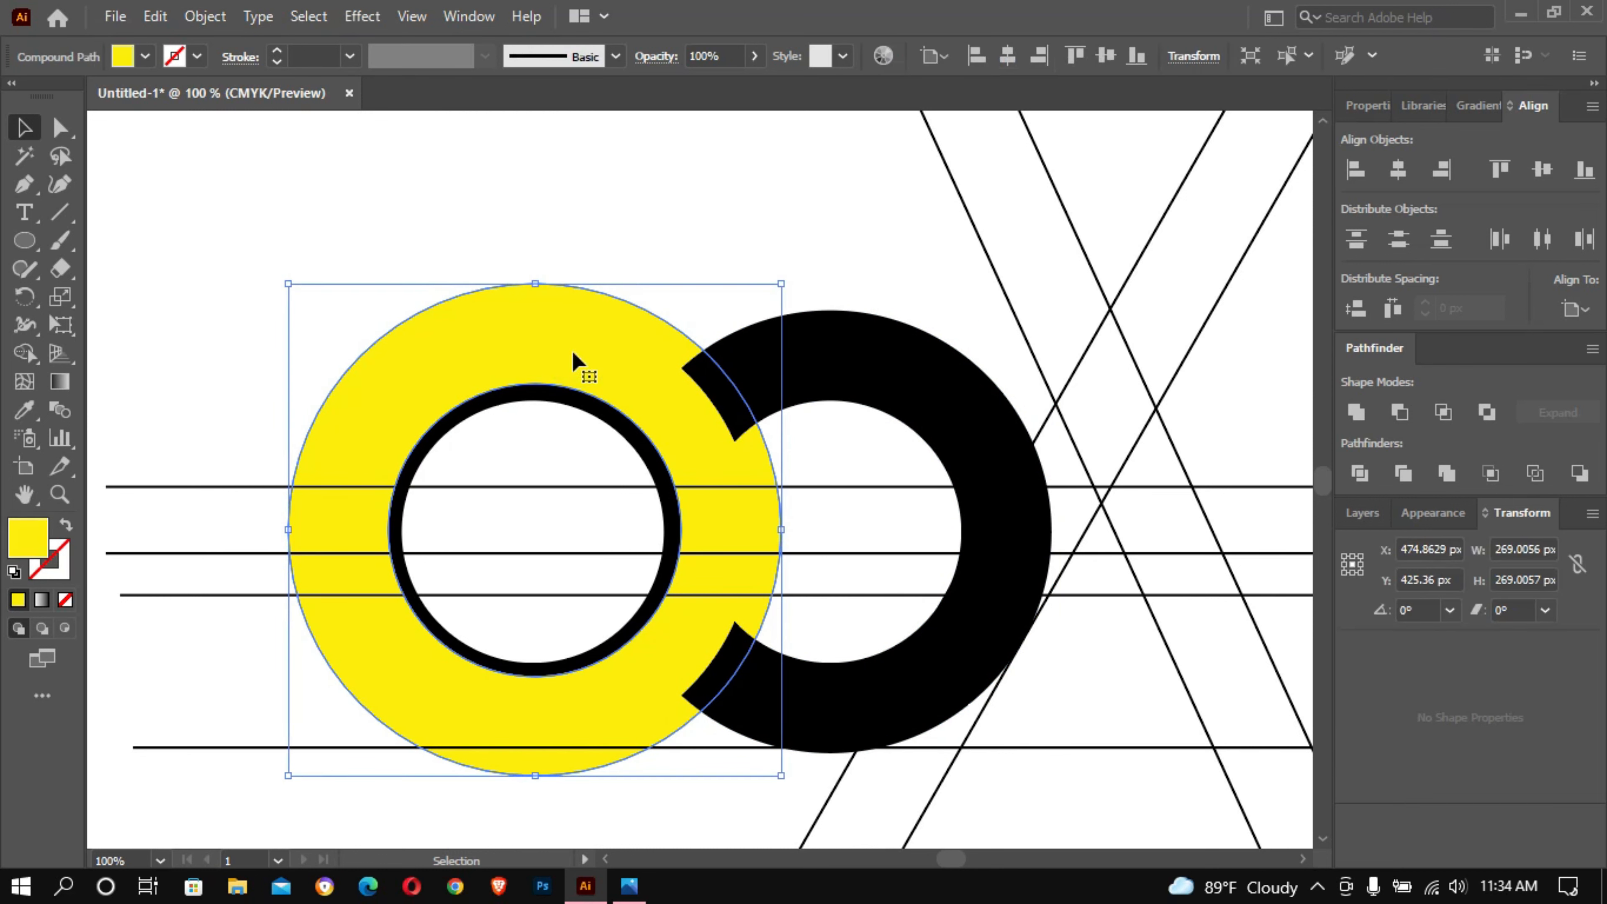
{"action": "left_click", "coordinate": [826, 366], "text": "shift"}
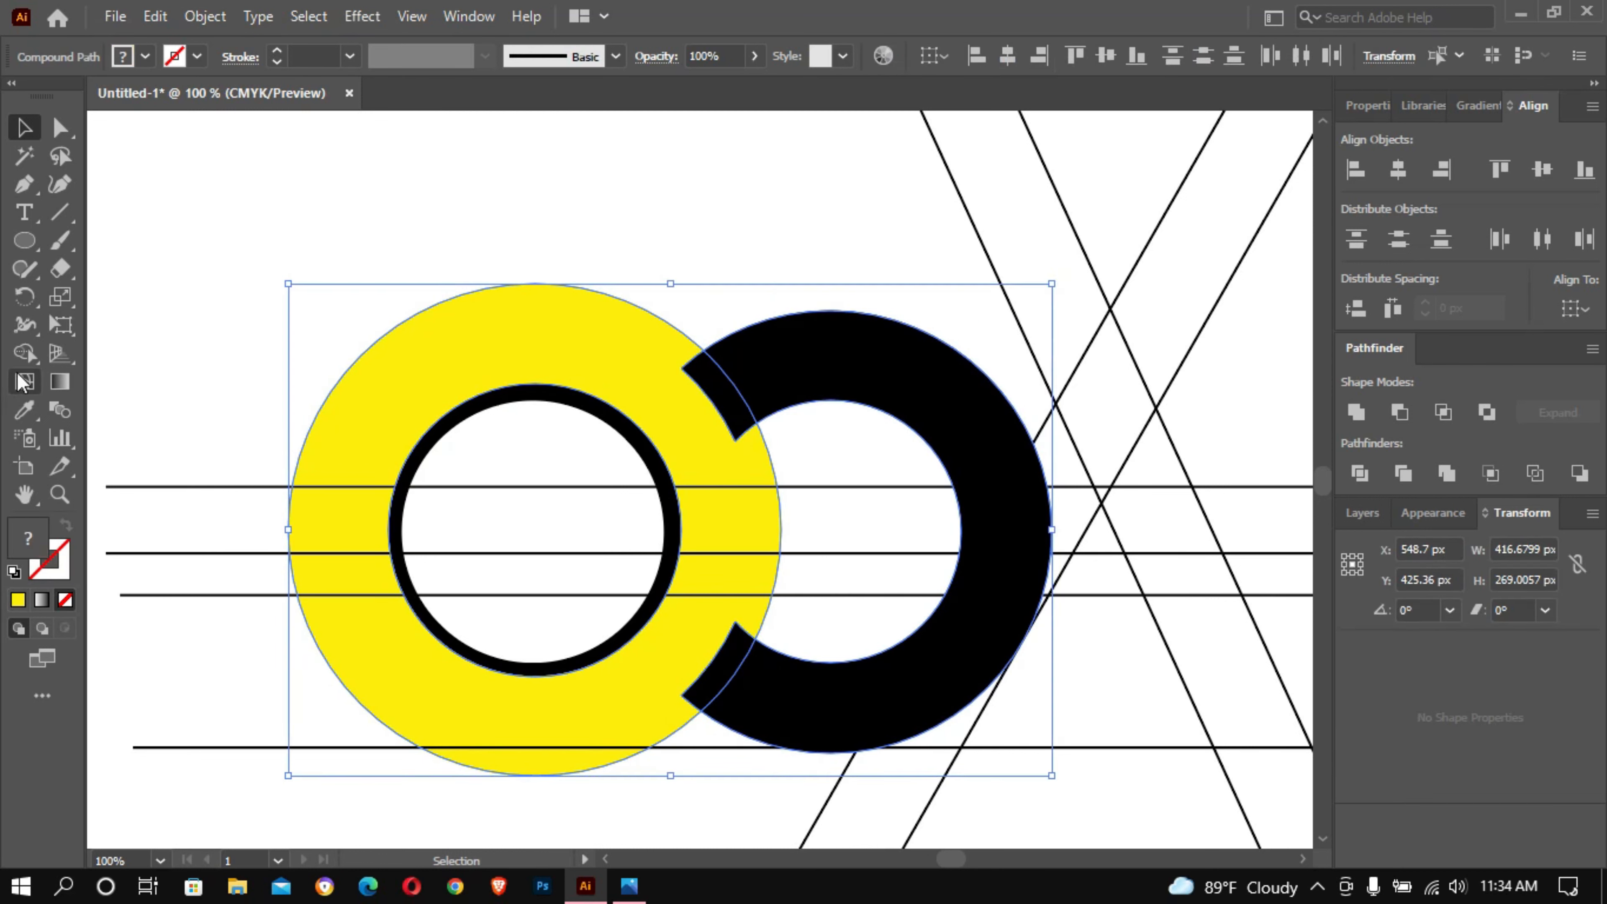
{"action": "left_click", "coordinate": [24, 353]}
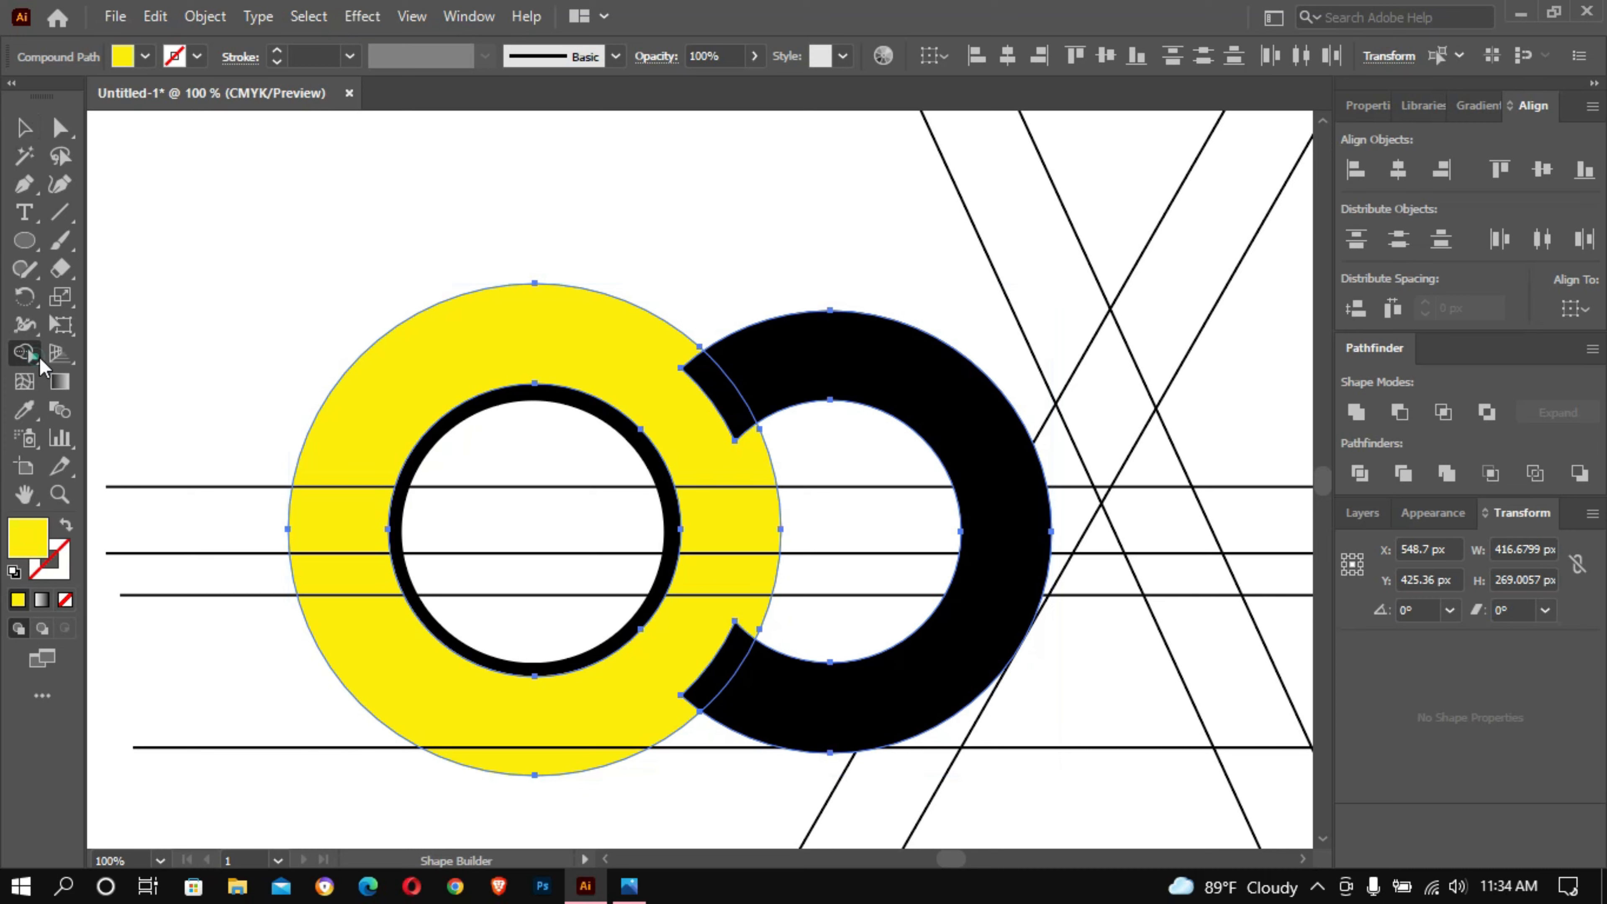
{"action": "left_click", "coordinate": [728, 409], "text": "alt"}
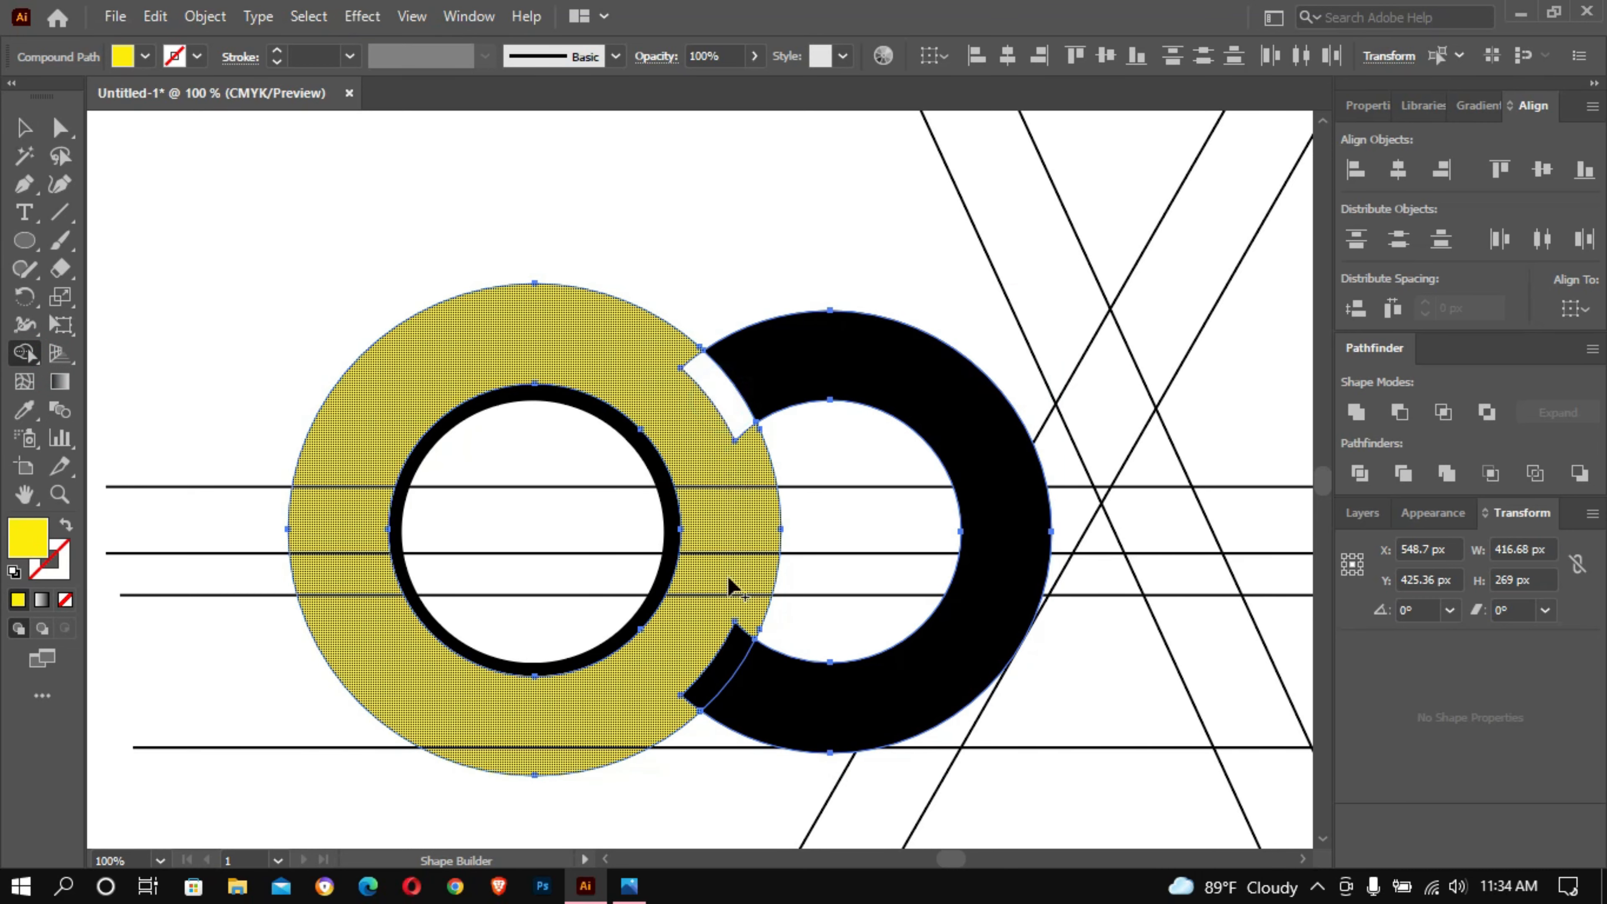
{"action": "left_click", "coordinate": [721, 658], "text": "alt"}
Step: Delete the yellow ring, leaving the black left ring and the trimmed right ring
{"action": "left_click", "coordinate": [23, 128]}
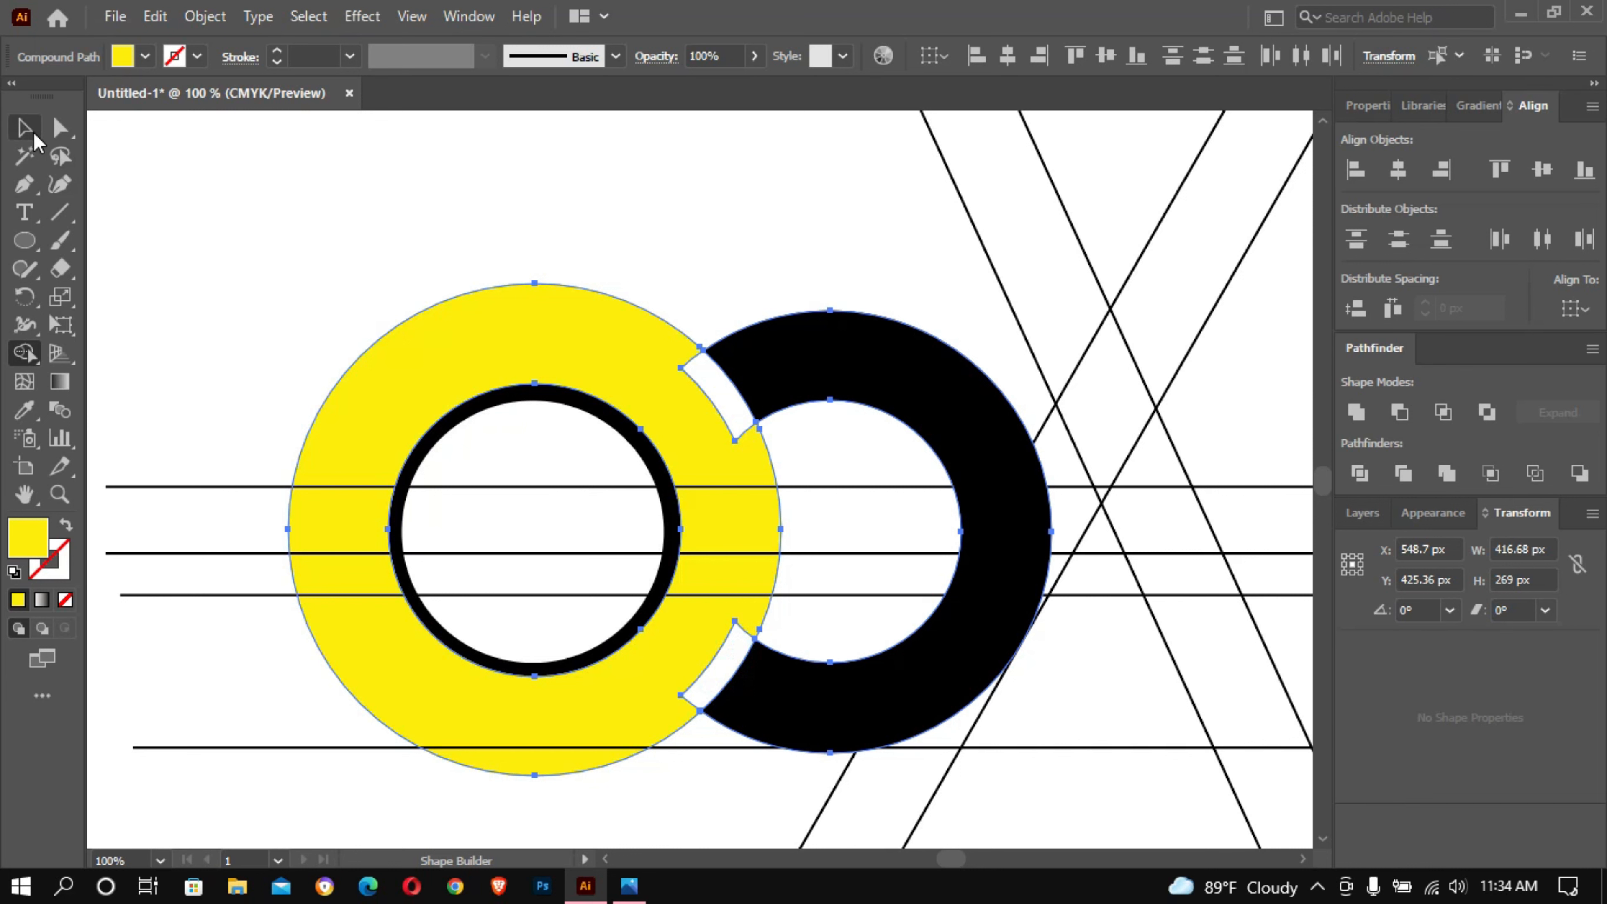
{"action": "left_click", "coordinate": [431, 143]}
{"action": "left_click", "coordinate": [645, 368]}
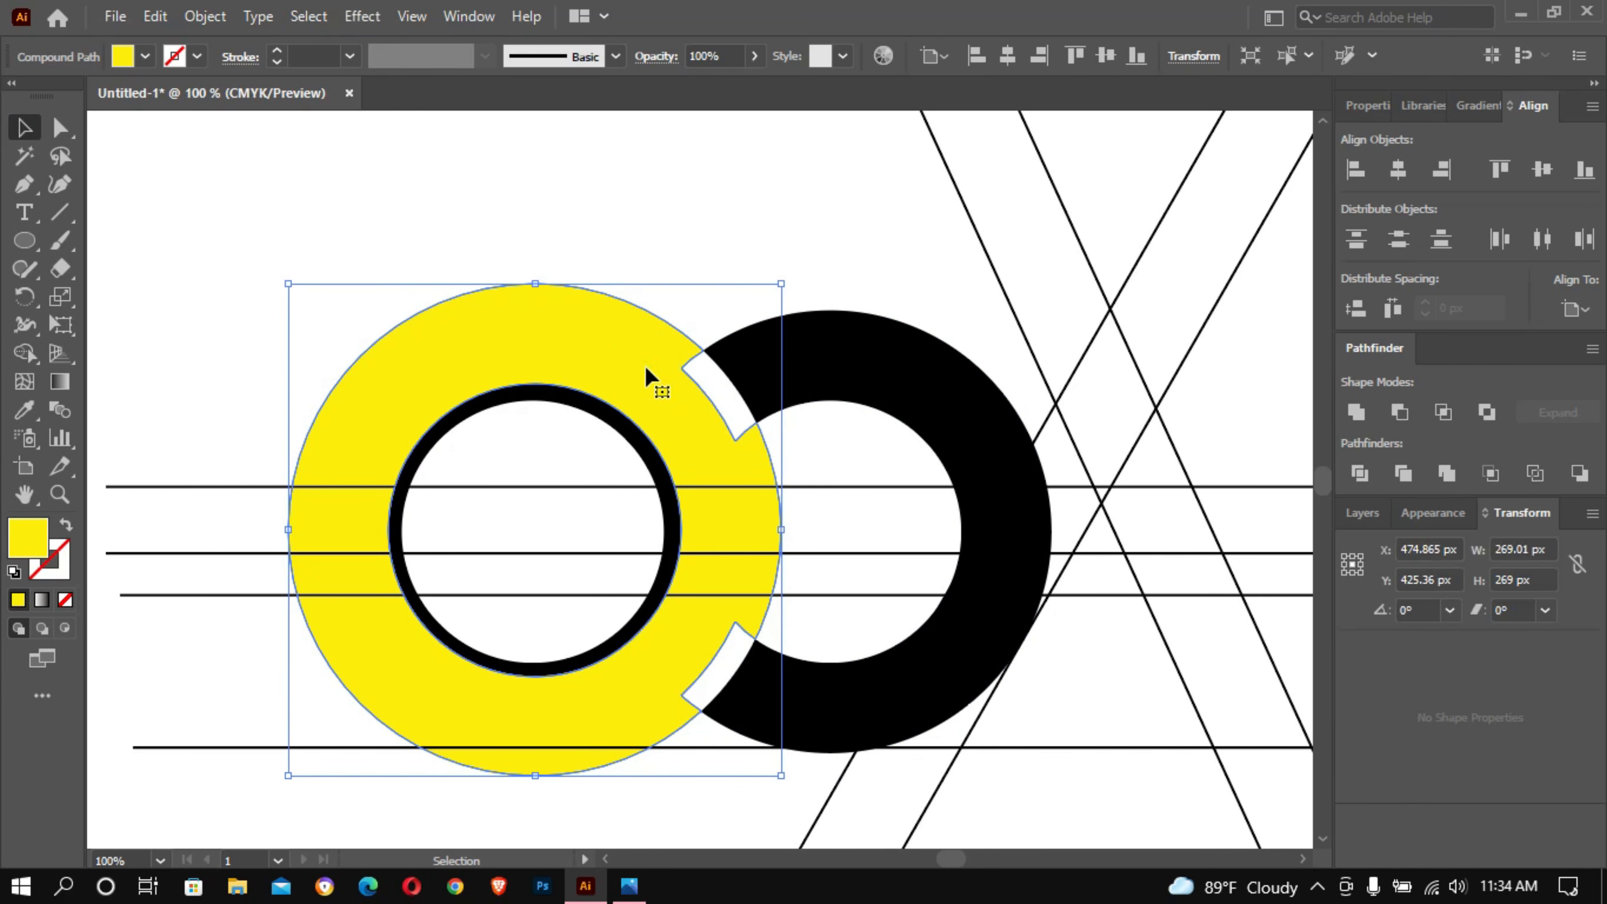
{"action": "key", "text": "Delete"}
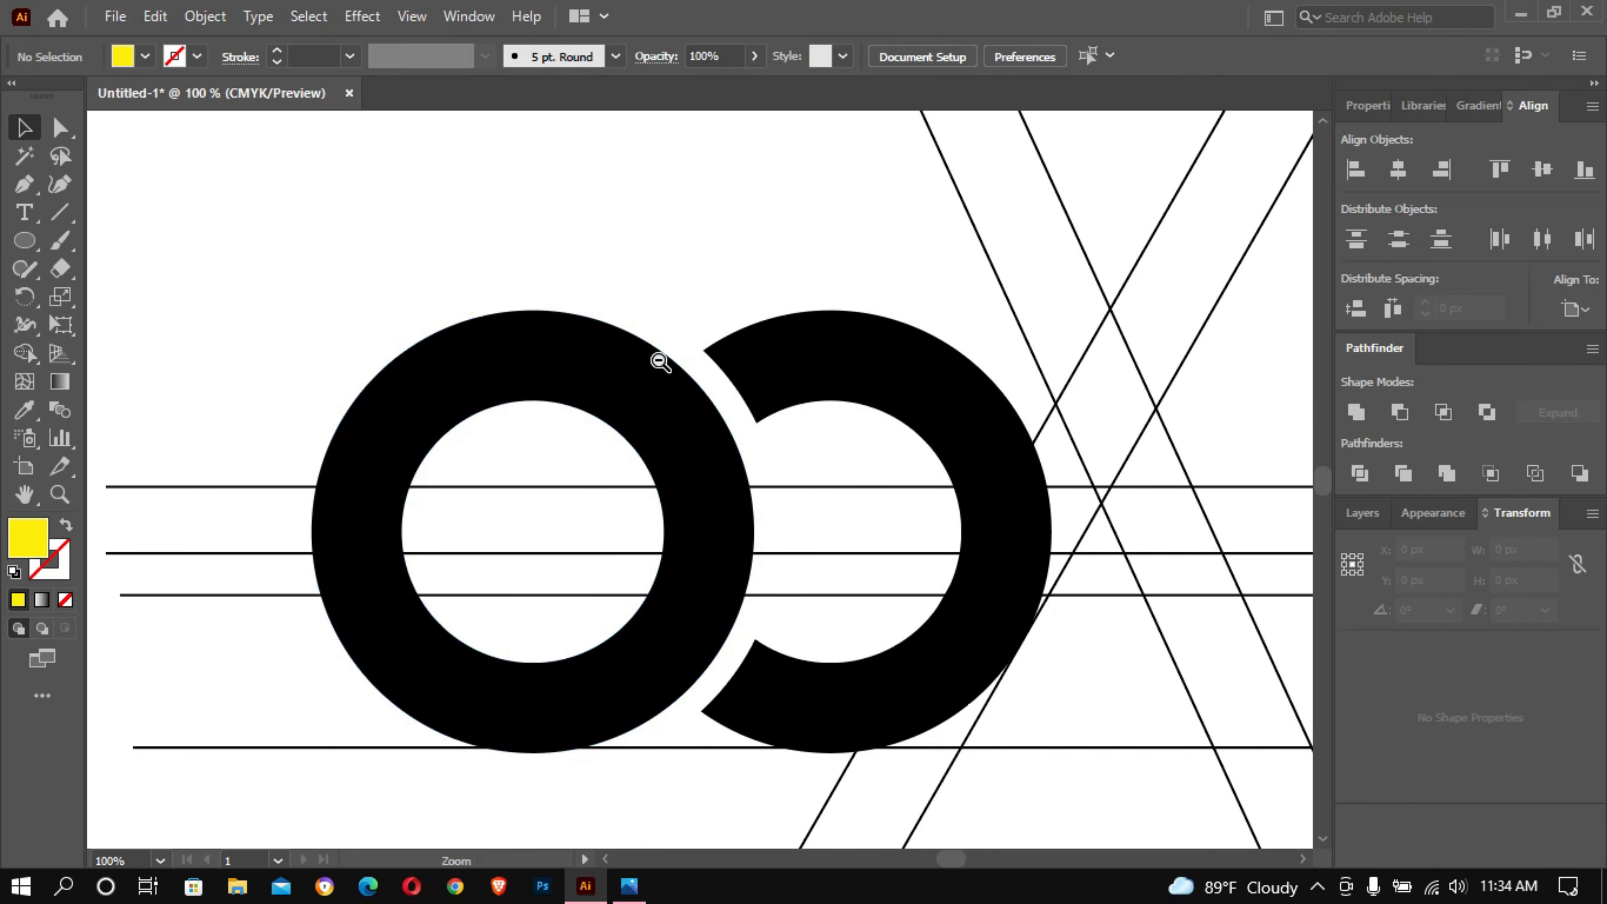
Step: Select both black rings with all the horizontal and slanted guide lines for Shape Builder
{"action": "double_click", "coordinate": [657, 359], "text": "ctrl+alt"}
{"action": "left_click_drag", "start_coordinate": [785, 386], "coordinate": [639, 281]}
{"action": "left_click_drag", "start_coordinate": [1009, 417], "coordinate": [569, 665]}
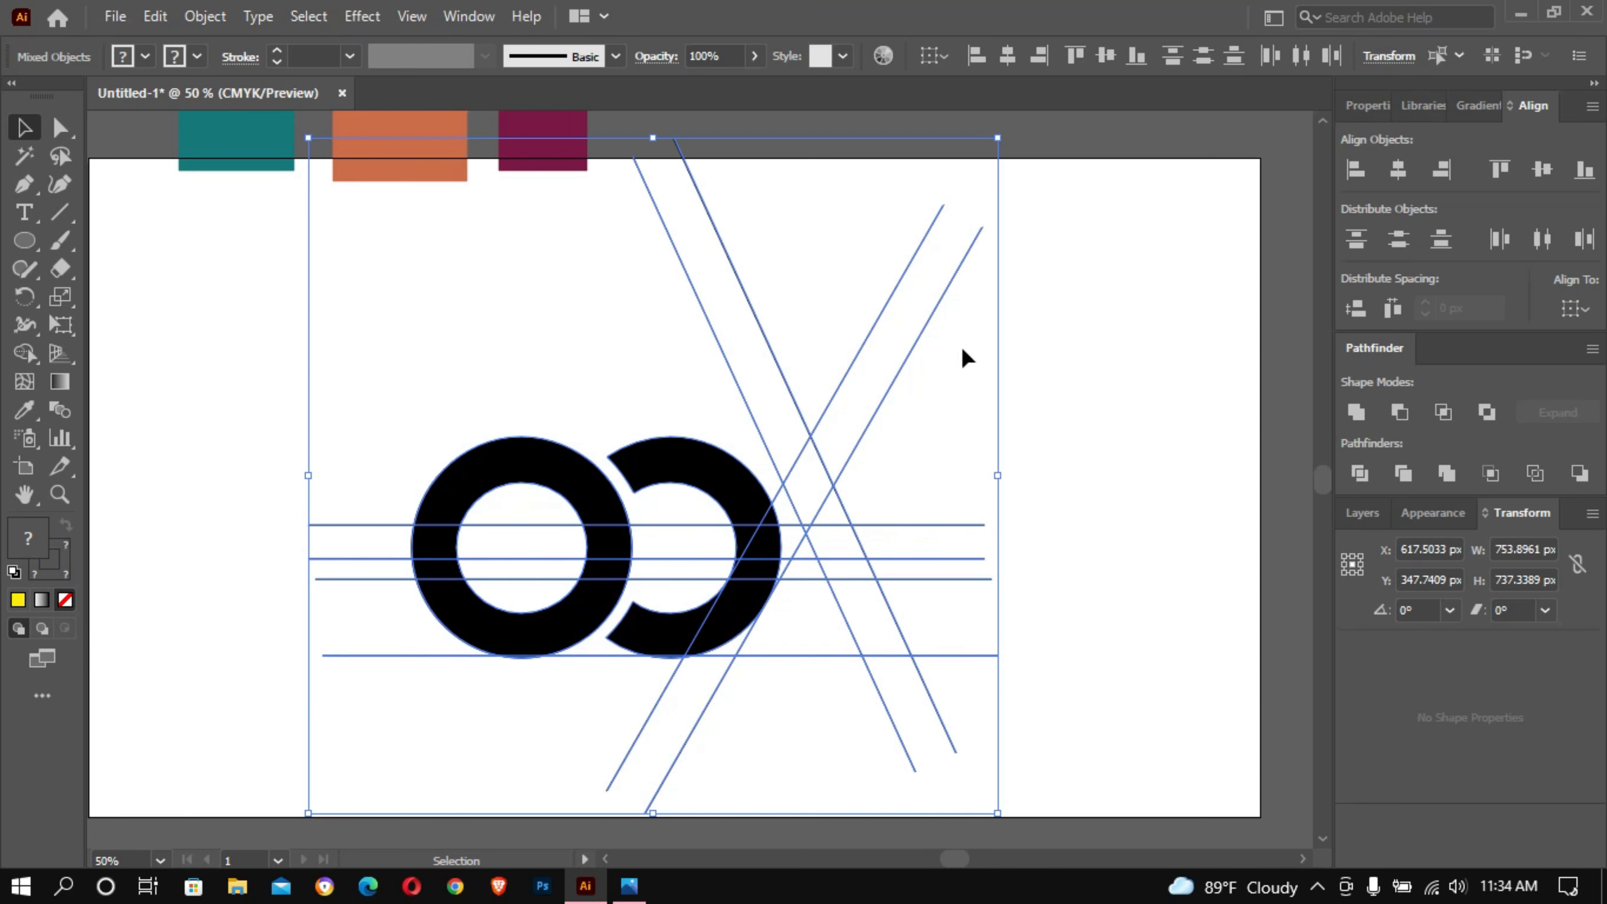
{"action": "left_click", "coordinate": [23, 356]}
Step: Try to merge the regions of the slanted band crossing the right ring into one yellow A leg
{"action": "mouse_move", "coordinate": [808, 480]}
{"action": "left_mouse_down"}
{"action": "mouse_move", "coordinate": [738, 645]}
{"action": "mouse_move", "coordinate": [742, 609]}
{"action": "left_mouse_up"}
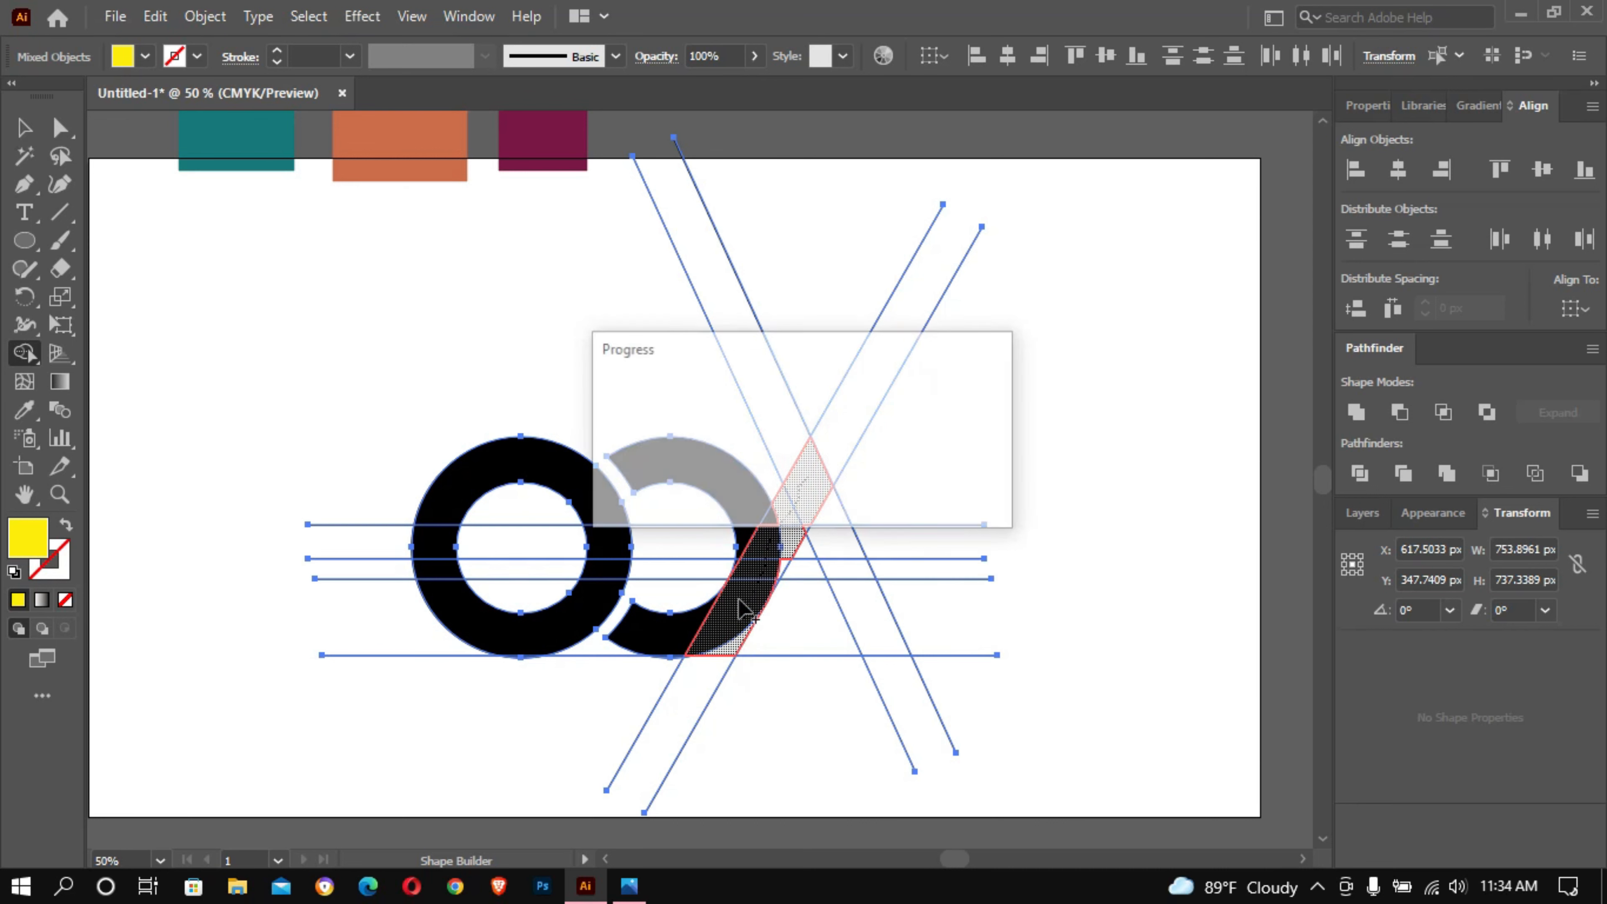
{"action": "left_click", "coordinate": [782, 569]}
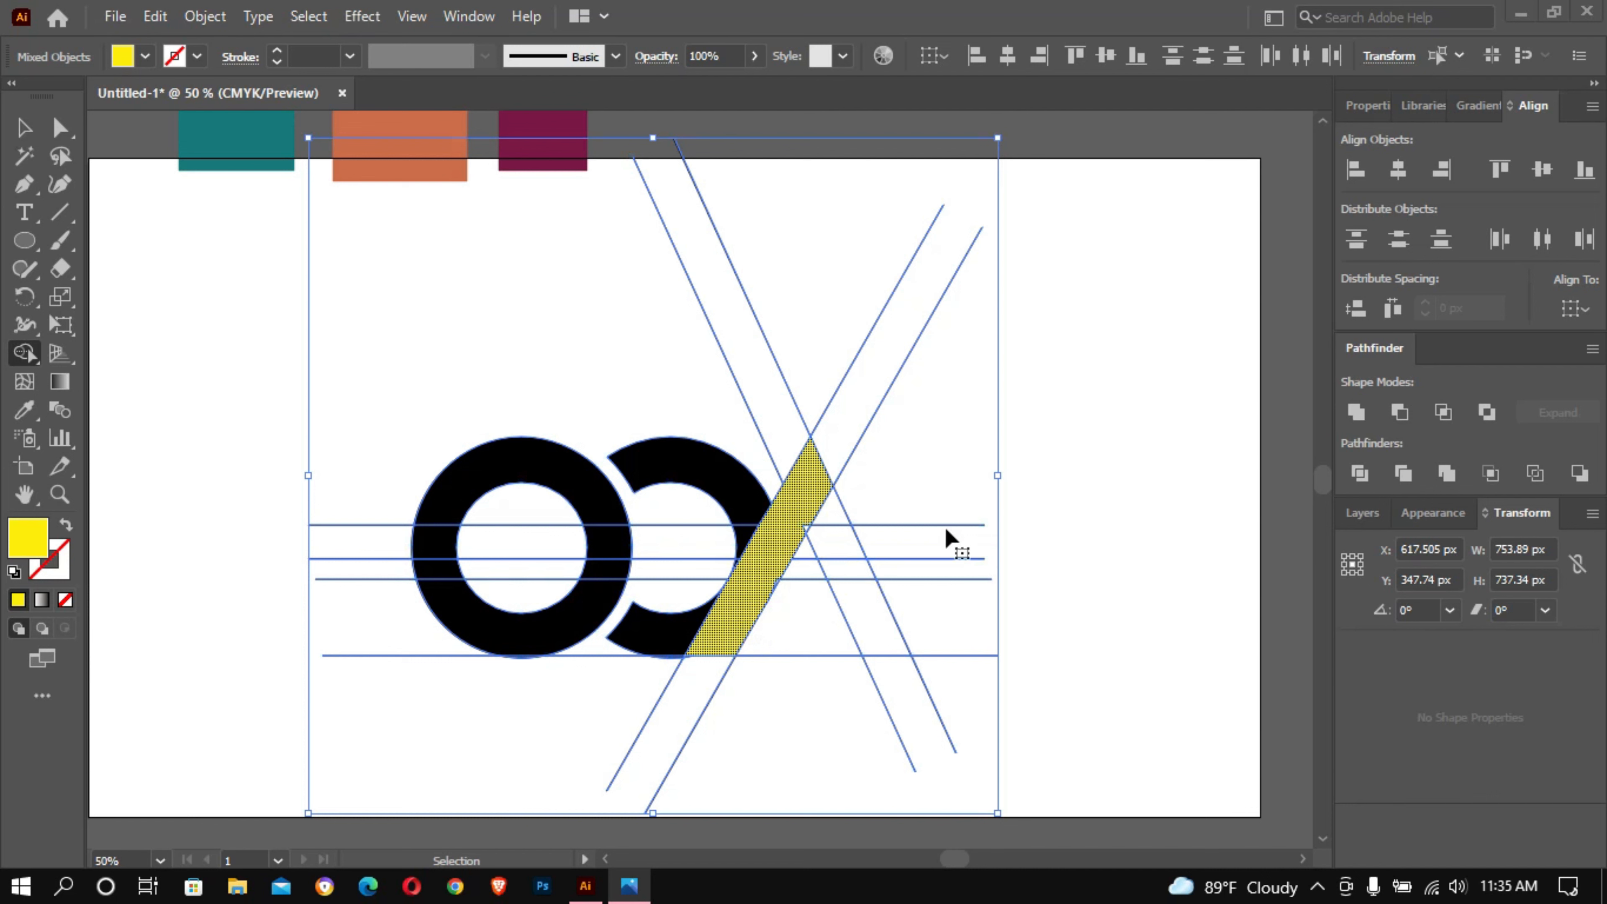
{"action": "left_click", "coordinate": [723, 413]}
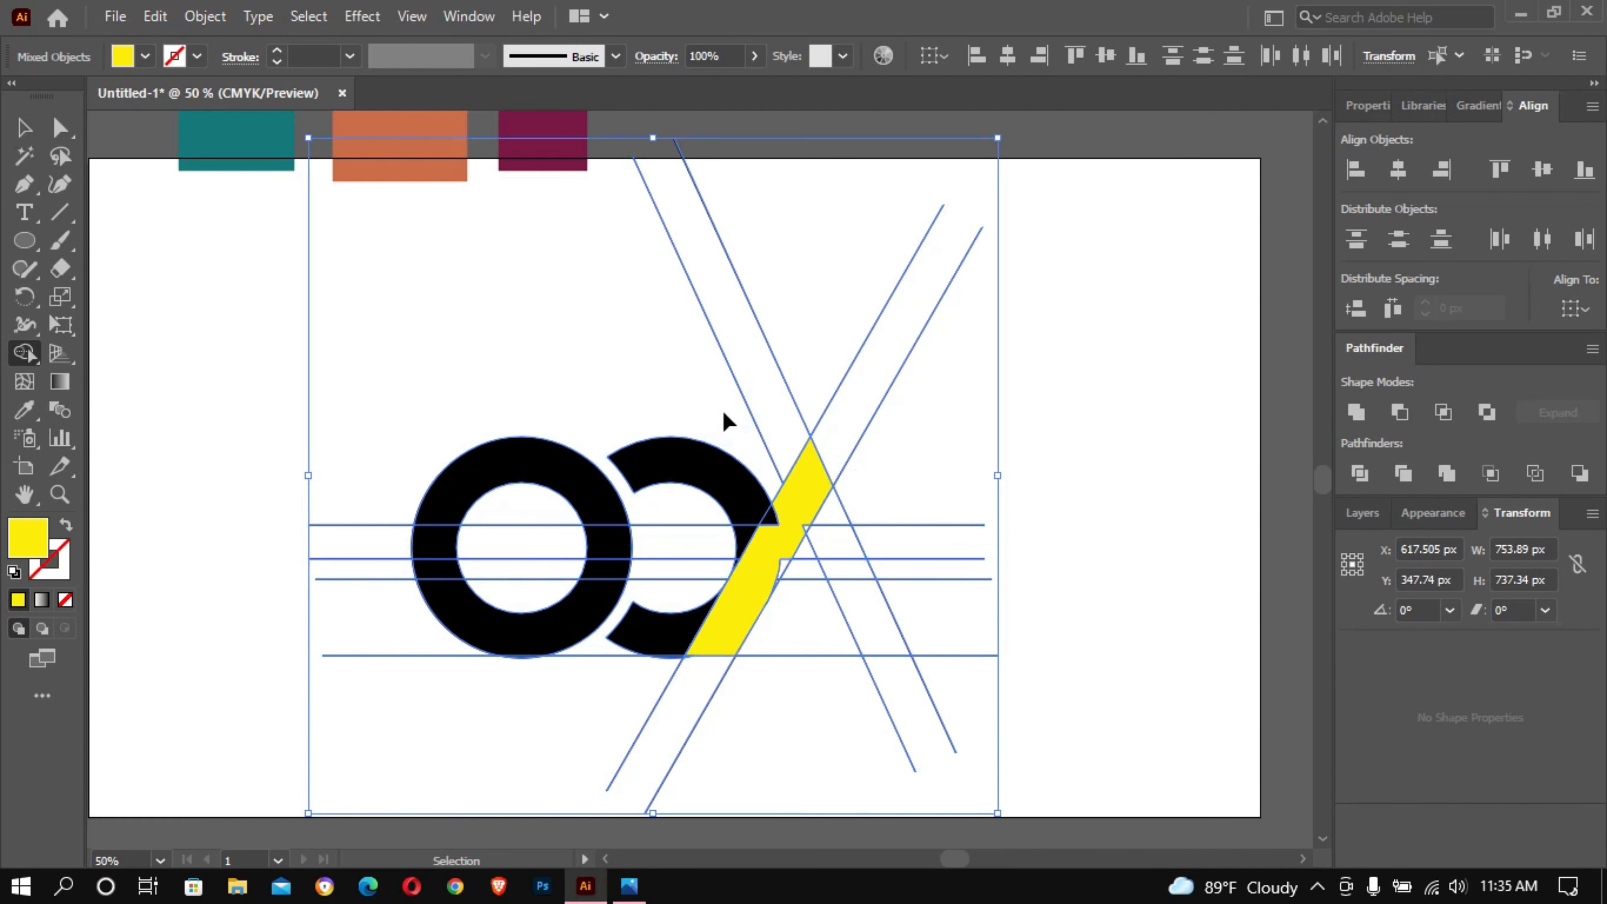
{"action": "key", "text": "ctrl+z"}
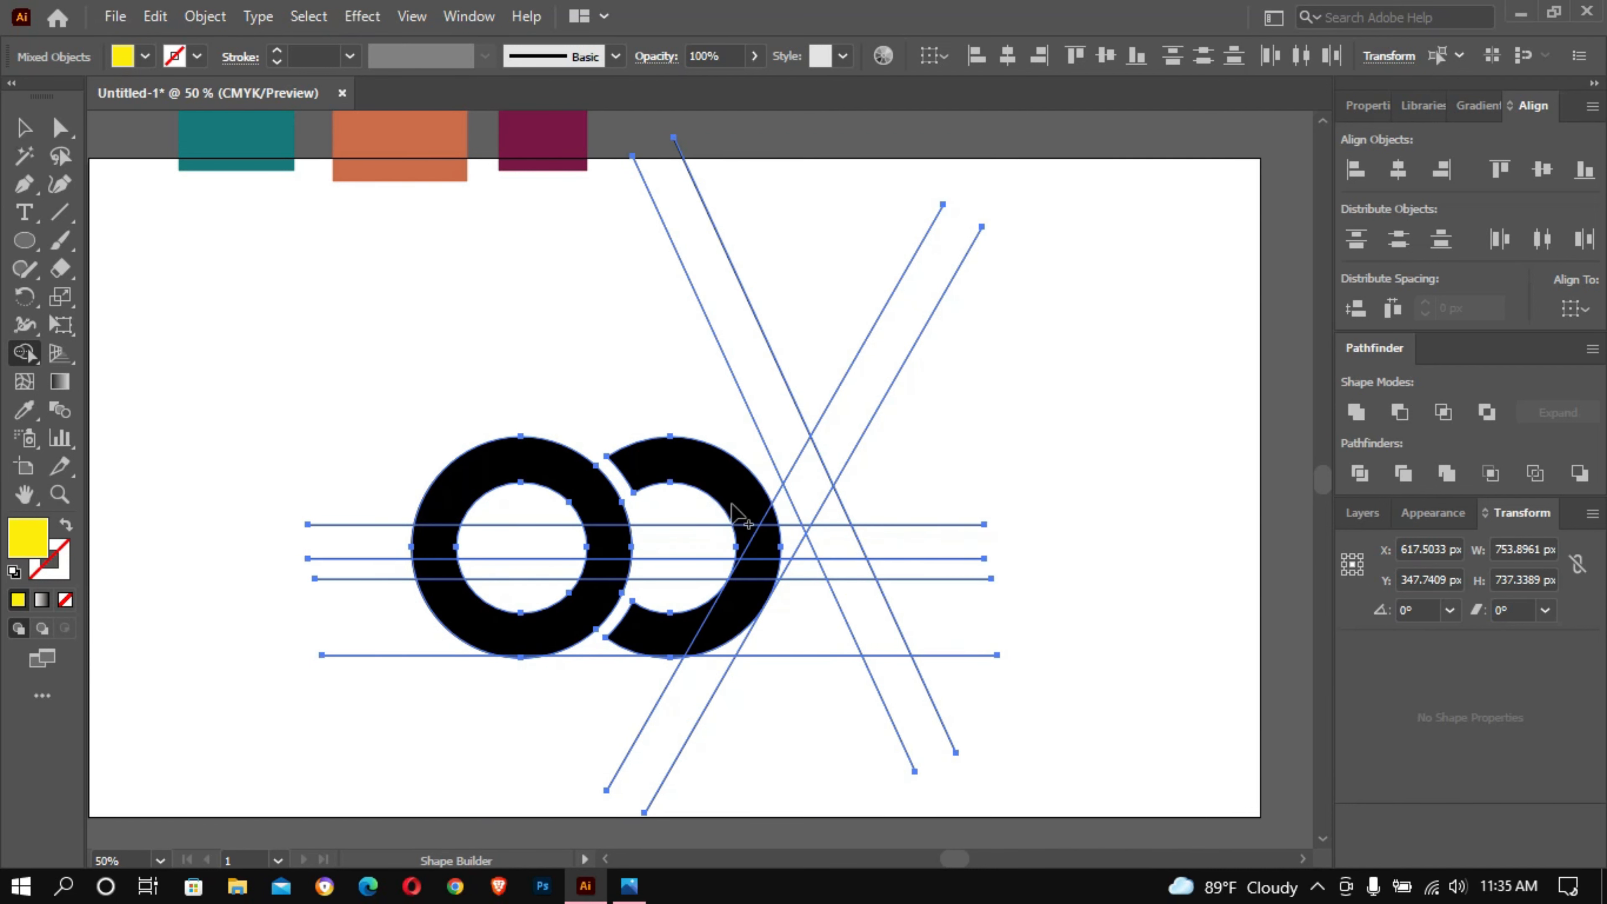
Step: Merge the slanted regions between the guides into a yellow A, its left leg following the right ring's outer curve
{"action": "mouse_move", "coordinate": [805, 481]}
{"action": "left_mouse_down"}
{"action": "mouse_move", "coordinate": [785, 580]}
{"action": "mouse_move", "coordinate": [761, 589]}
{"action": "left_mouse_up"}
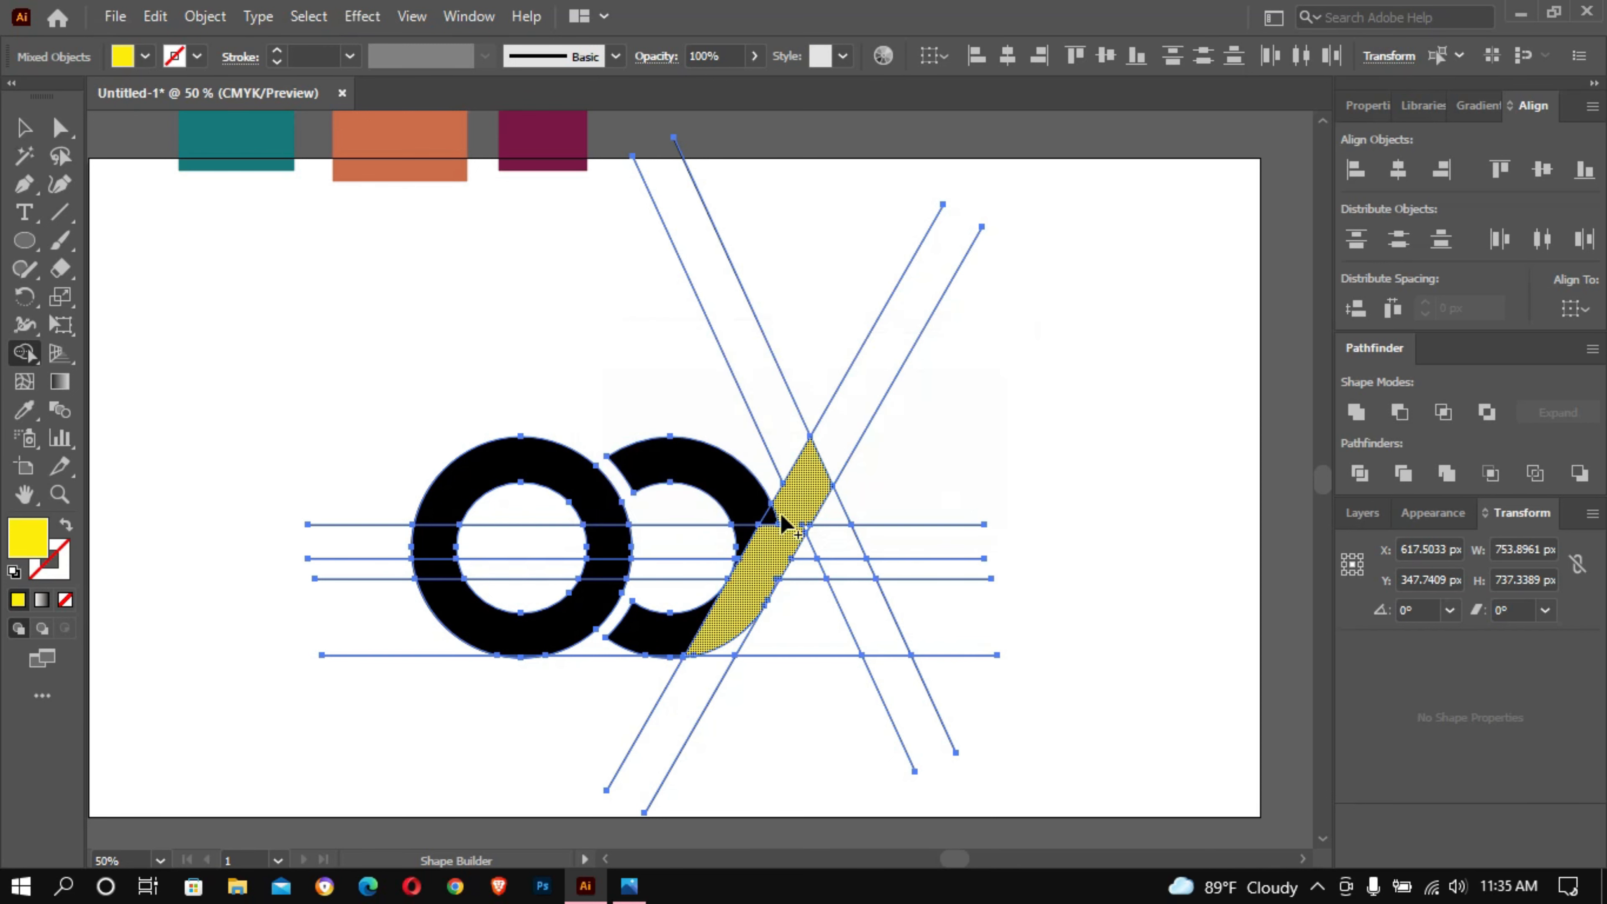
{"action": "left_click_drag", "start_coordinate": [816, 500], "coordinate": [868, 625]}
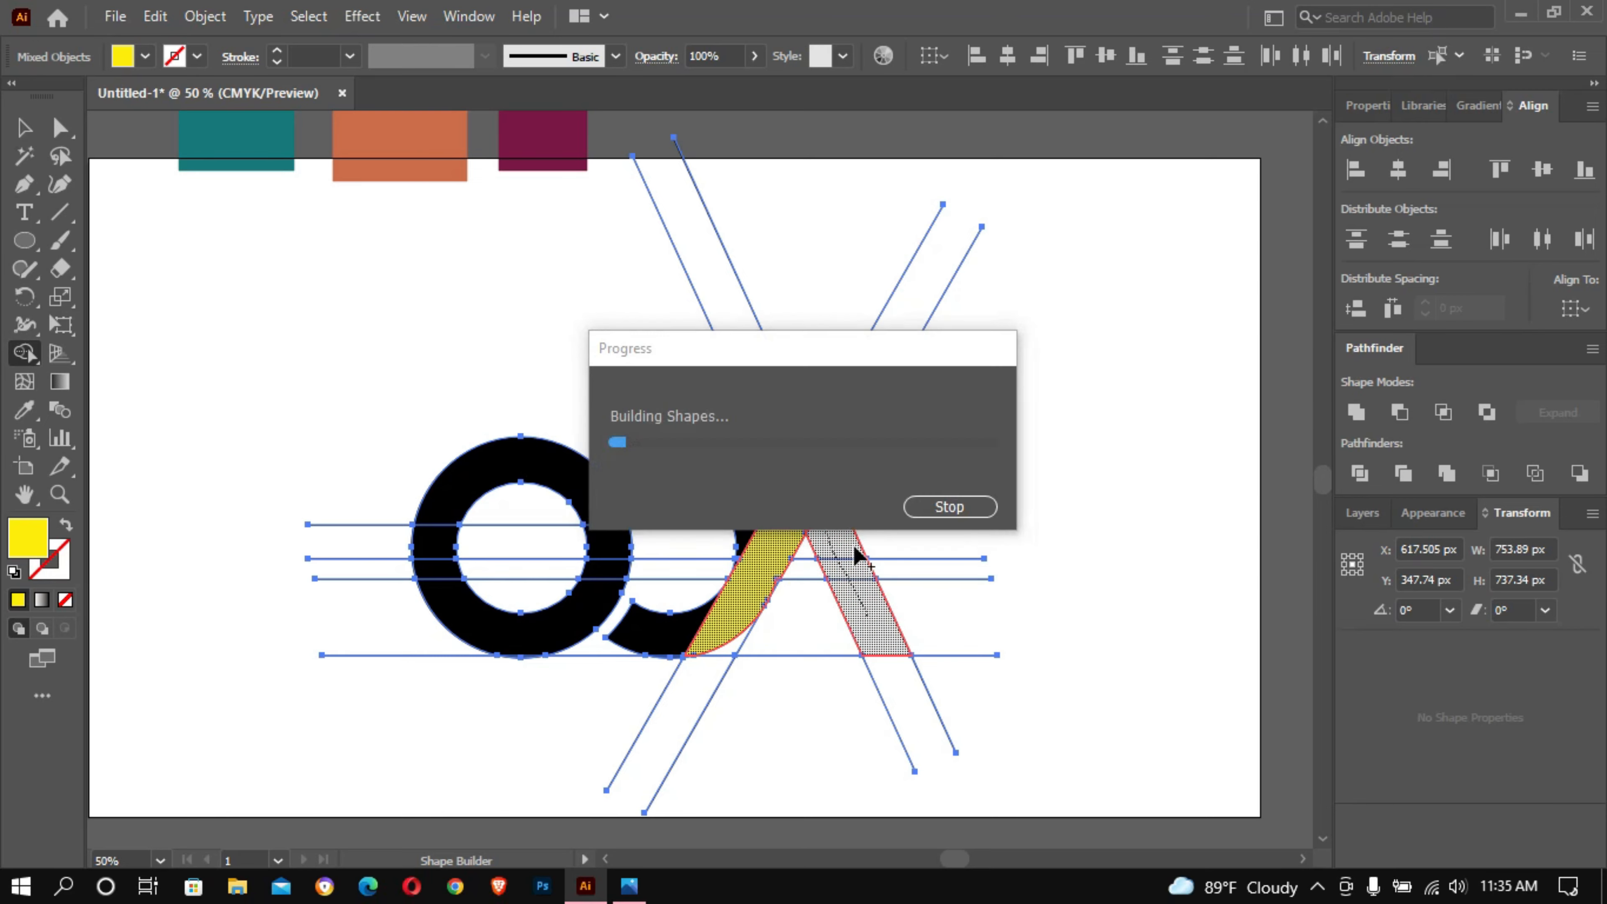
Step: Merge the small triangle under the A's inner apex and the sliver beside the left leg's curve into the yellow shape
{"action": "left_click", "coordinate": [854, 546]}
{"action": "left_click", "coordinate": [856, 547]}
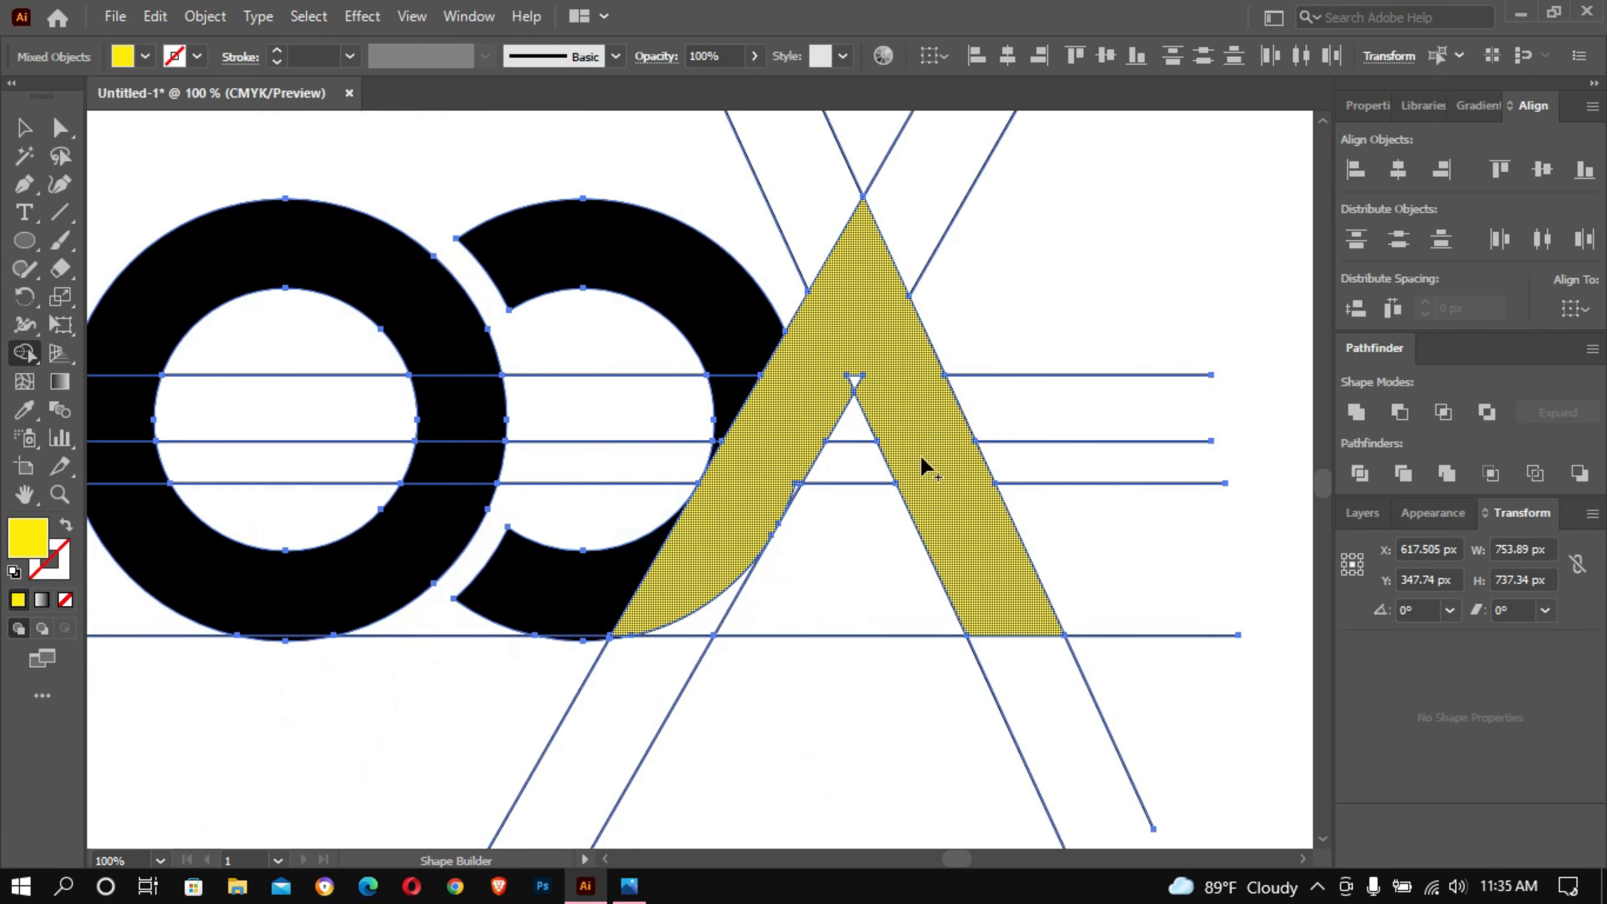
{"action": "left_click_drag", "start_coordinate": [861, 324], "coordinate": [852, 382]}
{"action": "left_click", "coordinate": [869, 306], "text": "ctrl"}
{"action": "left_click", "coordinate": [869, 305], "text": "ctrl"}
{"action": "left_click_drag", "start_coordinate": [676, 579], "coordinate": [1441, 3]}
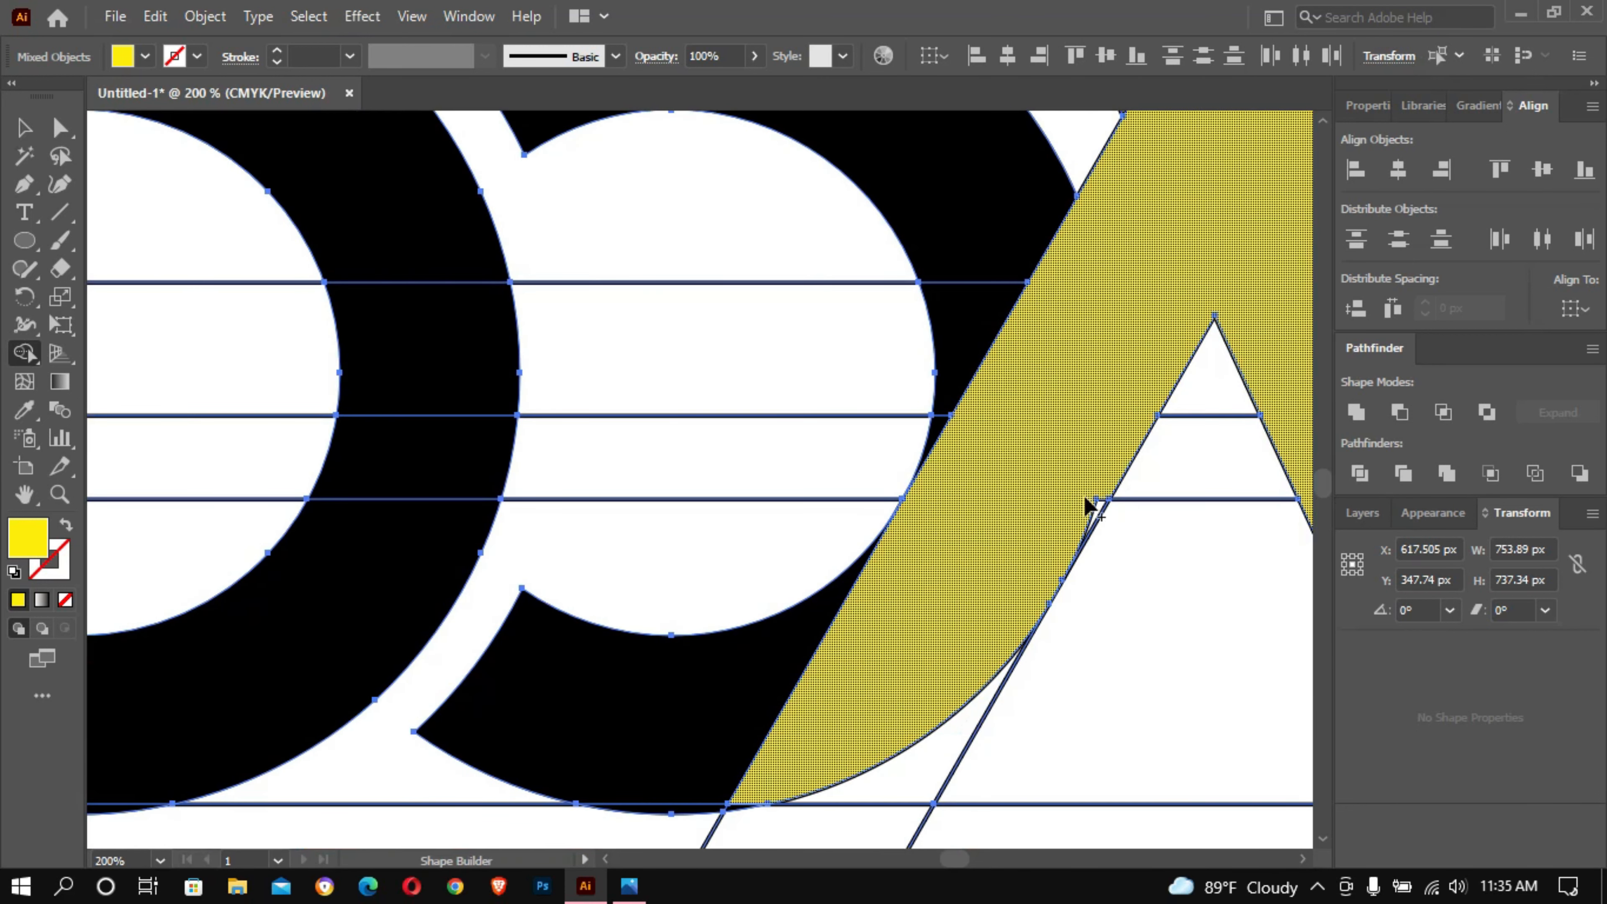
{"action": "left_click_drag", "start_coordinate": [1068, 495], "coordinate": [1091, 497]}
{"action": "key", "text": "ctrl+minus"}
{"action": "key", "text": "ctrl+minus"}
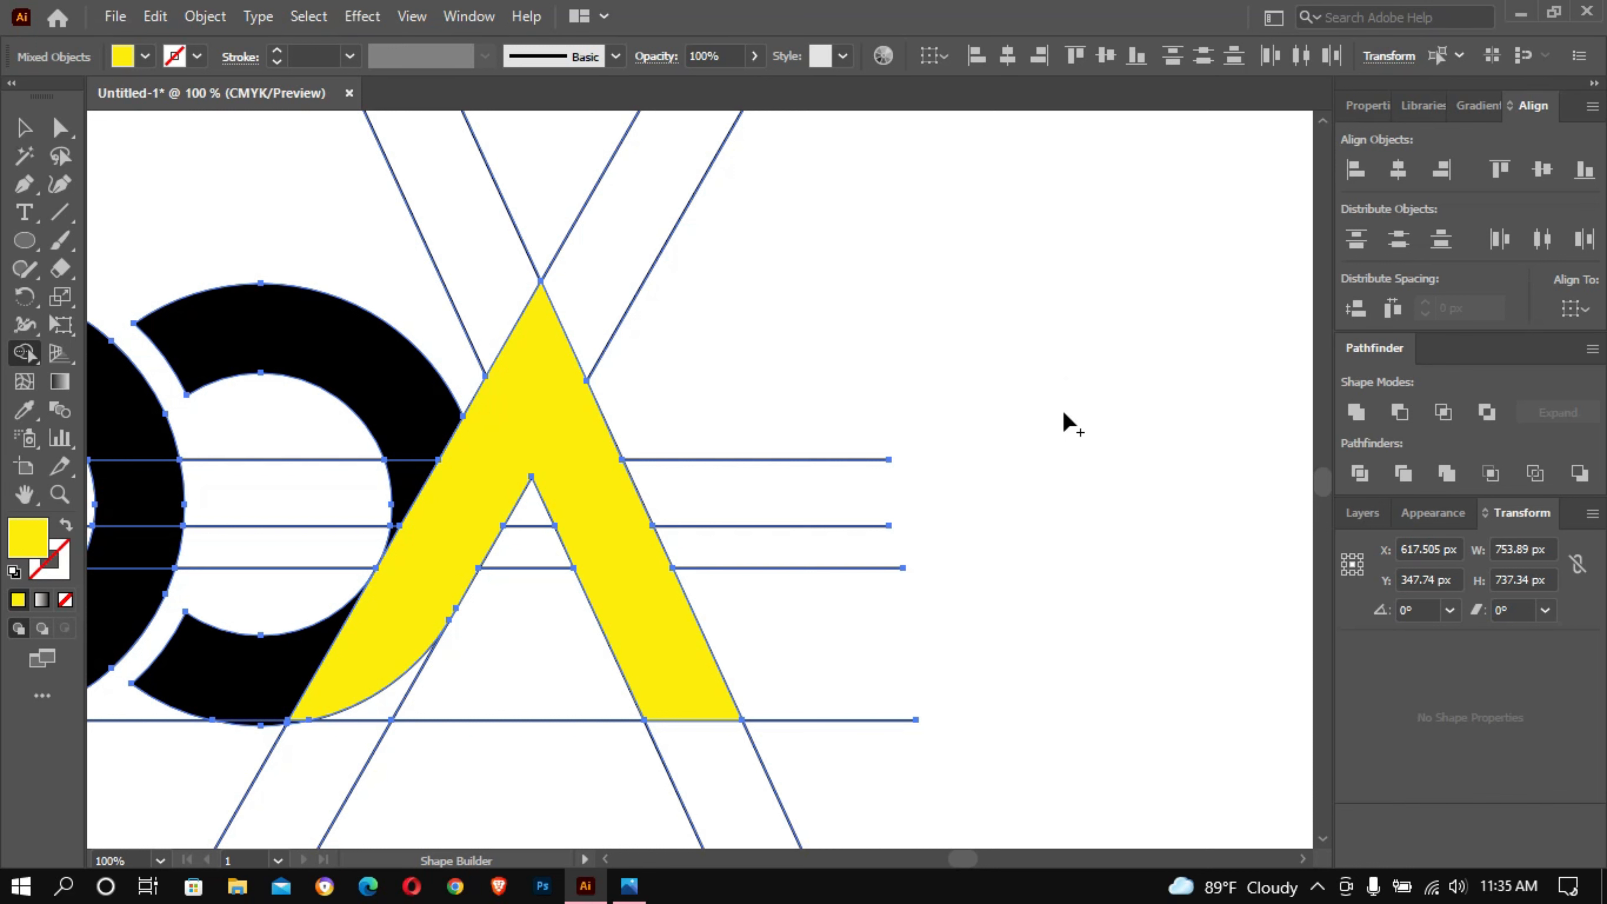
Step: Clear the selection of the rings, the yellow A and the guide lines
{"action": "key", "text": "v"}
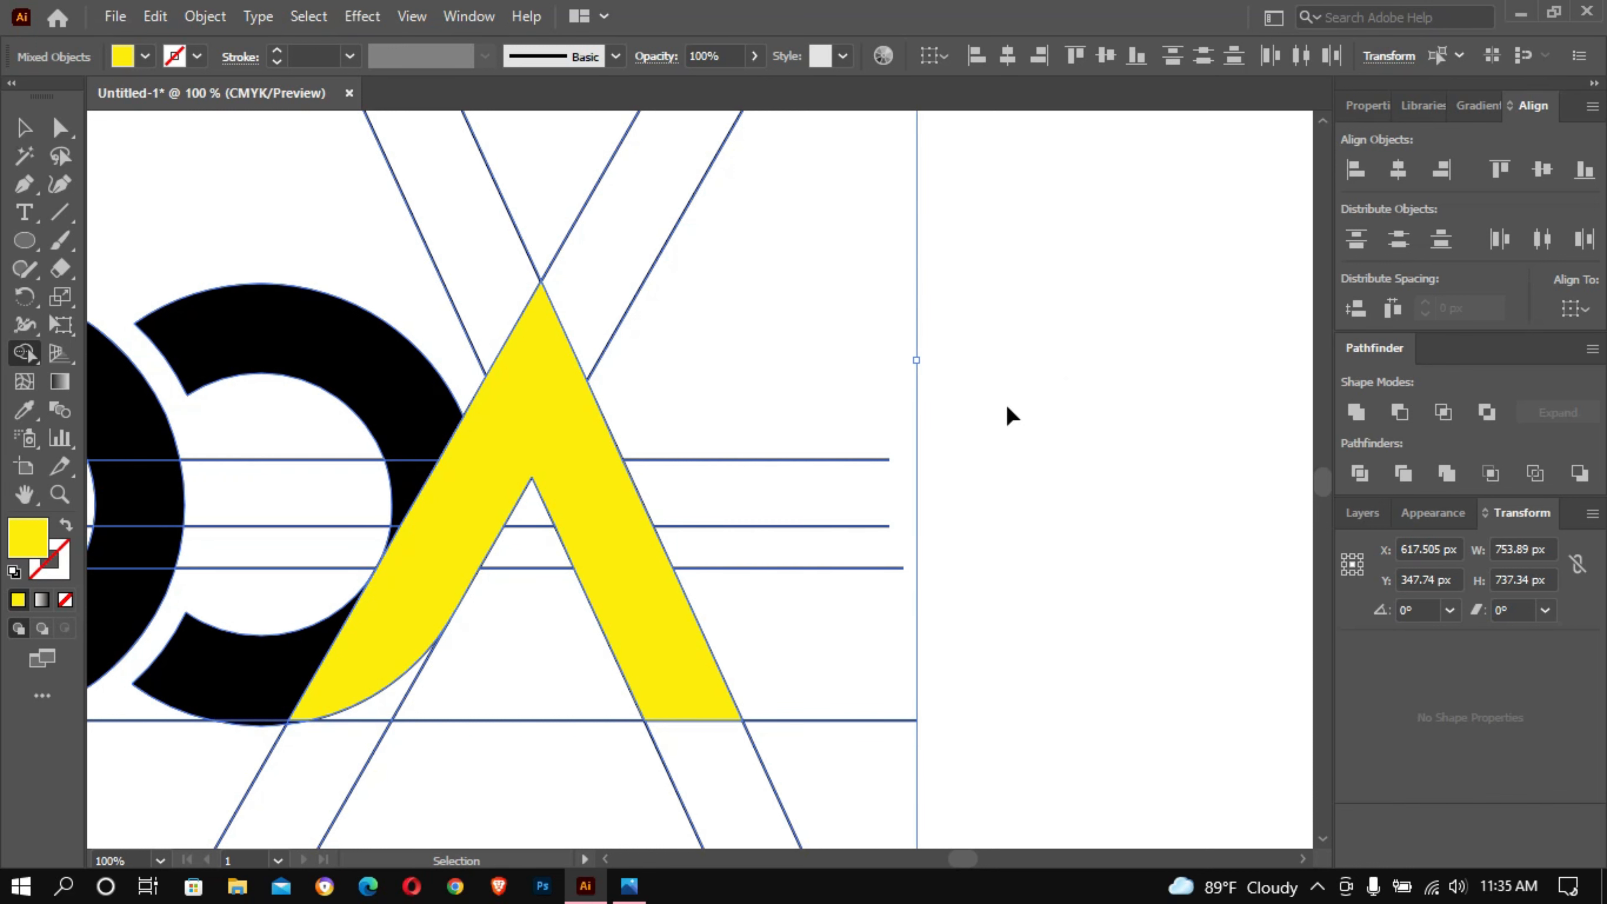
{"action": "left_click", "coordinate": [967, 403], "text": "ctrl+alt"}
{"action": "left_click", "coordinate": [967, 403], "text": "ctrl+alt"}
{"action": "left_click", "coordinate": [967, 402], "text": "ctrl+alt"}
{"action": "left_click_drag", "start_coordinate": [967, 401], "coordinate": [1403, 308]}
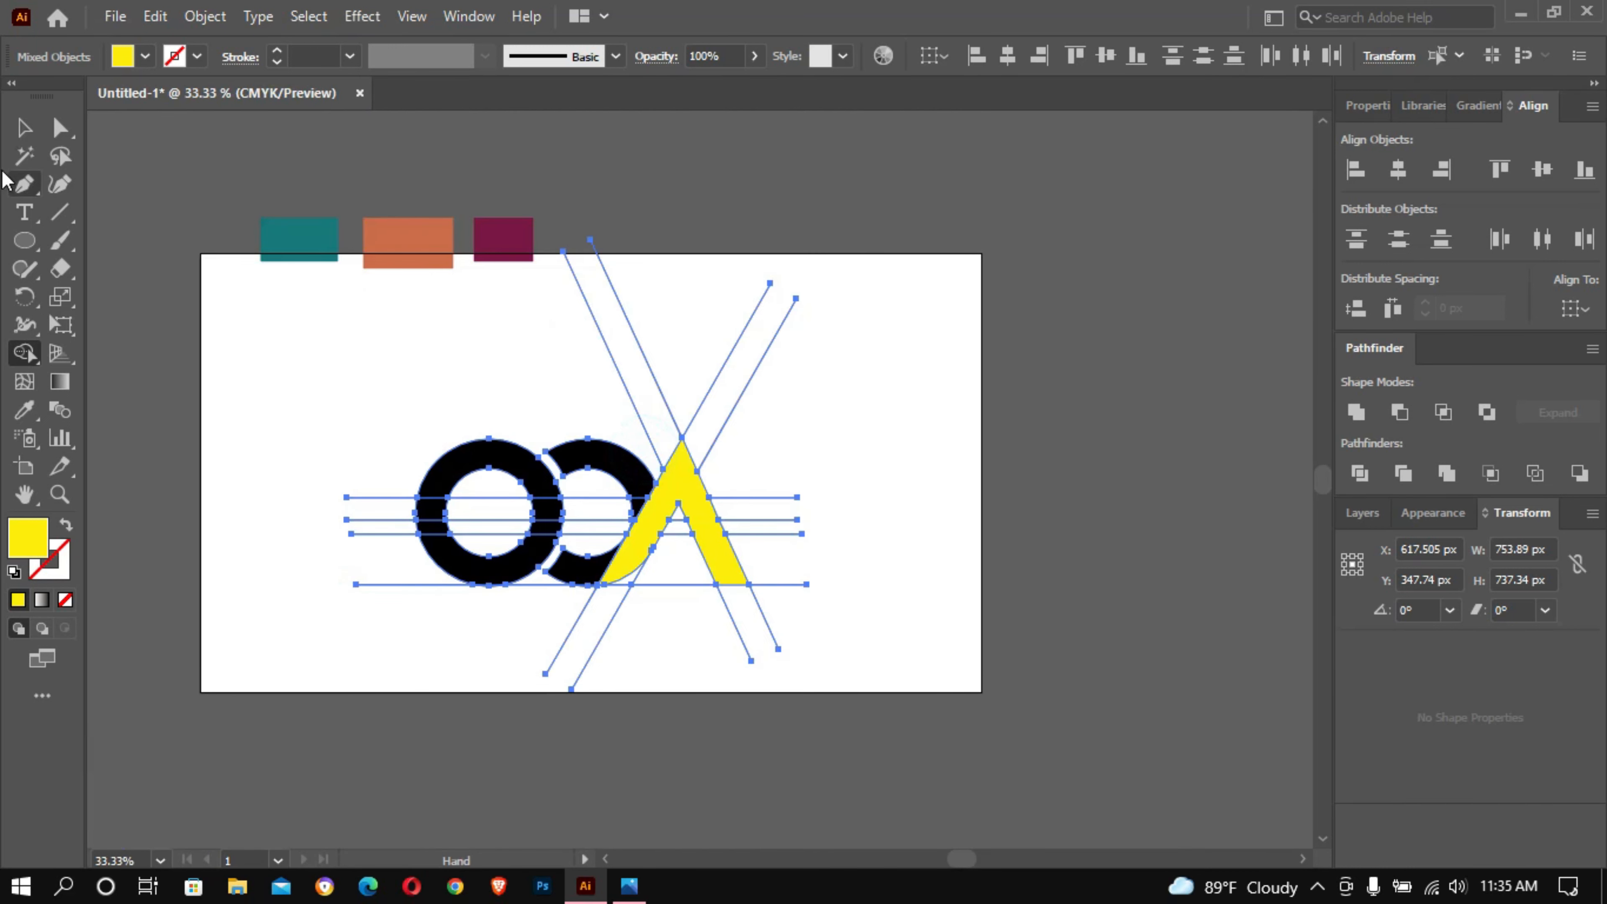
{"action": "left_click", "coordinate": [24, 127]}
{"action": "left_click", "coordinate": [1010, 361]}
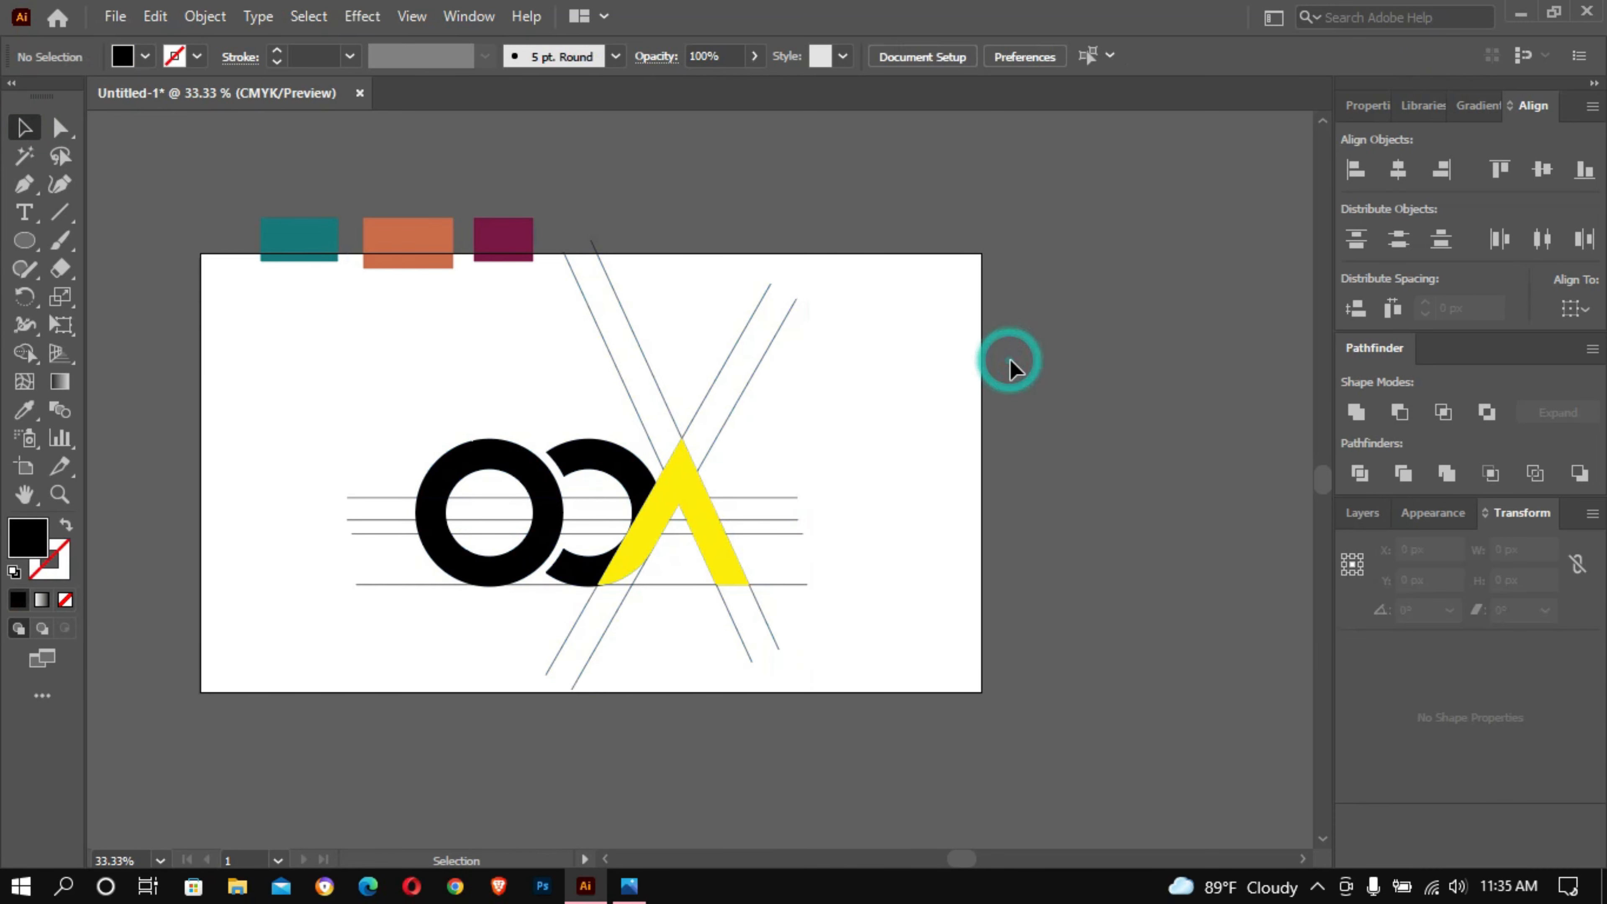
Step: Select the left ring with its three horizontal guides and merge the band between the upper two guides as a crossbar
{"action": "left_click", "coordinate": [985, 410], "text": "ctrl"}
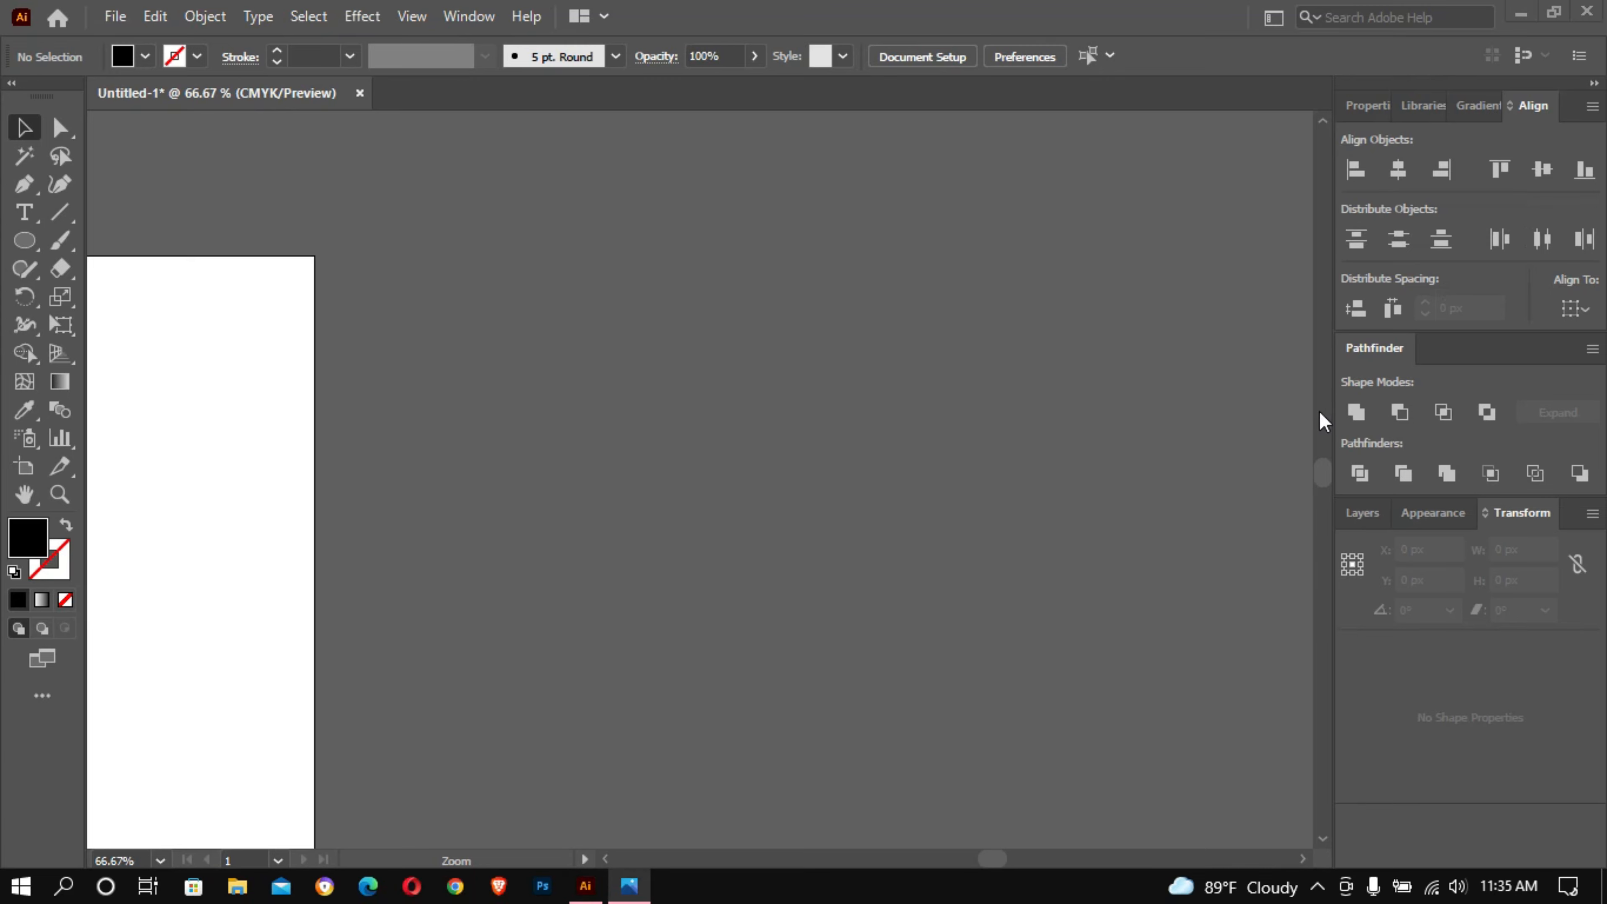
{"action": "left_click", "coordinate": [451, 369]}
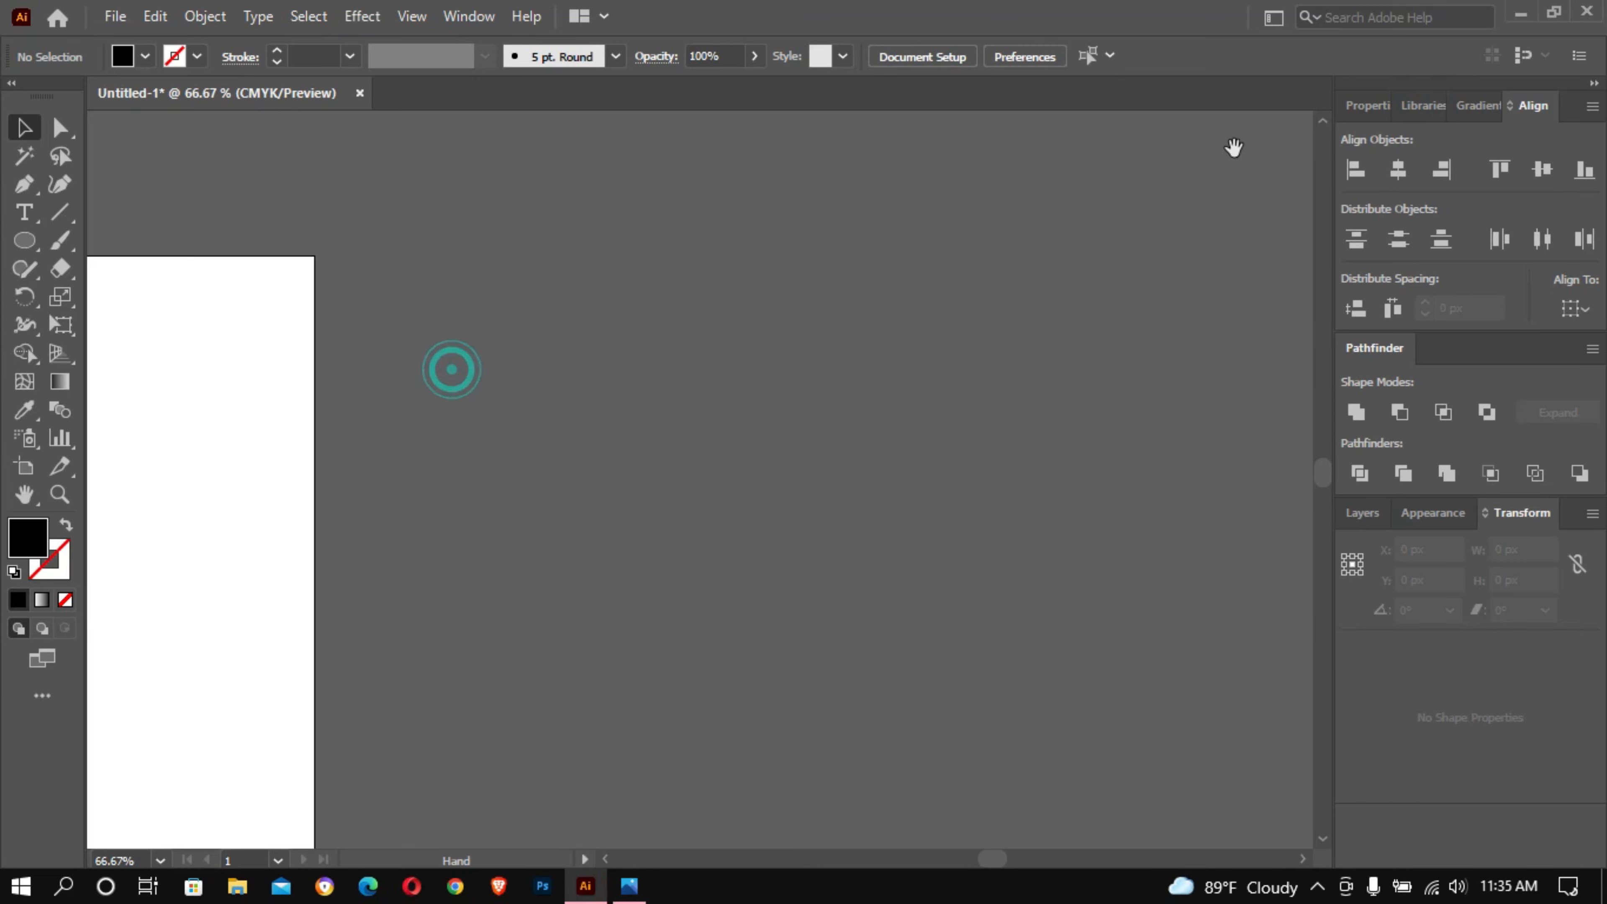
{"action": "left_click_drag", "start_coordinate": [451, 369], "coordinate": [666, 459]}
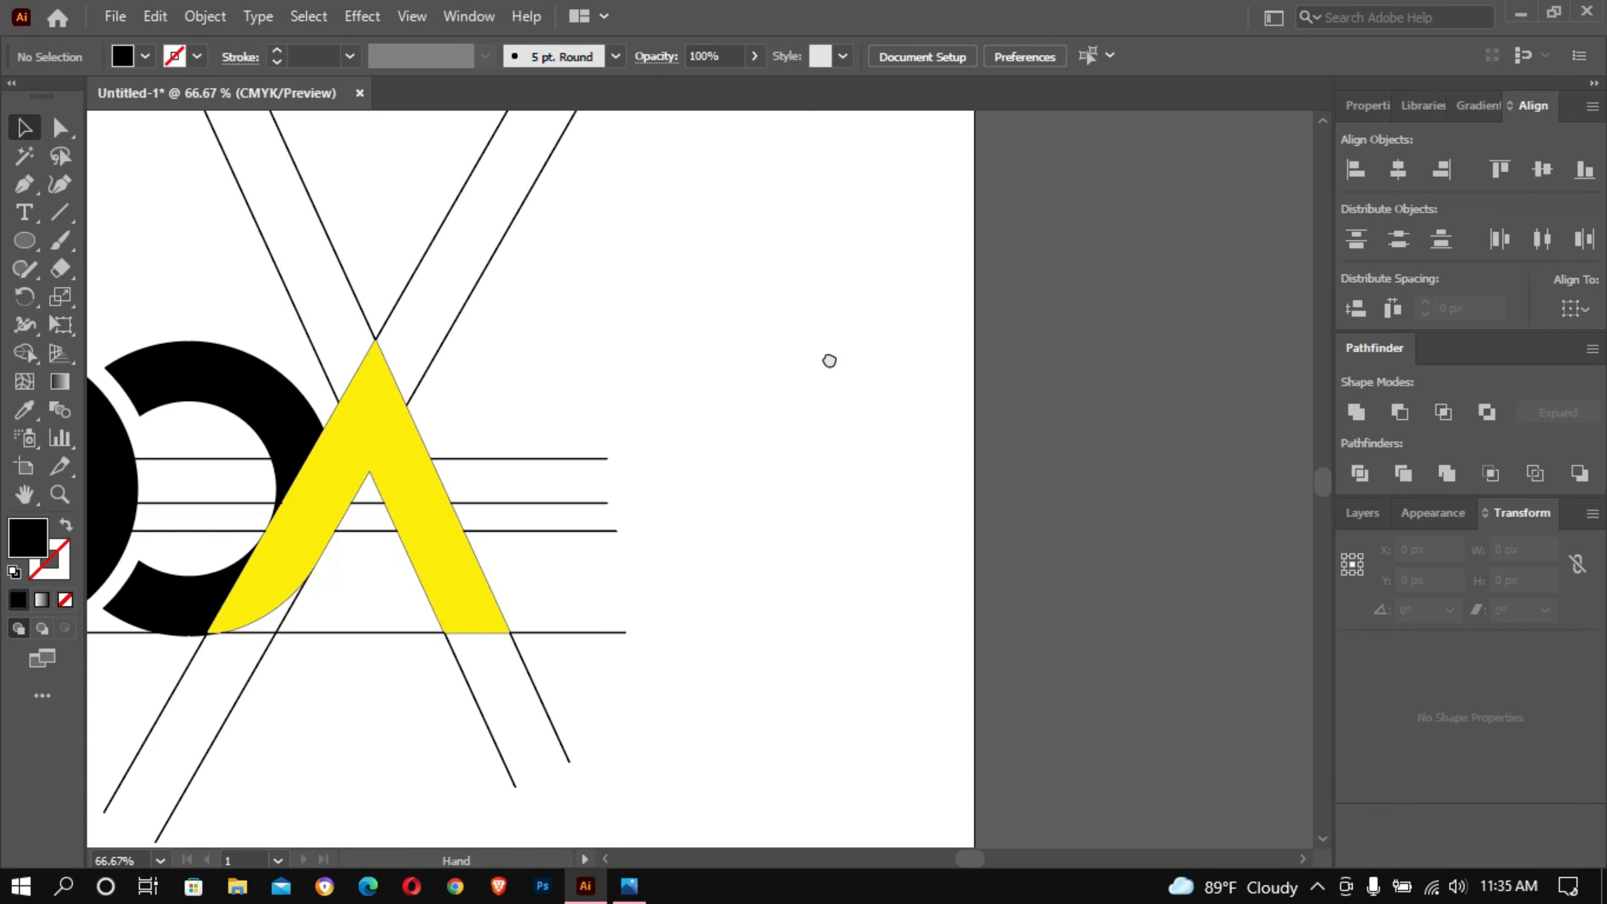
{"action": "left_click_drag", "start_coordinate": [829, 361], "coordinate": [1115, 291]}
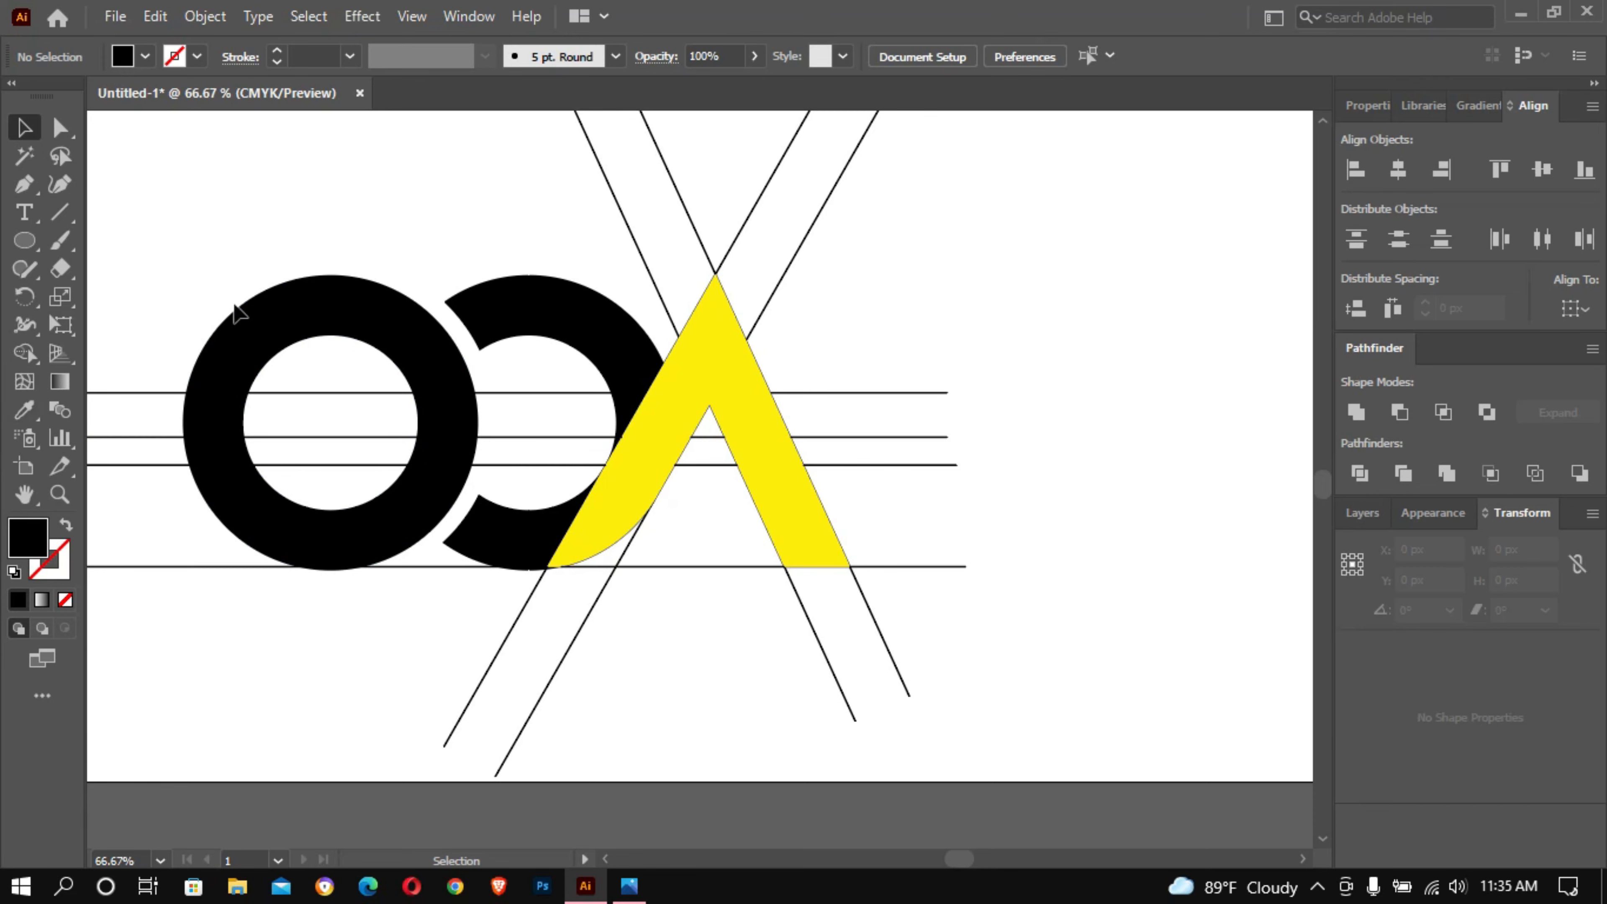
{"action": "left_click_drag", "start_coordinate": [131, 279], "coordinate": [363, 538]}
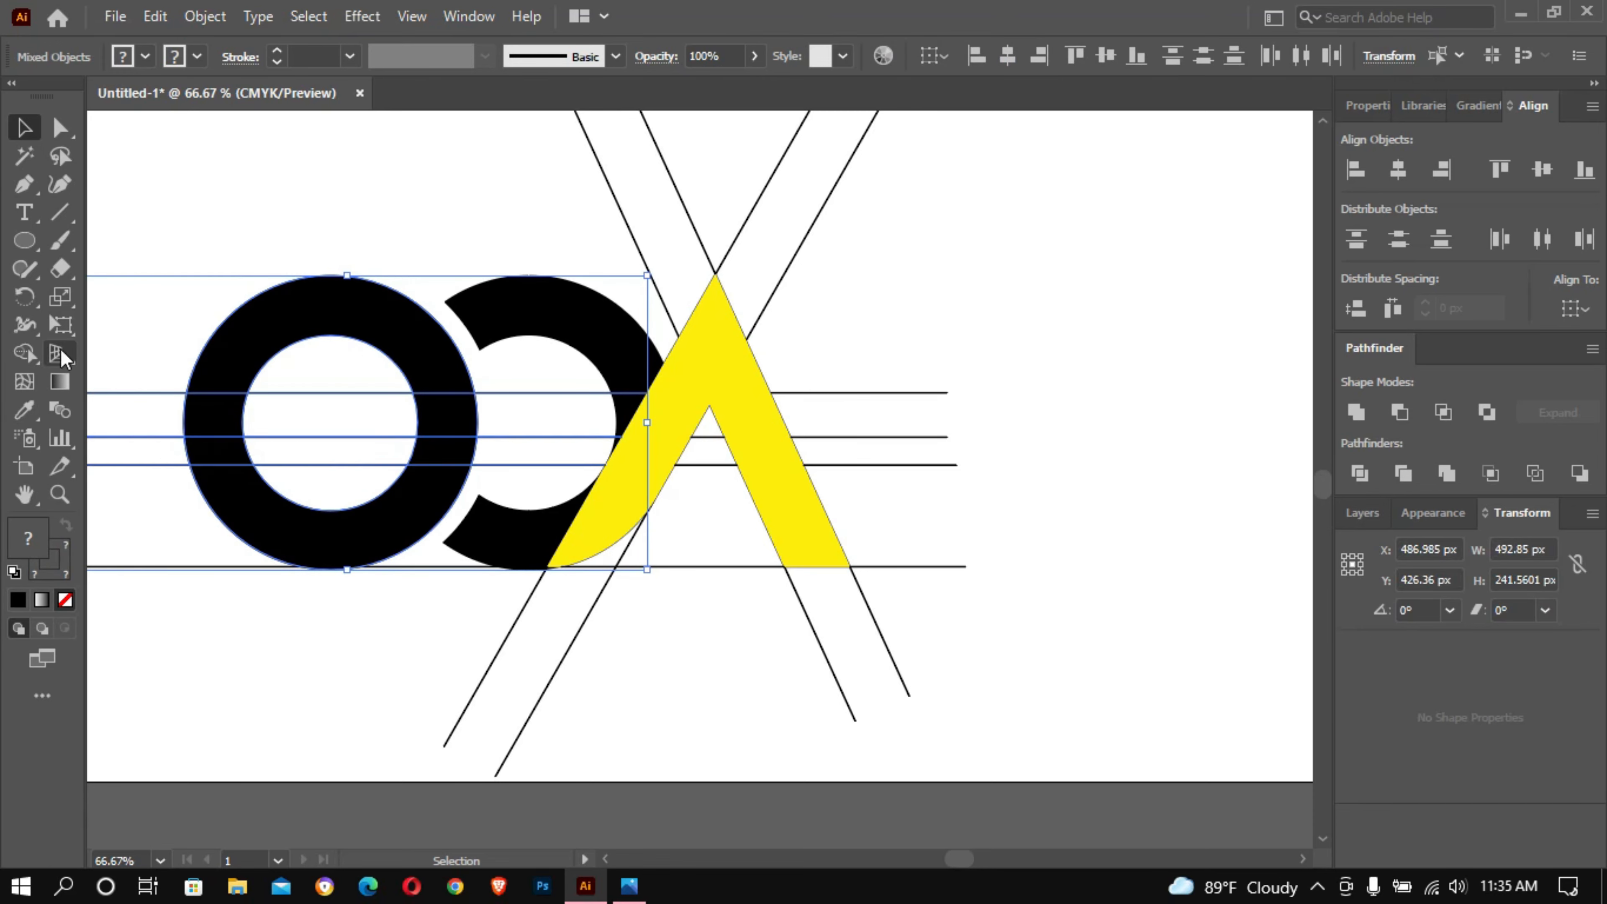
{"action": "left_click", "coordinate": [25, 354]}
{"action": "mouse_move", "coordinate": [423, 359]}
{"action": "left_mouse_down"}
{"action": "mouse_move", "coordinate": [355, 417]}
{"action": "mouse_move", "coordinate": [228, 423]}
{"action": "mouse_move", "coordinate": [233, 407]}
{"action": "left_mouse_up"}
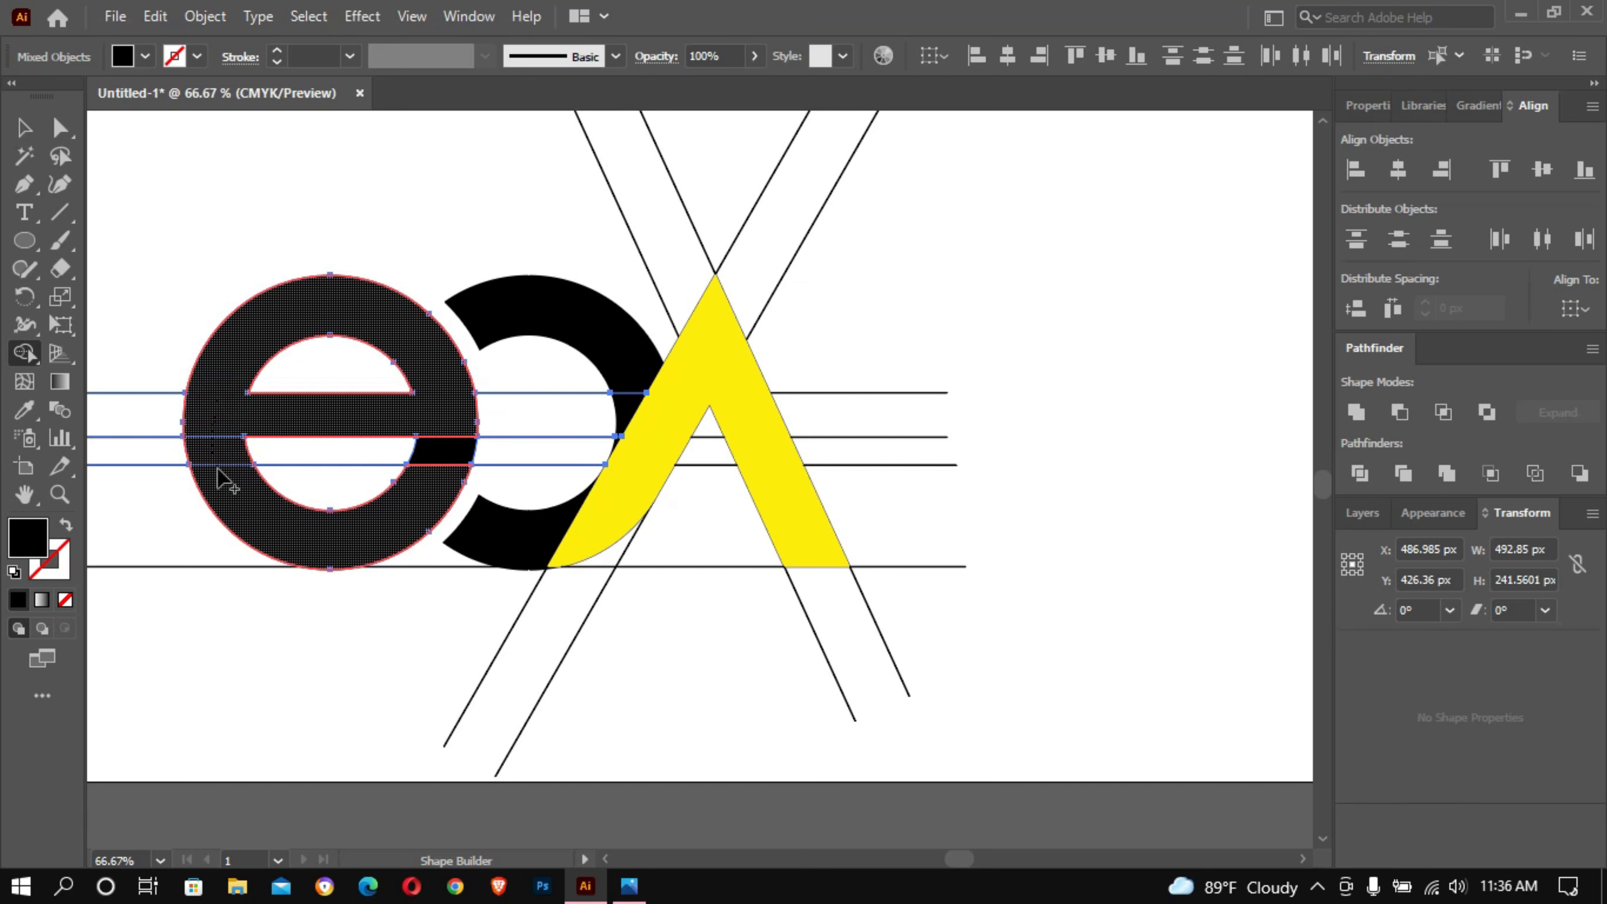
{"action": "left_click", "coordinate": [225, 481]}
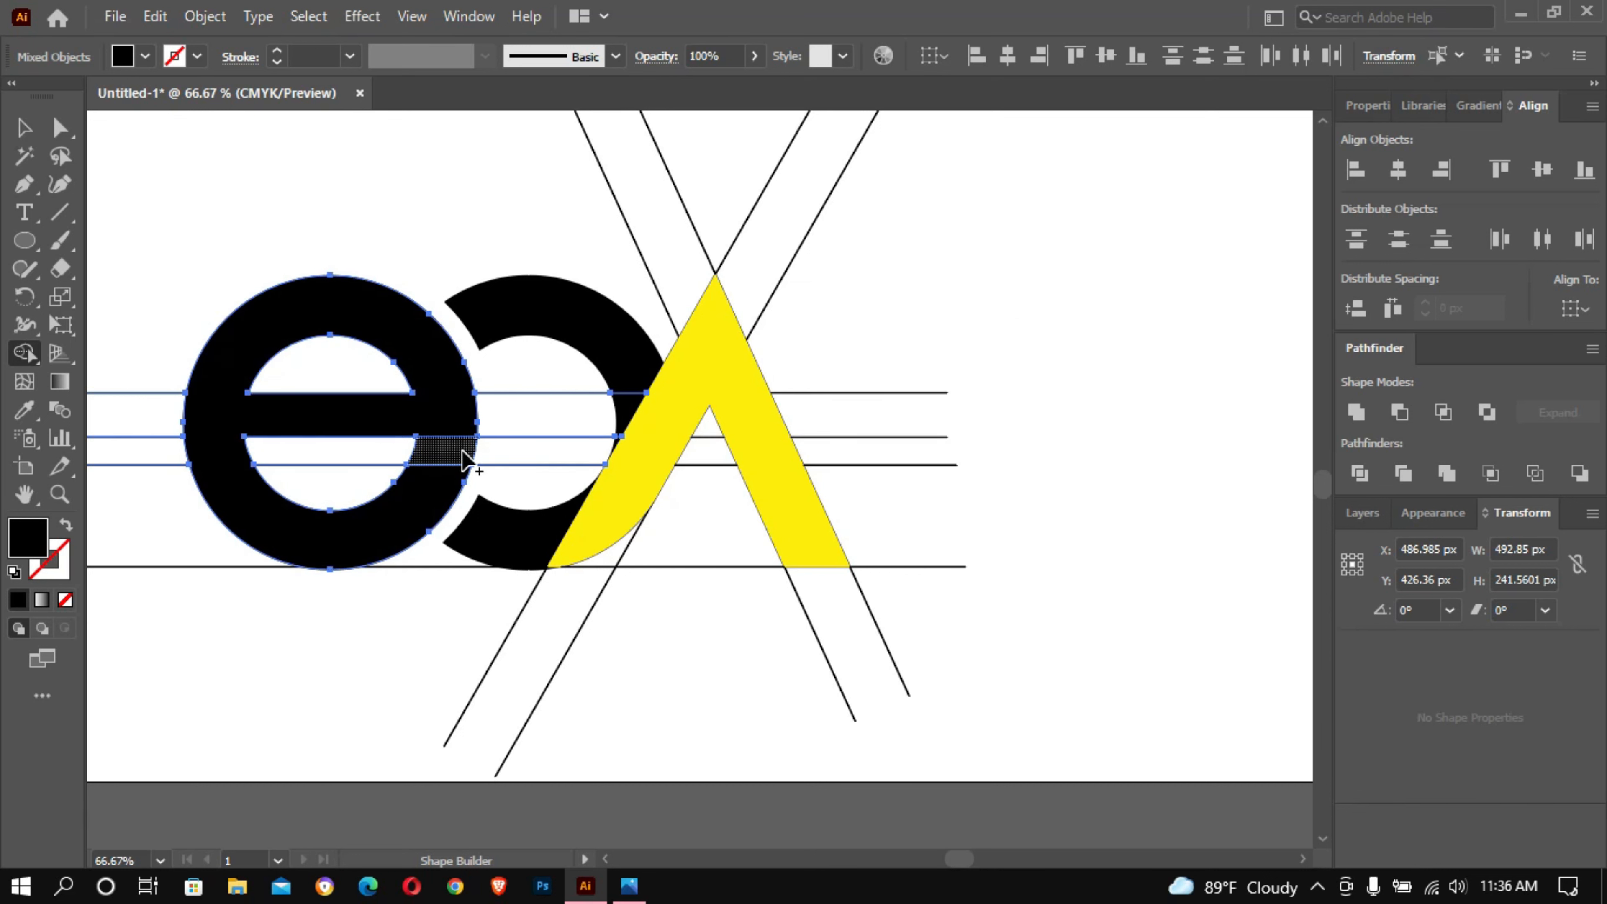
Step: Remove the left ring's right-hand piece just below the crossbar to open the letter e, and deselect
{"action": "left_click", "coordinate": [465, 459], "text": "alt"}
{"action": "key", "text": "v"}
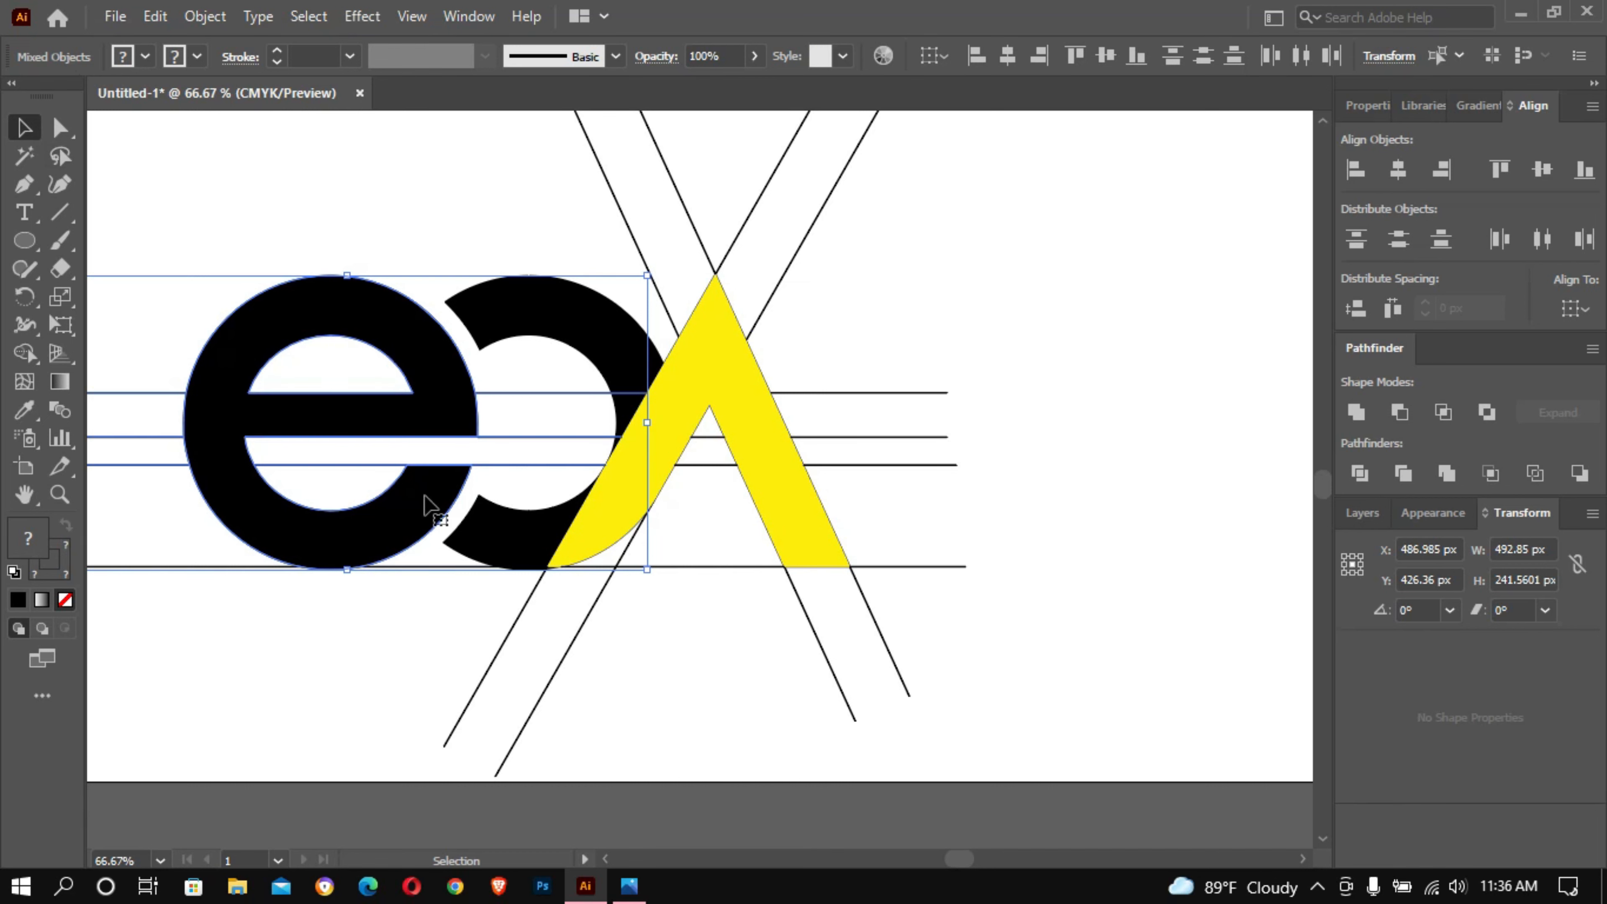
{"action": "left_click", "coordinate": [172, 149]}
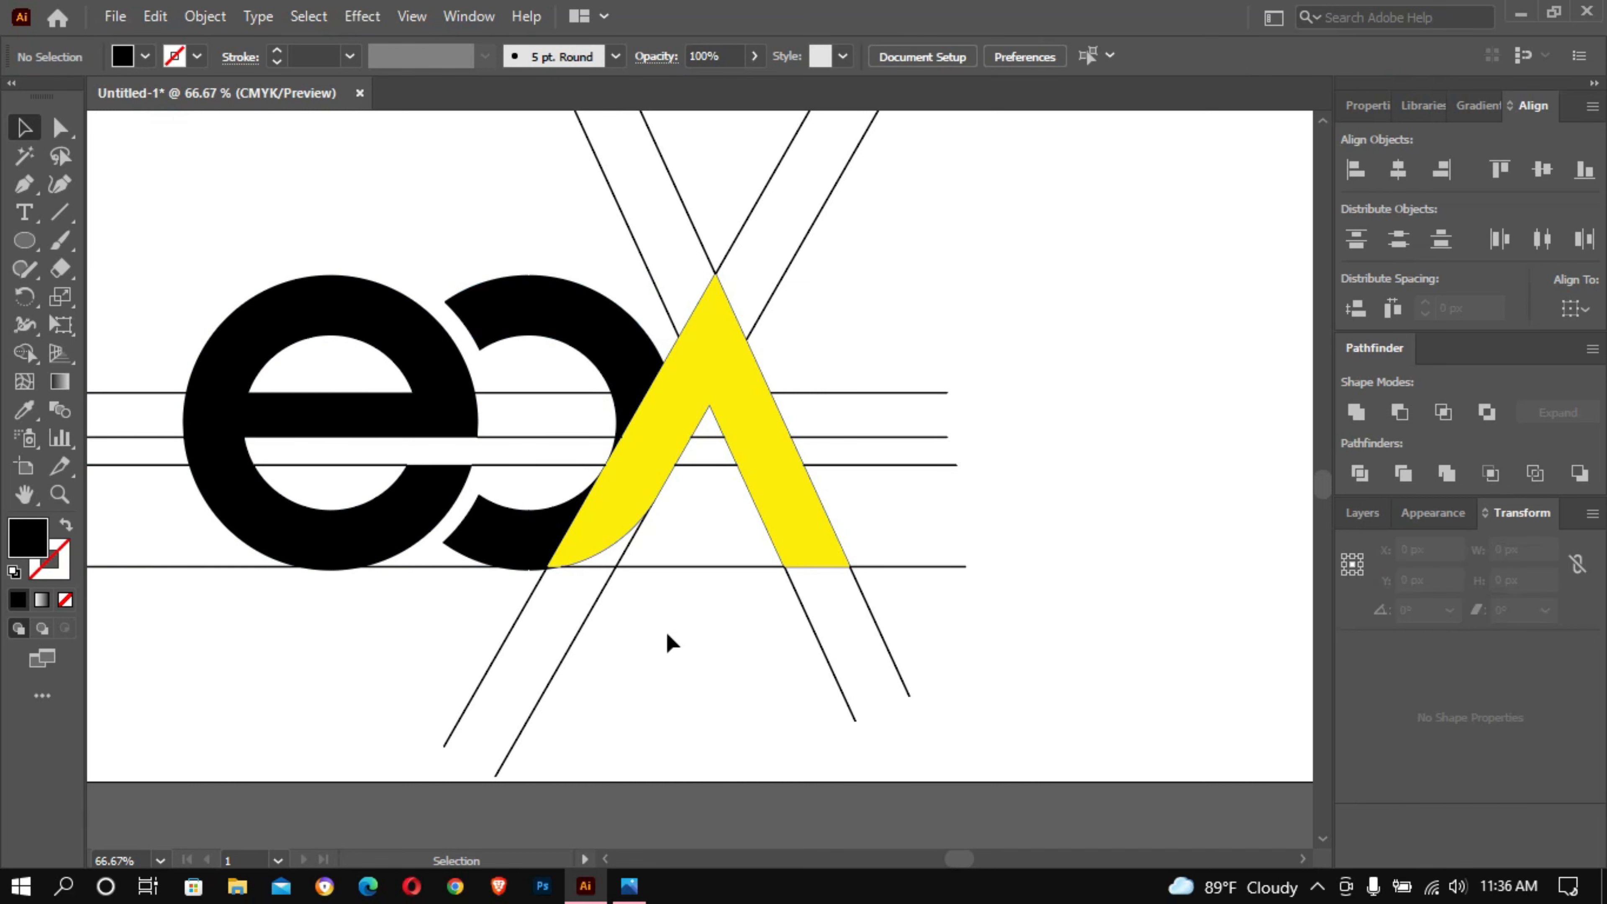
Step: Move the left segment of the bottom guide line up across both legs of the yellow A, at about Y 499 px
{"action": "left_click", "coordinate": [675, 566]}
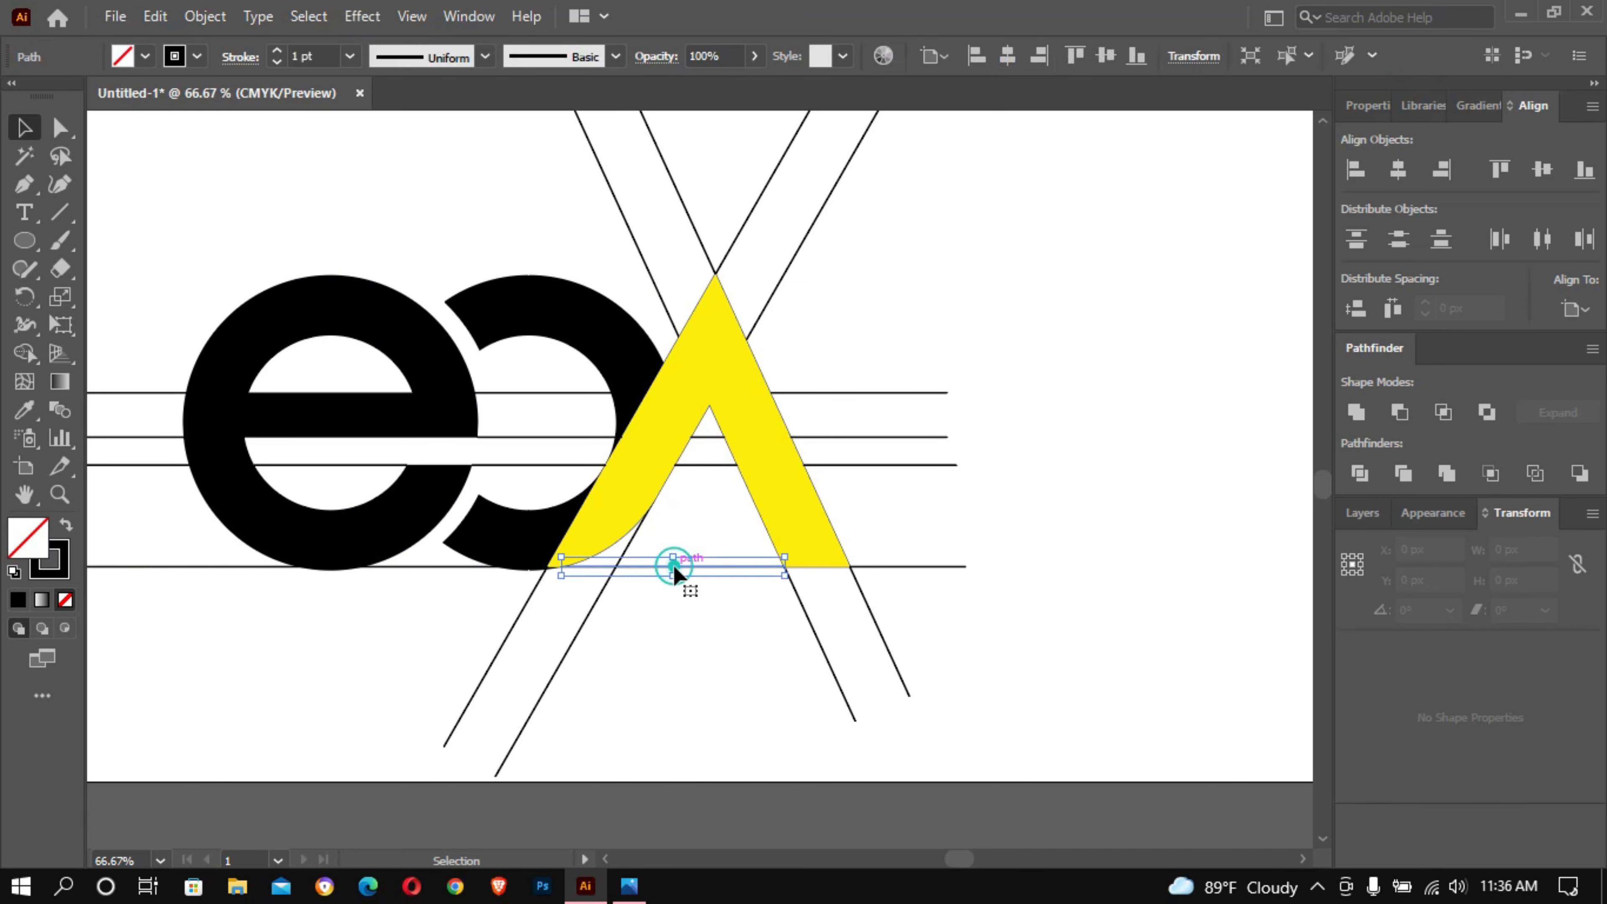
{"action": "left_click", "coordinate": [1000, 436]}
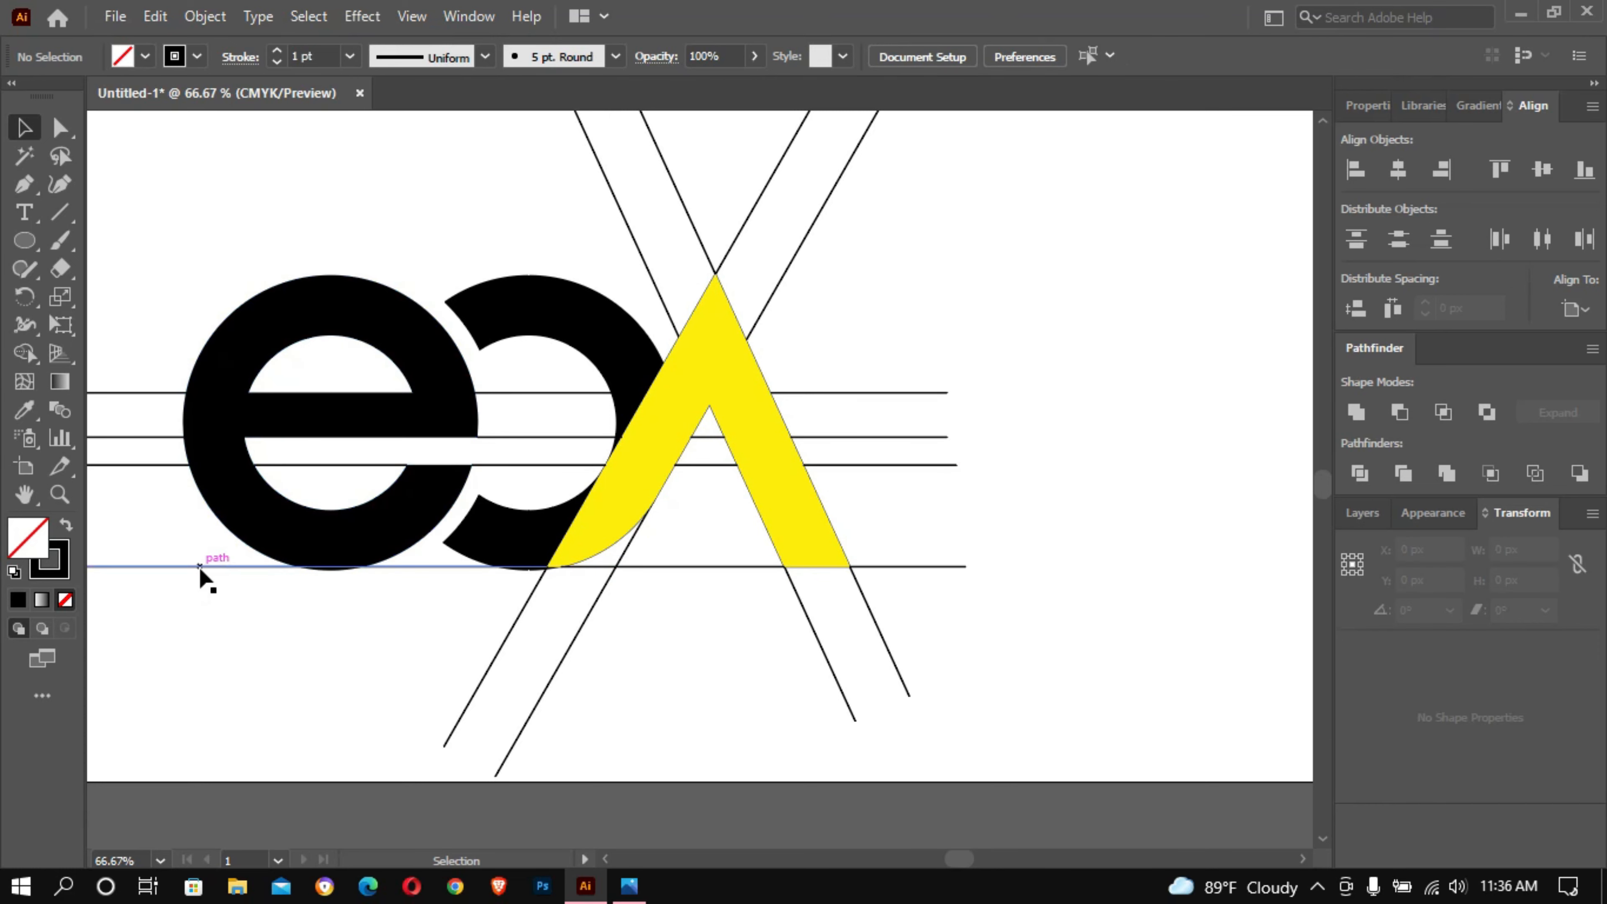
{"action": "left_click_drag", "start_coordinate": [199, 566], "coordinate": [595, 510]}
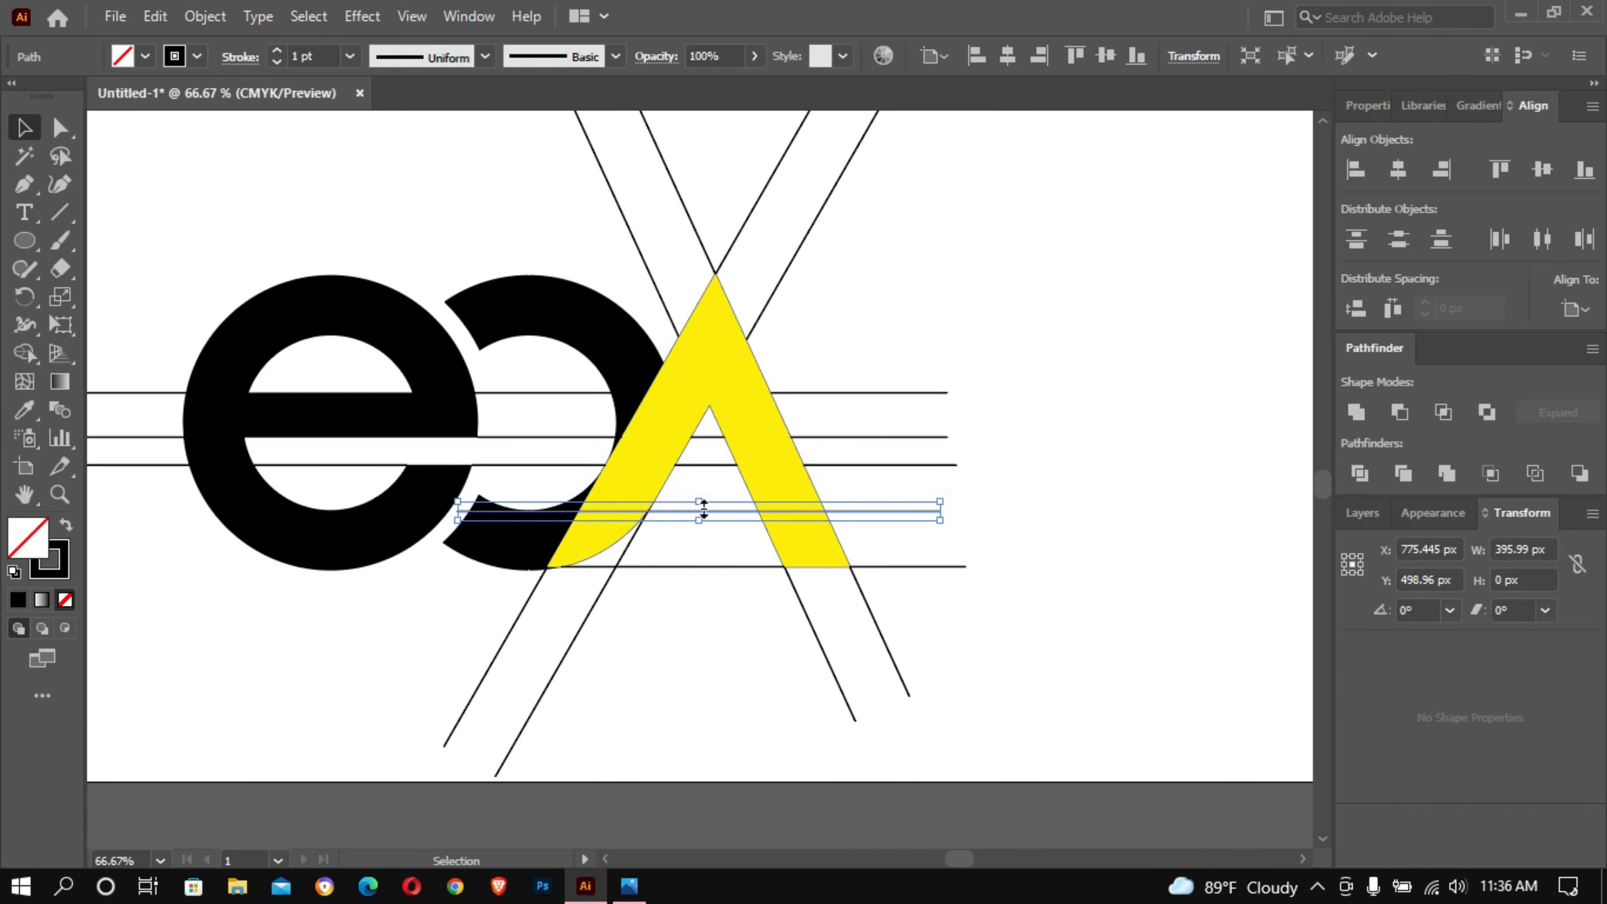
Step: Duplicate the moved guide line about 19 px above it and select the upper copy
{"action": "left_click_drag", "start_coordinate": [704, 513], "coordinate": [704, 488]}
{"action": "left_click", "coordinate": [1099, 438]}
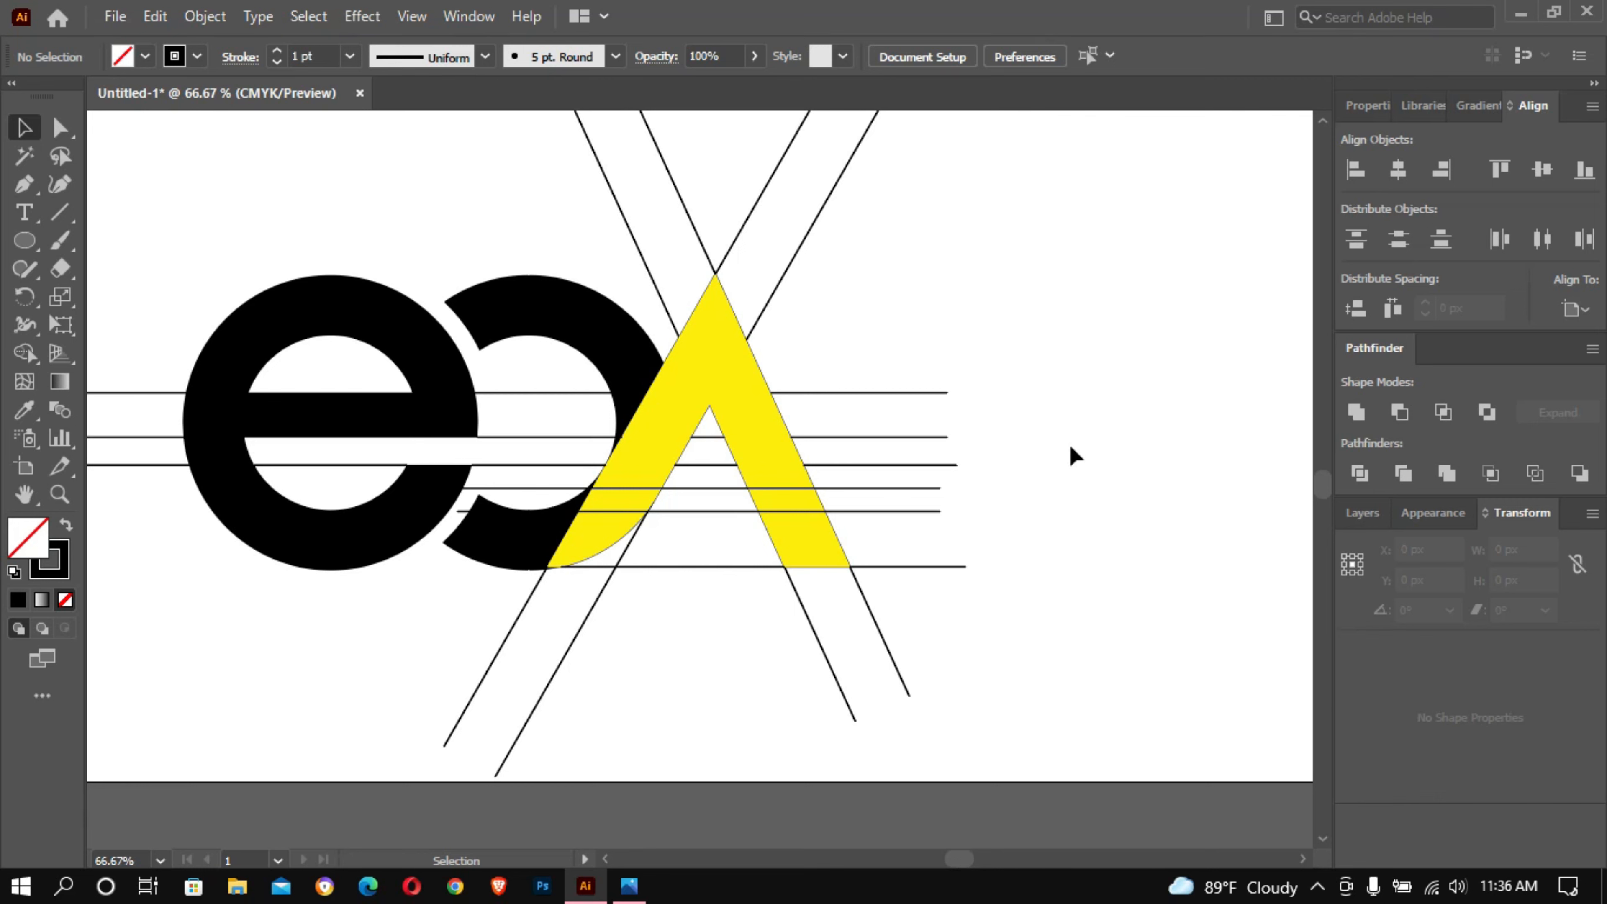
{"action": "left_click", "coordinate": [904, 489]}
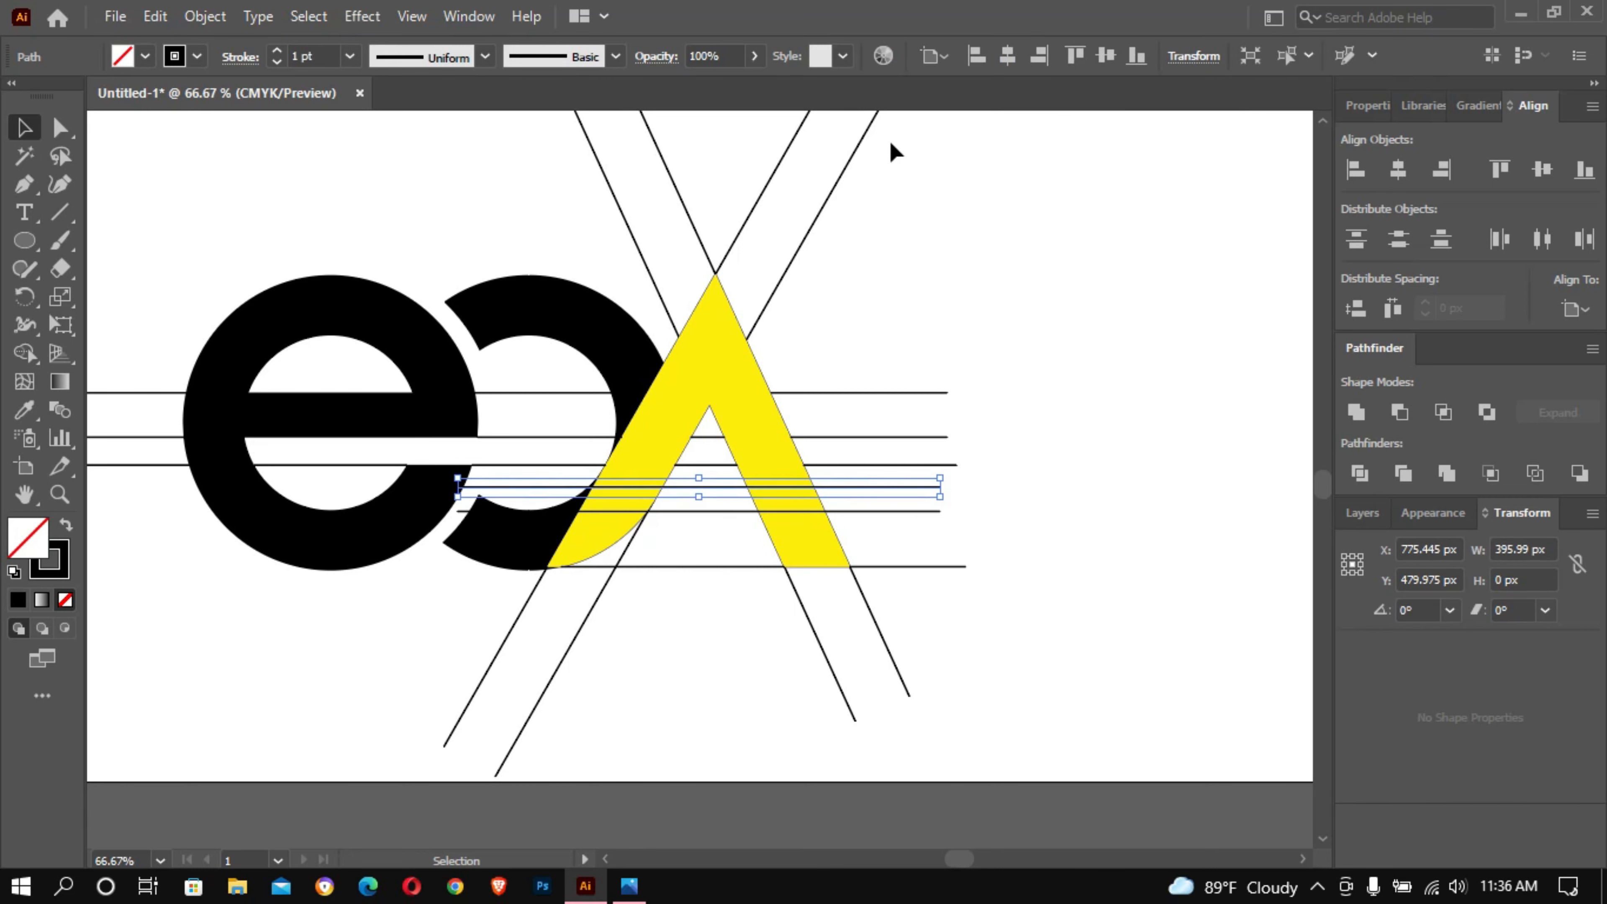
Step: Nudge the upper of the two added guide lines down to about Y 478 px across the yellow A, and deselect
{"action": "left_click", "coordinate": [1054, 144]}
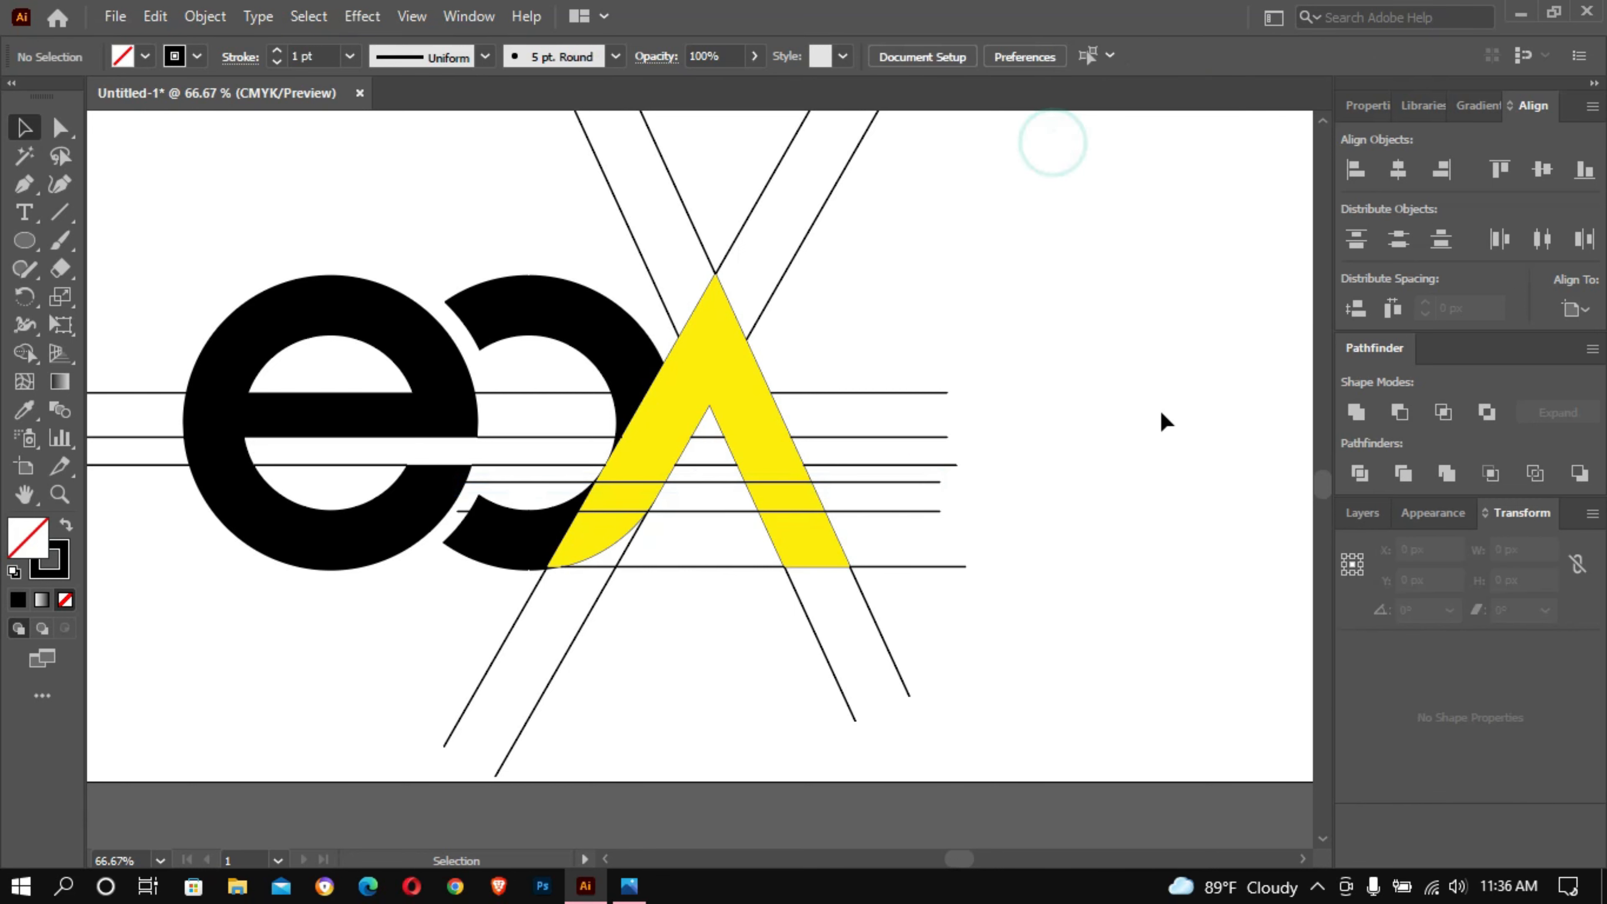
{"action": "left_click", "coordinate": [961, 524], "text": "ctrl"}
{"action": "left_click", "coordinate": [961, 523], "text": "ctrl"}
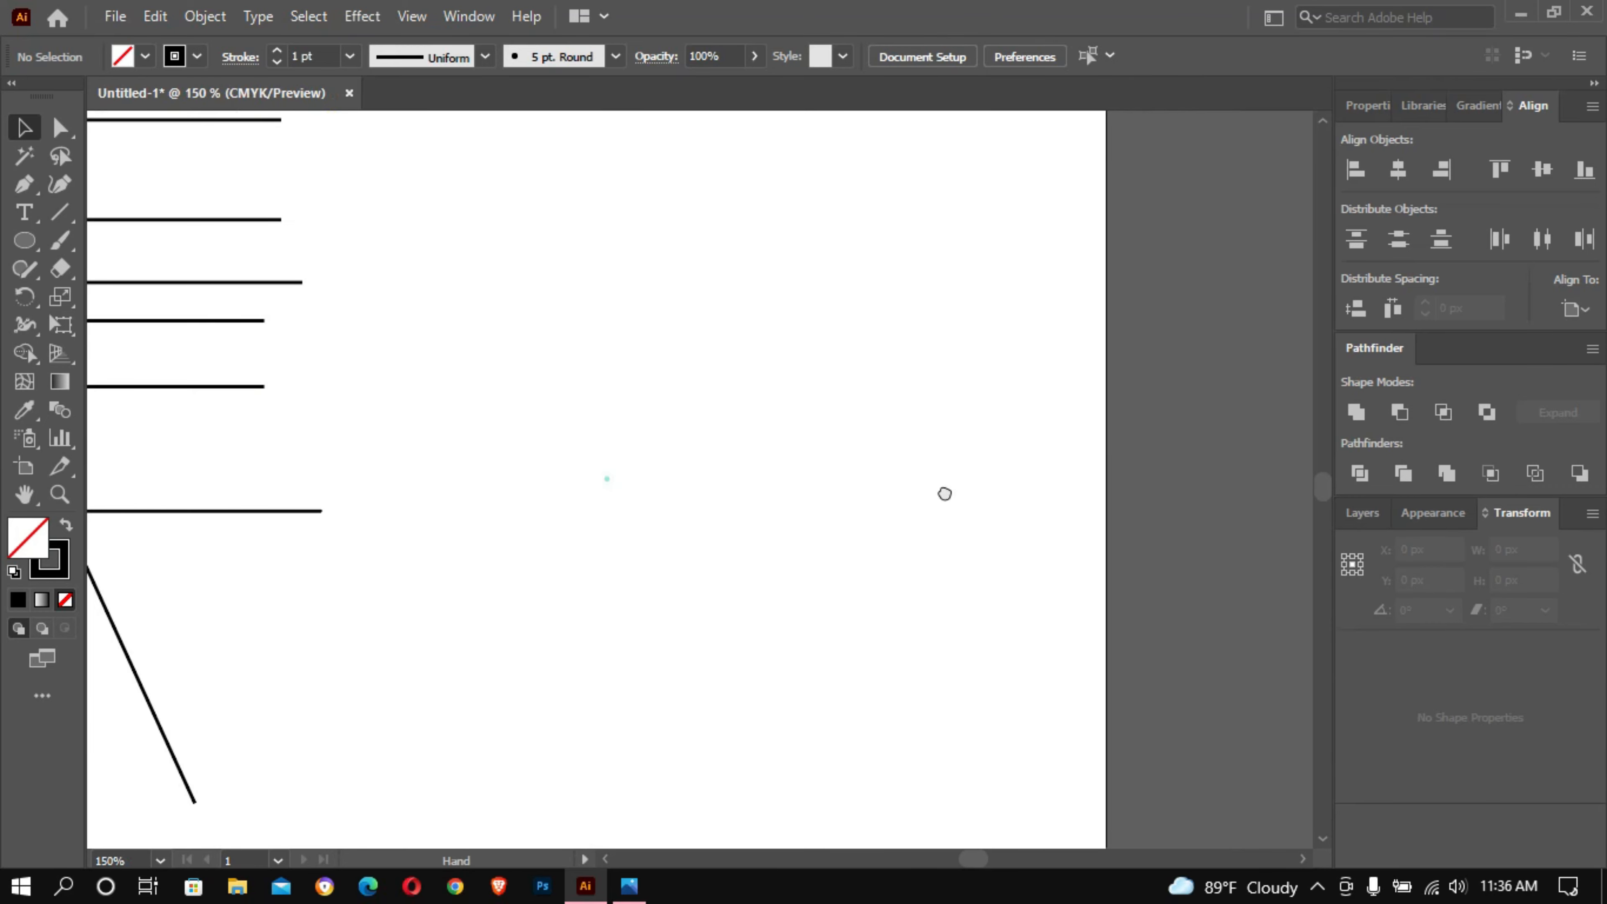
{"action": "left_click_drag", "start_coordinate": [339, 538], "coordinate": [1209, 540]}
{"action": "left_click", "coordinate": [856, 419]}
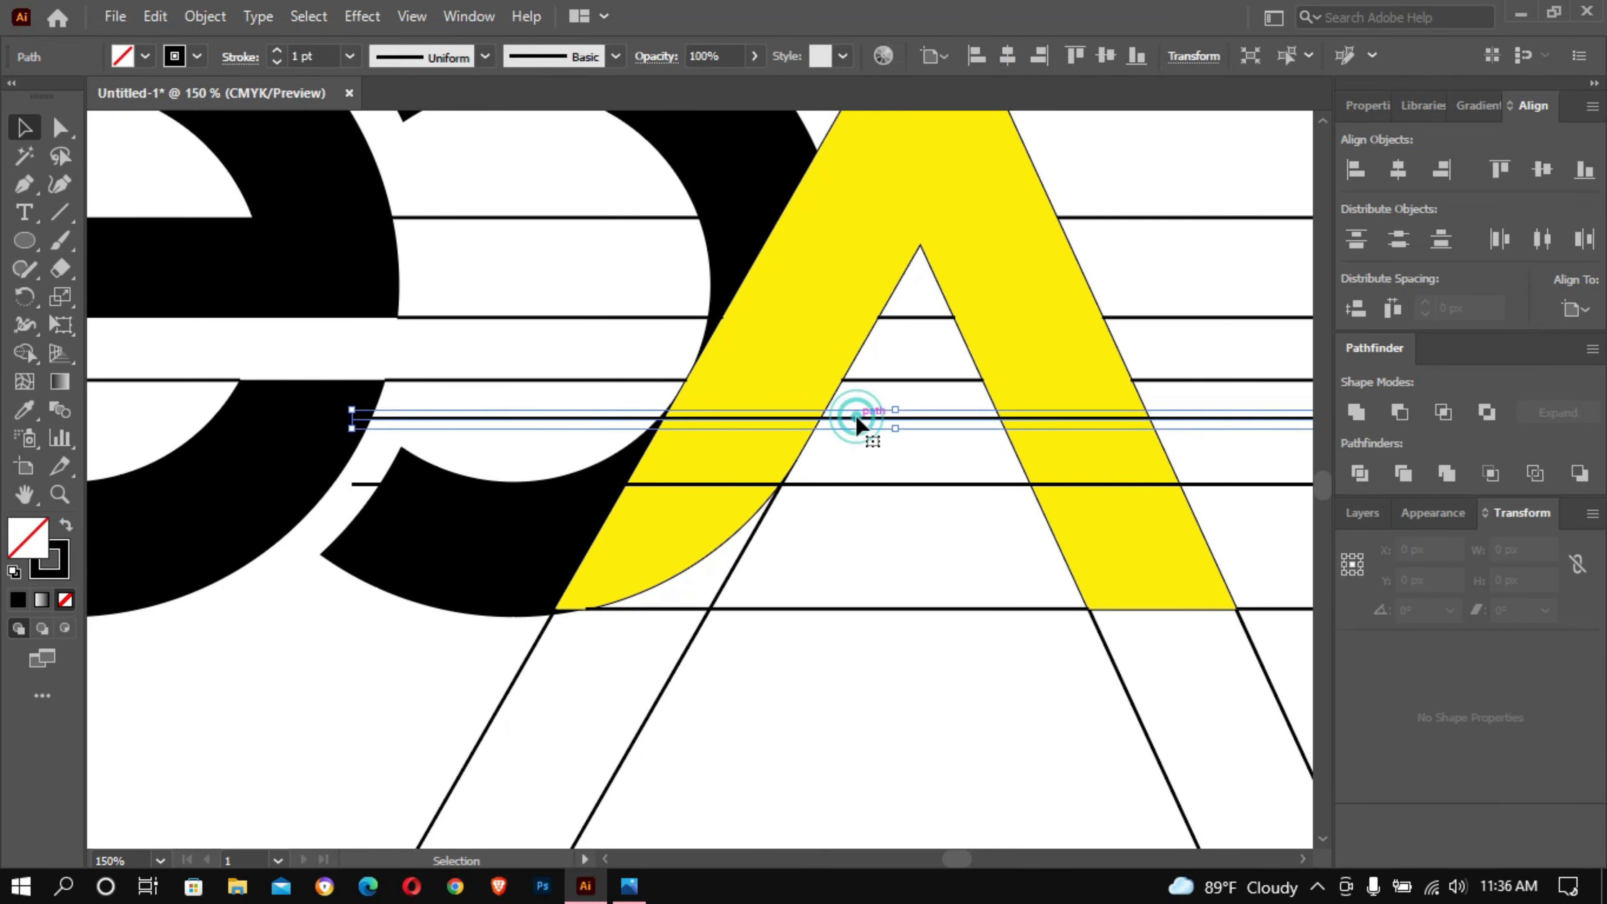
{"action": "key", "text": "Down"}
{"action": "key", "text": "Down"}
{"action": "key", "text": "Down"}
{"action": "left_click", "coordinate": [961, 725]}
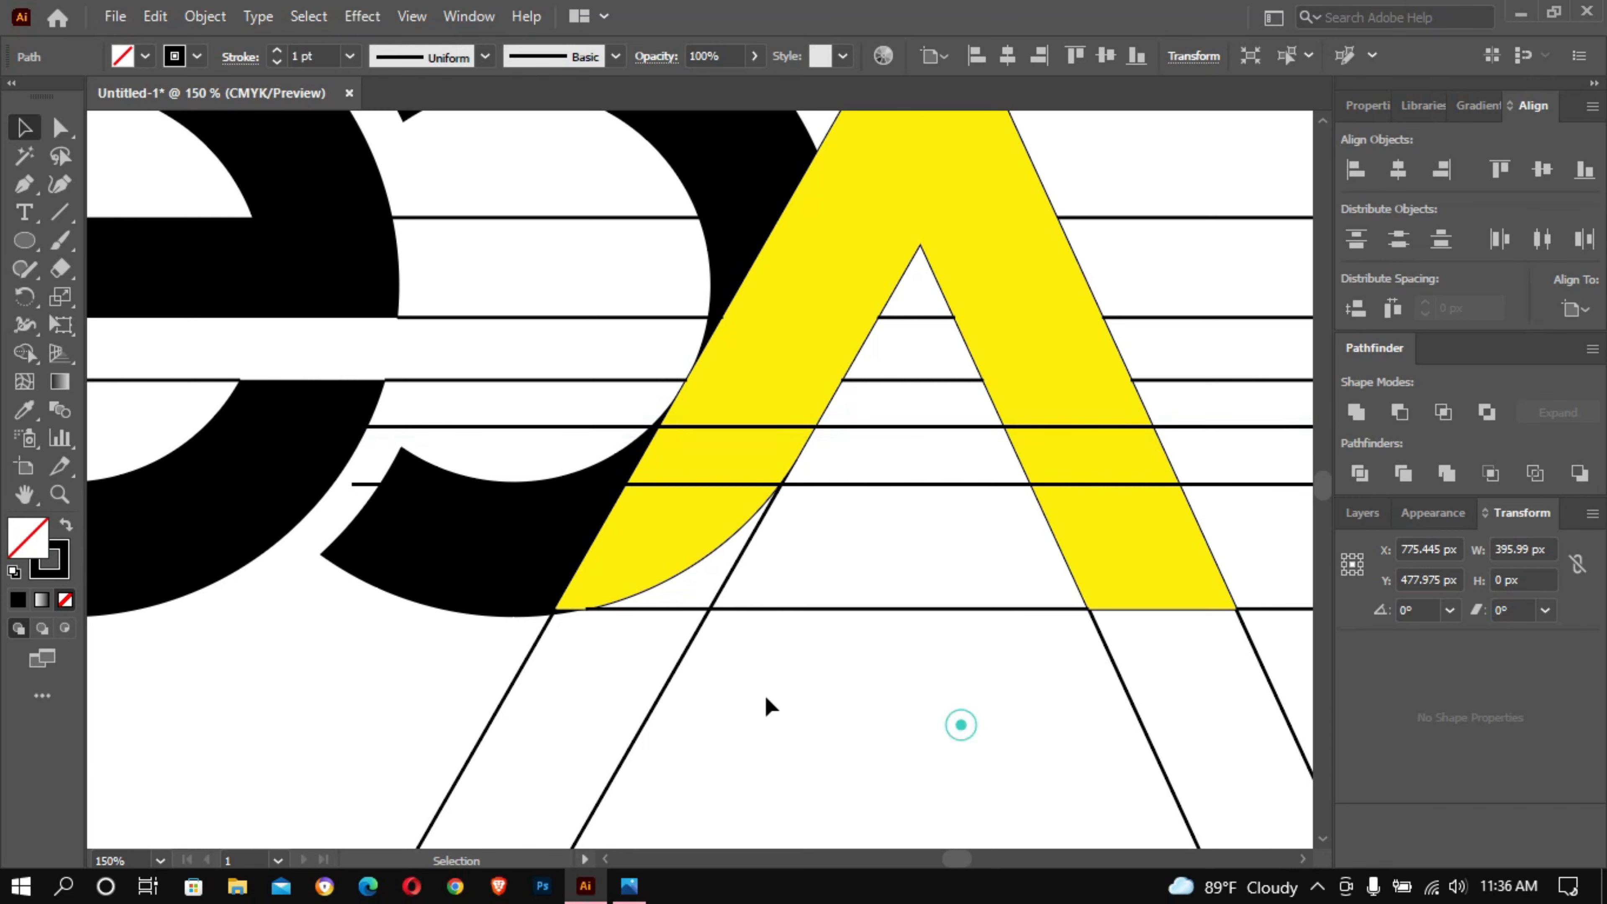
Step: Select the right ring, the A and the two added guides, and remove the band between the guides from the A's right leg
{"action": "left_click_drag", "start_coordinate": [491, 668], "coordinate": [833, 414]}
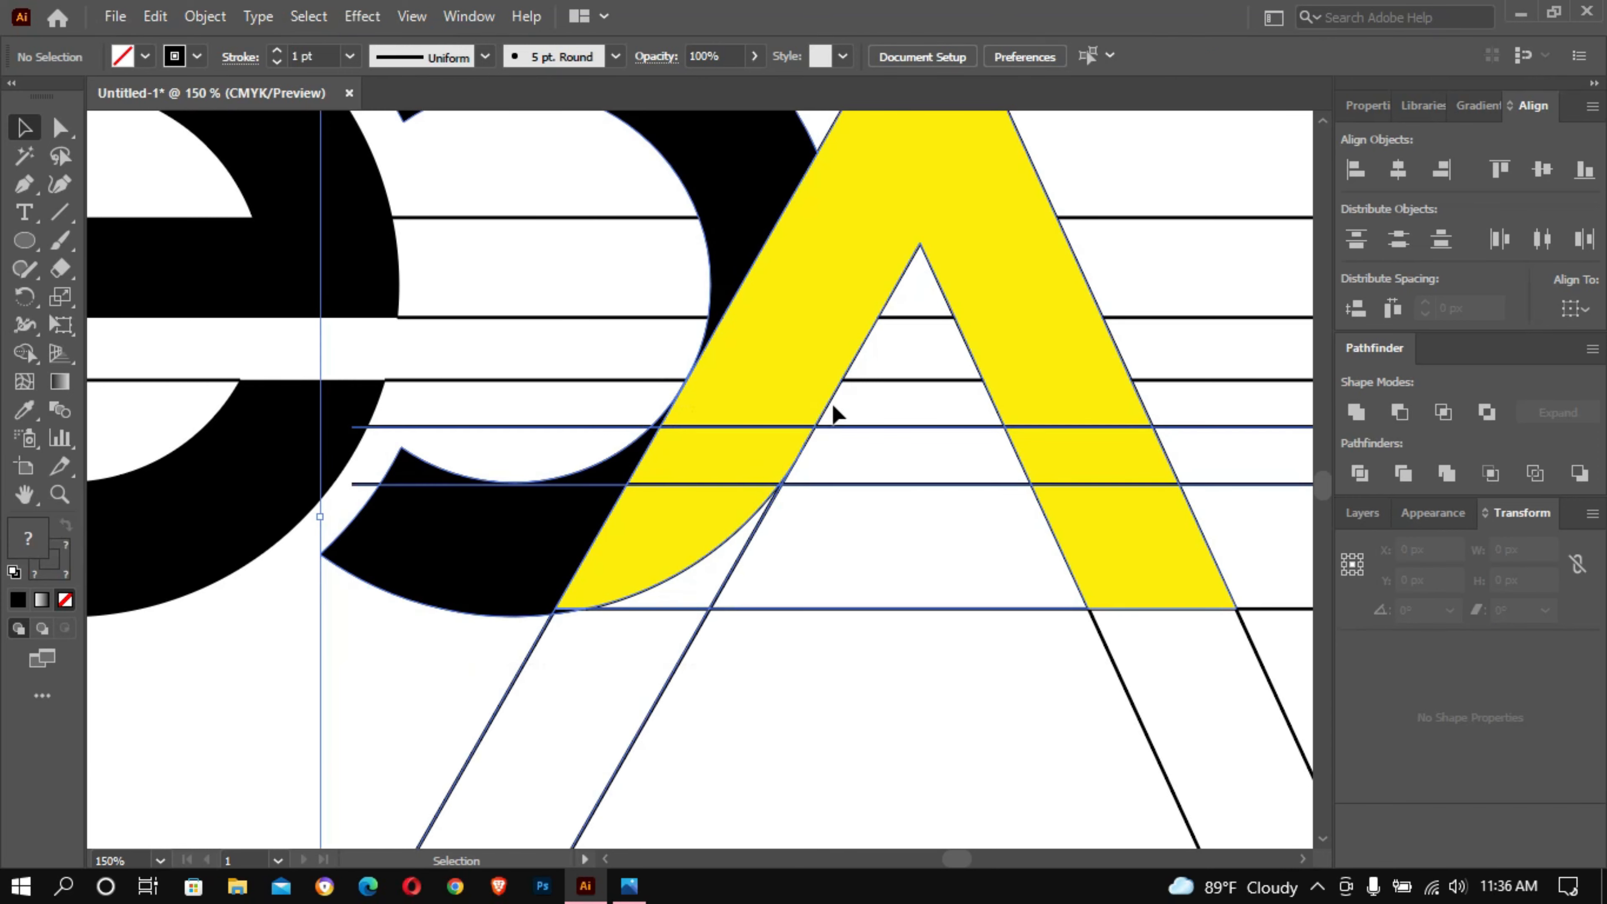
{"action": "left_click", "coordinate": [24, 353]}
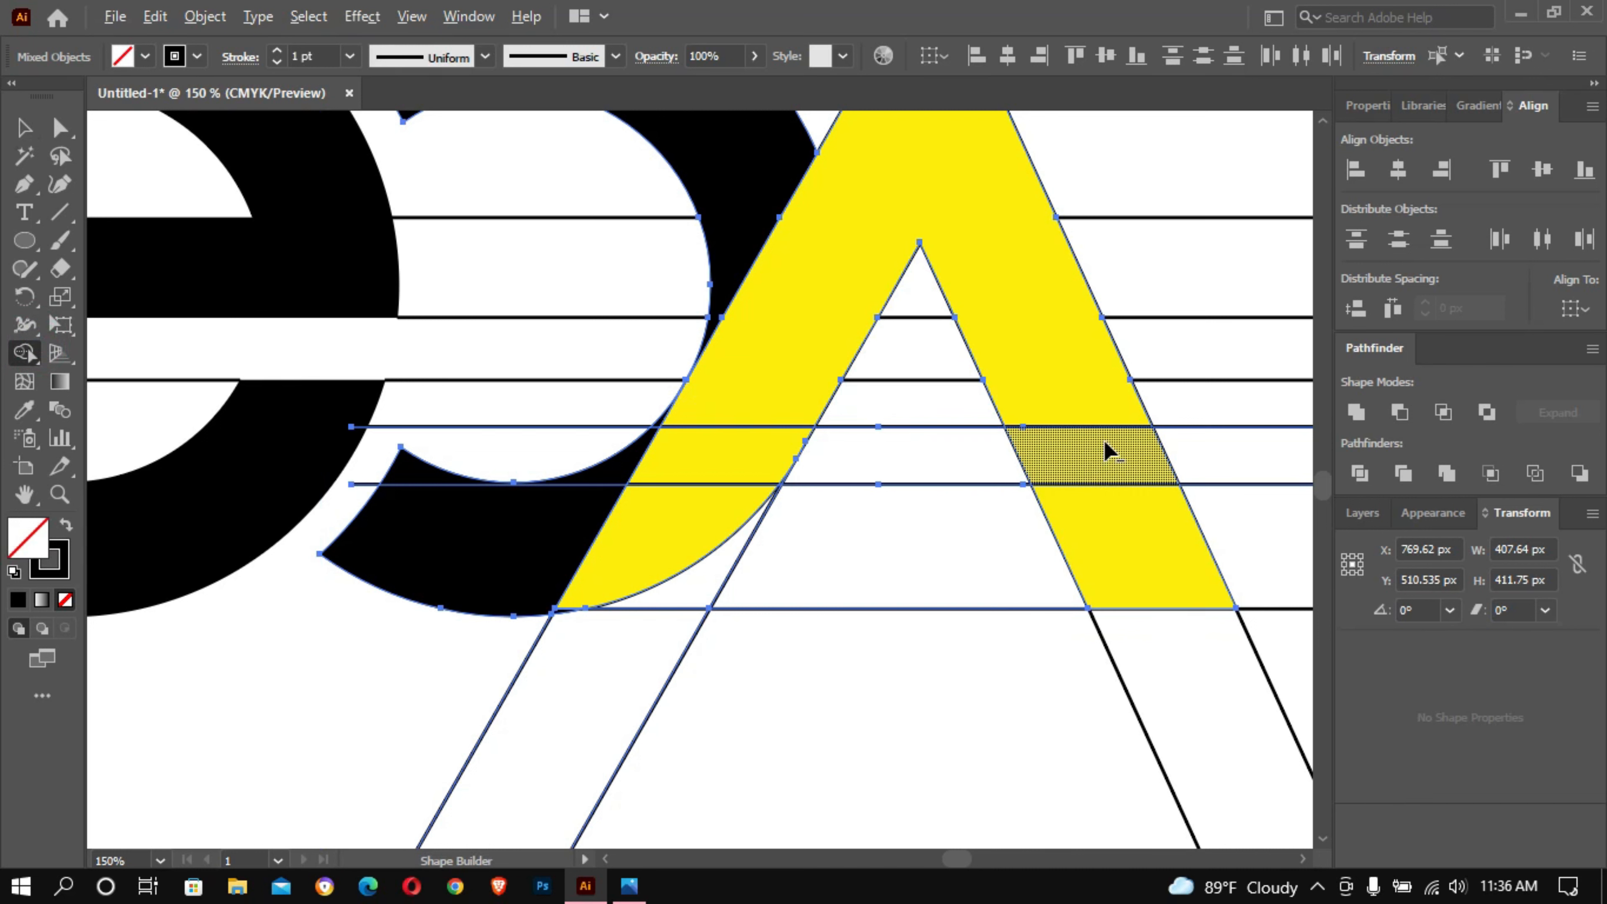
{"action": "left_click", "coordinate": [1109, 451], "text": "alt"}
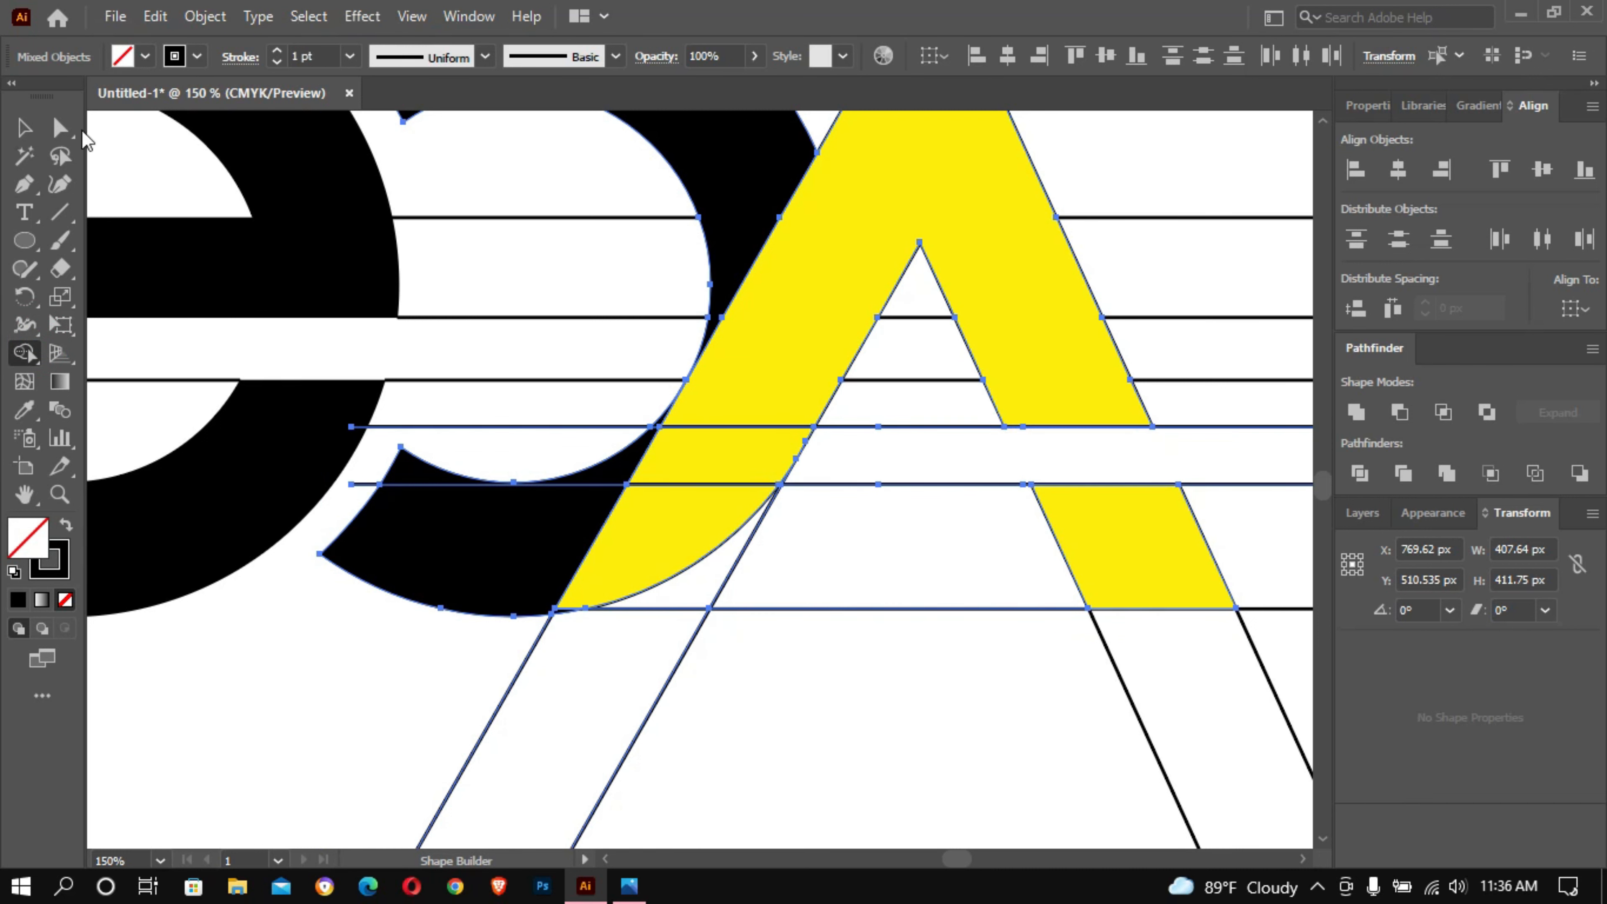
Step: Delete the horizontal guide segments beside the e, inside its opening and across the right ring, including both added guide lines
{"action": "left_click", "coordinate": [25, 129]}
{"action": "left_click", "coordinate": [660, 682], "text": "ctrl+alt"}
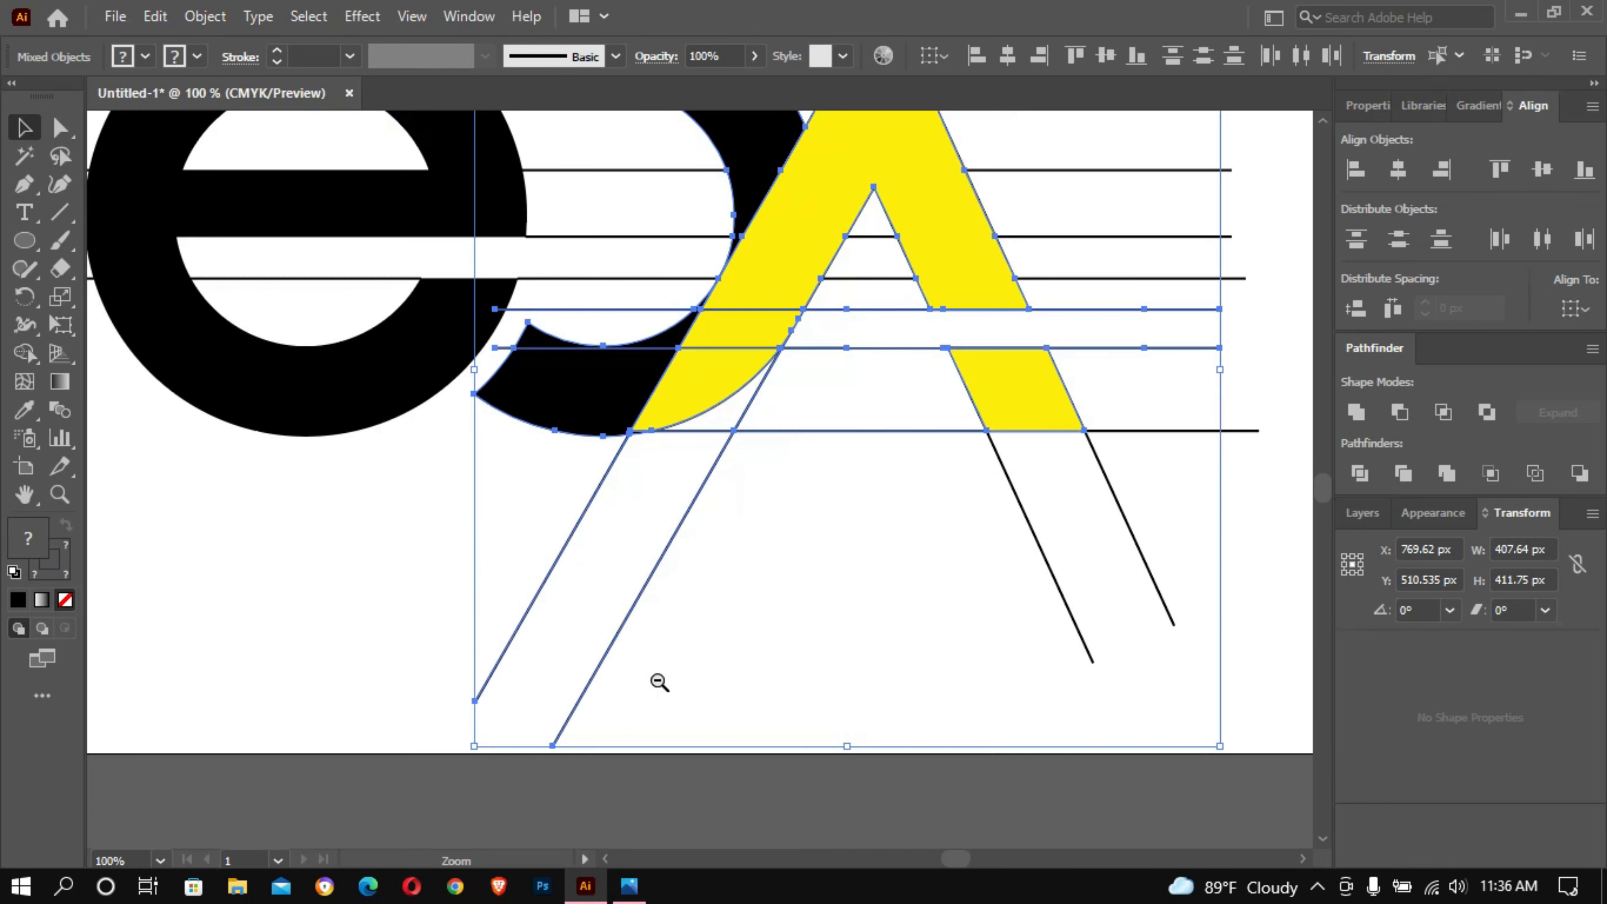
{"action": "left_click", "coordinate": [659, 682], "text": "ctrl+alt"}
{"action": "left_click_drag", "start_coordinate": [825, 367], "coordinate": [803, 691]}
{"action": "left_click_drag", "start_coordinate": [217, 377], "coordinate": [235, 572]}
{"action": "key", "text": "Delete"}
{"action": "left_click", "coordinate": [395, 539]}
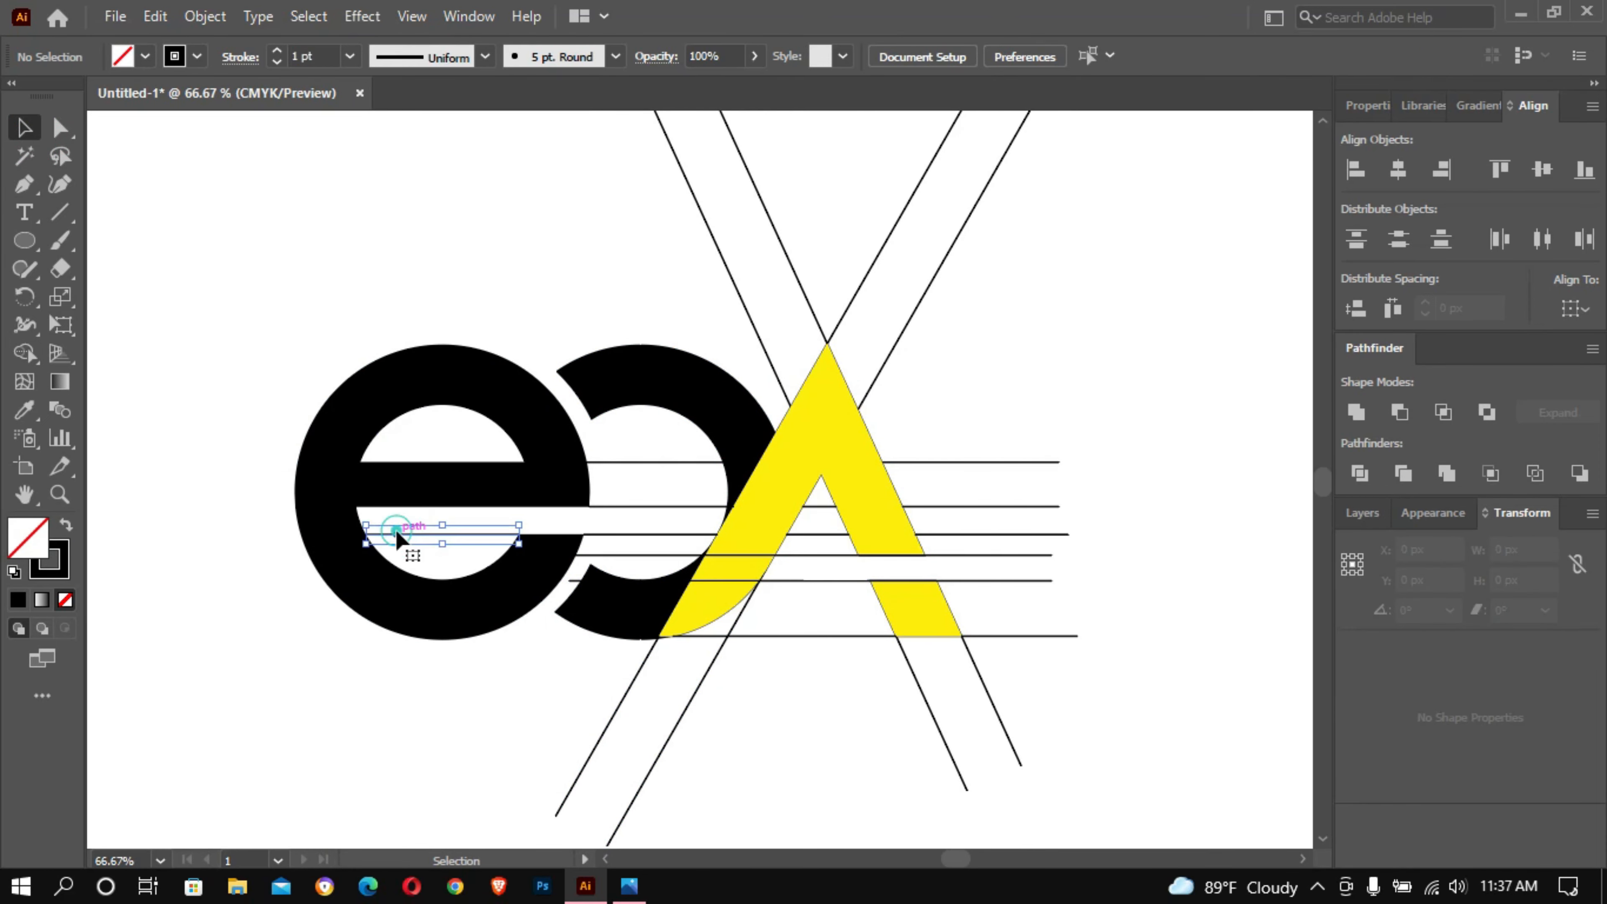
{"action": "key", "text": "Delete"}
{"action": "left_click", "coordinate": [652, 558]}
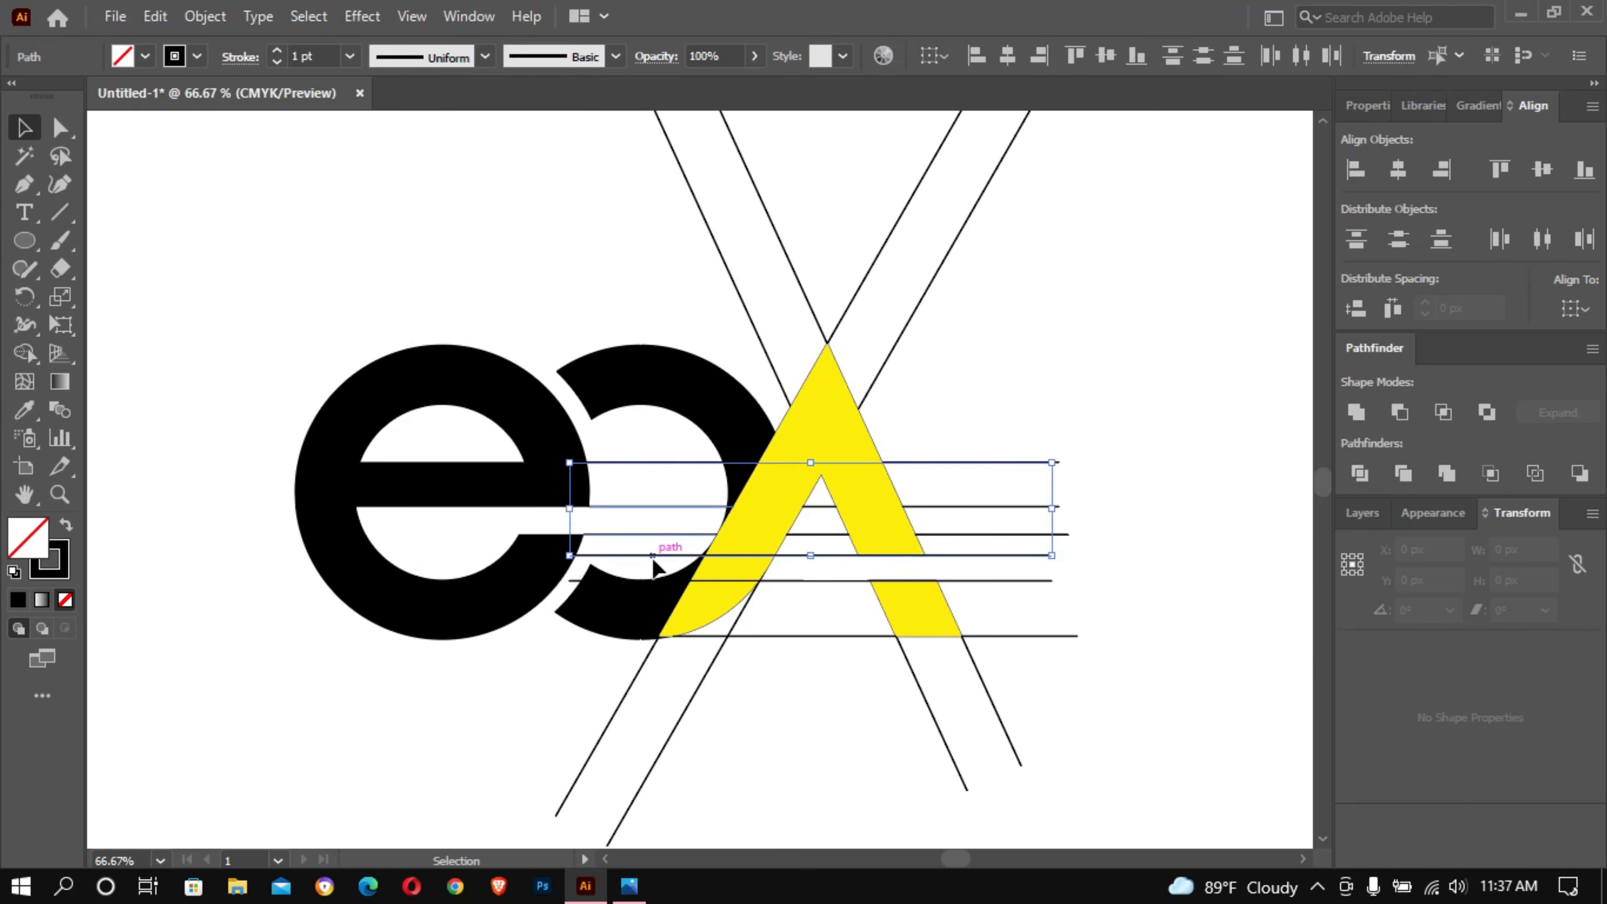
{"action": "key", "text": "Delete"}
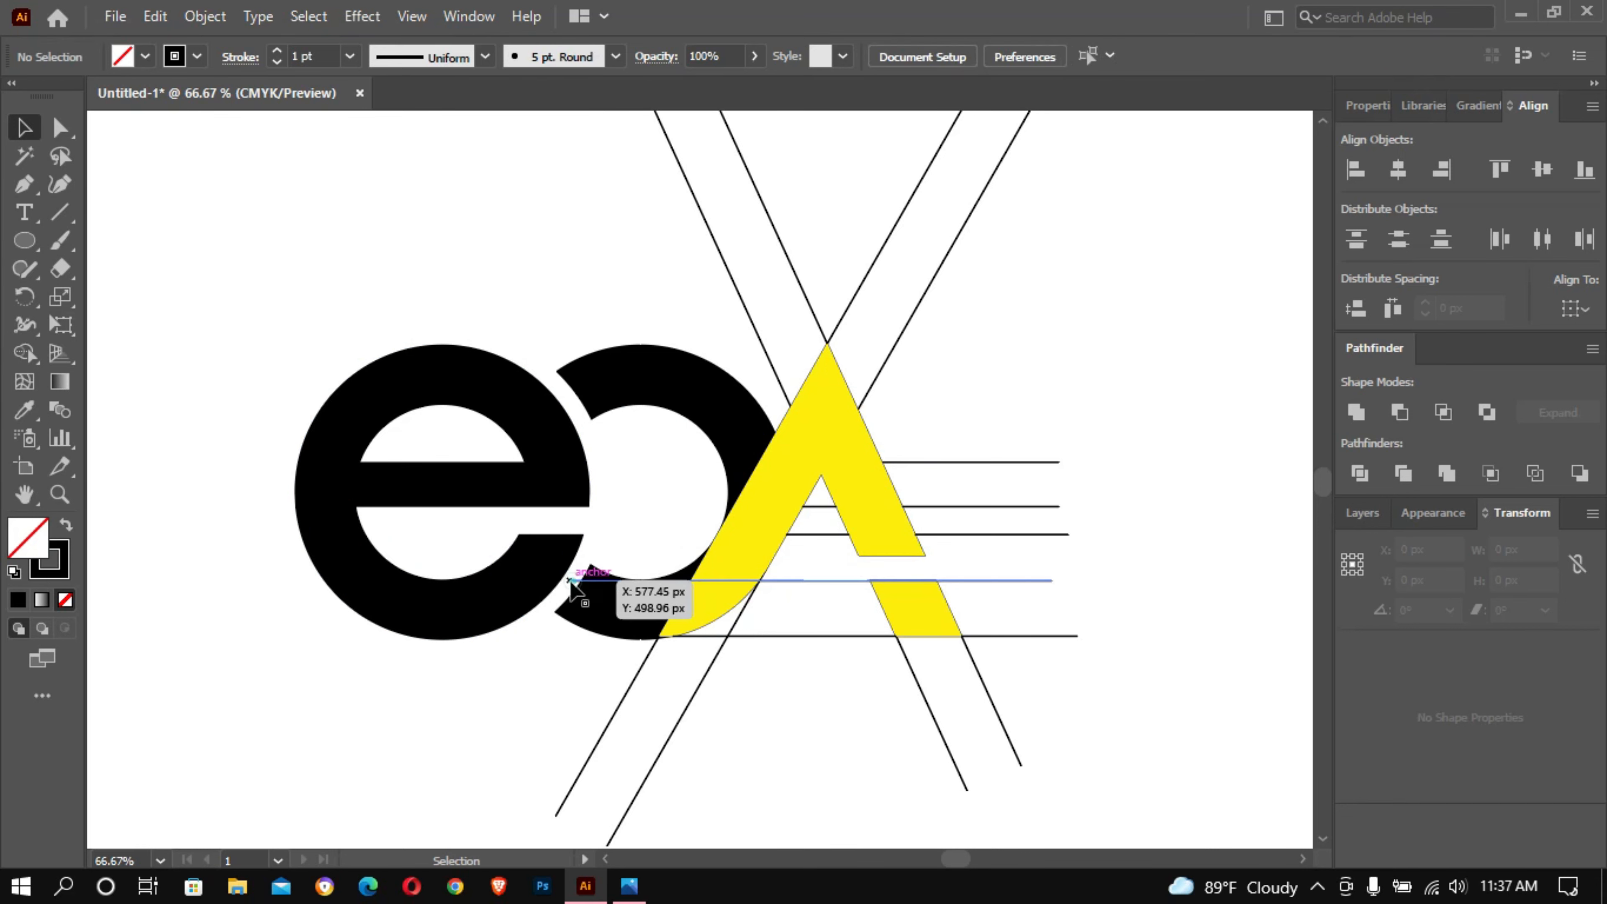
{"action": "left_click", "coordinate": [574, 581]}
{"action": "key", "text": "Delete"}
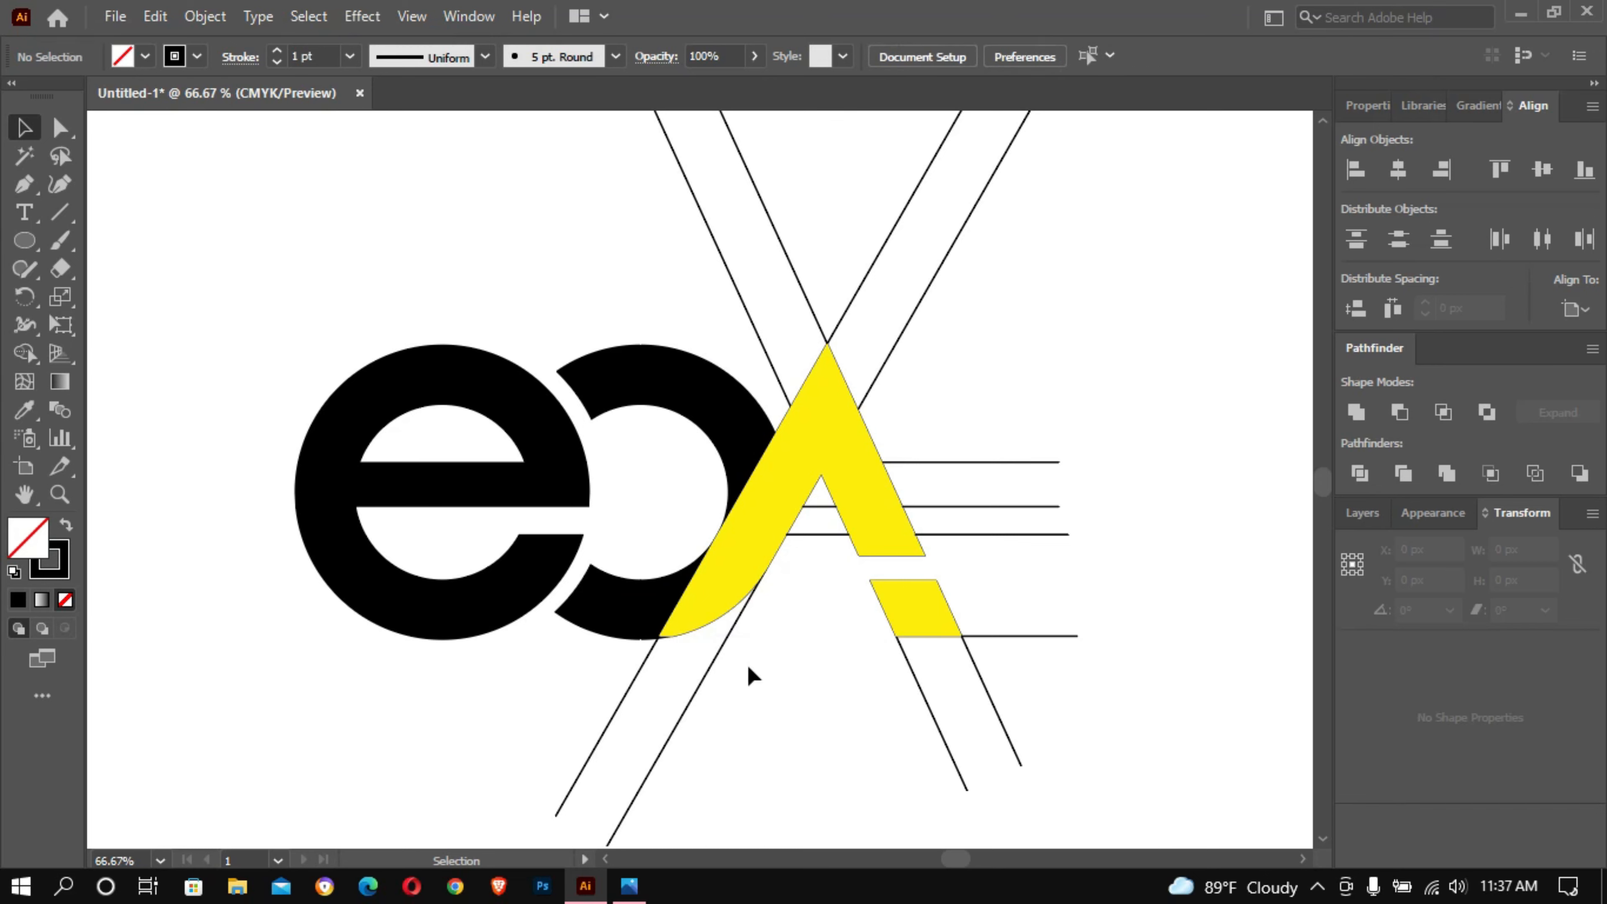
Step: Delete the slanted guide lines below the letters and the remaining horizontal guides on the A's right side
{"action": "left_click_drag", "start_coordinate": [746, 661], "coordinate": [638, 667]}
{"action": "key", "text": "Delete"}
{"action": "left_click_drag", "start_coordinate": [998, 614], "coordinate": [803, 742]}
{"action": "key", "text": "Delete"}
{"action": "key", "text": "Delete"}
{"action": "left_click_drag", "start_coordinate": [981, 419], "coordinate": [985, 562]}
{"action": "key", "text": "Delete"}
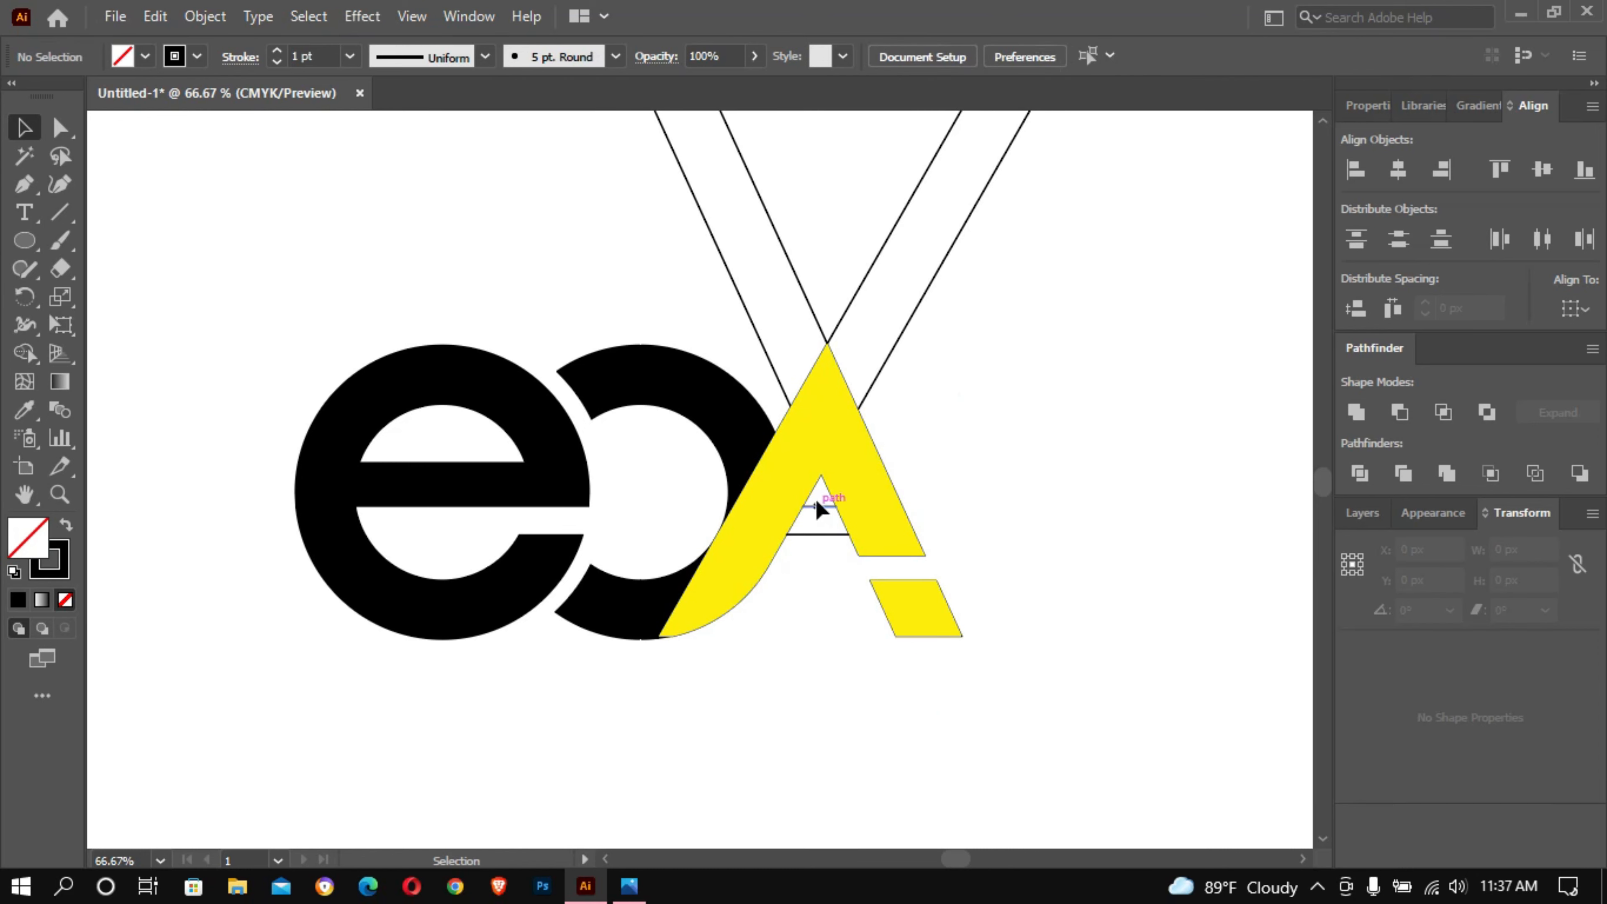
Step: Delete the slanted guides above the A and the short guide segments between its legs, and deselect
{"action": "left_click_drag", "start_coordinate": [1004, 259], "coordinate": [673, 216]}
{"action": "key", "text": "Delete"}
{"action": "left_click_drag", "start_coordinate": [820, 558], "coordinate": [820, 560]}
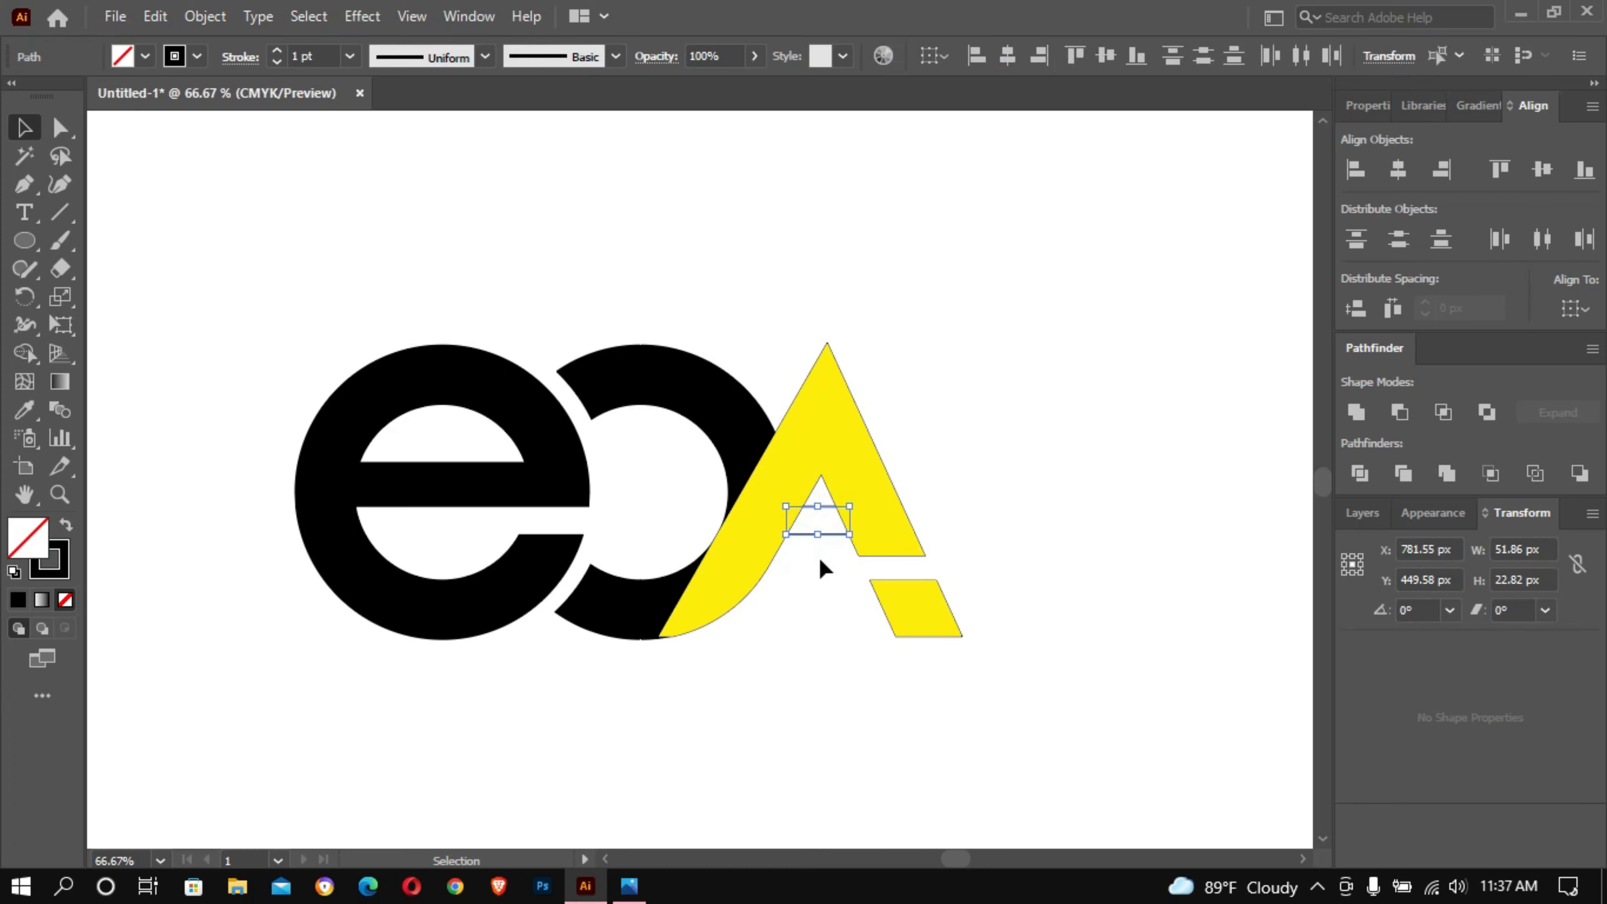
{"action": "key", "text": "Delete"}
{"action": "left_click_drag", "start_coordinate": [961, 400], "coordinate": [386, 652]}
{"action": "left_click", "coordinate": [1181, 434]}
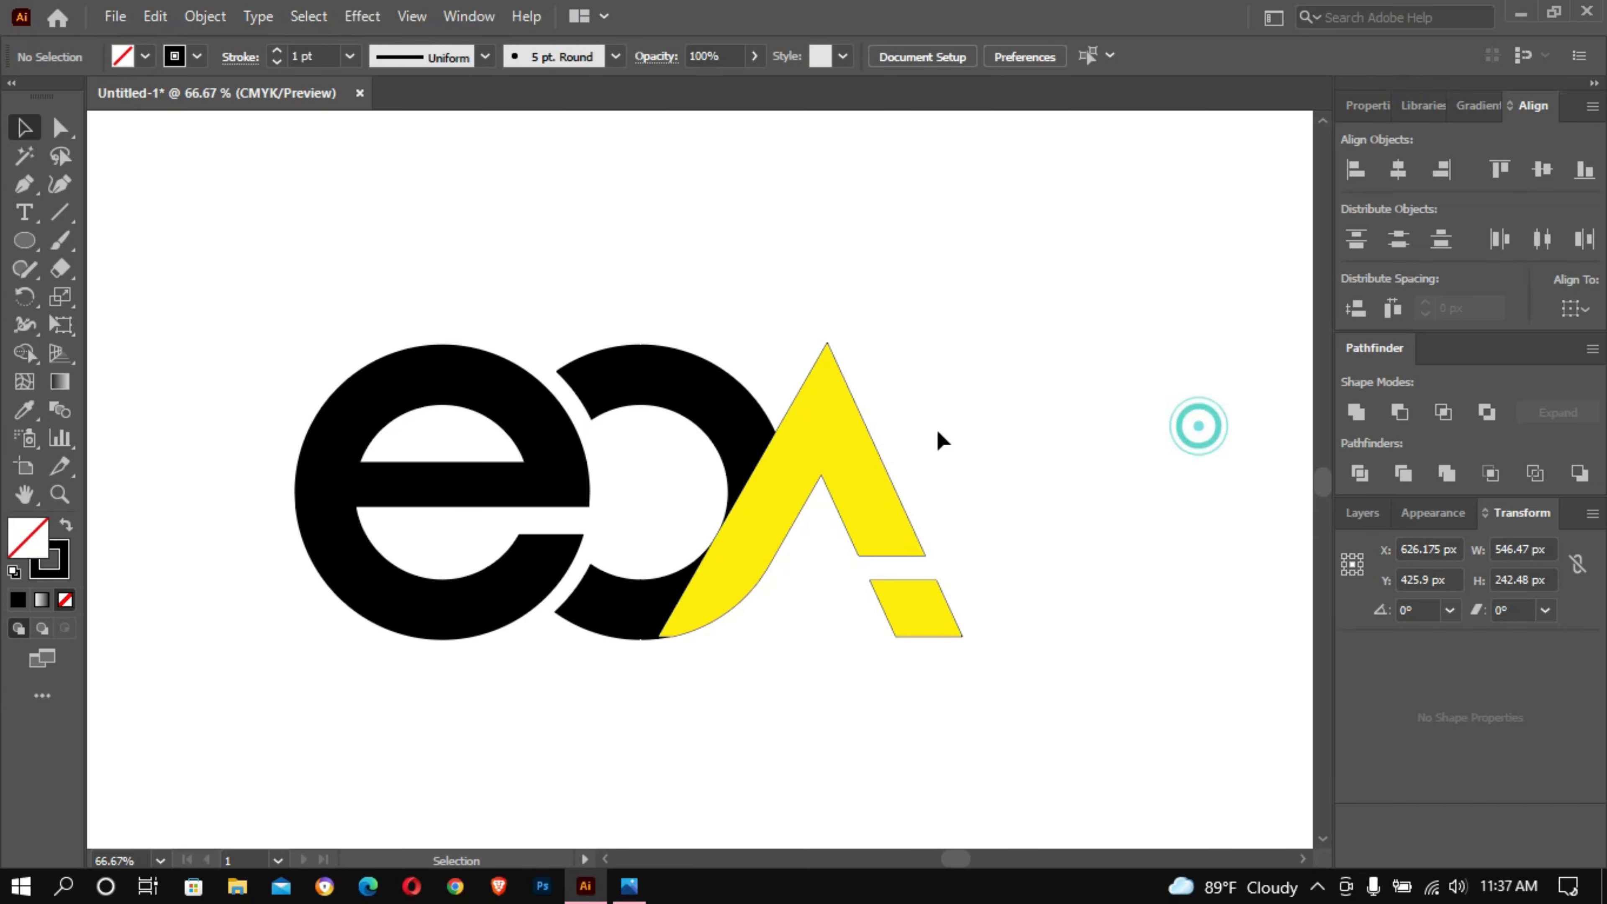
Step: Set the stroke to None on the main yellow A shape and on its detached lower leg piece
{"action": "left_click", "coordinate": [858, 437]}
{"action": "left_click", "coordinate": [195, 57]}
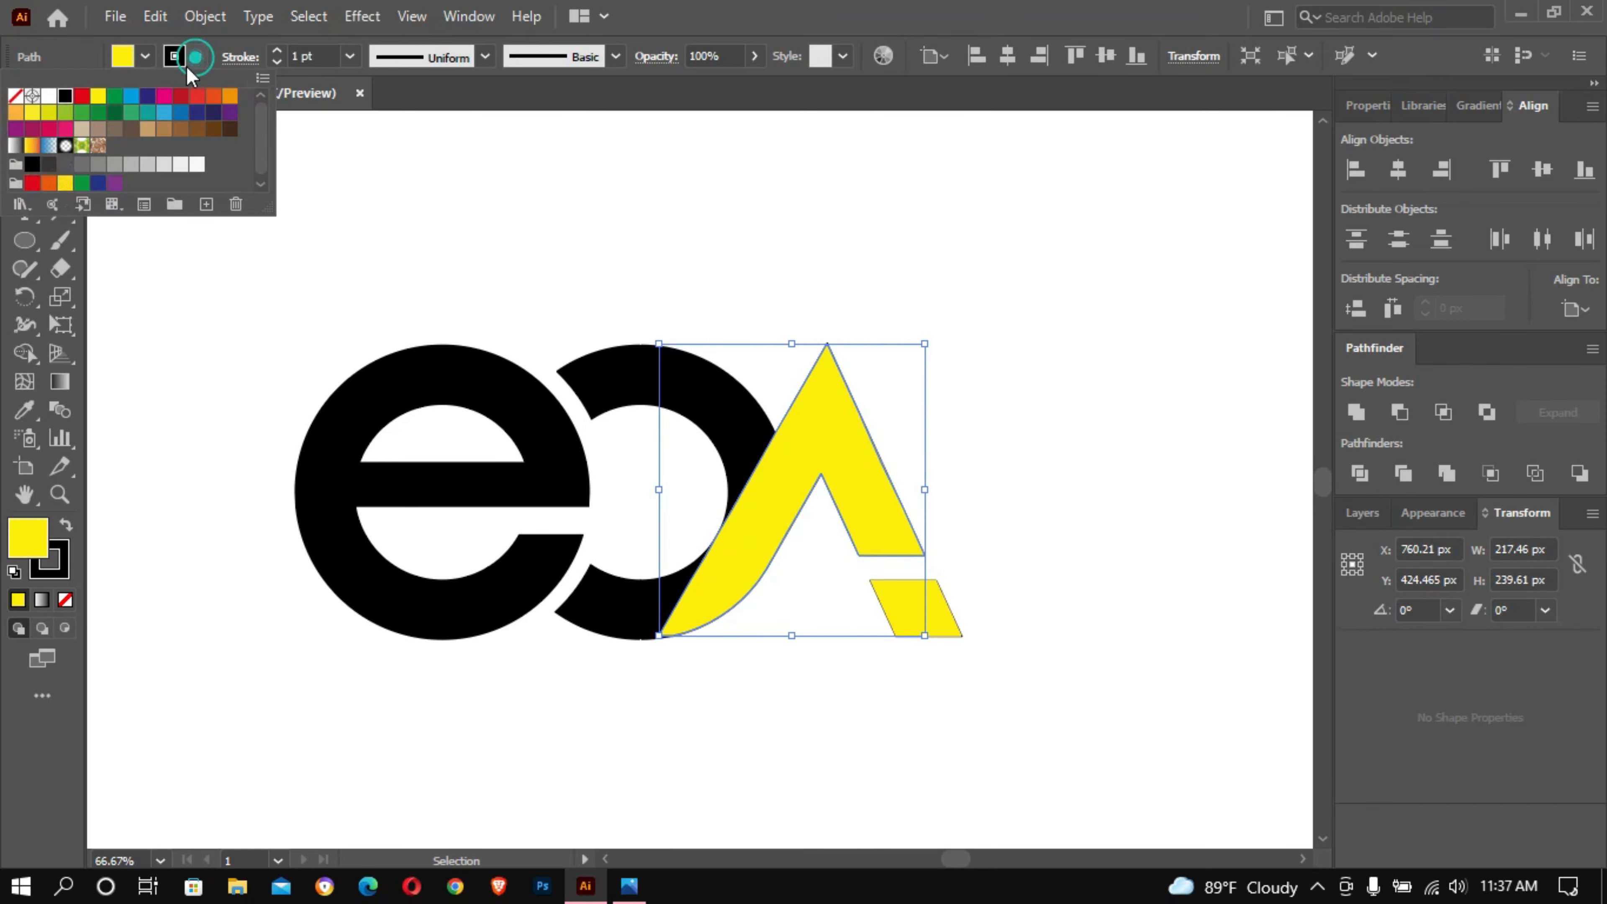
{"action": "left_click", "coordinate": [17, 97]}
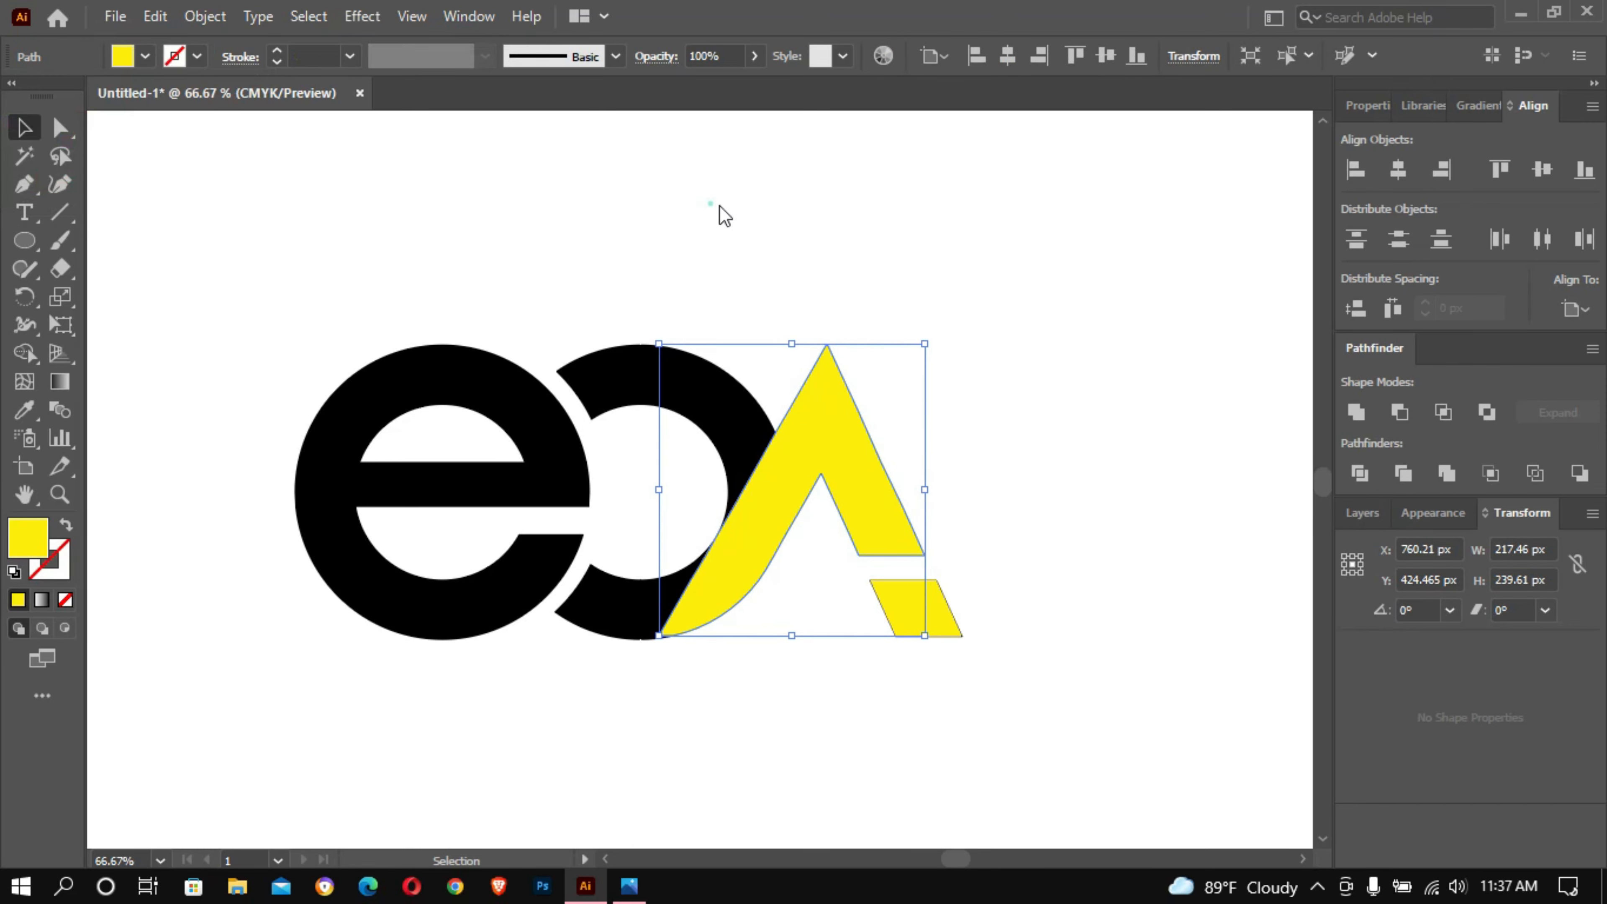
{"action": "left_click", "coordinate": [991, 379]}
{"action": "left_click", "coordinate": [921, 627]}
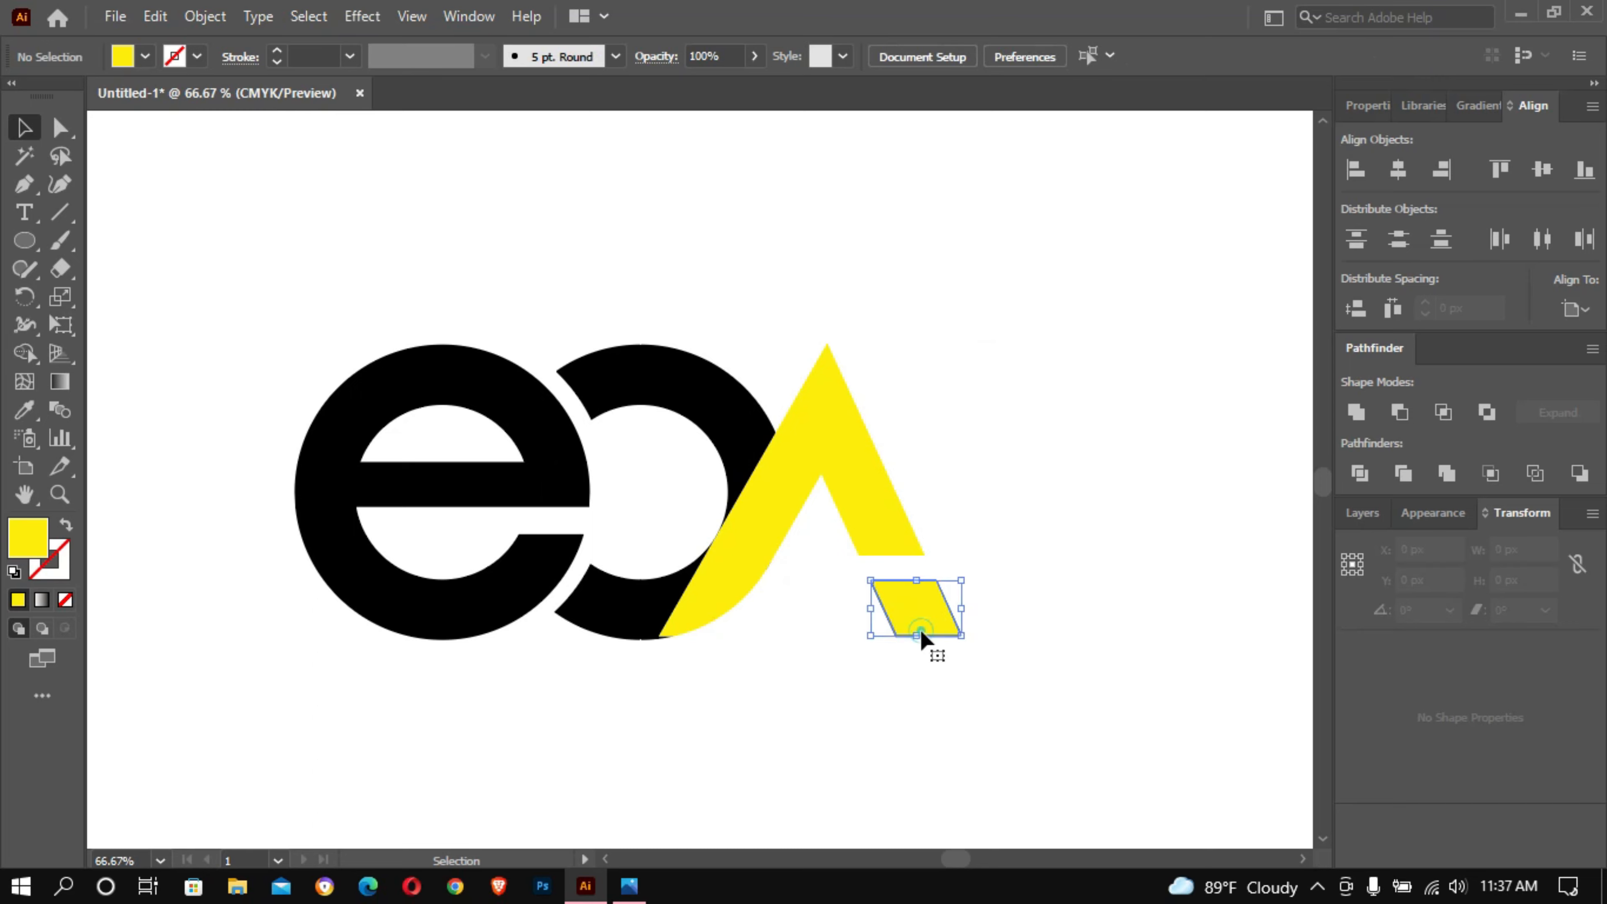
{"action": "left_click", "coordinate": [197, 56]}
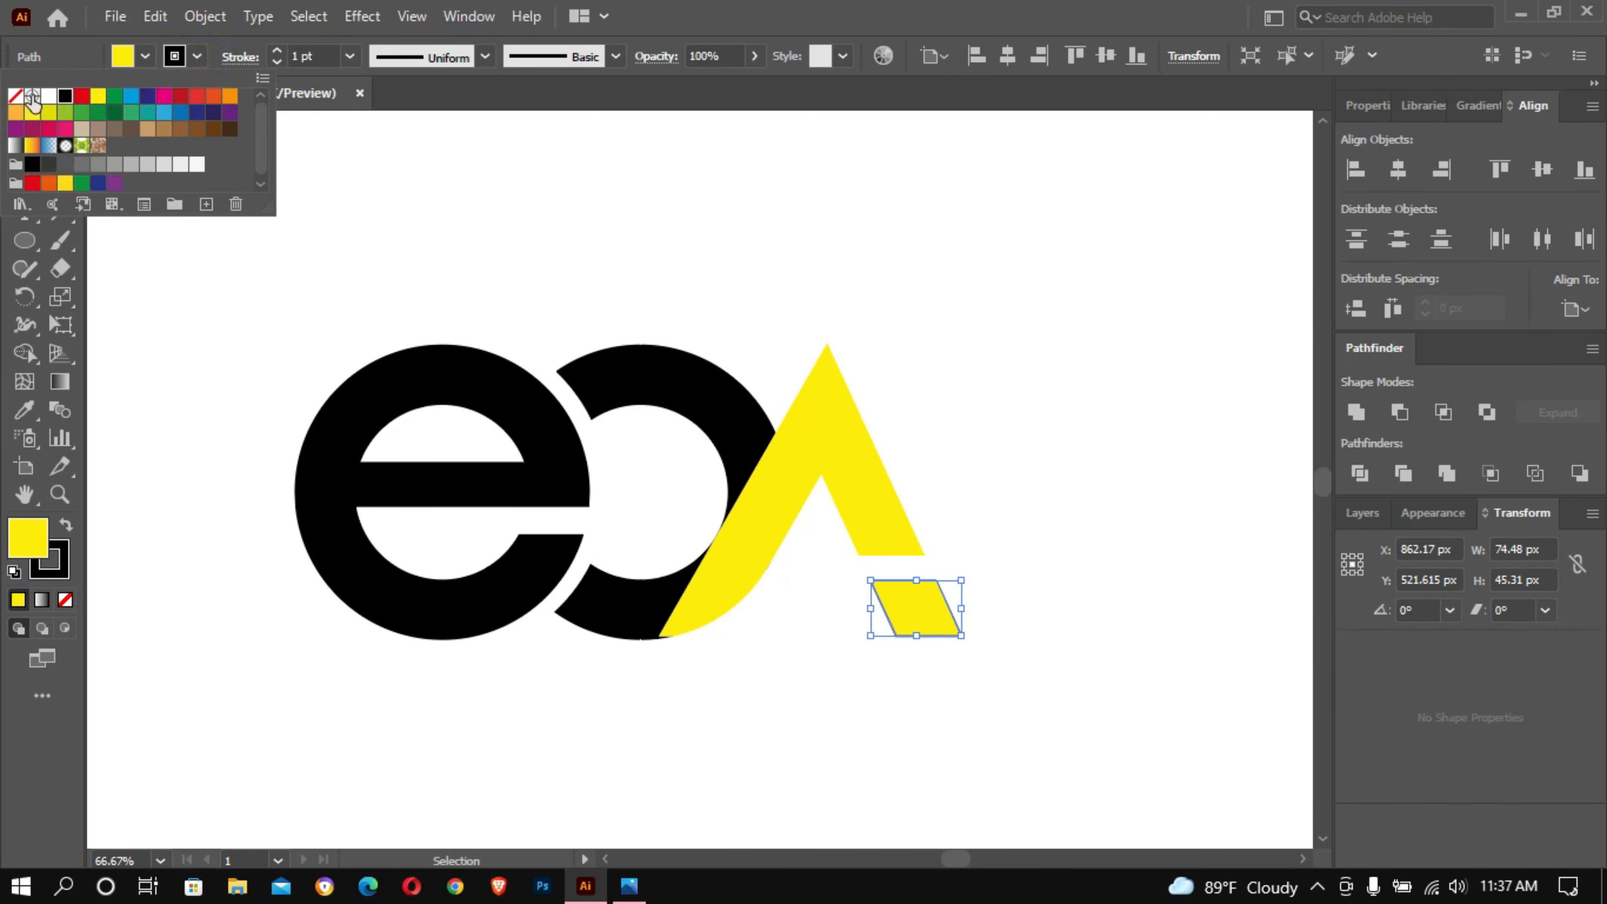
{"action": "left_click", "coordinate": [17, 97]}
{"action": "left_click", "coordinate": [943, 368]}
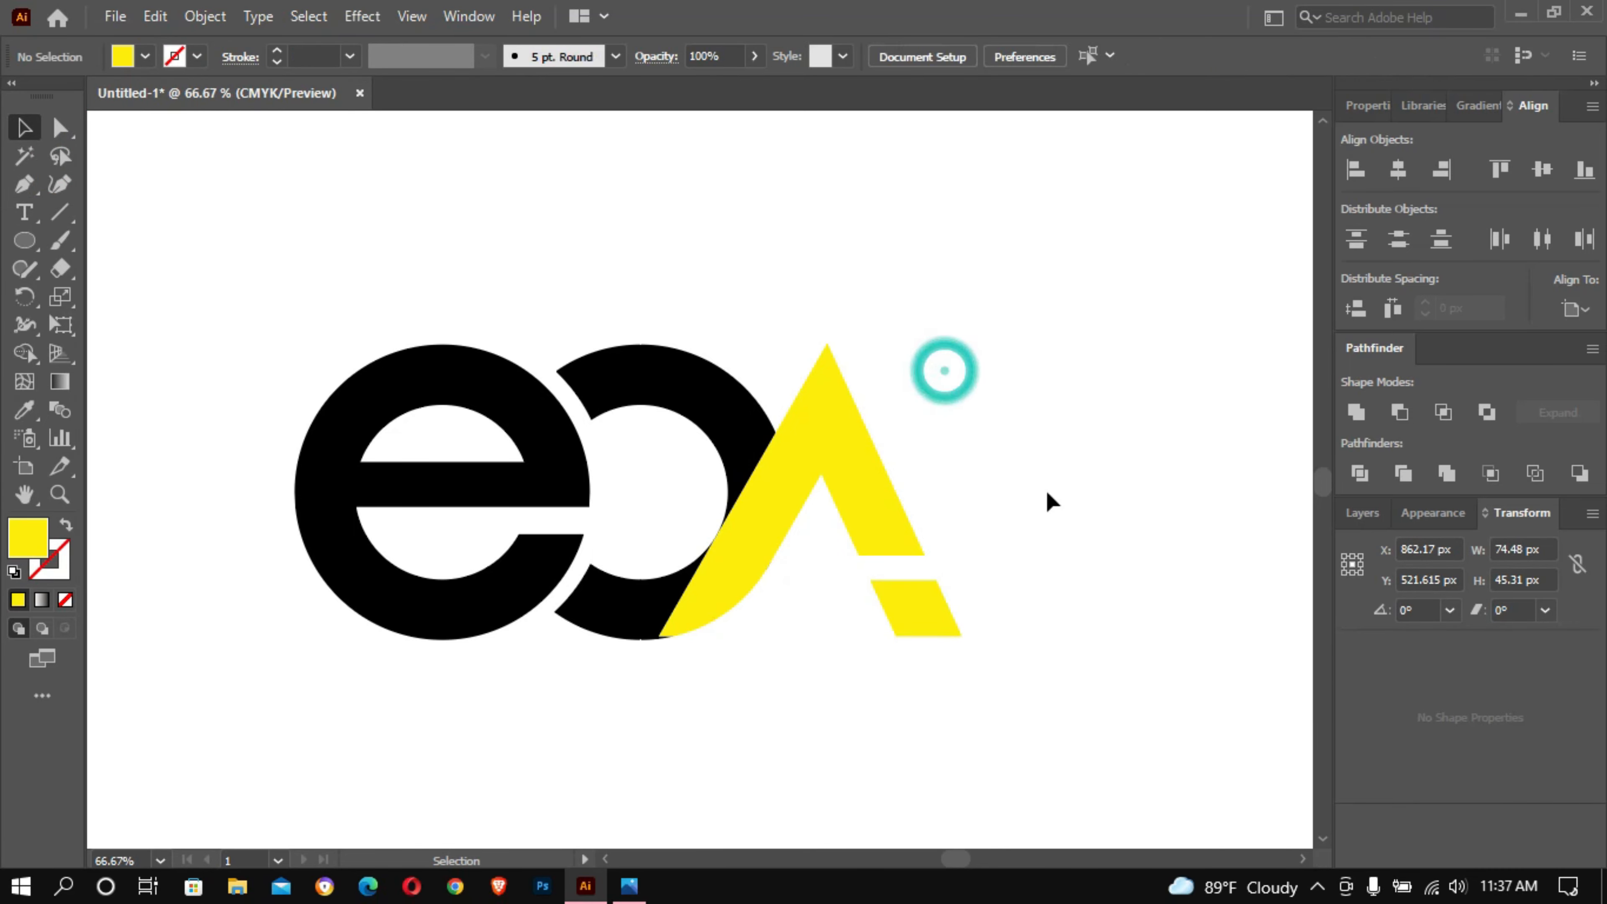
Step: Try to merge the right ring with the main yellow A shape using Shape Builder
{"action": "left_click", "coordinate": [1026, 492], "text": "ctrl+alt"}
{"action": "left_click_drag", "start_coordinate": [638, 449], "coordinate": [1034, 445]}
{"action": "left_click", "coordinate": [1034, 441], "text": "ctrl"}
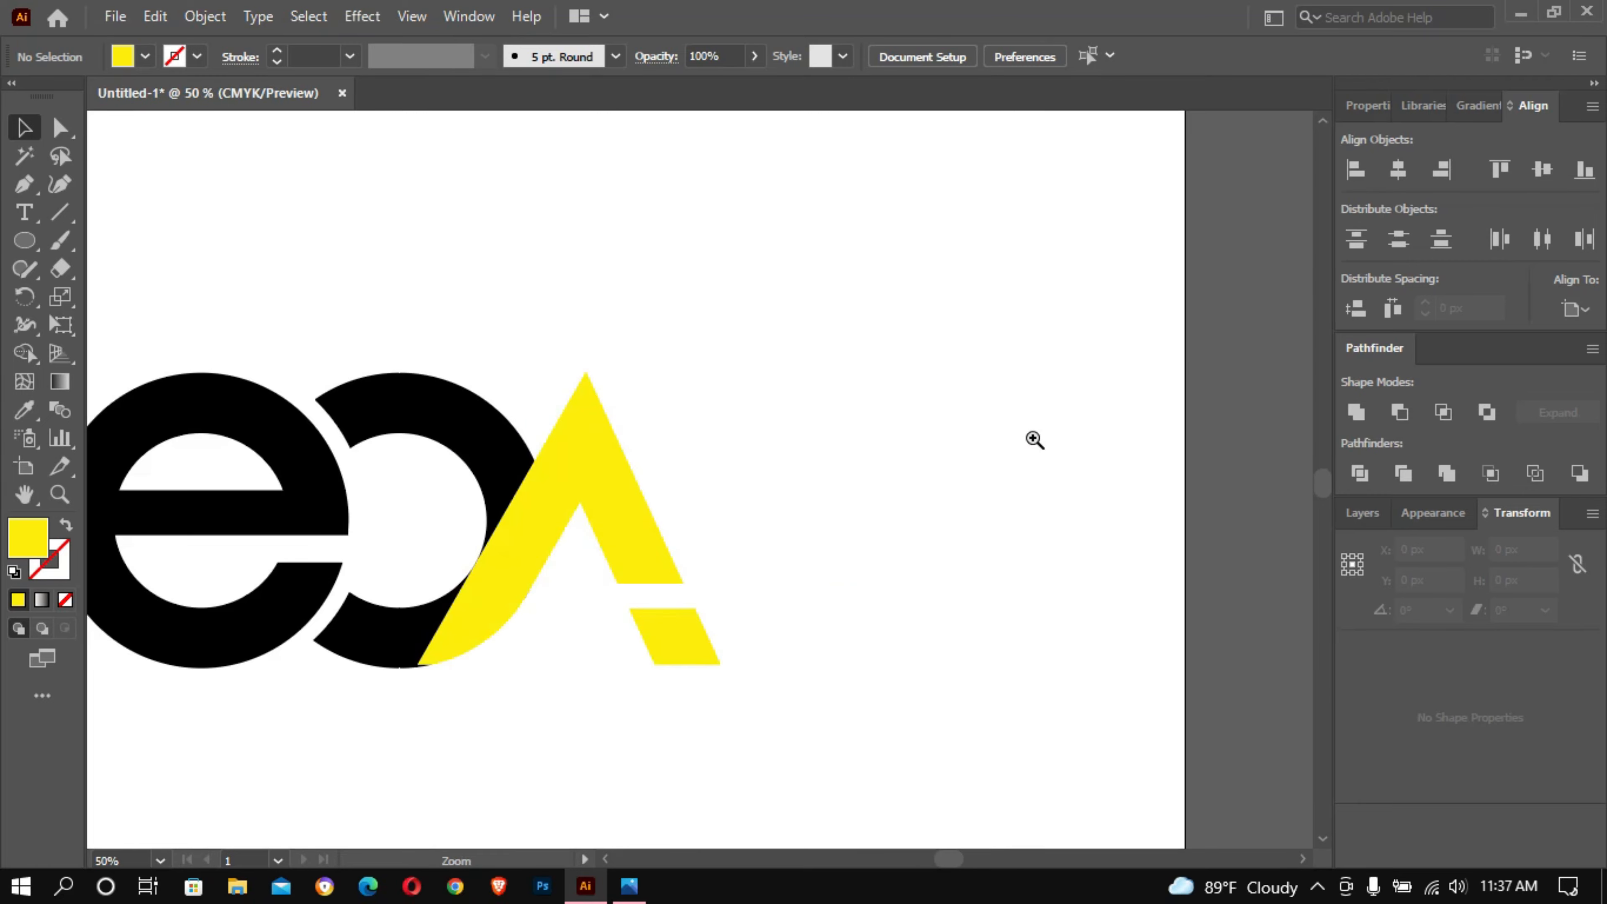
{"action": "left_click", "coordinate": [1034, 440], "text": "ctrl"}
{"action": "left_click", "coordinate": [1034, 438], "text": "ctrl"}
{"action": "left_click_drag", "start_coordinate": [581, 442], "coordinate": [1382, 245]}
{"action": "left_click_drag", "start_coordinate": [95, 520], "coordinate": [956, 148]}
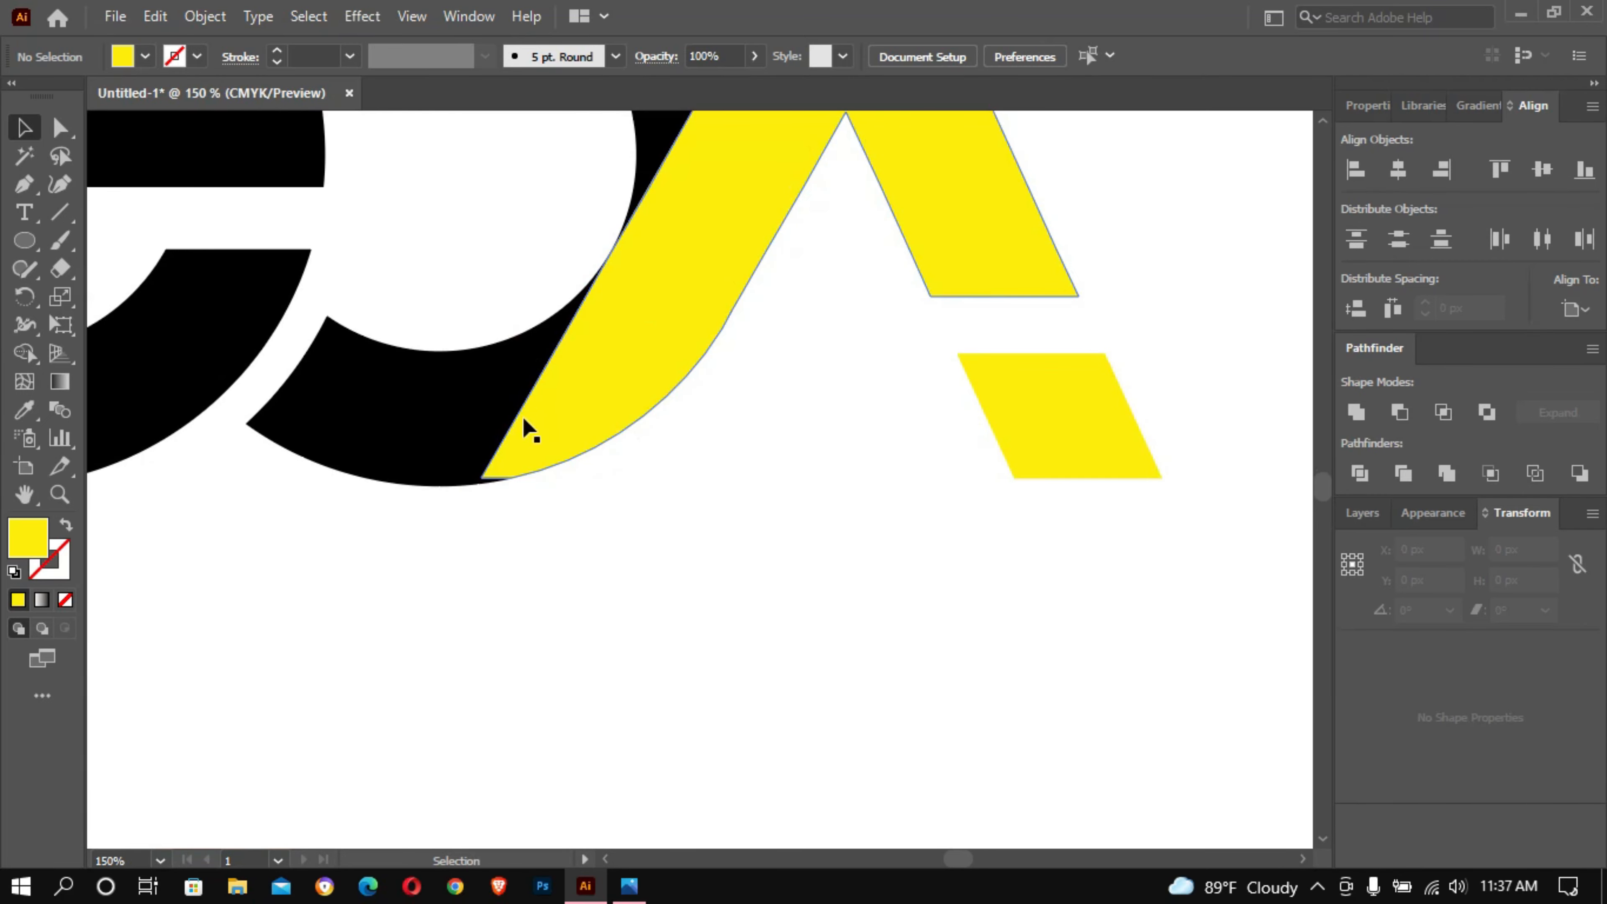
{"action": "mouse_move", "coordinate": [570, 565]}
{"action": "left_mouse_down"}
{"action": "mouse_move", "coordinate": [465, 410]}
{"action": "mouse_move", "coordinate": [743, 400]}
{"action": "left_mouse_up"}
{"action": "left_click", "coordinate": [25, 352]}
{"action": "left_click", "coordinate": [593, 398], "text": "ctrl+alt"}
{"action": "left_click", "coordinate": [594, 398], "text": "ctrl+alt"}
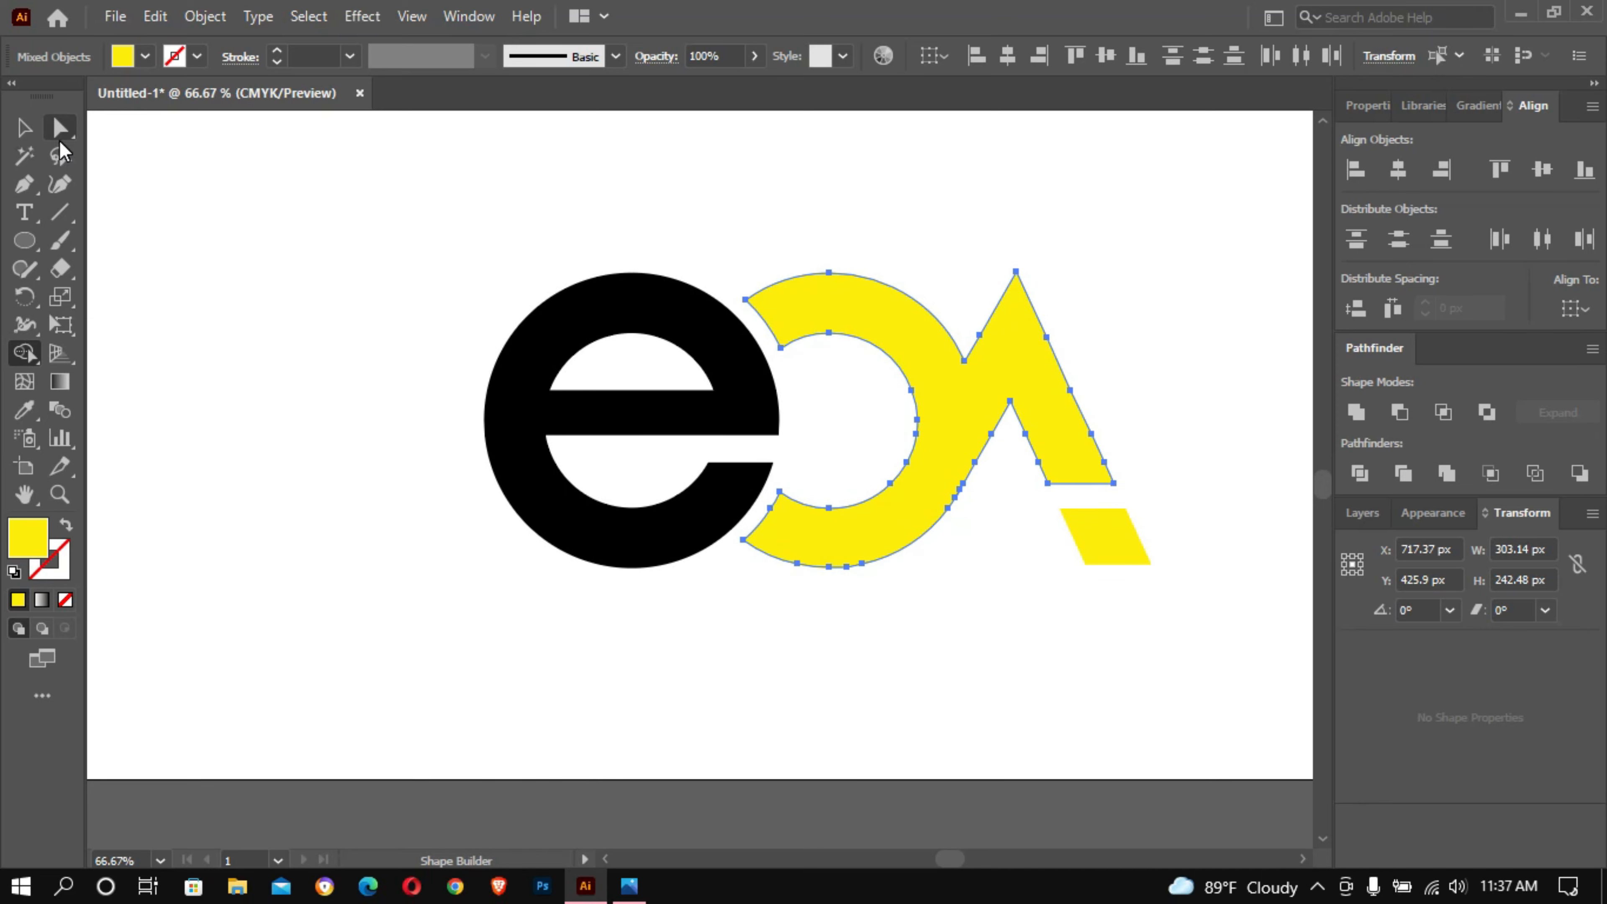
{"action": "key", "text": "ctrl+z"}
{"action": "left_click", "coordinate": [25, 129]}
{"action": "left_click", "coordinate": [324, 181]}
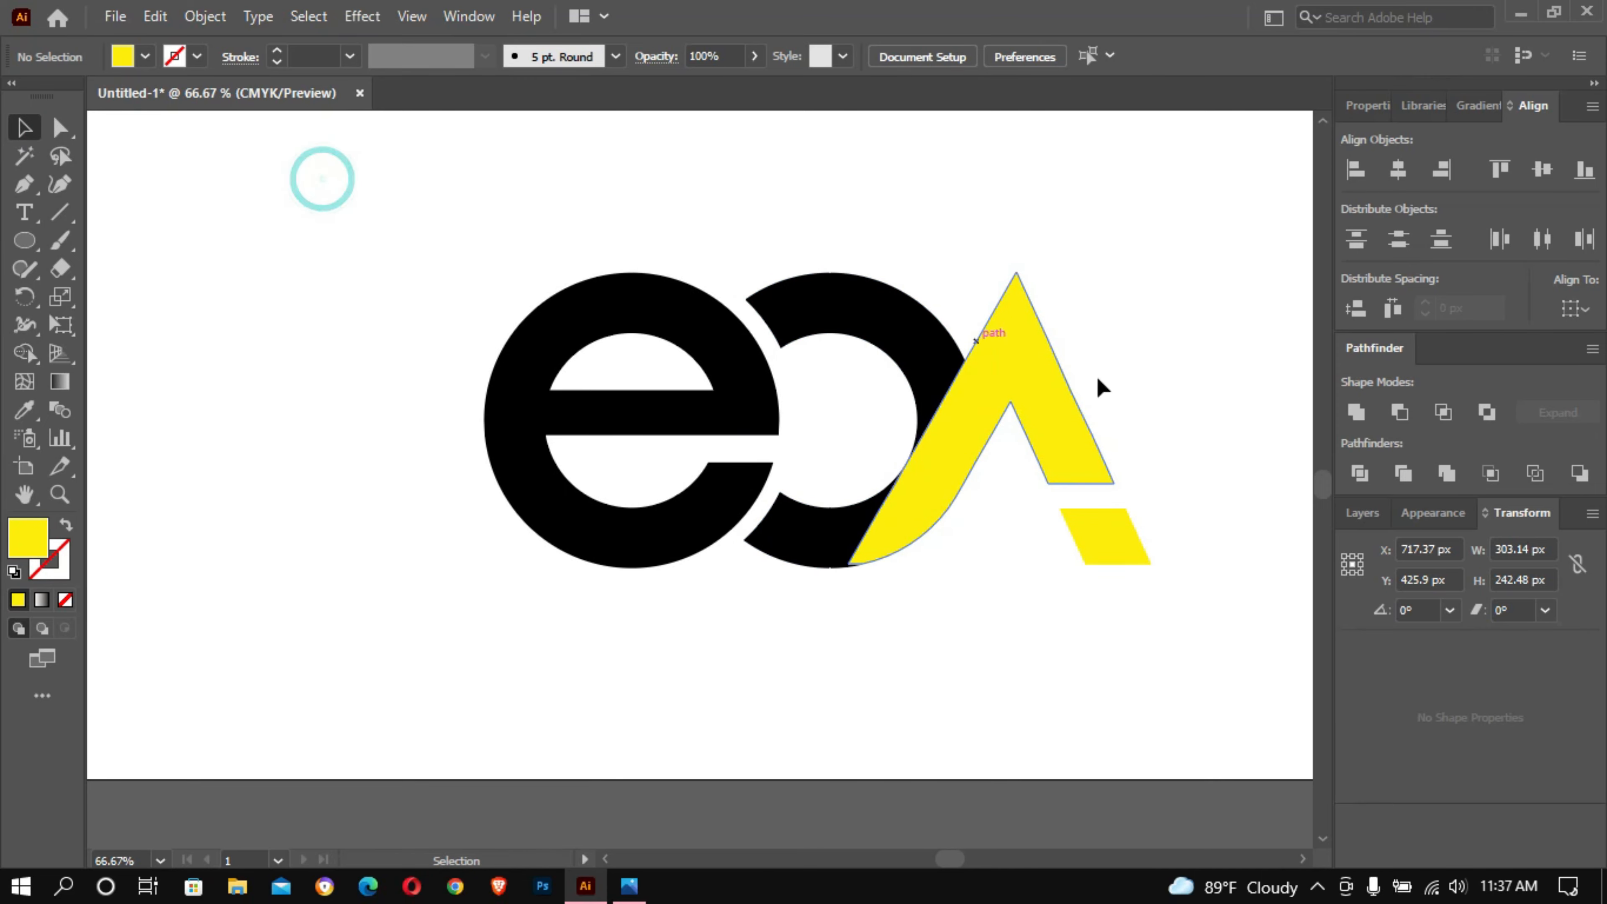
Step: Nudge the main yellow A shape 1 px to the left, and deselect
{"action": "left_click", "coordinate": [1152, 364], "text": "ctrl"}
{"action": "left_click", "coordinate": [1151, 363], "text": "ctrl"}
{"action": "left_click_drag", "start_coordinate": [876, 426], "coordinate": [1551, 365]}
{"action": "left_click_drag", "start_coordinate": [879, 398], "coordinate": [1377, 137]}
{"action": "left_click_drag", "start_coordinate": [1055, 356], "coordinate": [1062, 344]}
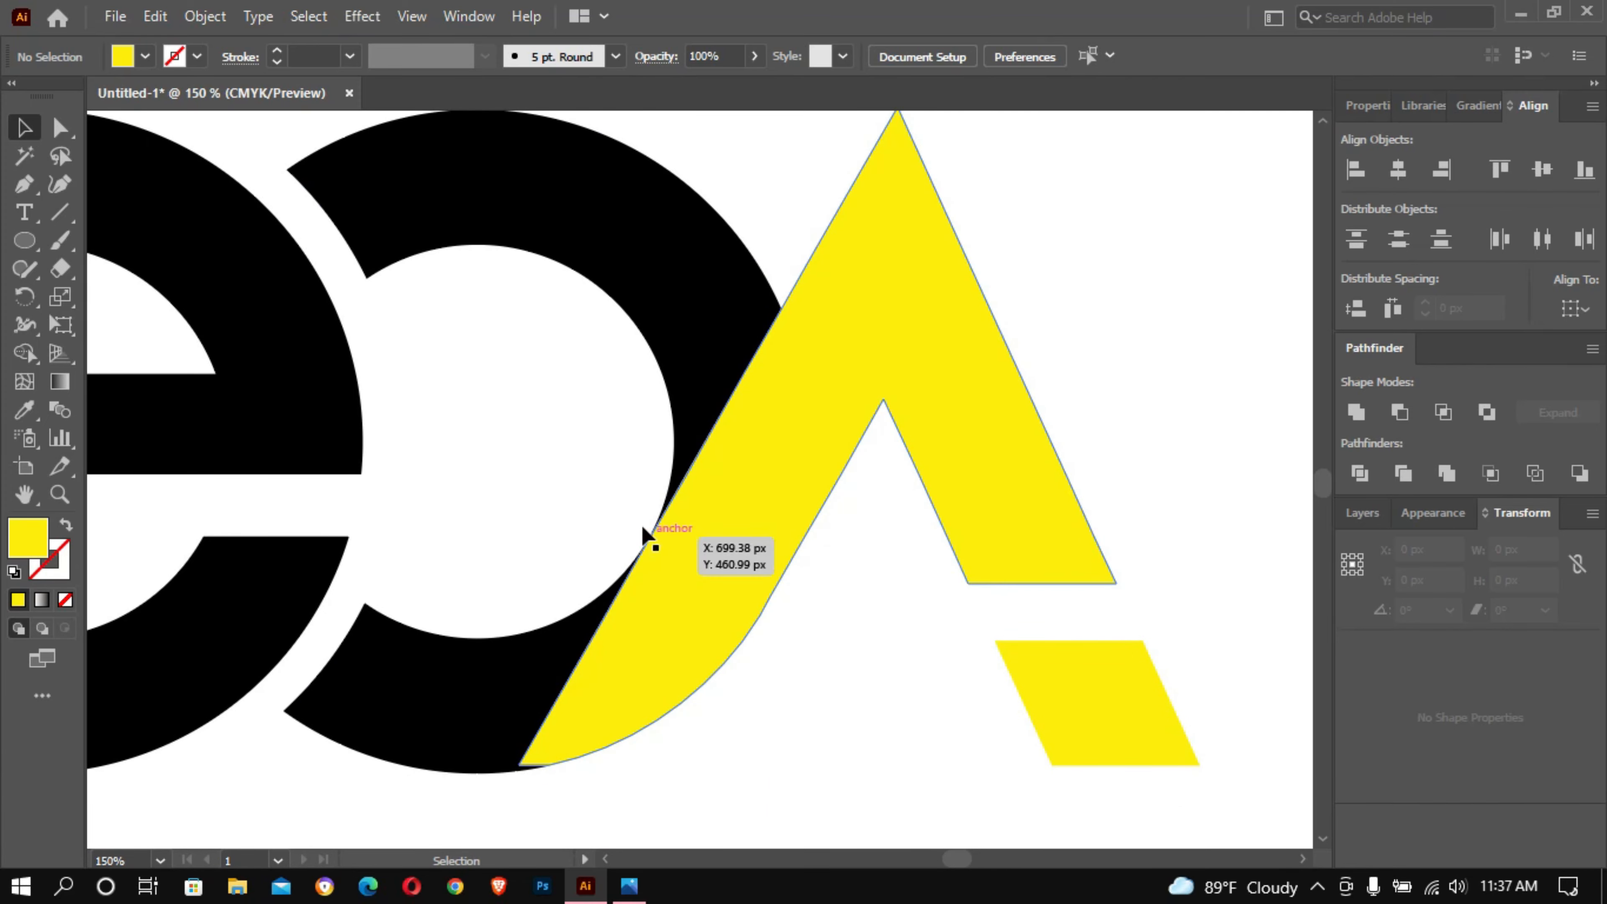
{"action": "left_click", "coordinate": [797, 421]}
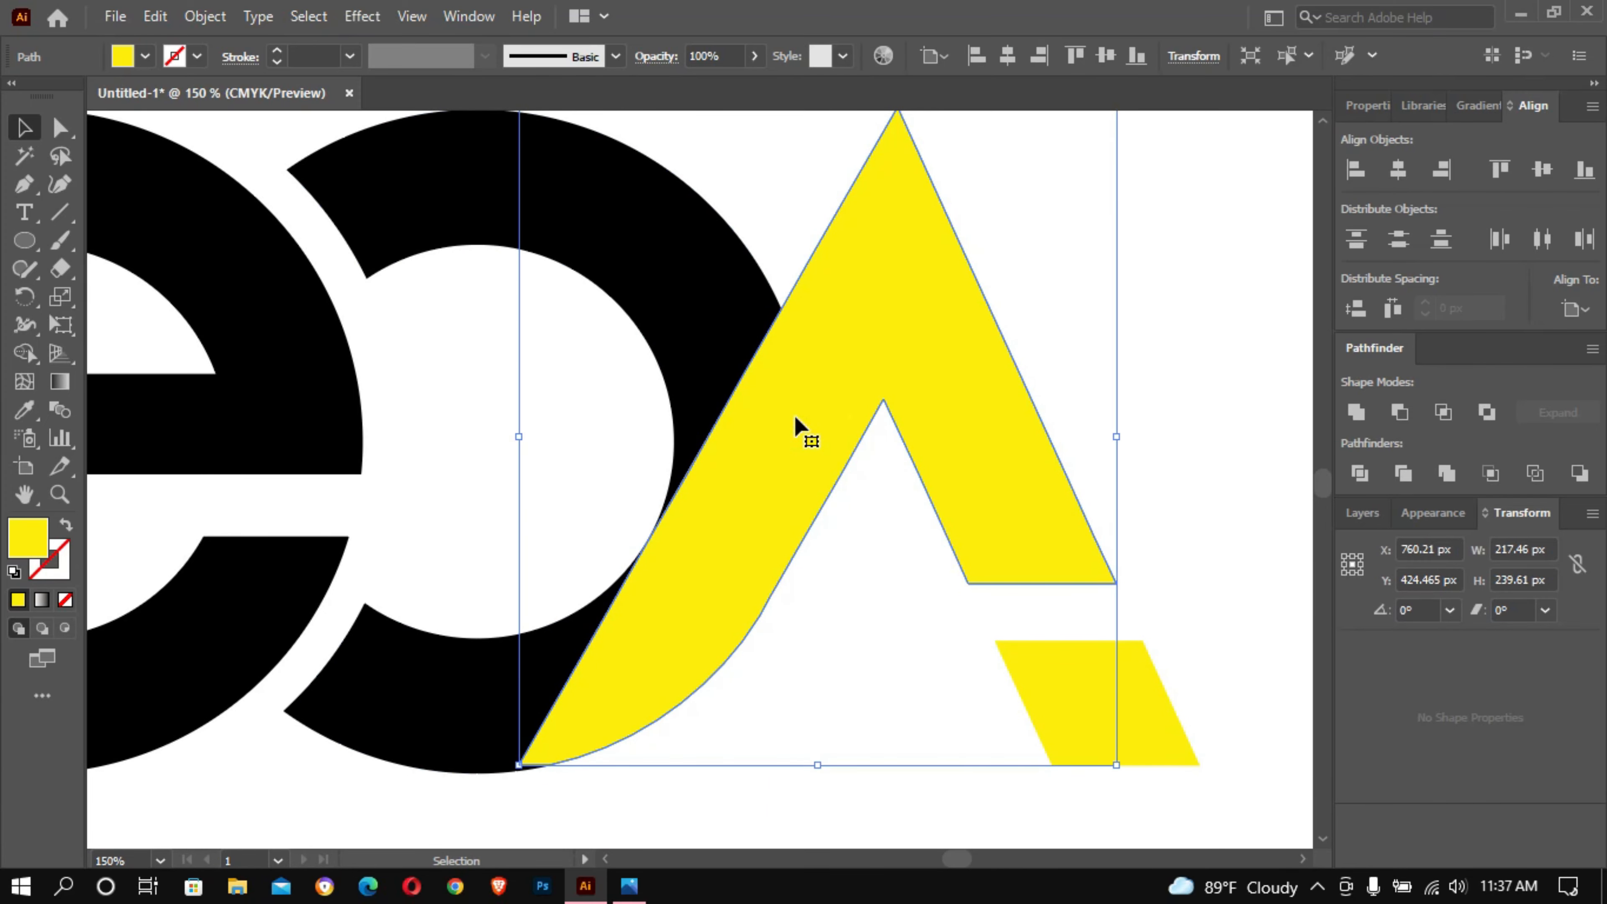
{"action": "key", "text": "Left"}
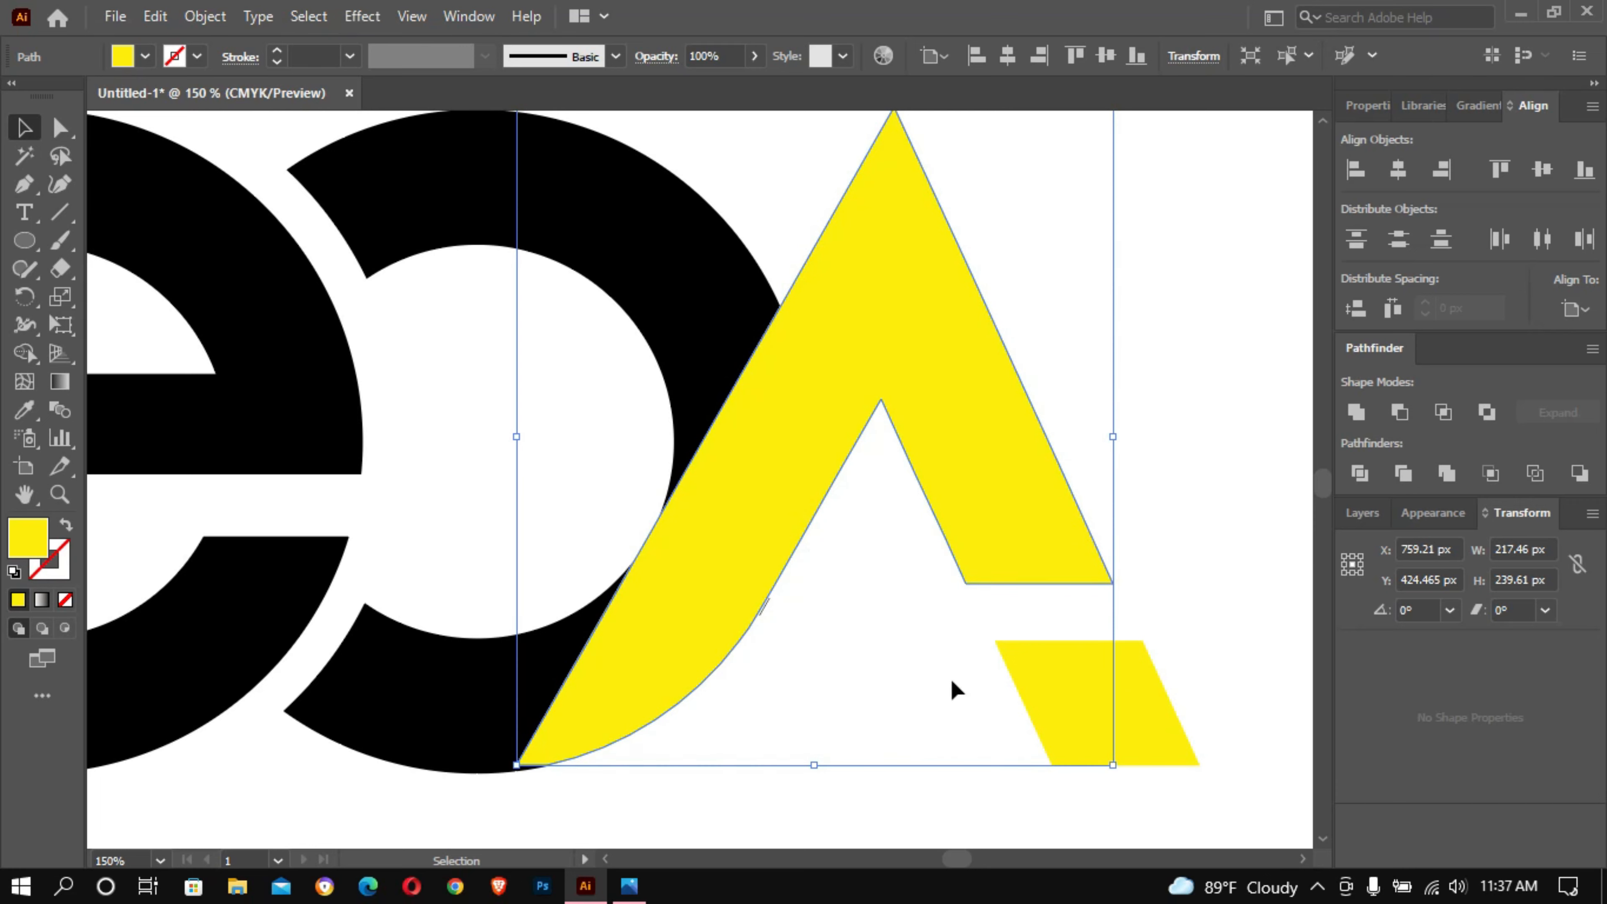
{"action": "left_click", "coordinate": [1229, 398]}
{"action": "left_click", "coordinate": [763, 609]}
{"action": "key", "text": "a"}
{"action": "double_click", "coordinate": [1088, 565]}
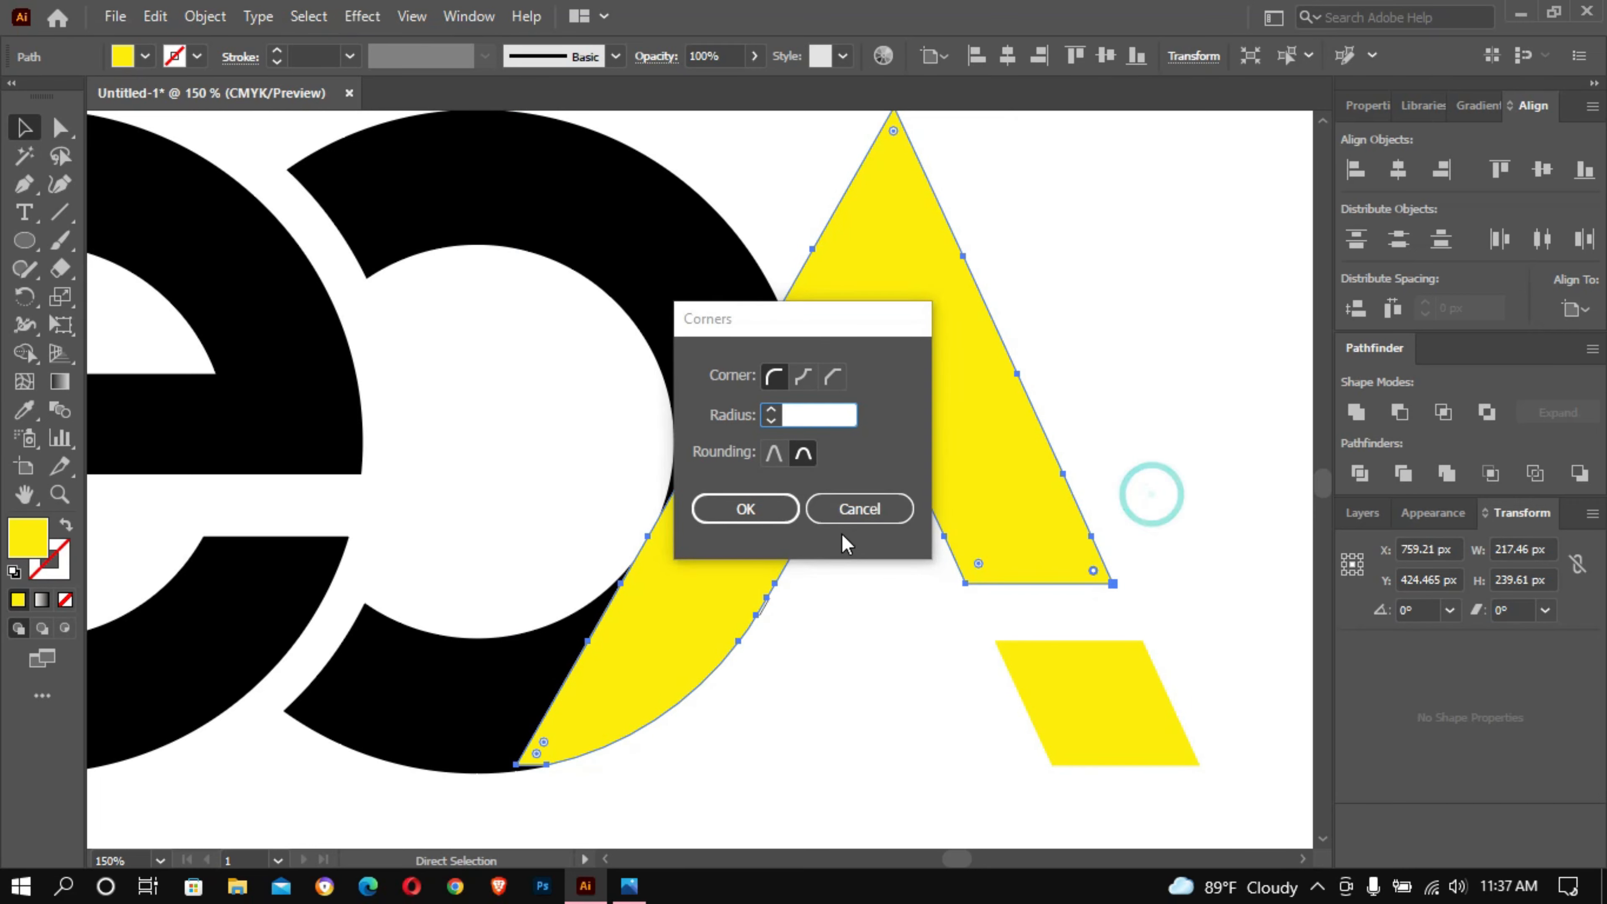
{"action": "left_click", "coordinate": [853, 504]}
{"action": "left_click", "coordinate": [832, 637]}
Step: Draw a line about 187 px long across the right ring alongside the A's left edge, and nudge it up 3 px
{"action": "left_click", "coordinate": [59, 212]}
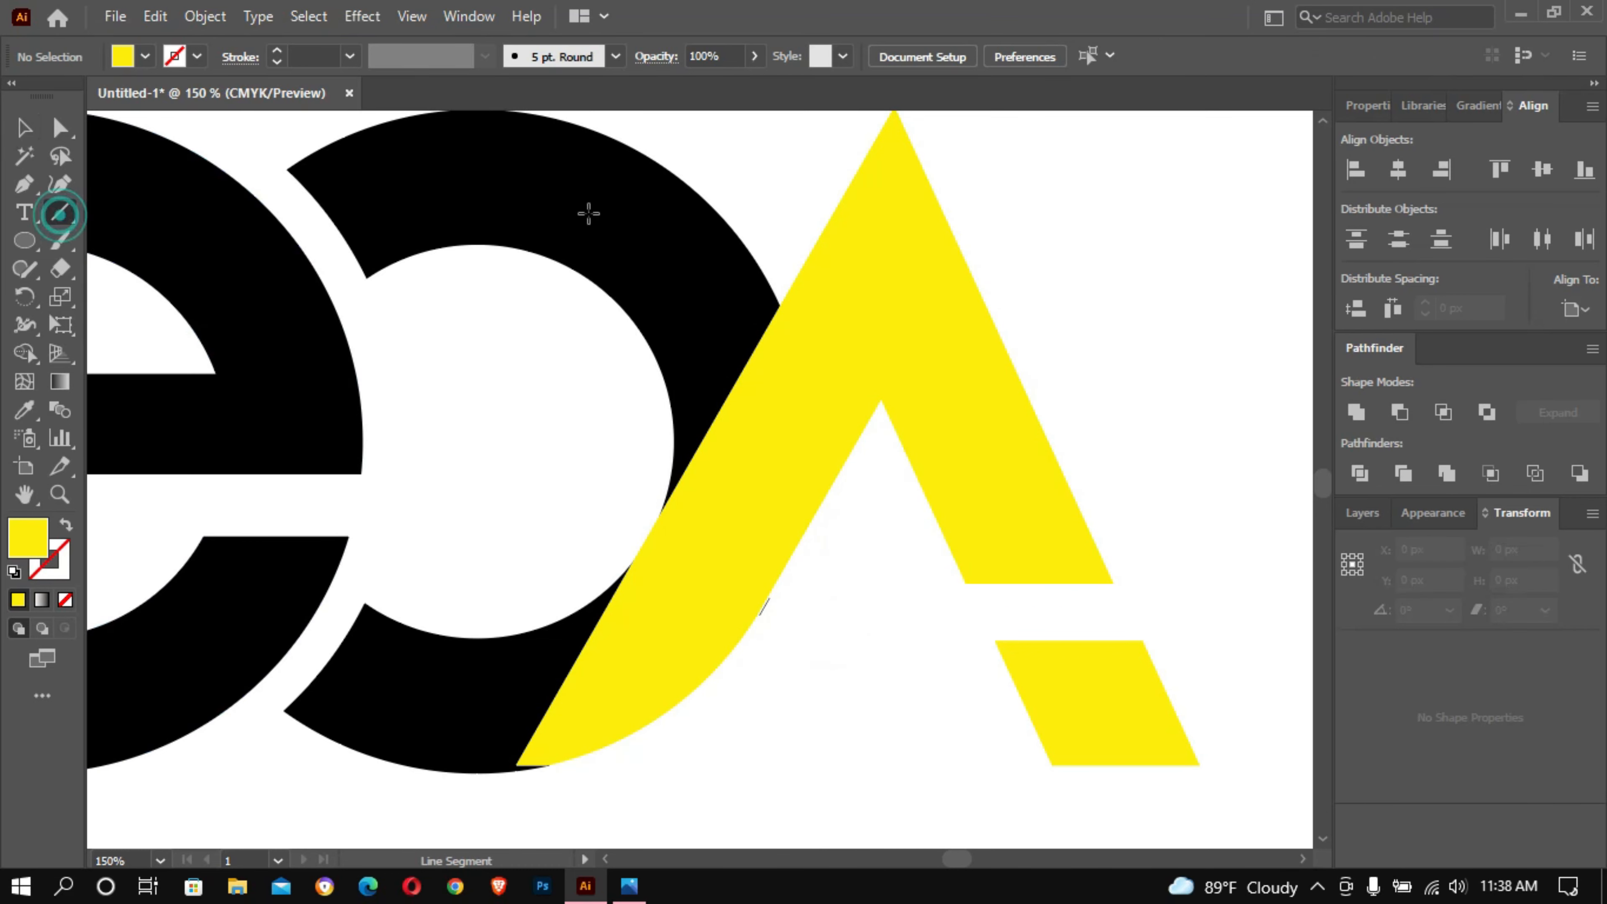
{"action": "left_click_drag", "start_coordinate": [846, 133], "coordinate": [586, 574]}
{"action": "key", "text": "v"}
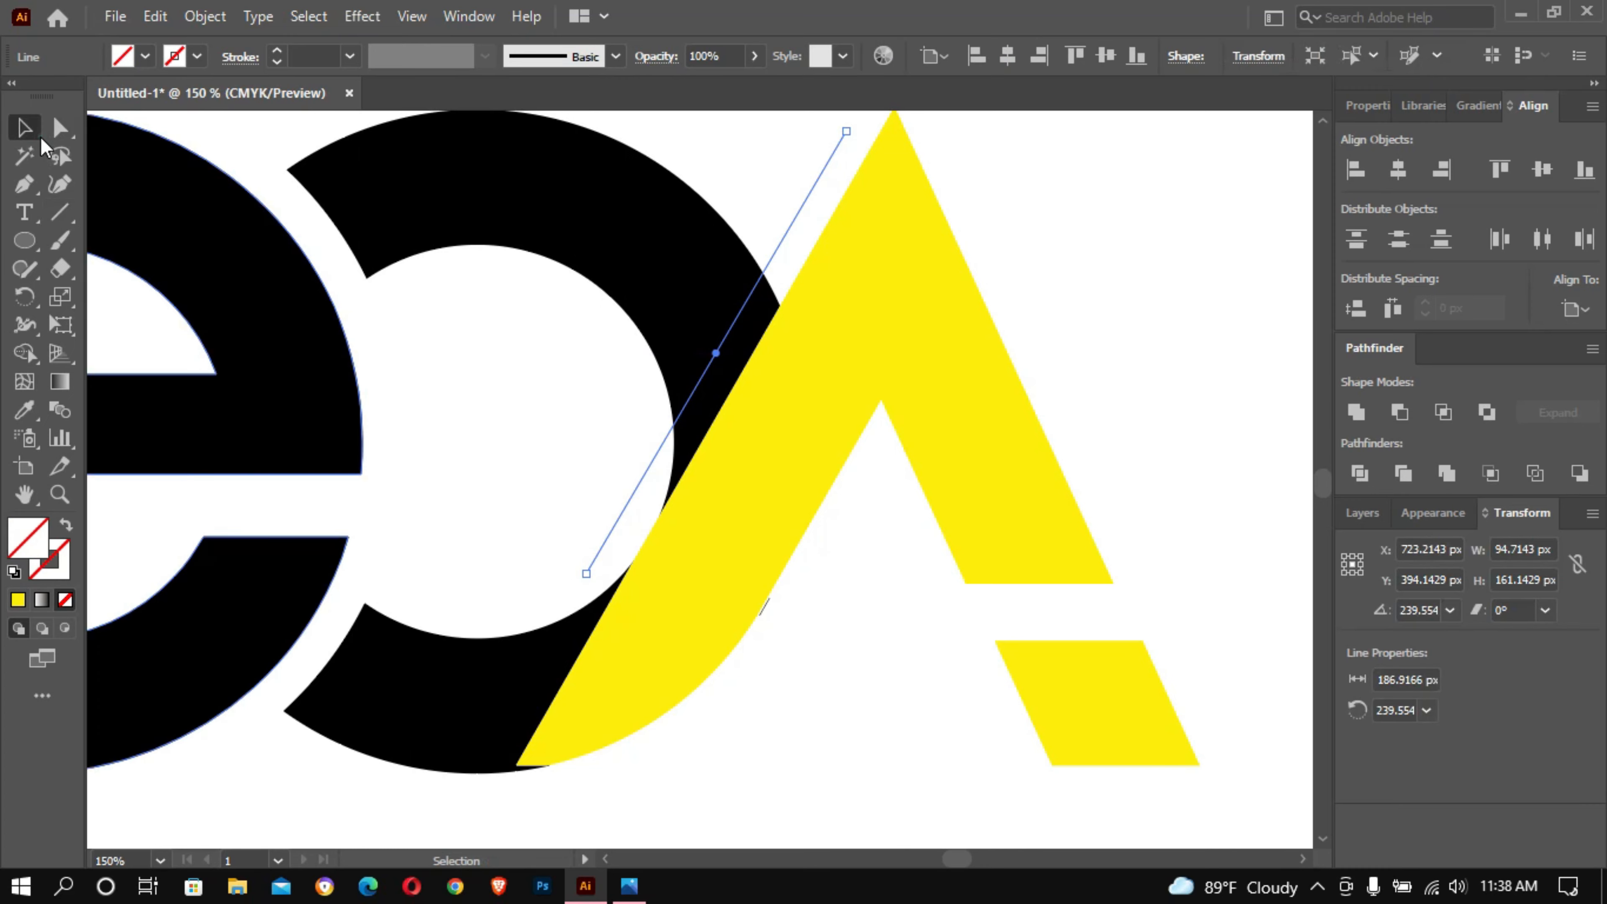
{"action": "key", "text": "Up"}
{"action": "key", "text": "Up"}
{"action": "key", "text": "Up"}
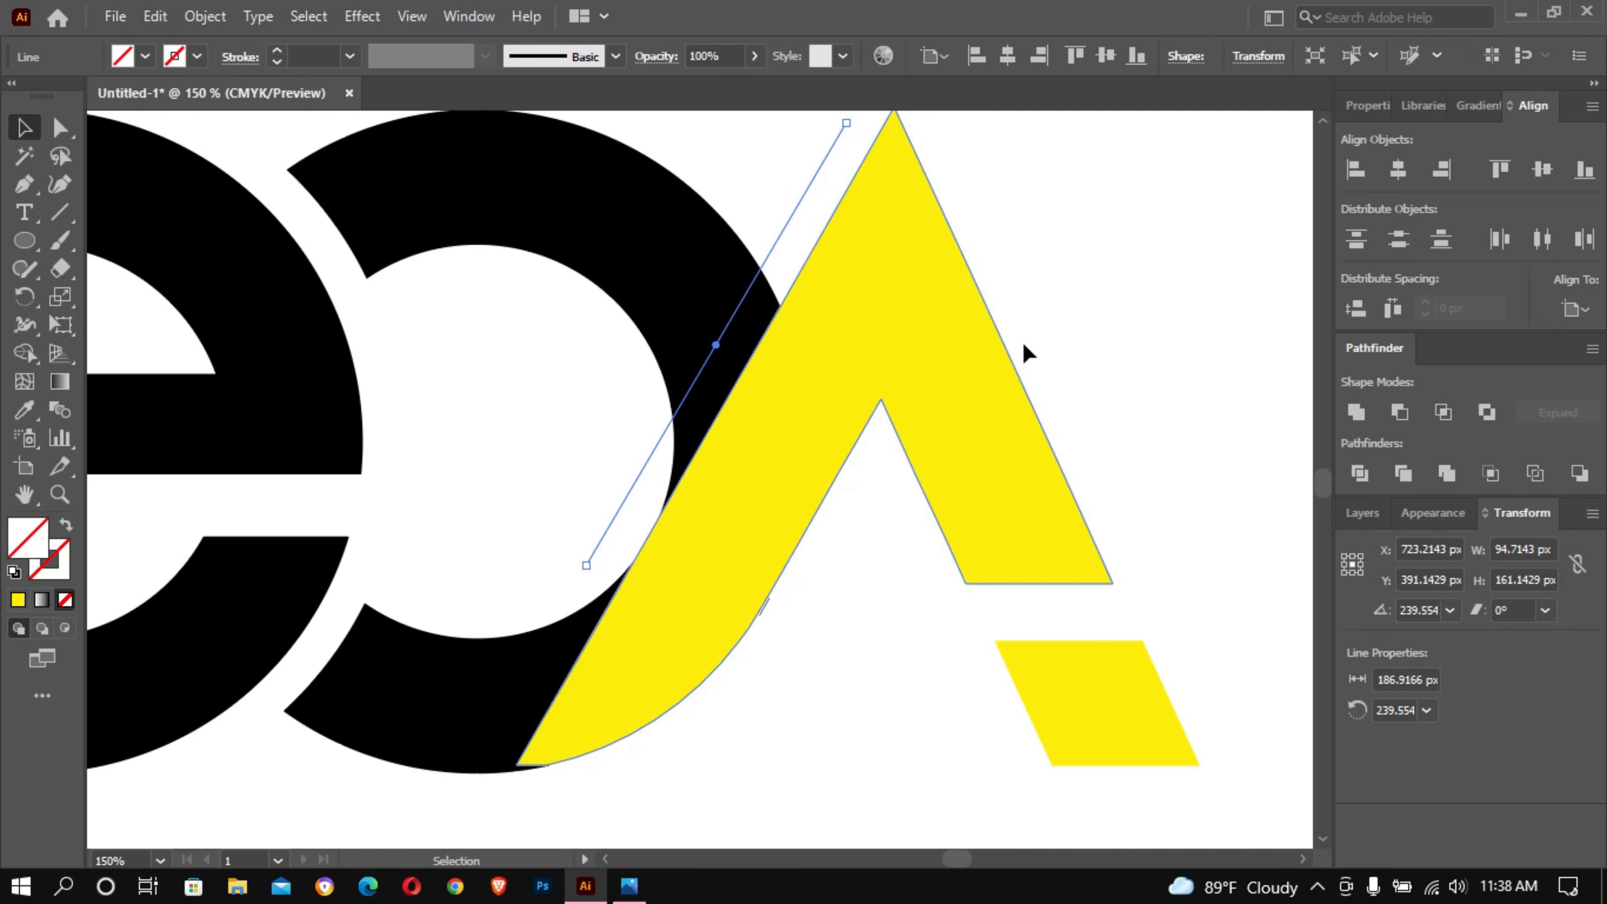
Step: Nudge the slanted line farther up to widen the strip between it and the A's left edge, and deselect
{"action": "key", "text": "a"}
{"action": "left_click", "coordinate": [1047, 359], "text": "ctrl+alt"}
{"action": "left_click", "coordinate": [1047, 360], "text": "ctrl+alt"}
{"action": "left_click", "coordinate": [1047, 359], "text": "ctrl+alt"}
{"action": "left_click_drag", "start_coordinate": [612, 463], "coordinate": [1126, 140]}
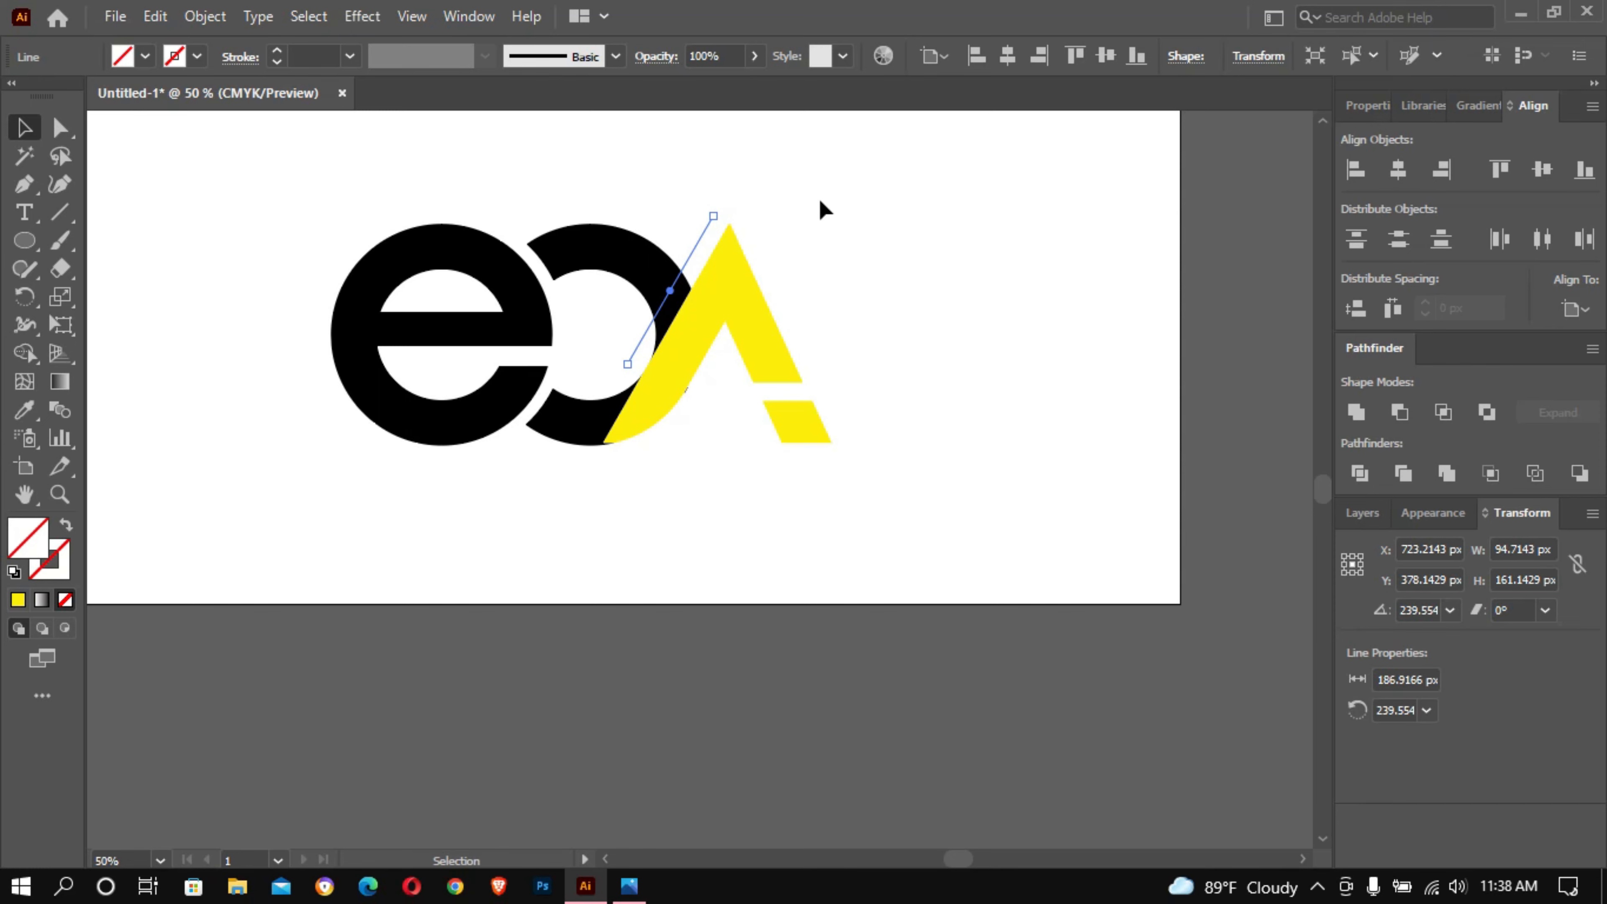
{"action": "key", "text": "Up"}
{"action": "key", "text": "Up"}
{"action": "key", "text": "Up"}
{"action": "left_click", "coordinate": [834, 228]}
Step: Select the right ring, the main A shape and the slanted line, and remove the black ring strip between the line and the A
{"action": "left_click_drag", "start_coordinate": [657, 186], "coordinate": [751, 394]}
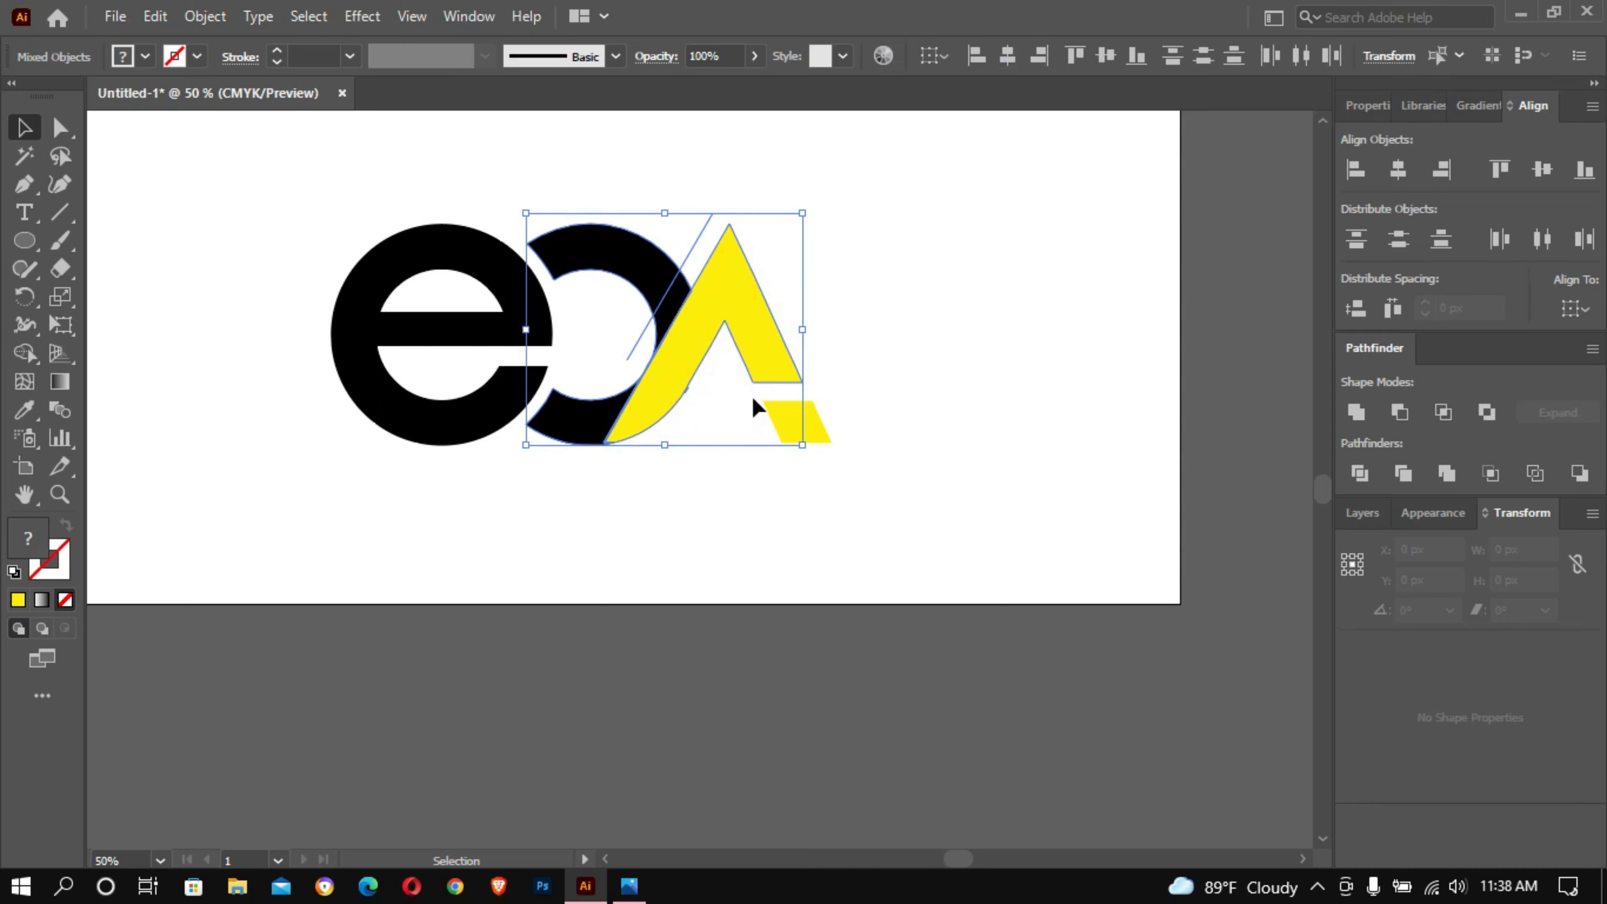
{"action": "left_click", "coordinate": [24, 353]}
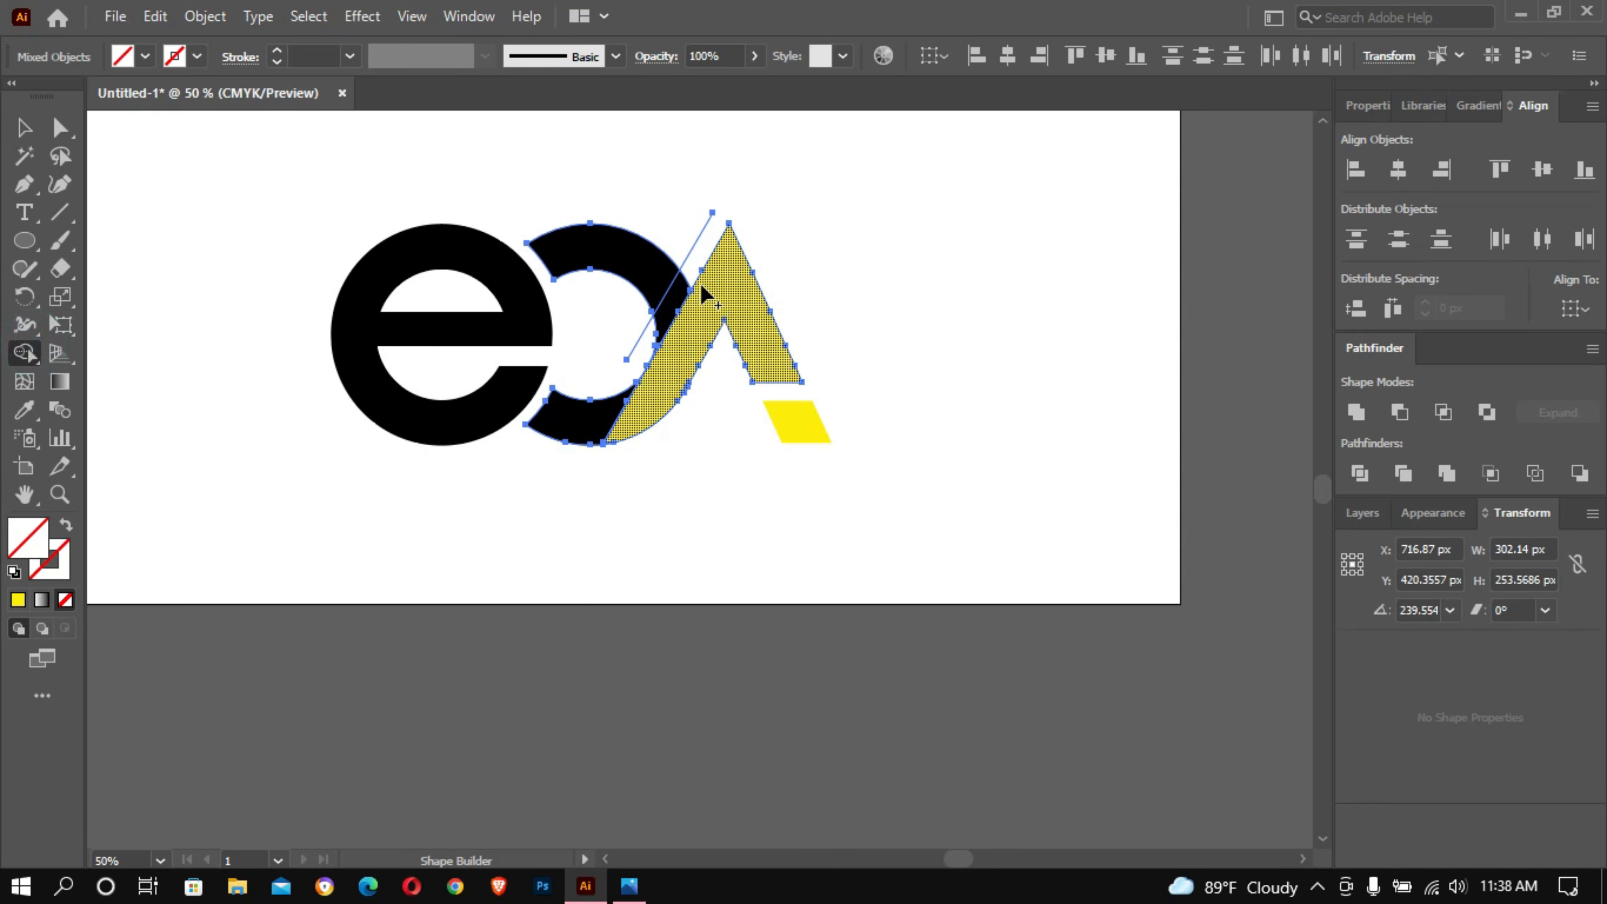
{"action": "left_click", "coordinate": [684, 291], "text": "alt"}
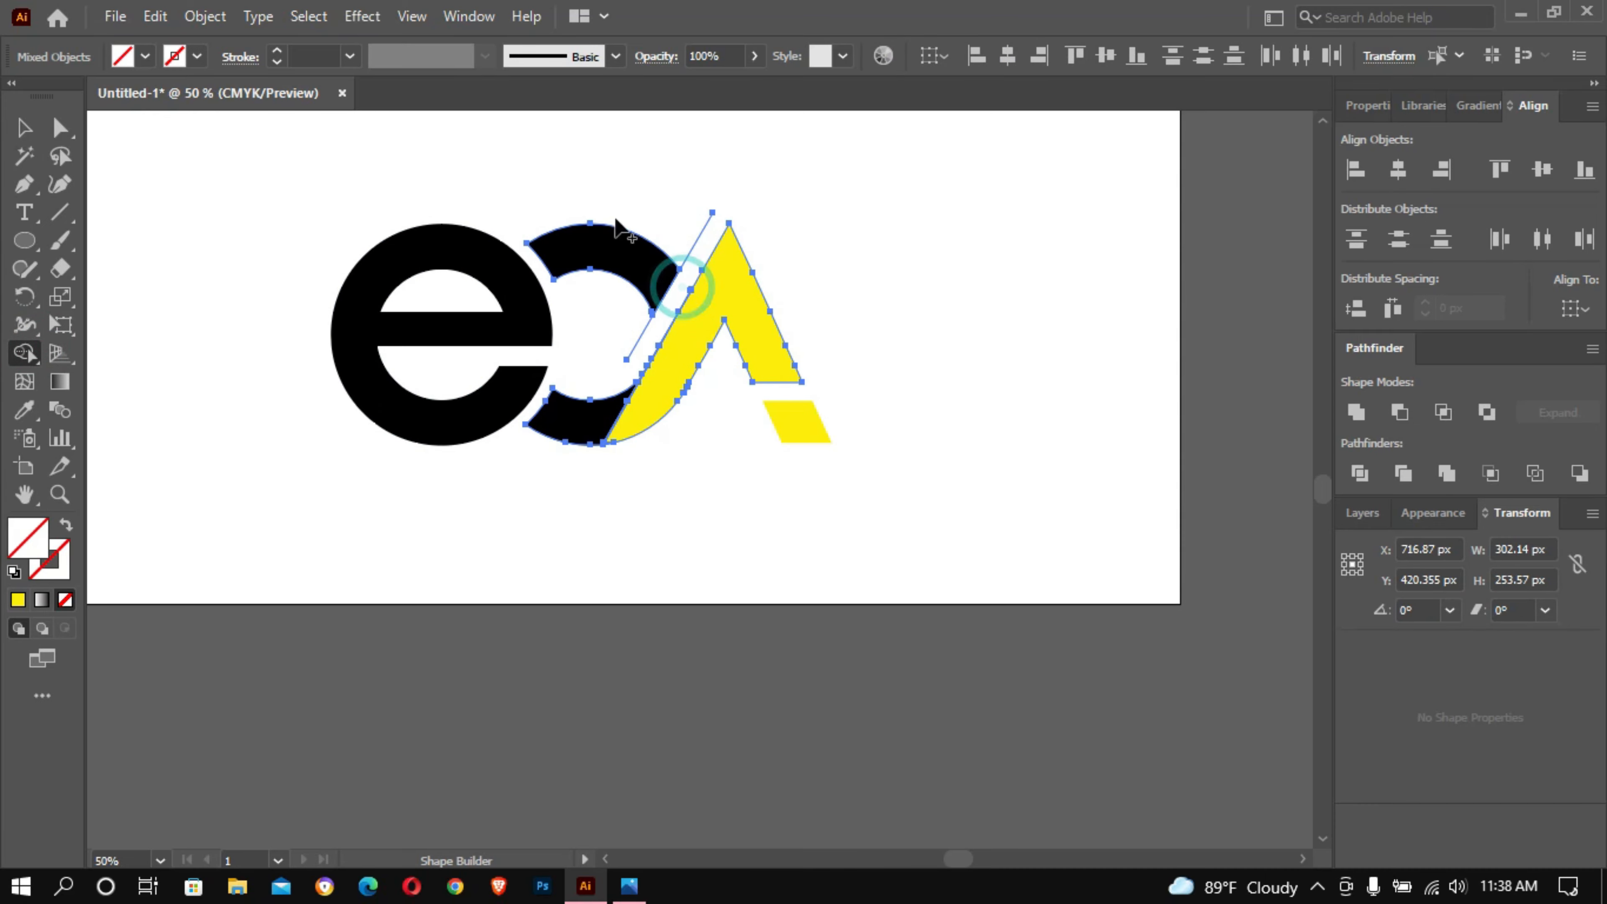
Step: Deselect the artwork and examine the A's lower curve up close for leftover ring slivers
{"action": "key", "text": "v"}
{"action": "left_click", "coordinate": [949, 251]}
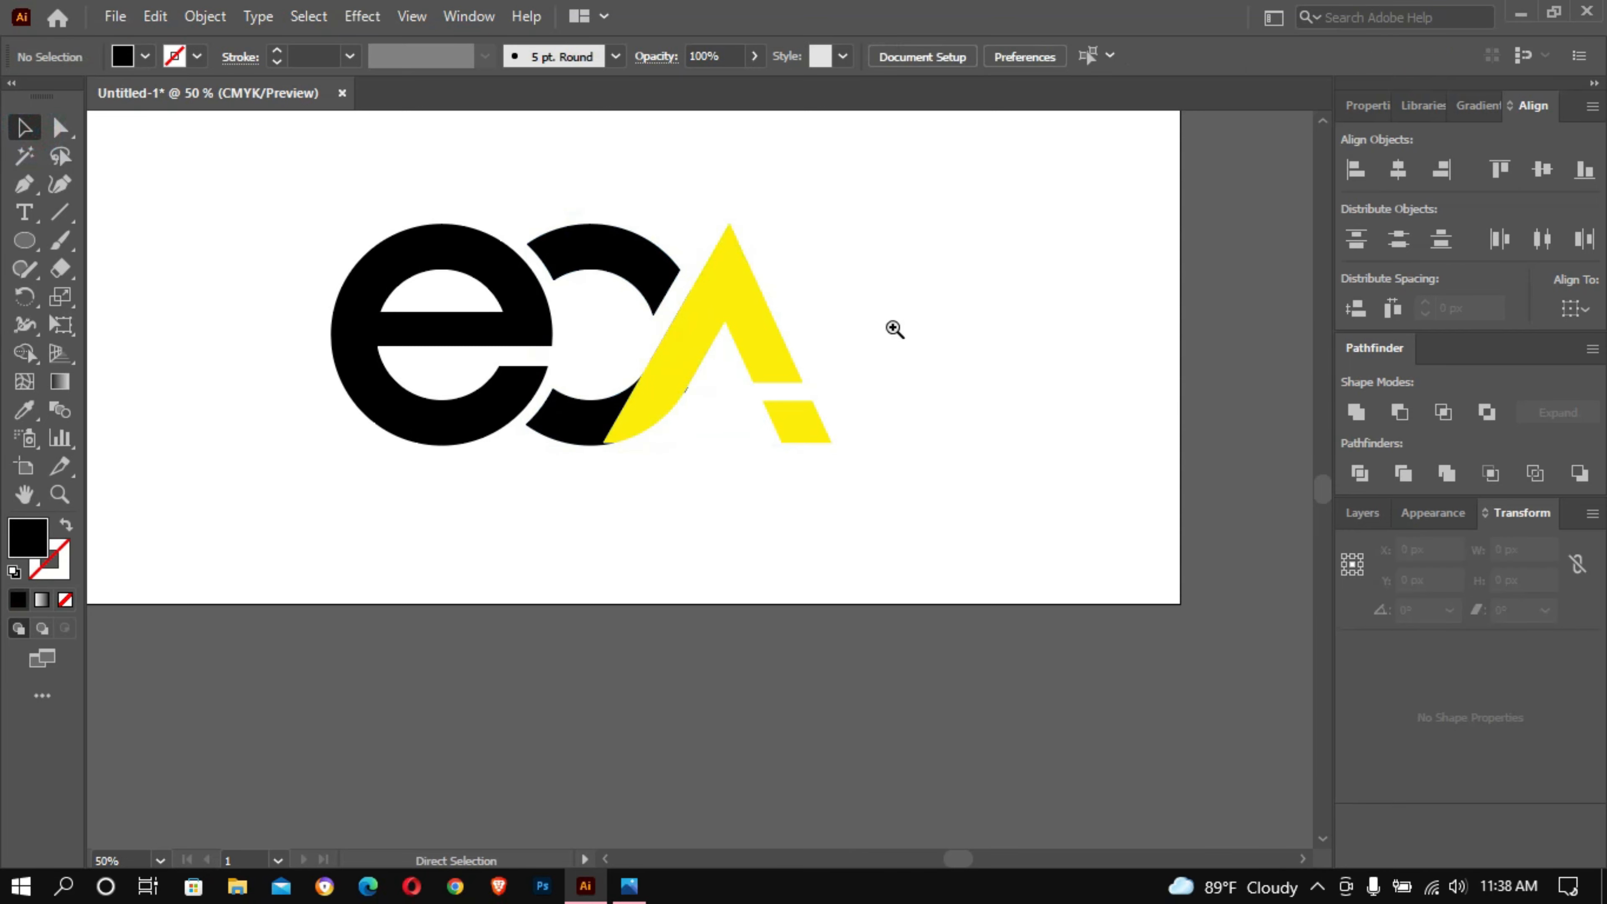
{"action": "left_click", "coordinate": [894, 327], "text": "ctrl"}
{"action": "left_click", "coordinate": [894, 327], "text": "ctrl"}
{"action": "left_click_drag", "start_coordinate": [145, 613], "coordinate": [524, 478]}
{"action": "left_click_drag", "start_coordinate": [432, 606], "coordinate": [1108, 351]}
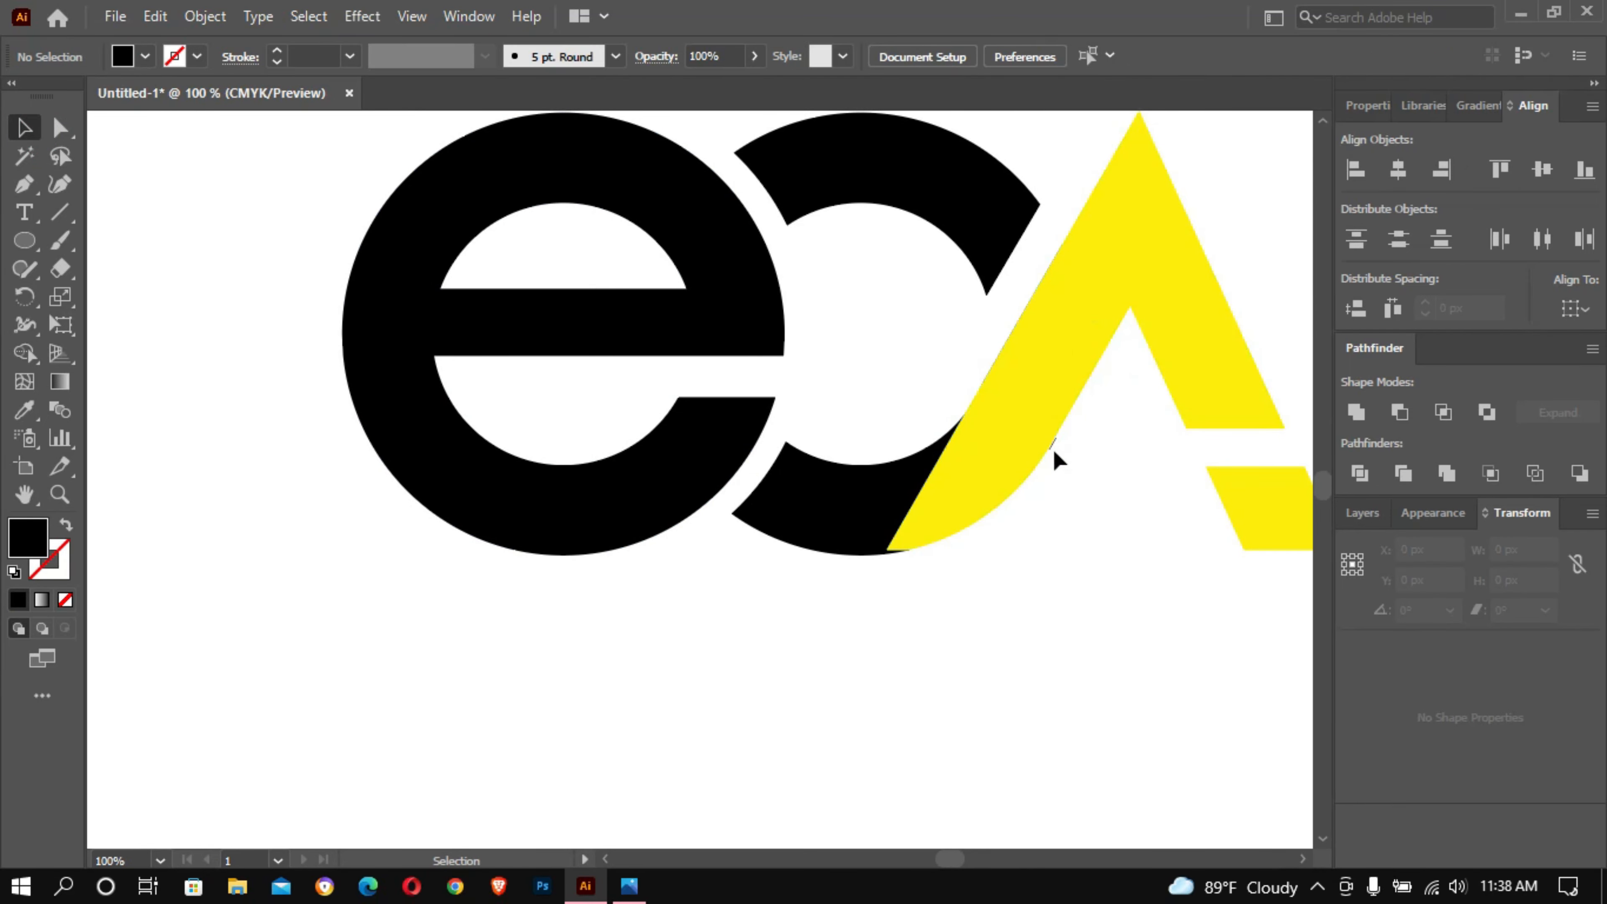
{"action": "left_click", "coordinate": [1108, 421], "text": "ctrl"}
{"action": "left_click", "coordinate": [1106, 420], "text": "ctrl"}
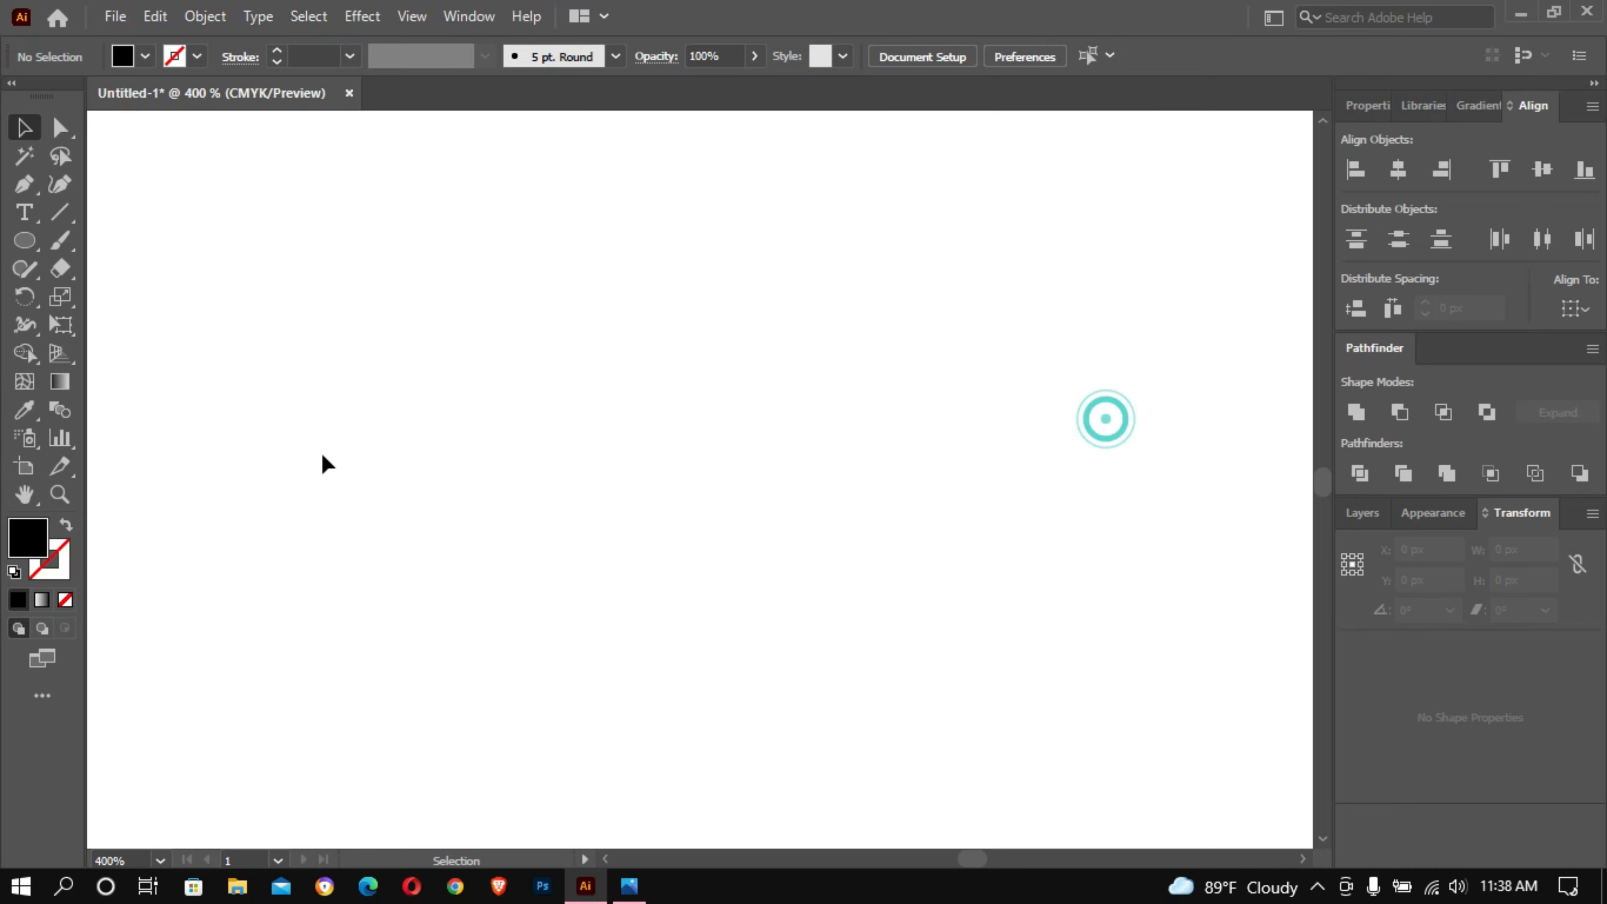
{"action": "left_click_drag", "start_coordinate": [190, 507], "coordinate": [573, 409]}
{"action": "left_click_drag", "start_coordinate": [177, 437], "coordinate": [875, 276]}
{"action": "left_click_drag", "start_coordinate": [365, 366], "coordinate": [1209, 147]}
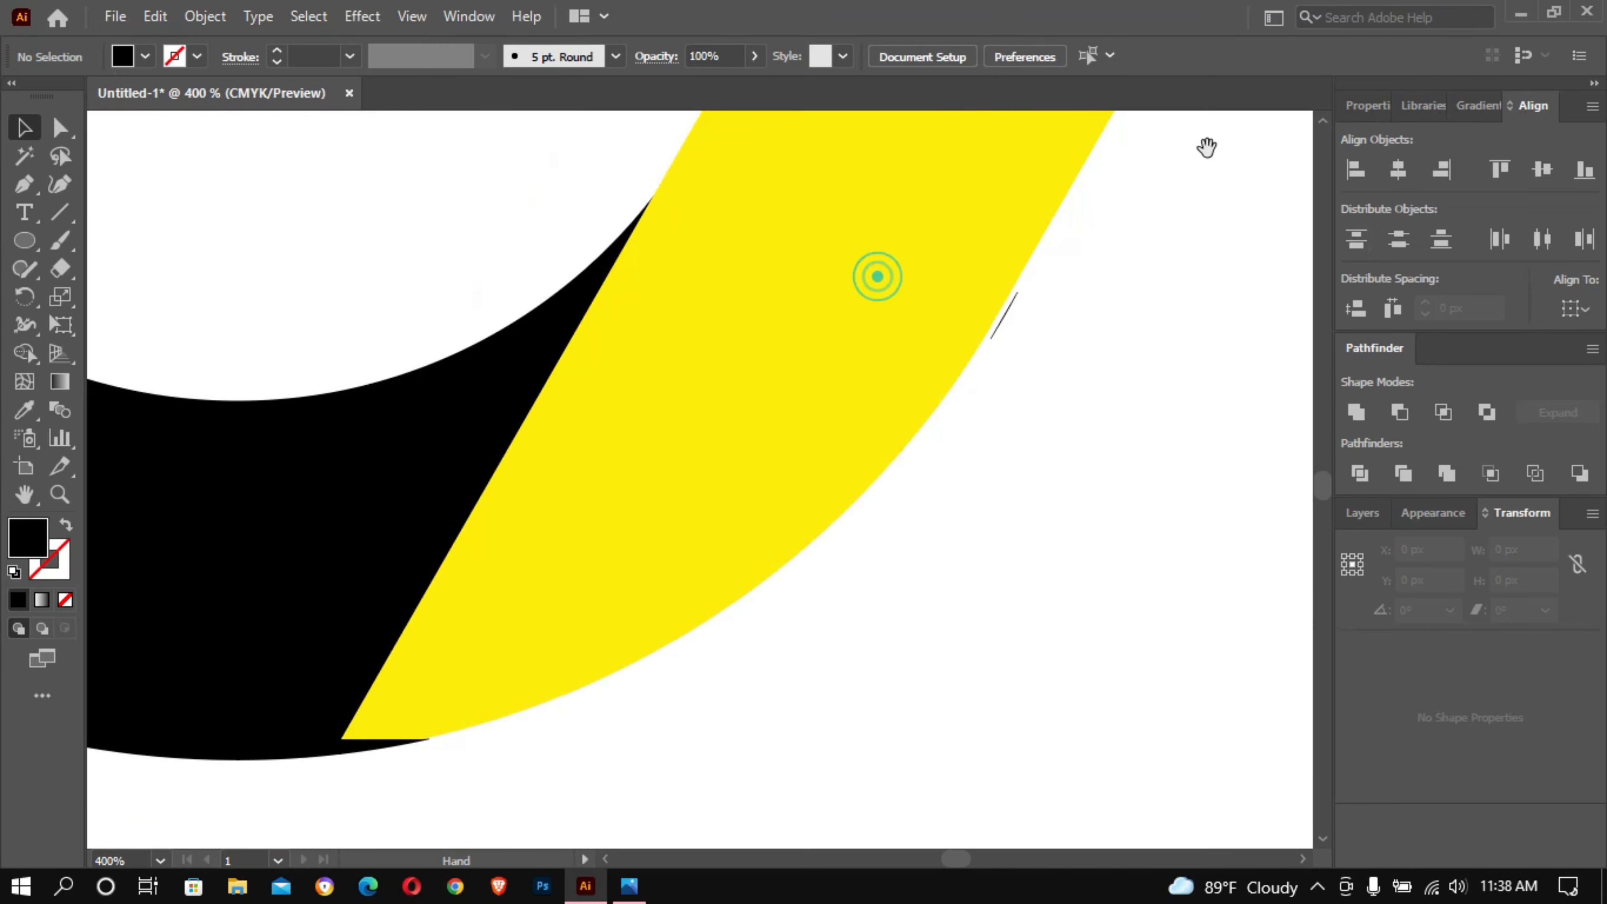
{"action": "left_click", "coordinate": [1008, 313]}
{"action": "right_click", "coordinate": [886, 315]}
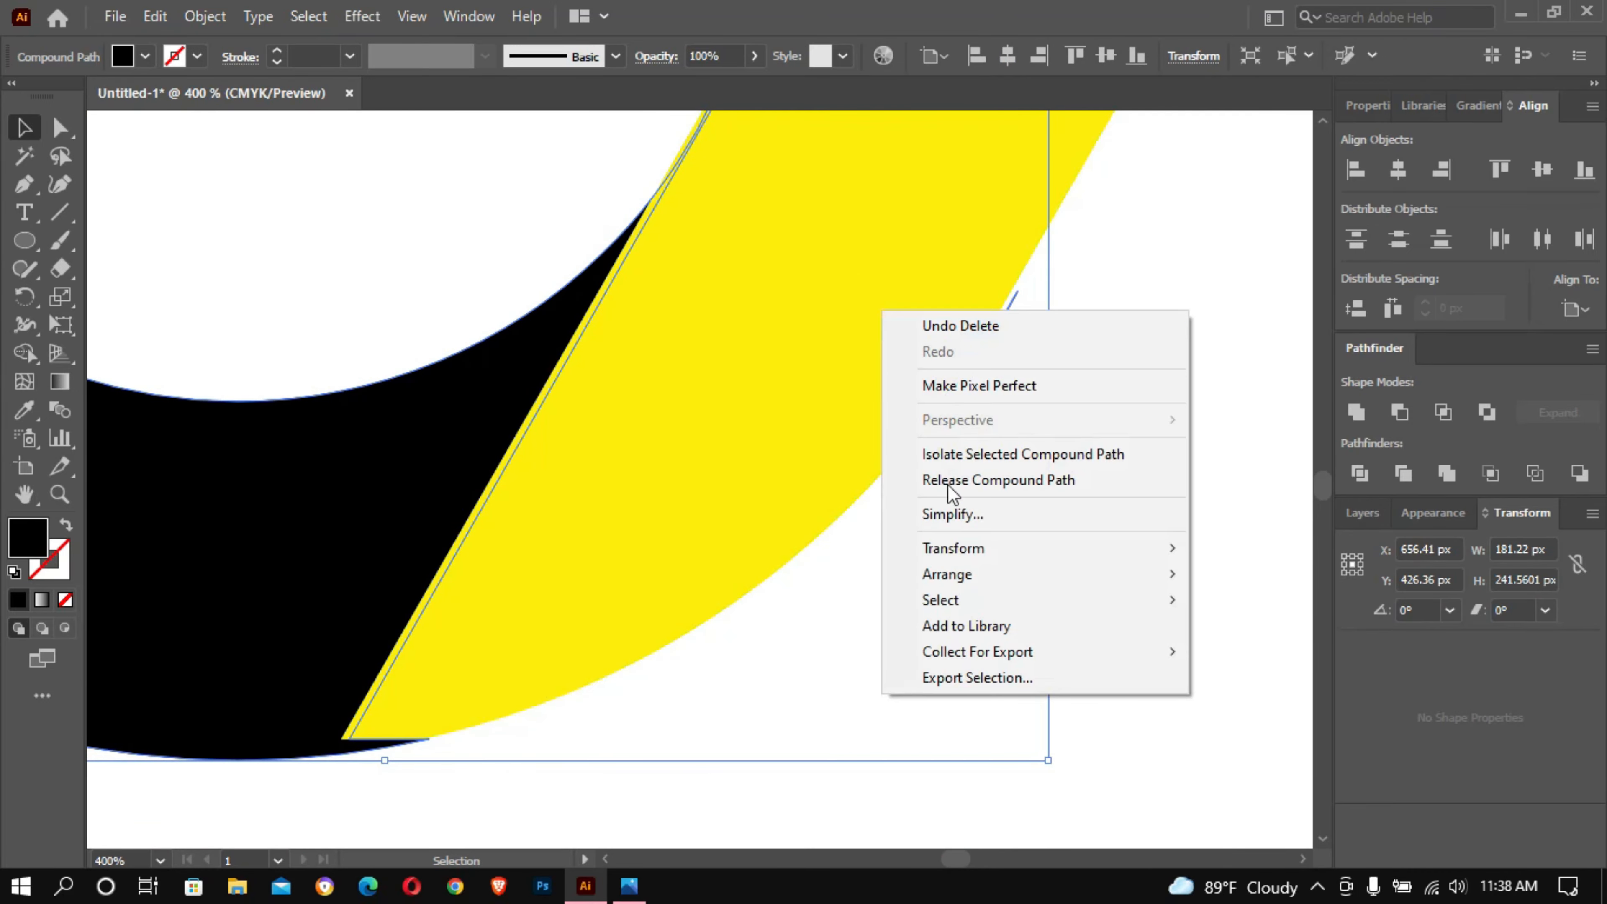
{"action": "left_click", "coordinate": [1121, 776]}
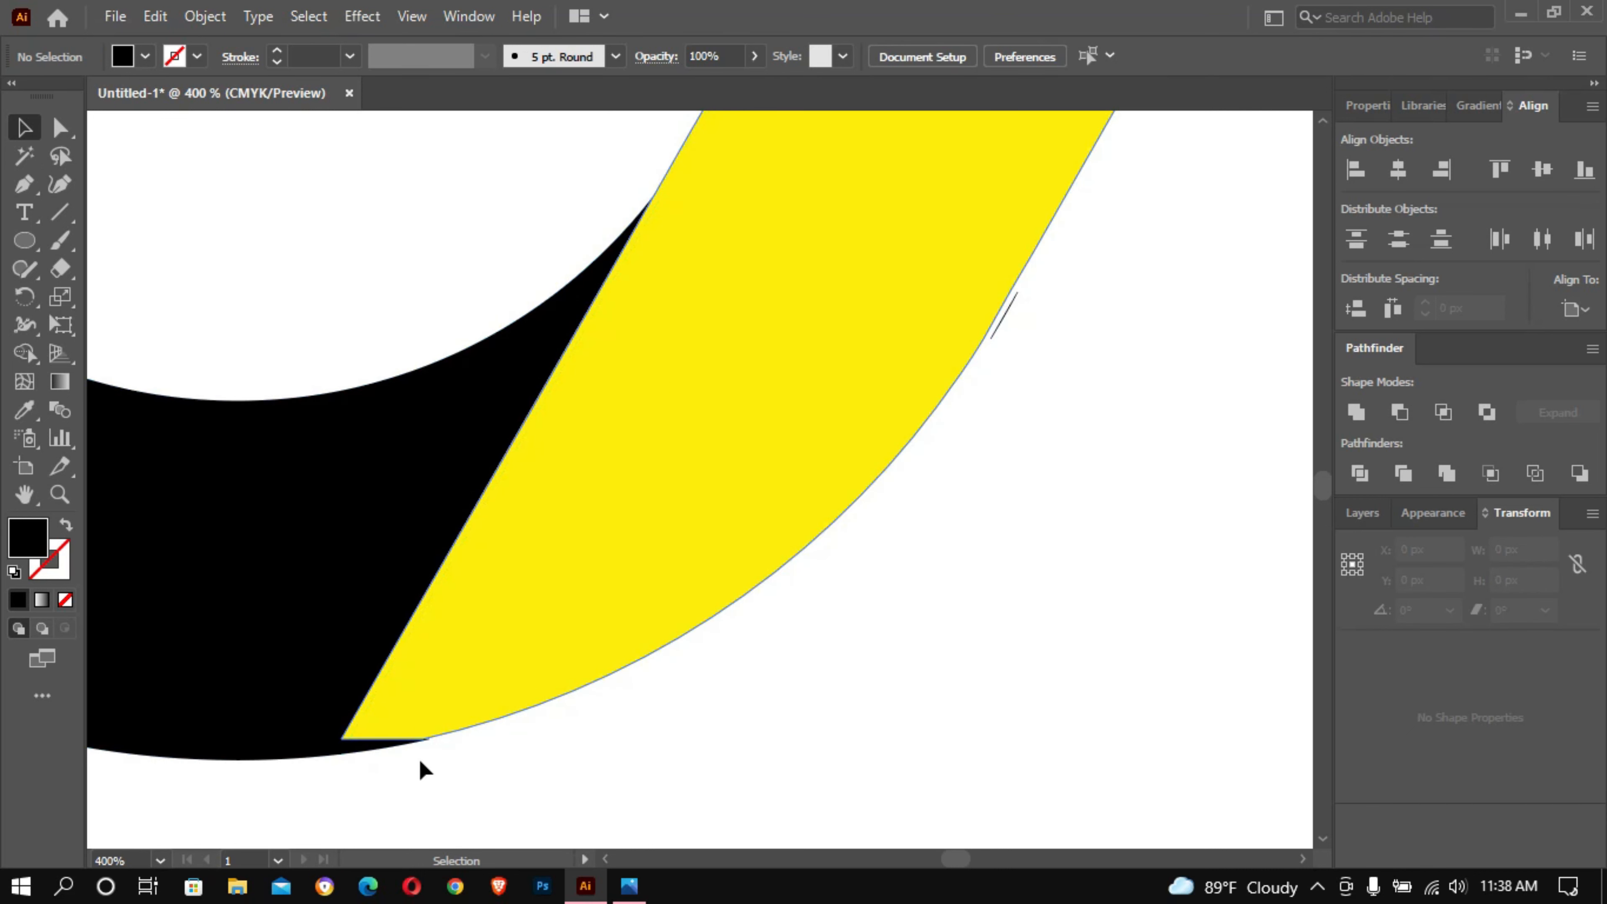
Step: Select the right ring and the main A shape, and merge the ring's lower part with the A using Shape Builder
{"action": "left_click_drag", "start_coordinate": [374, 786], "coordinate": [396, 642]}
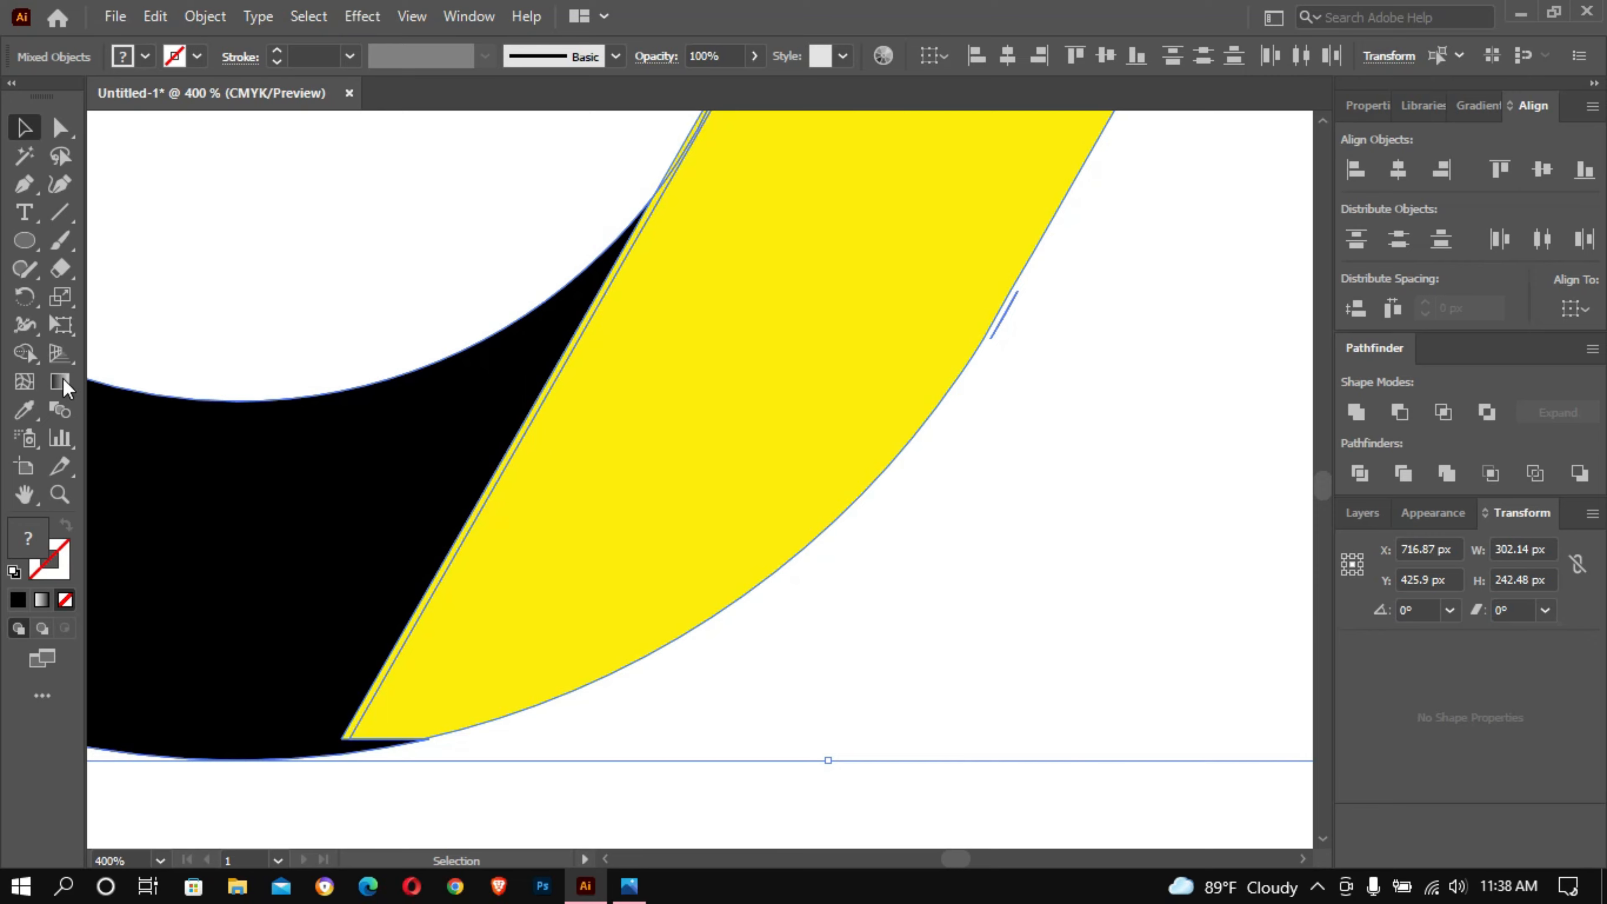
{"action": "left_click", "coordinate": [24, 353]}
{"action": "left_click_drag", "start_coordinate": [389, 570], "coordinate": [477, 618]}
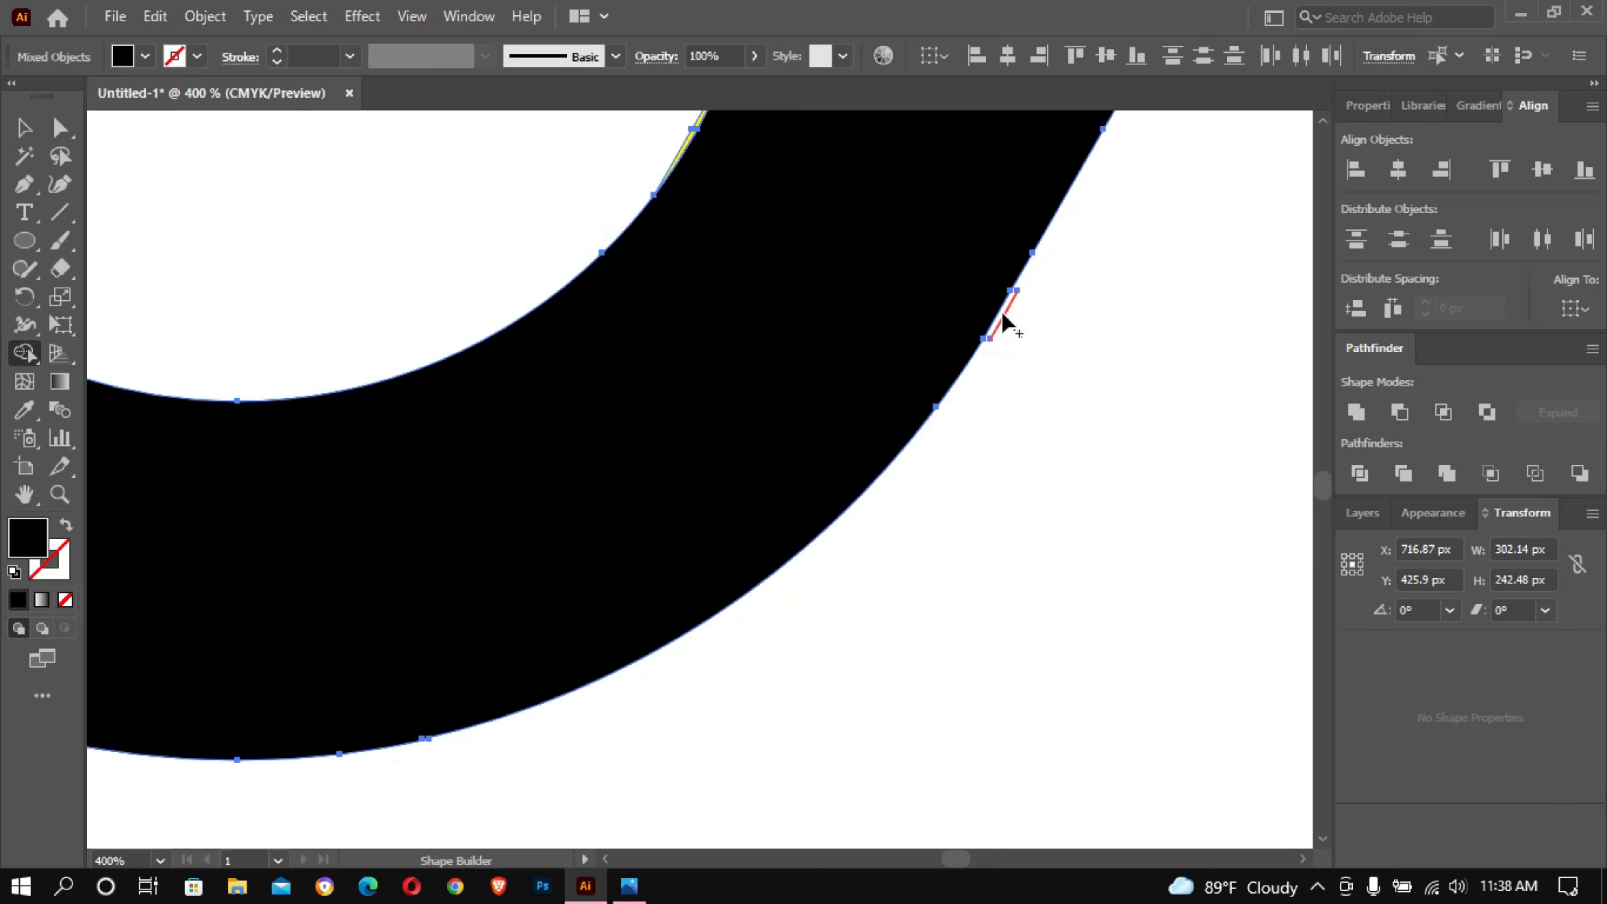
Step: Remove the thin black sliver along the A's right edge, merge the yellow sliver on its left edge into the shape, and deselect
{"action": "left_click", "coordinate": [1003, 316], "text": "alt"}
{"action": "double_click", "coordinate": [1010, 359], "text": "ctrl+alt"}
{"action": "left_click_drag", "start_coordinate": [439, 315], "coordinate": [811, 549]}
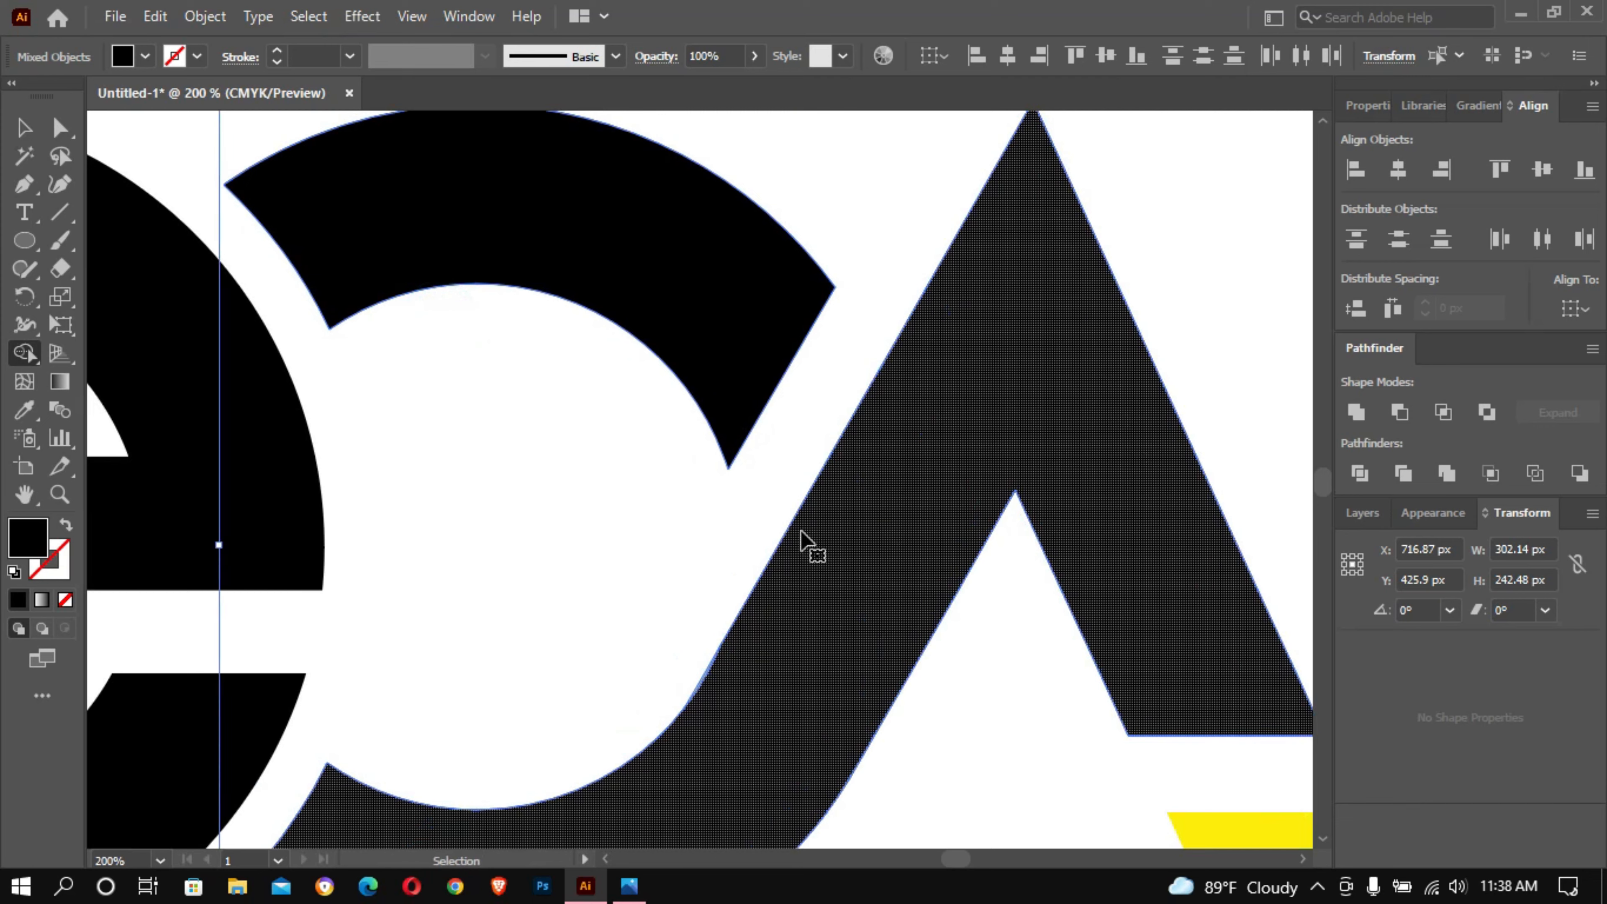
{"action": "scroll", "coordinate": [803, 543], "scroll_direction": "up", "scroll_amount": 3}
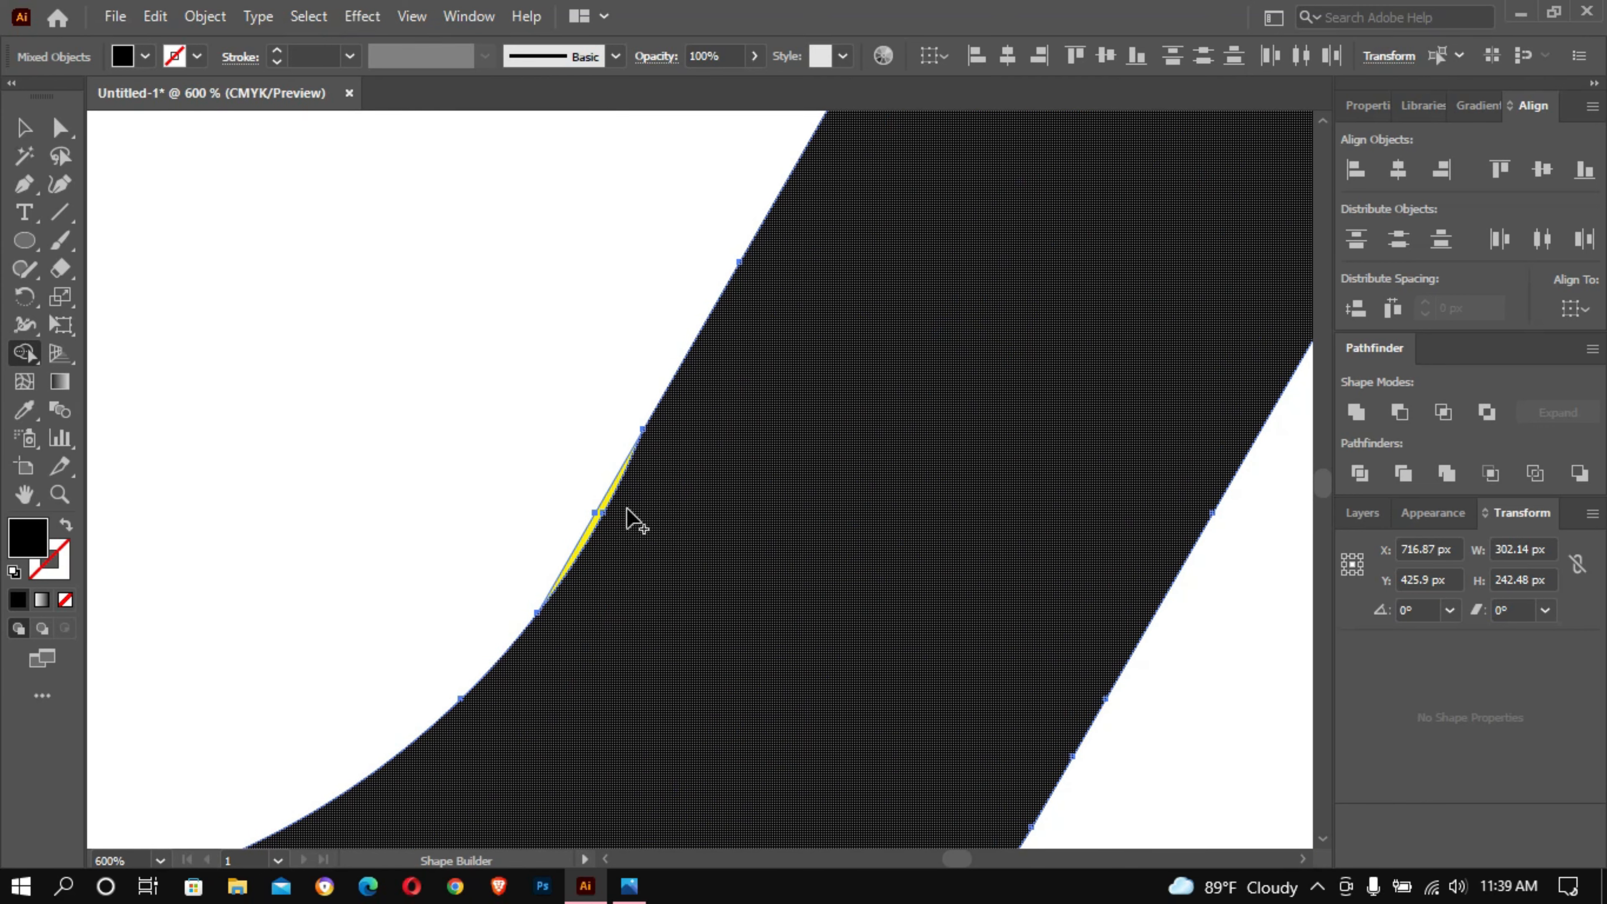
{"action": "left_click", "coordinate": [629, 512], "text": "alt"}
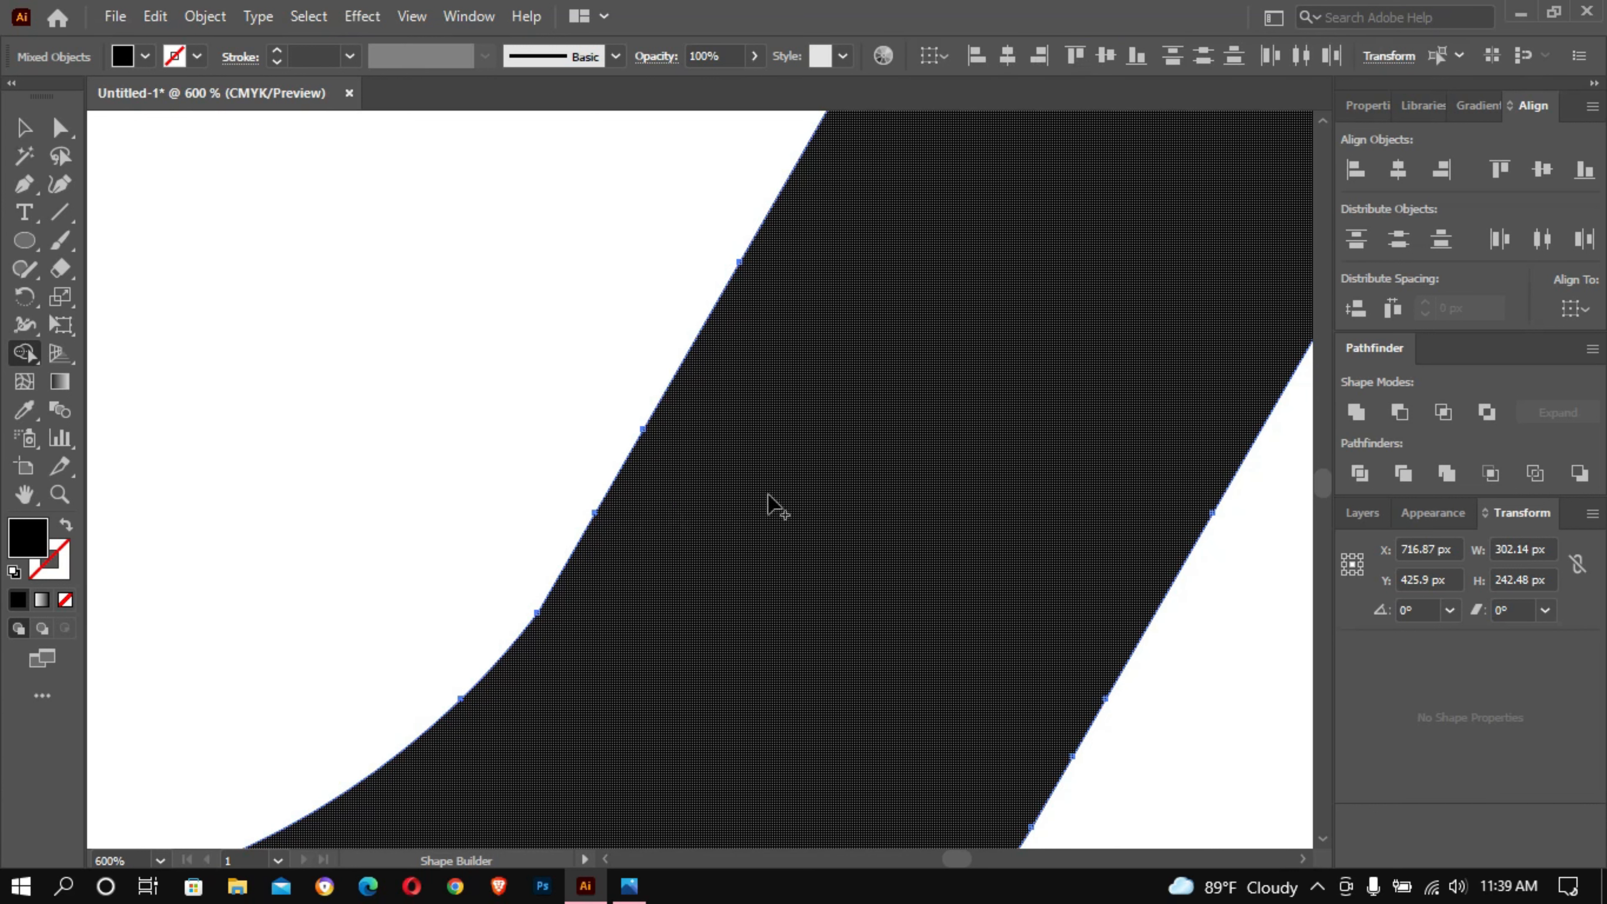
{"action": "scroll", "coordinate": [826, 473], "scroll_direction": "down", "scroll_amount": 5}
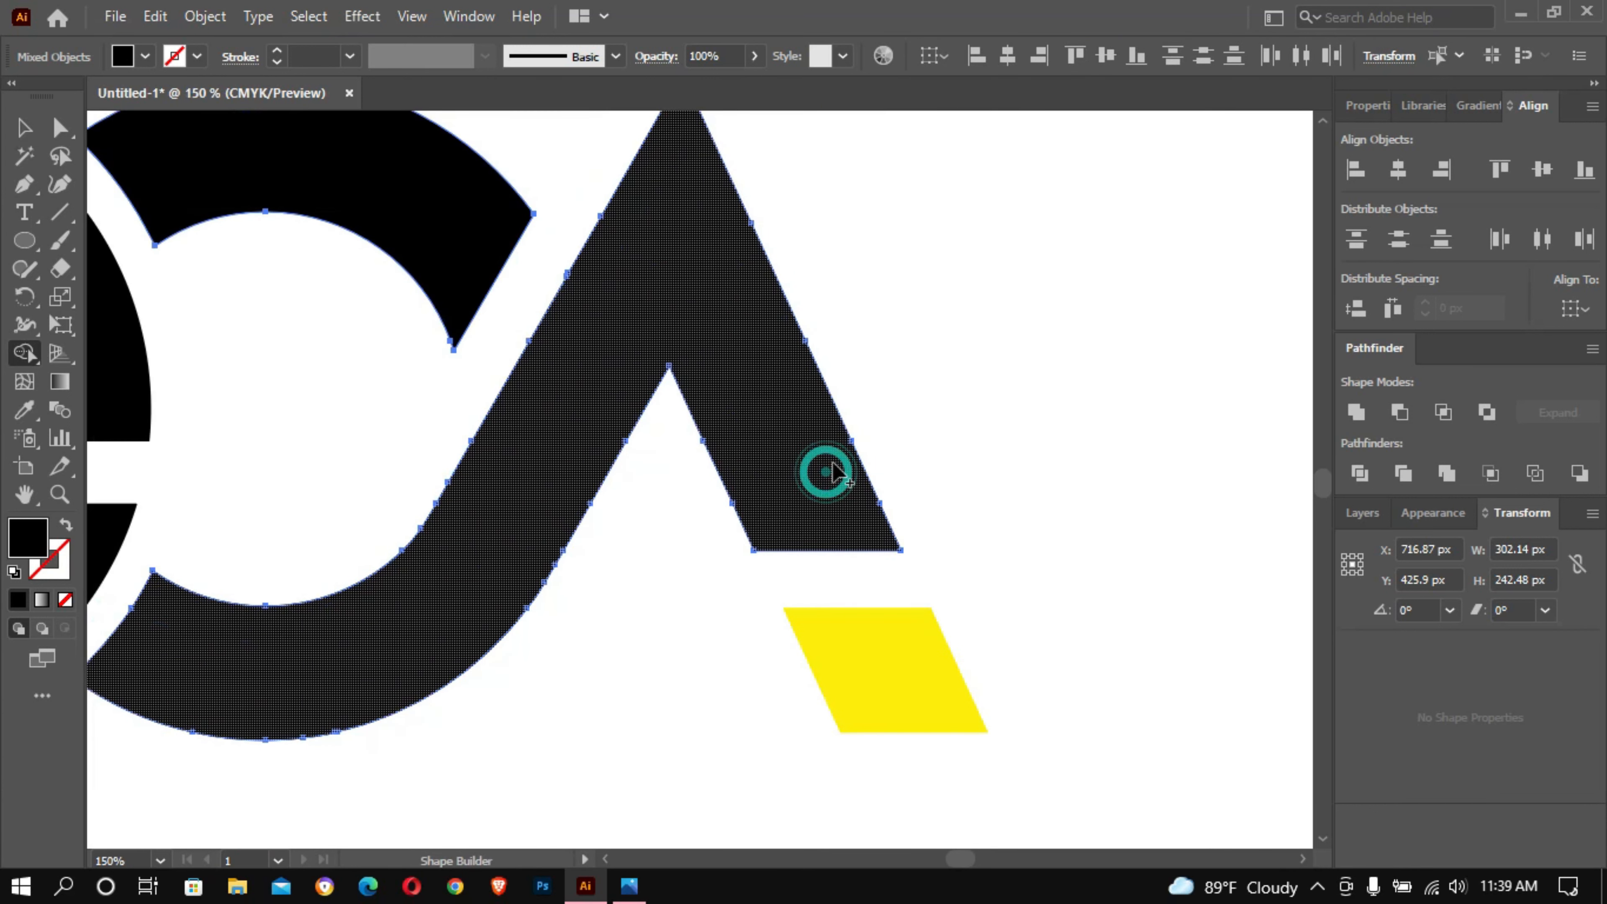
{"action": "left_click_drag", "start_coordinate": [850, 349], "coordinate": [1062, 438]}
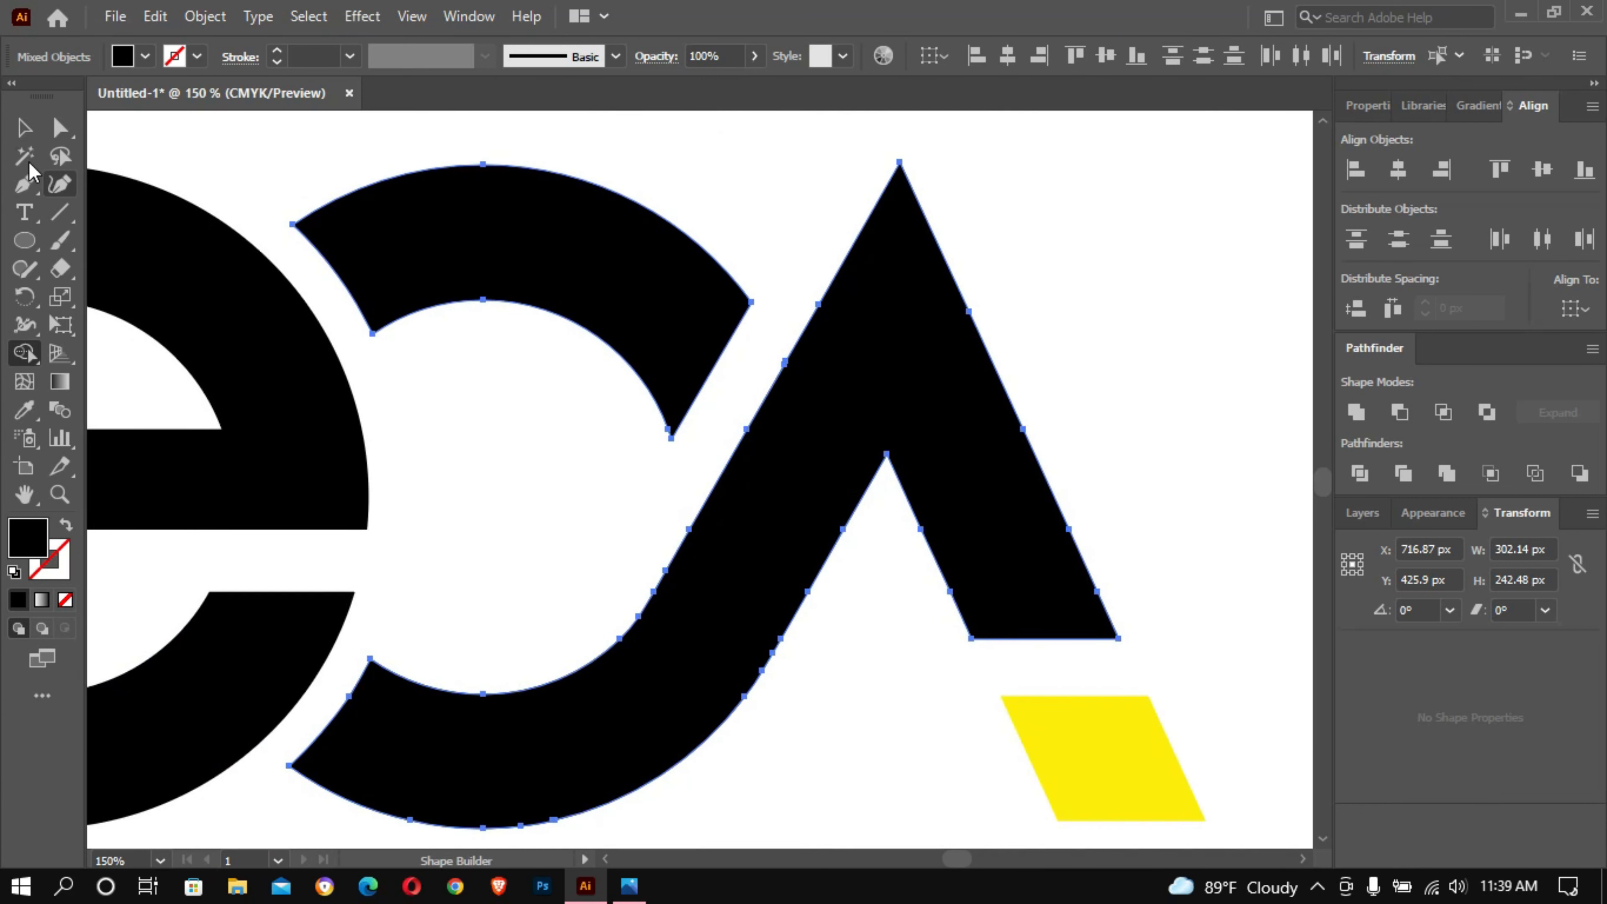
{"action": "left_click", "coordinate": [23, 129]}
{"action": "left_click", "coordinate": [1180, 253]}
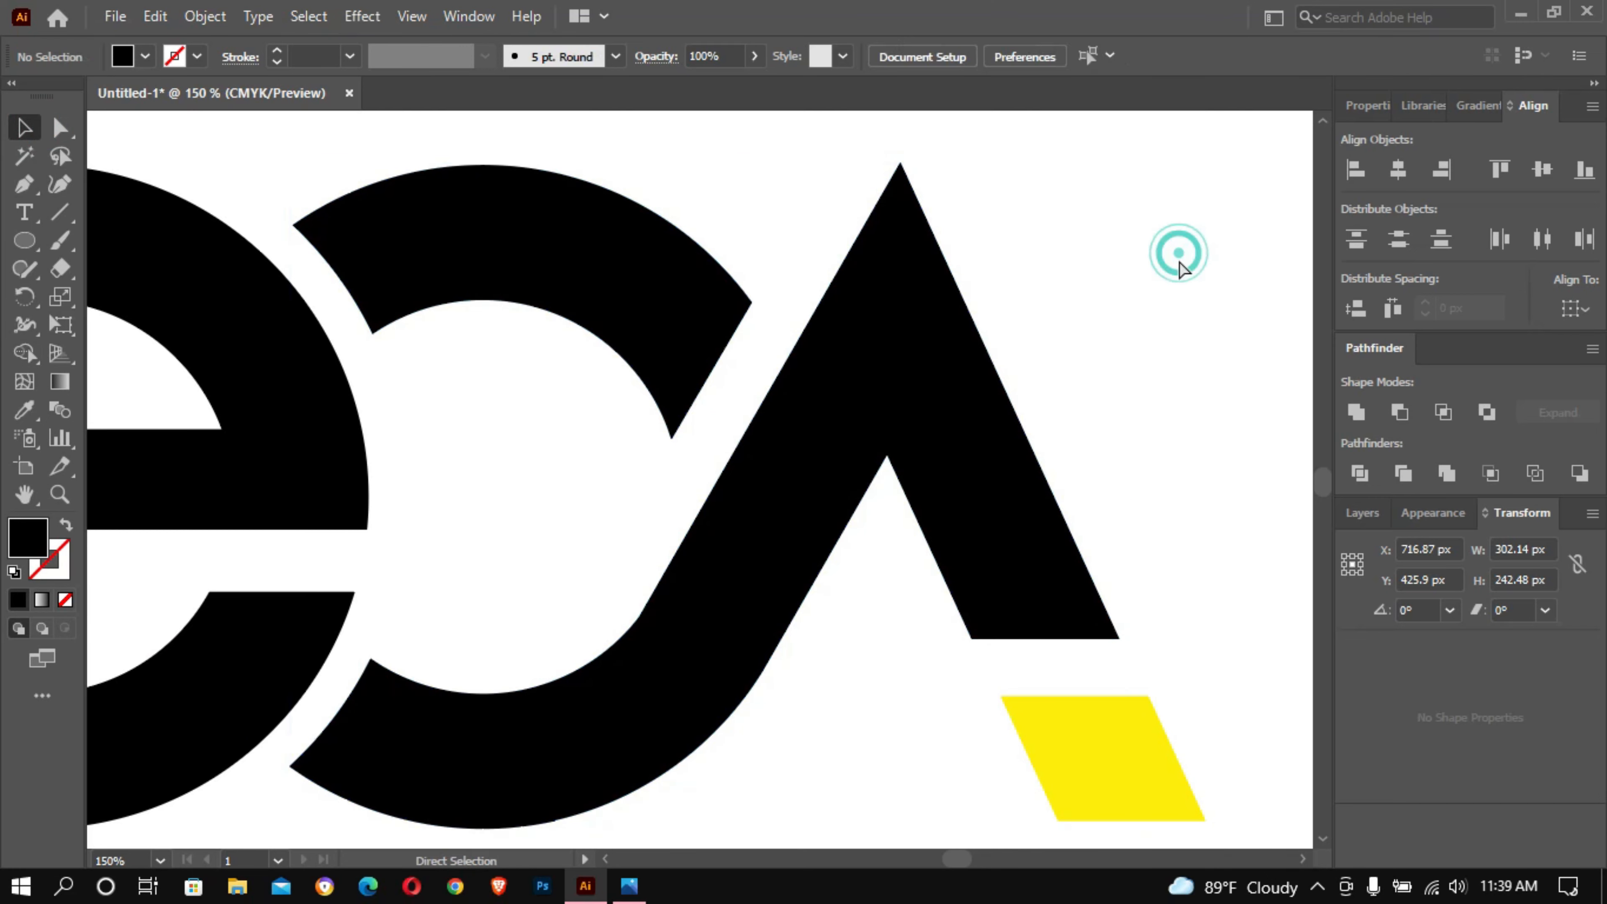
Step: Fill the letter e with the teal sampled from the colour swatch above the artboard, and deselect
{"action": "left_click", "coordinate": [1169, 262], "text": "ctrl+alt"}
{"action": "left_click", "coordinate": [1169, 262], "text": "ctrl+alt"}
{"action": "left_click", "coordinate": [1169, 262], "text": "ctrl+alt"}
{"action": "left_click_drag", "start_coordinate": [581, 538], "coordinate": [1187, 172]}
{"action": "left_click_drag", "start_coordinate": [965, 261], "coordinate": [1089, 217]}
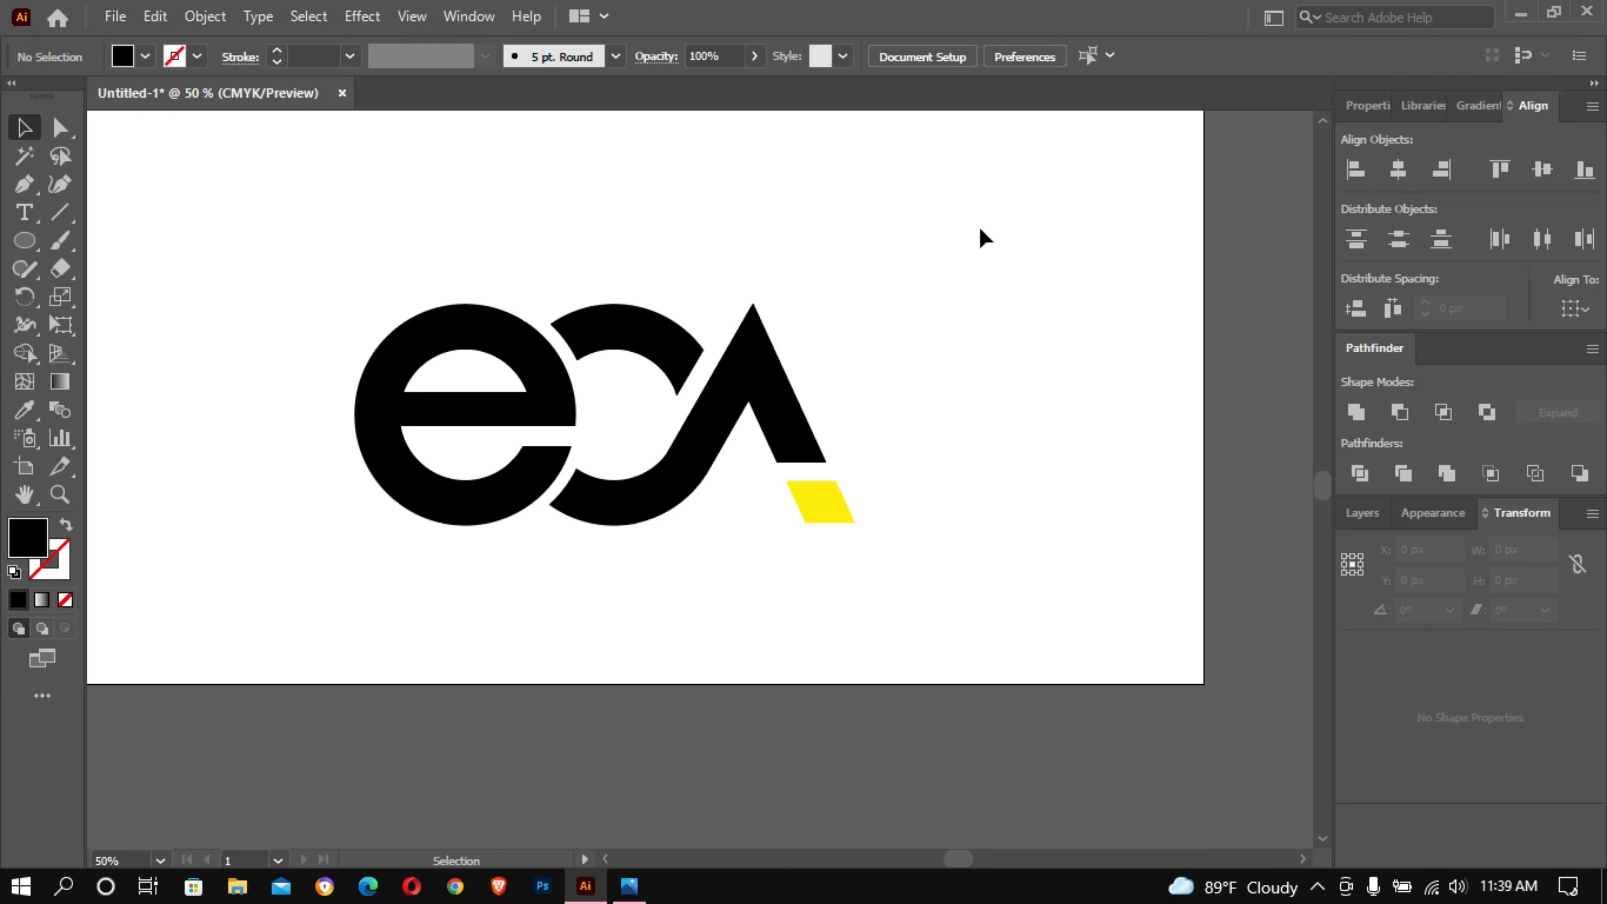
{"action": "left_click_drag", "start_coordinate": [910, 246], "coordinate": [980, 323]}
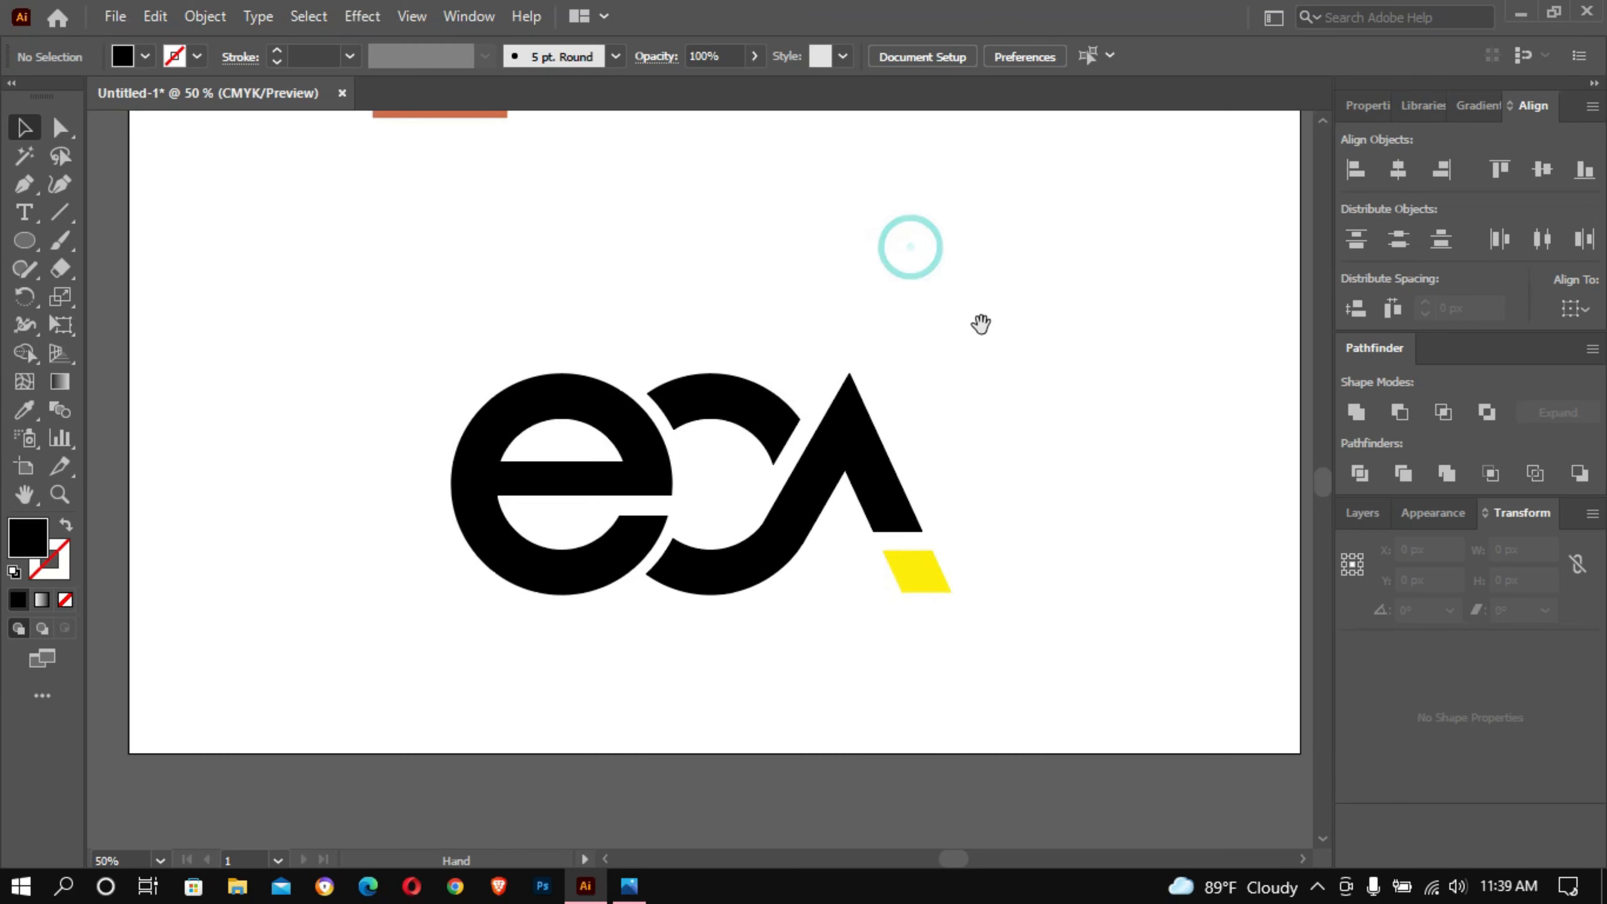
{"action": "left_click", "coordinate": [679, 260], "text": "ctrl+alt"}
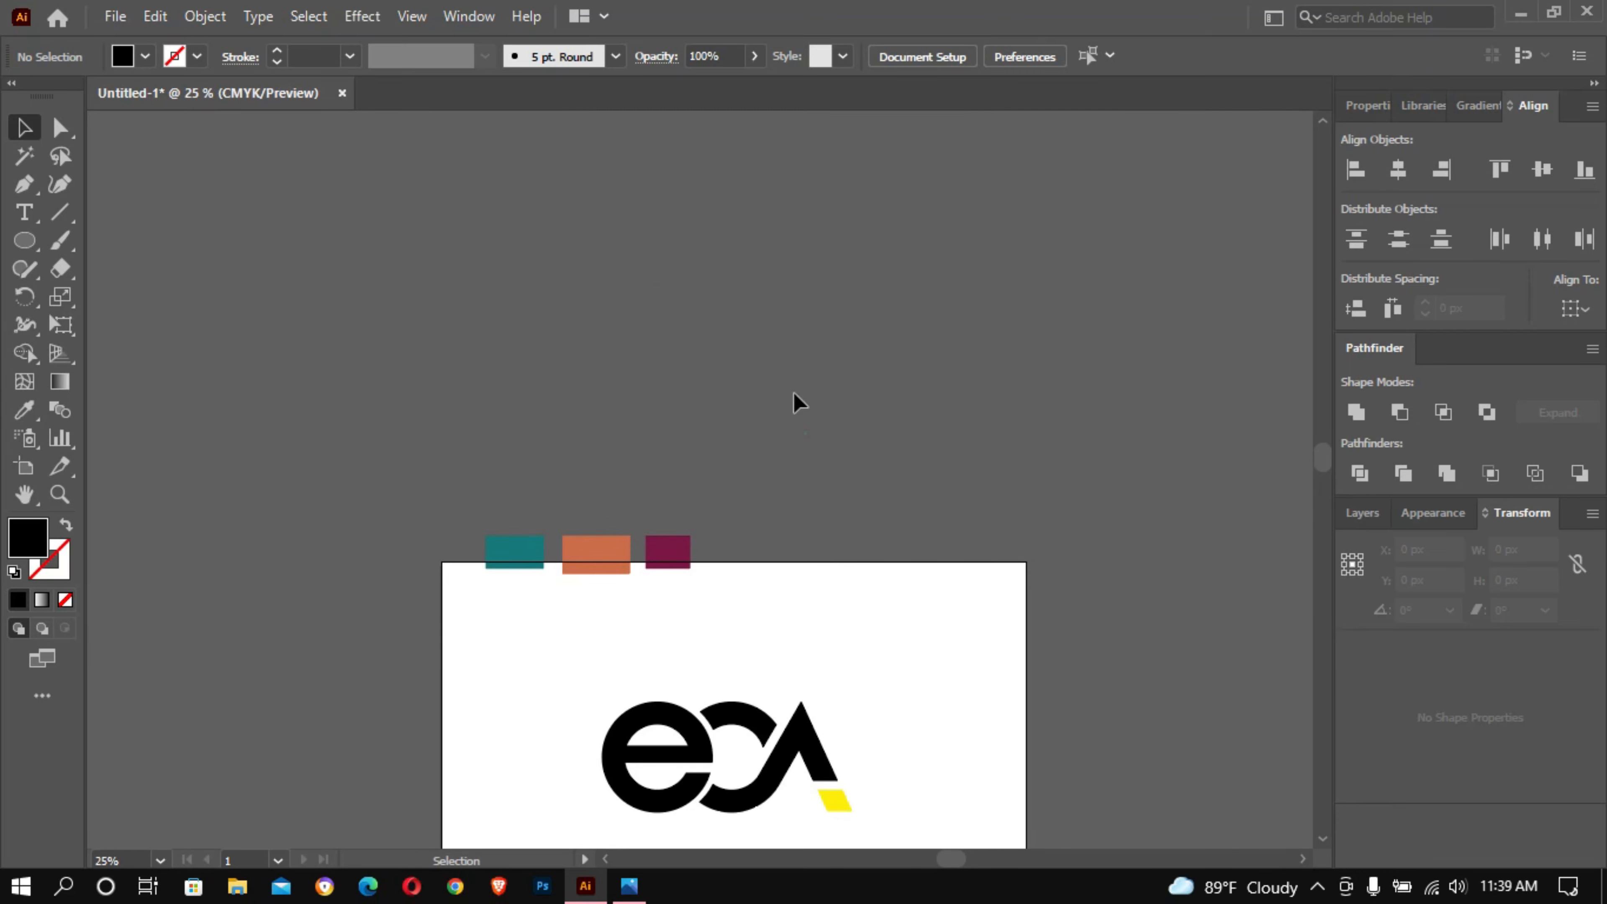
{"action": "left_click_drag", "start_coordinate": [854, 567], "coordinate": [649, 388]}
{"action": "left_click", "coordinate": [610, 388]}
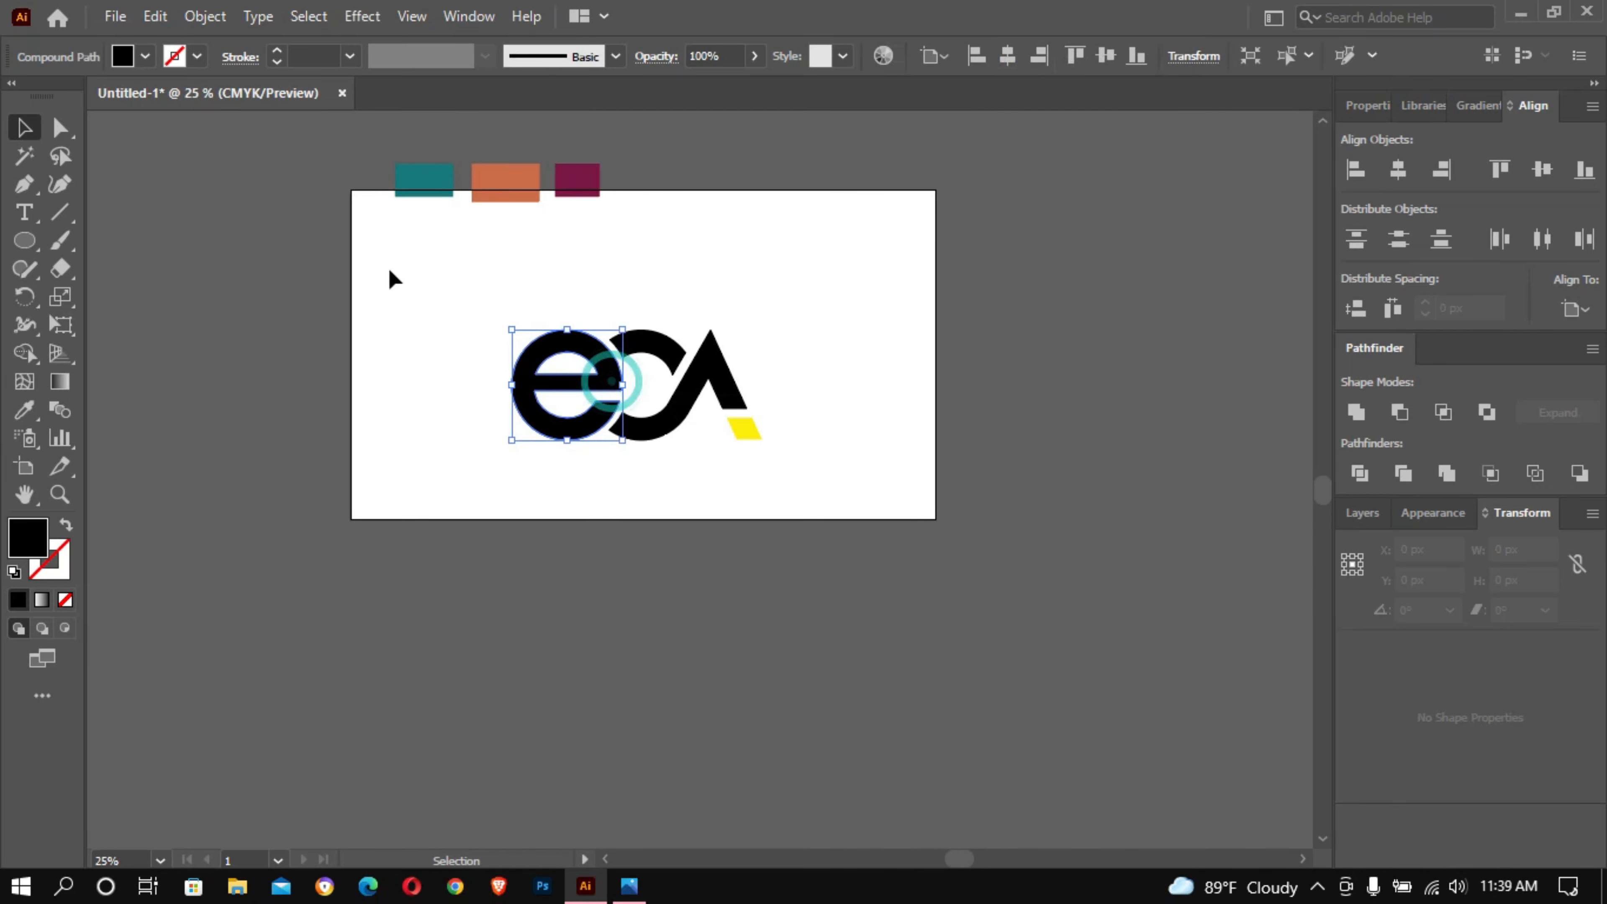
{"action": "left_click", "coordinate": [24, 410]}
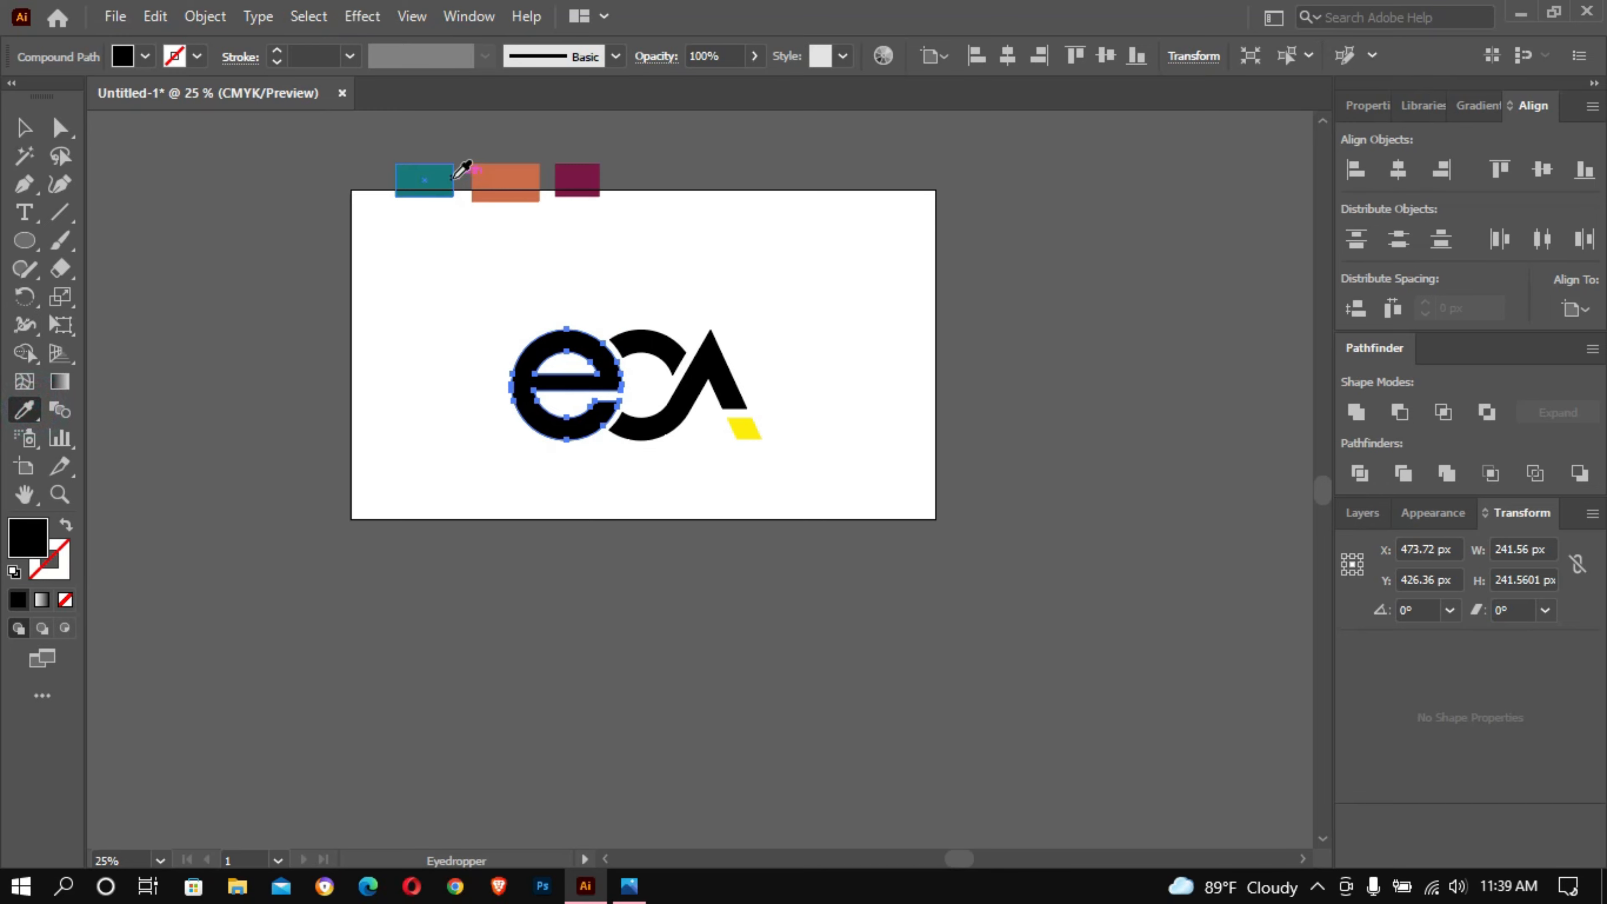
{"action": "left_click", "coordinate": [431, 179]}
{"action": "left_click", "coordinate": [24, 128]}
{"action": "left_click", "coordinate": [506, 269]}
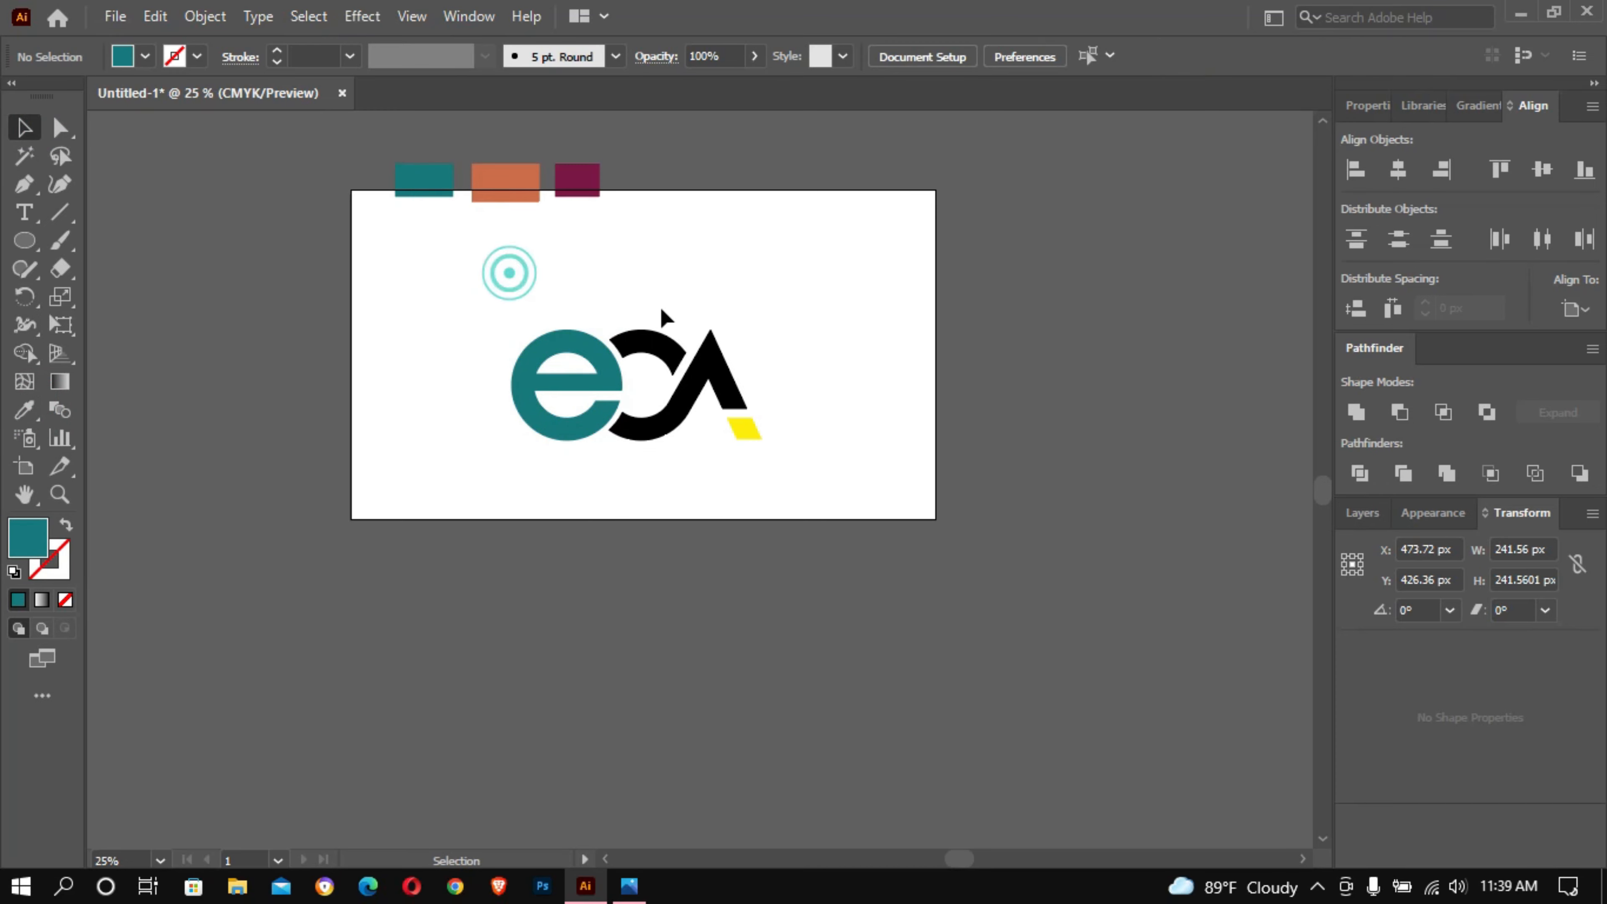
Step: Fill the upper arc of the C and the yellow foot of the A with the sampled orange swatch colour, and deselect
{"action": "left_click", "coordinate": [655, 342]}
{"action": "left_click", "coordinate": [38, 410]}
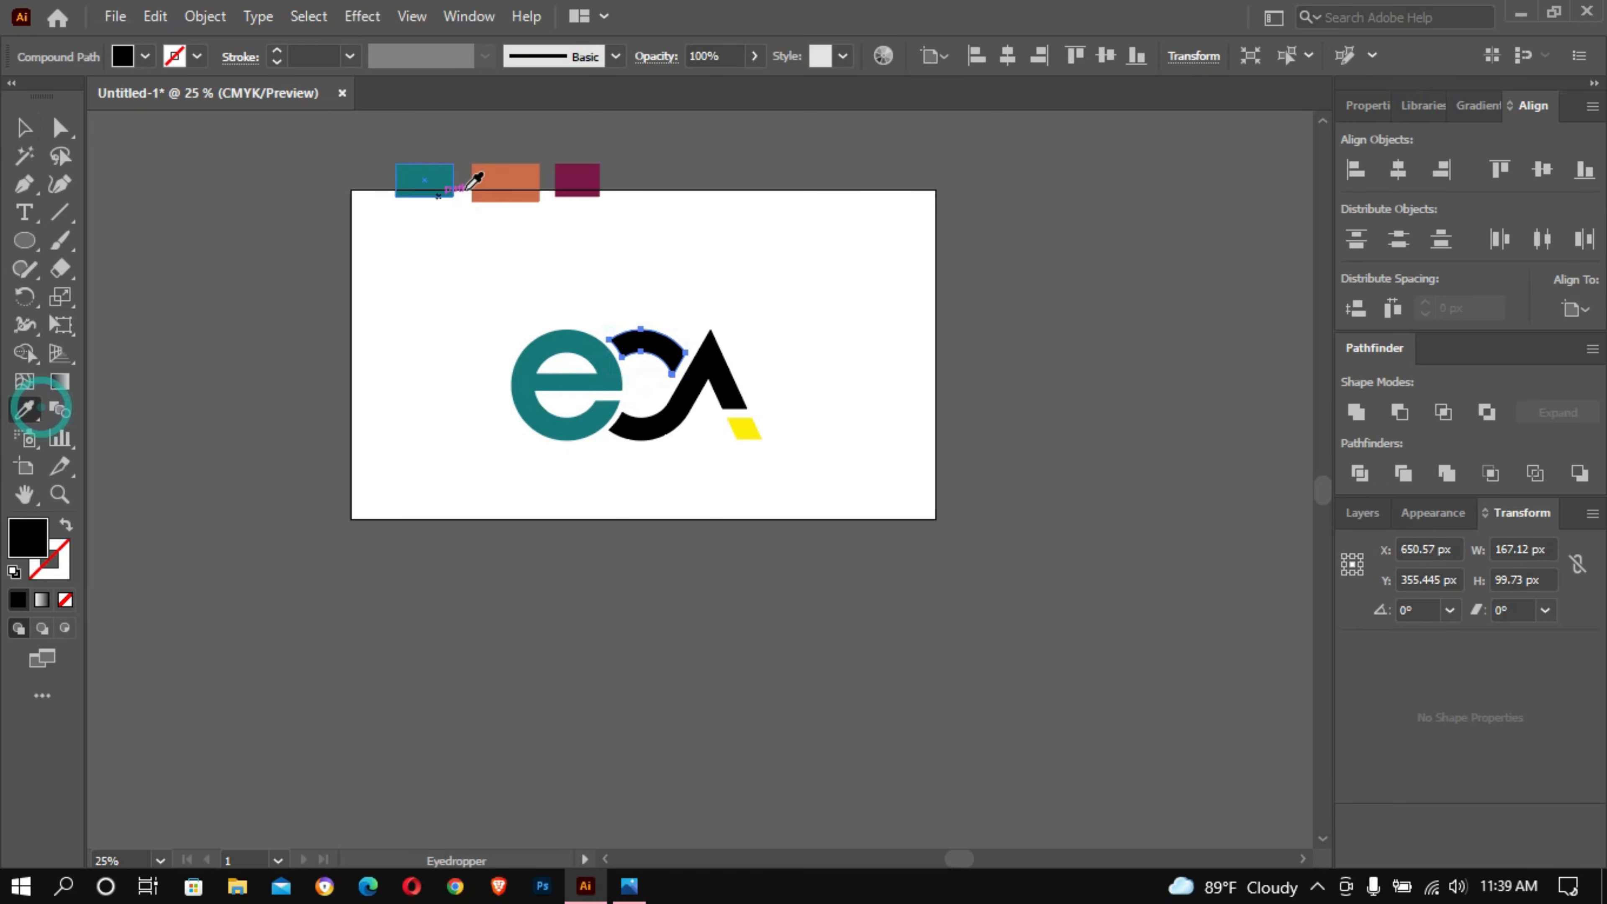
{"action": "left_click", "coordinate": [499, 178]}
{"action": "left_click", "coordinate": [24, 127]}
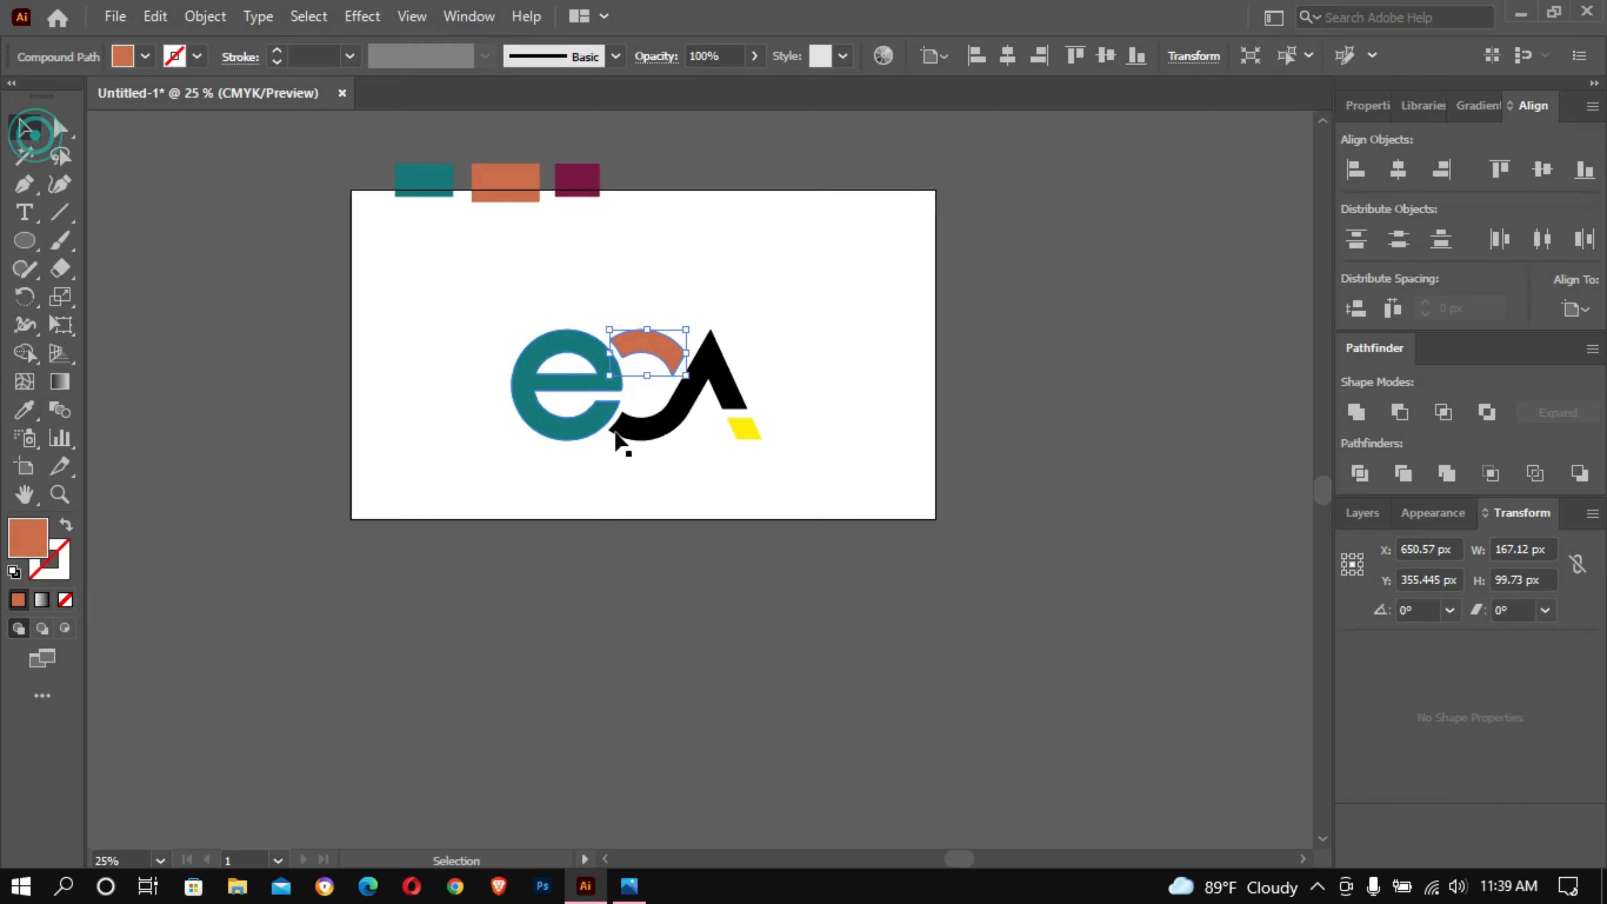
{"action": "left_click", "coordinate": [746, 430]}
{"action": "left_click", "coordinate": [25, 410]}
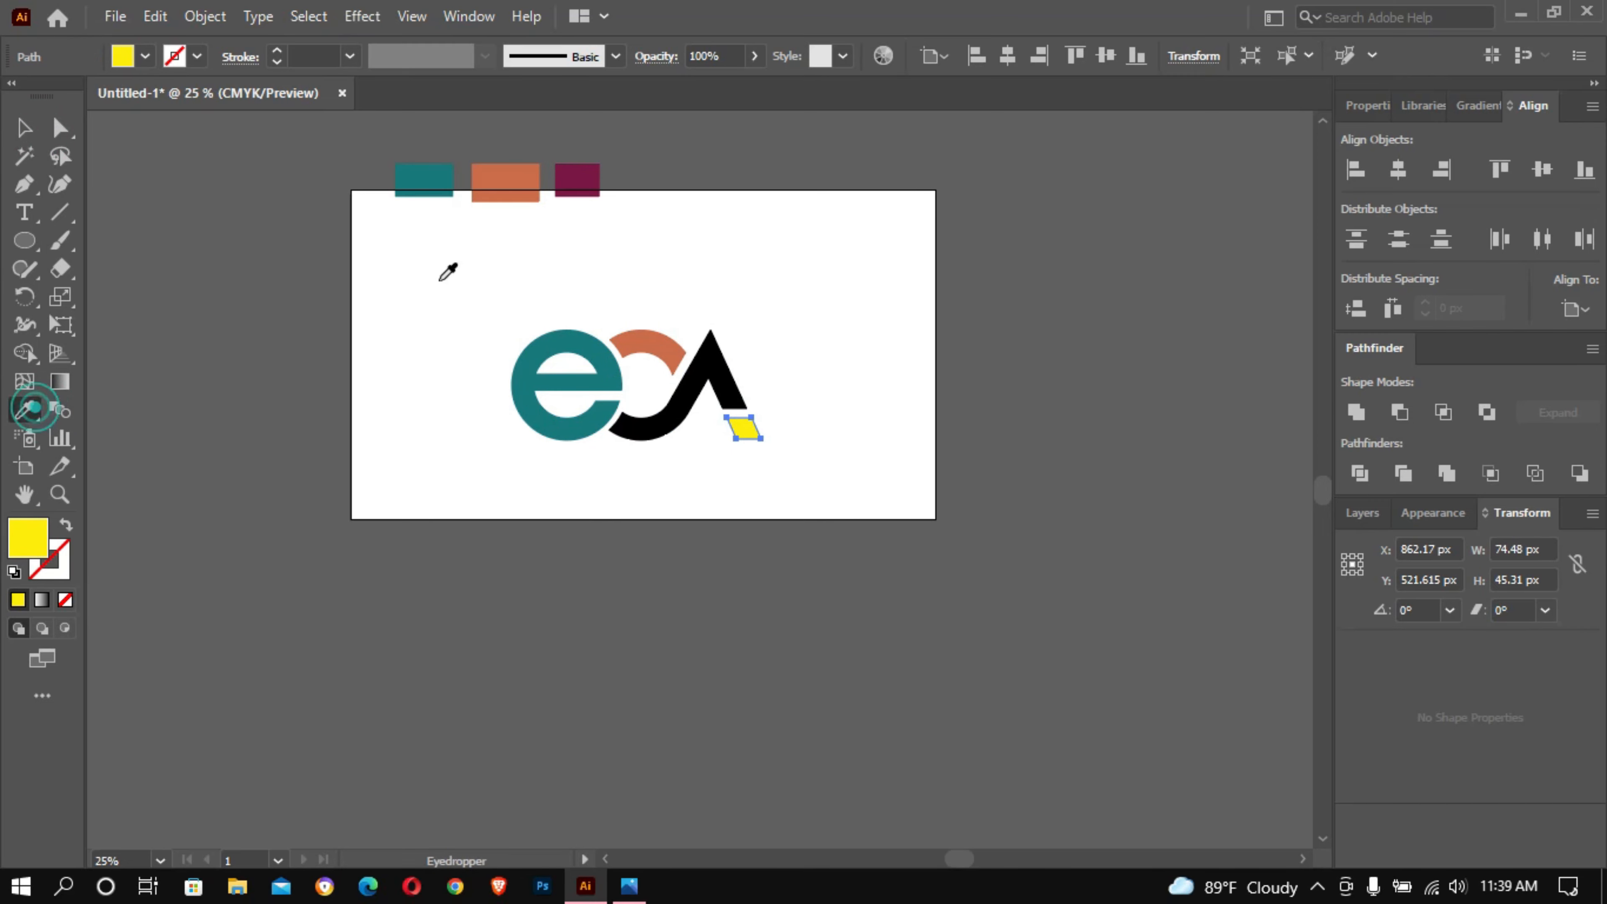
{"action": "left_click", "coordinate": [514, 183]}
{"action": "left_click", "coordinate": [24, 127]}
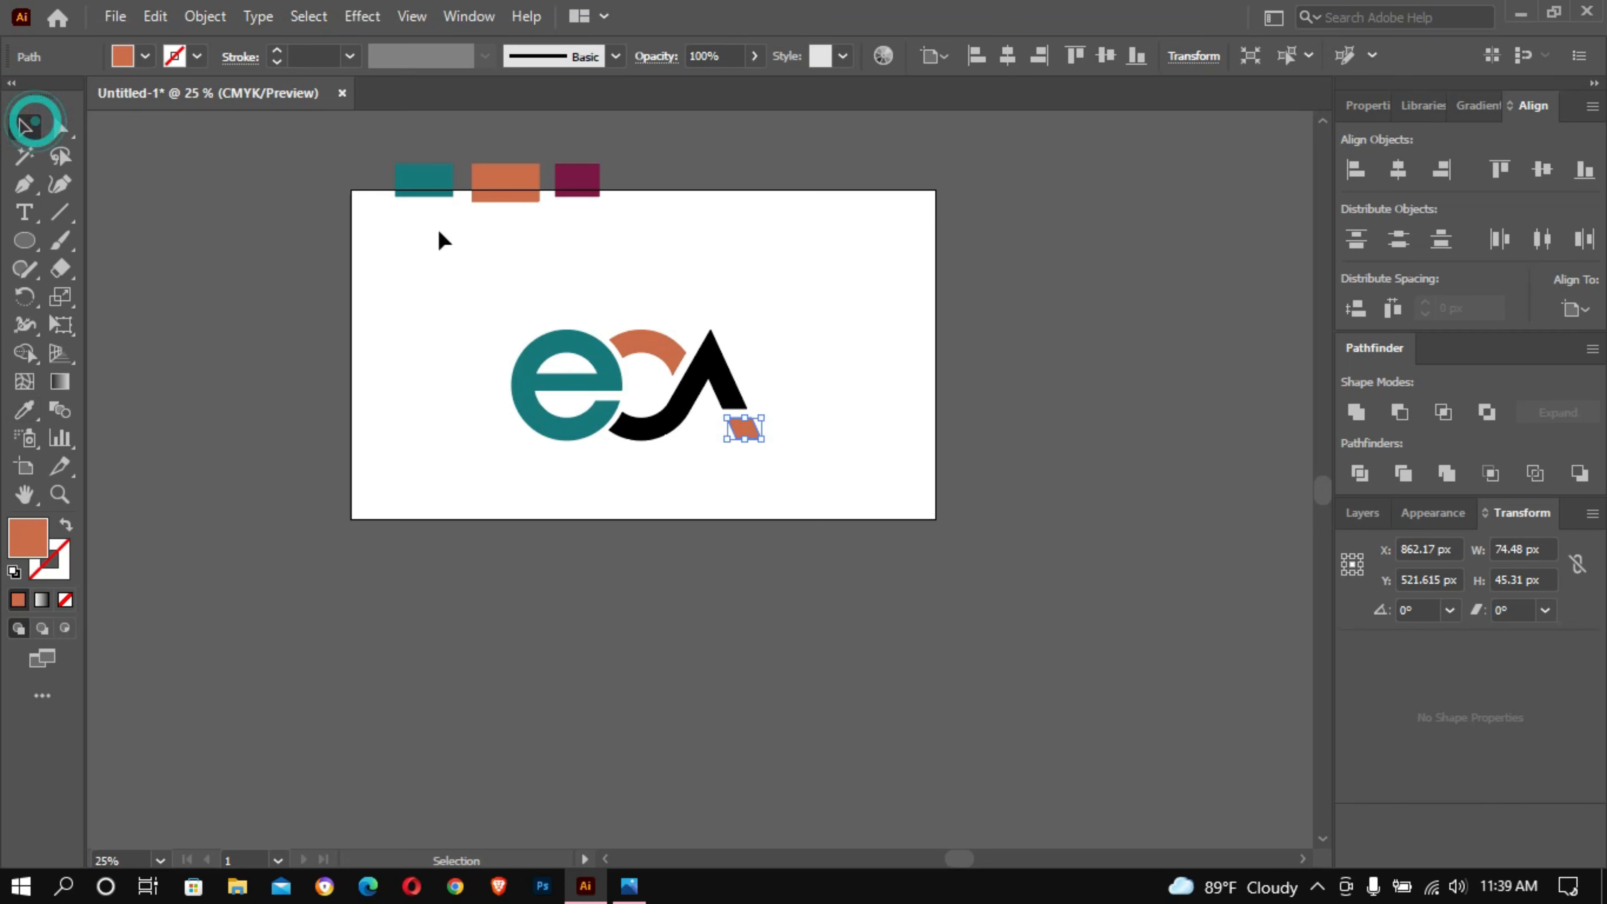
{"action": "left_click", "coordinate": [439, 231]}
Step: Fill the merged black A shape with the sampled maroon swatch colour, and delete the three colour swatches
{"action": "left_click", "coordinate": [711, 359]}
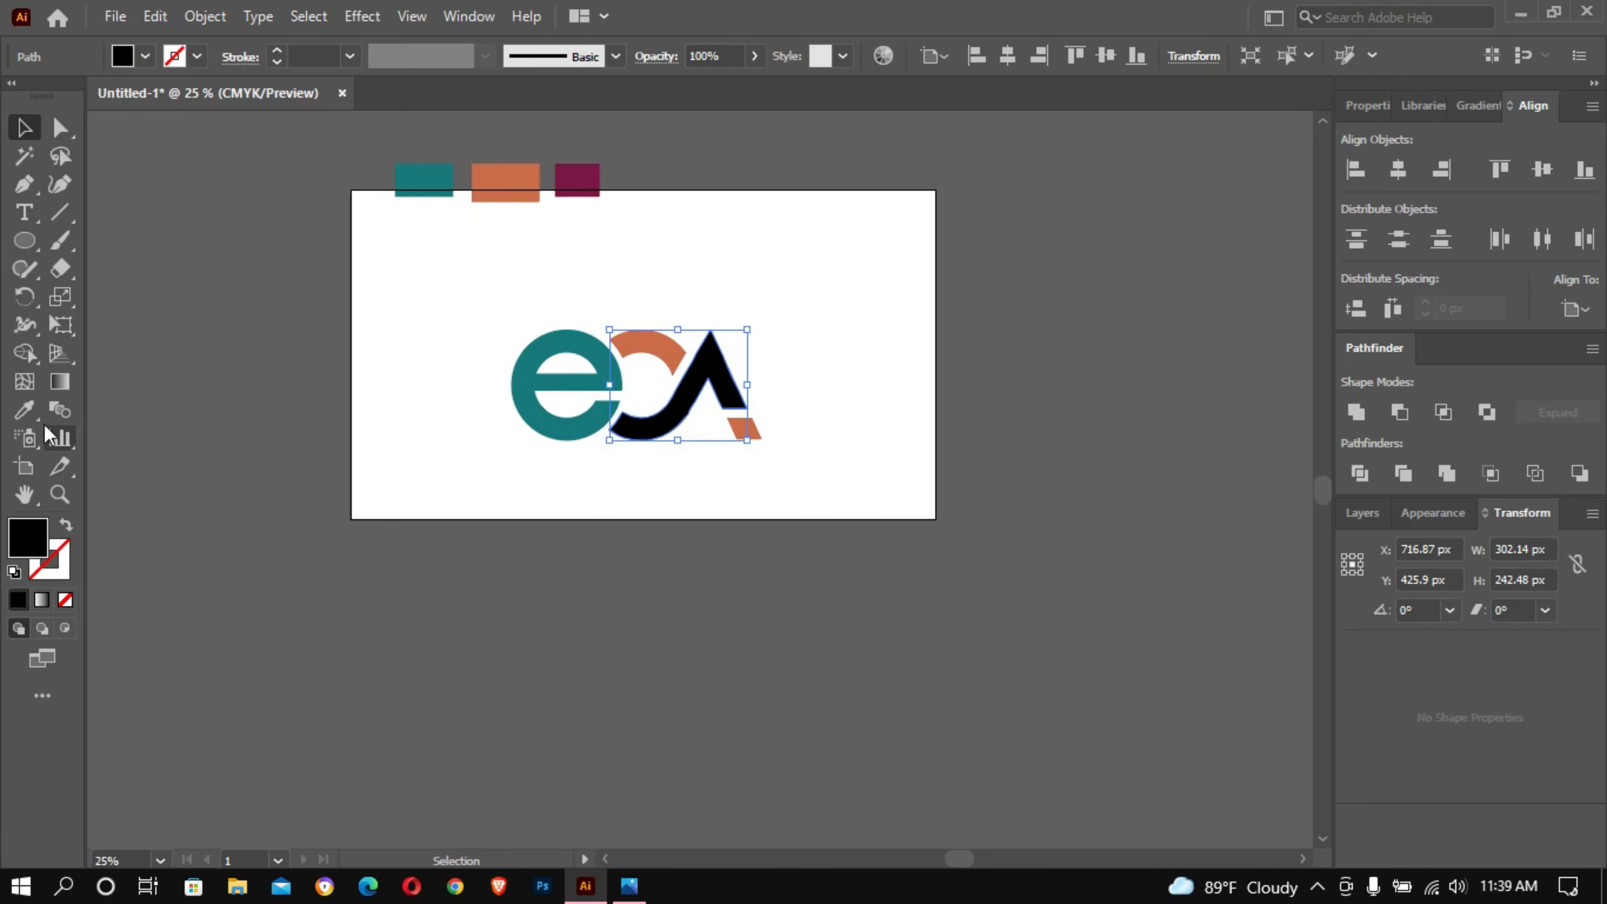
{"action": "left_click", "coordinate": [24, 410]}
{"action": "left_click", "coordinate": [569, 184]}
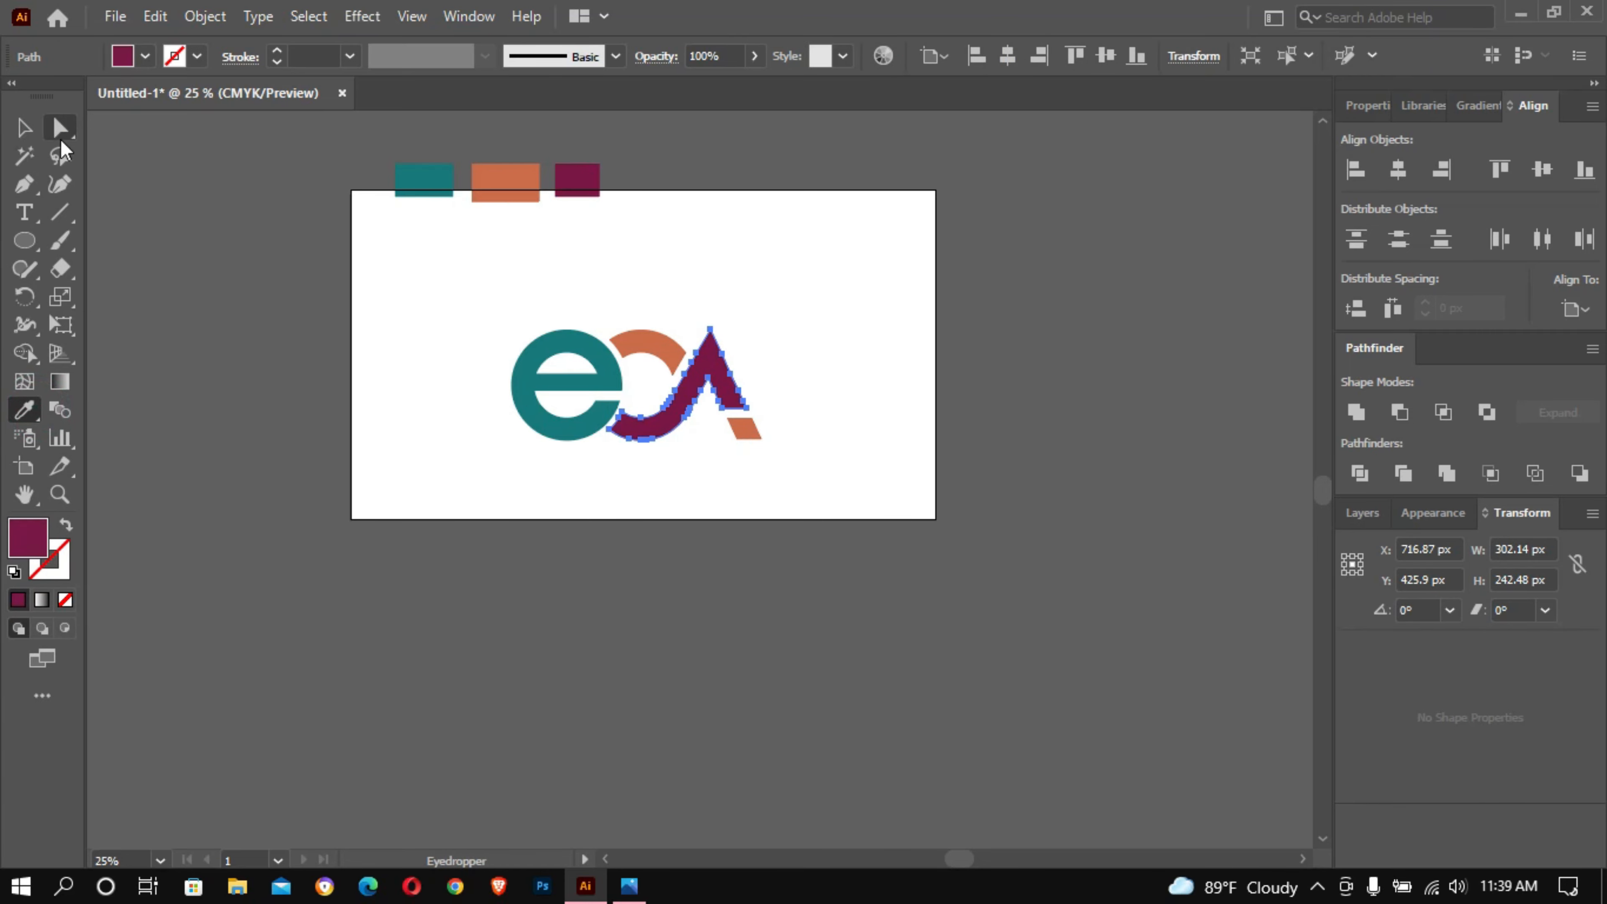
{"action": "left_click", "coordinate": [34, 136]}
{"action": "left_click", "coordinate": [404, 246]}
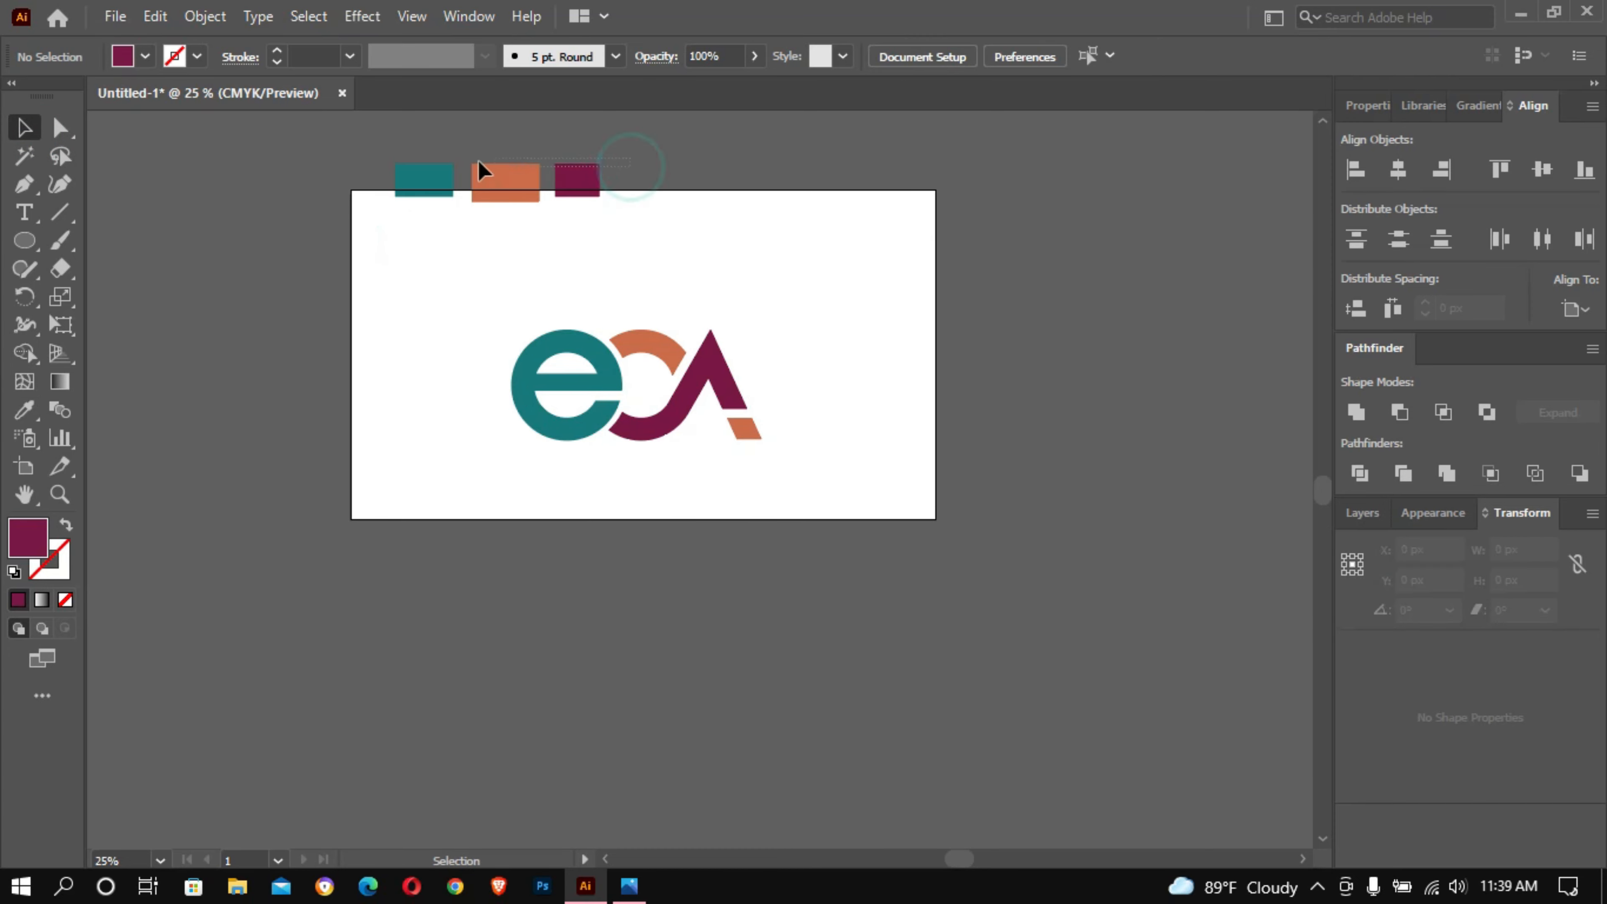
{"action": "left_click_drag", "start_coordinate": [629, 193], "coordinate": [385, 173]}
{"action": "key", "text": "Delete"}
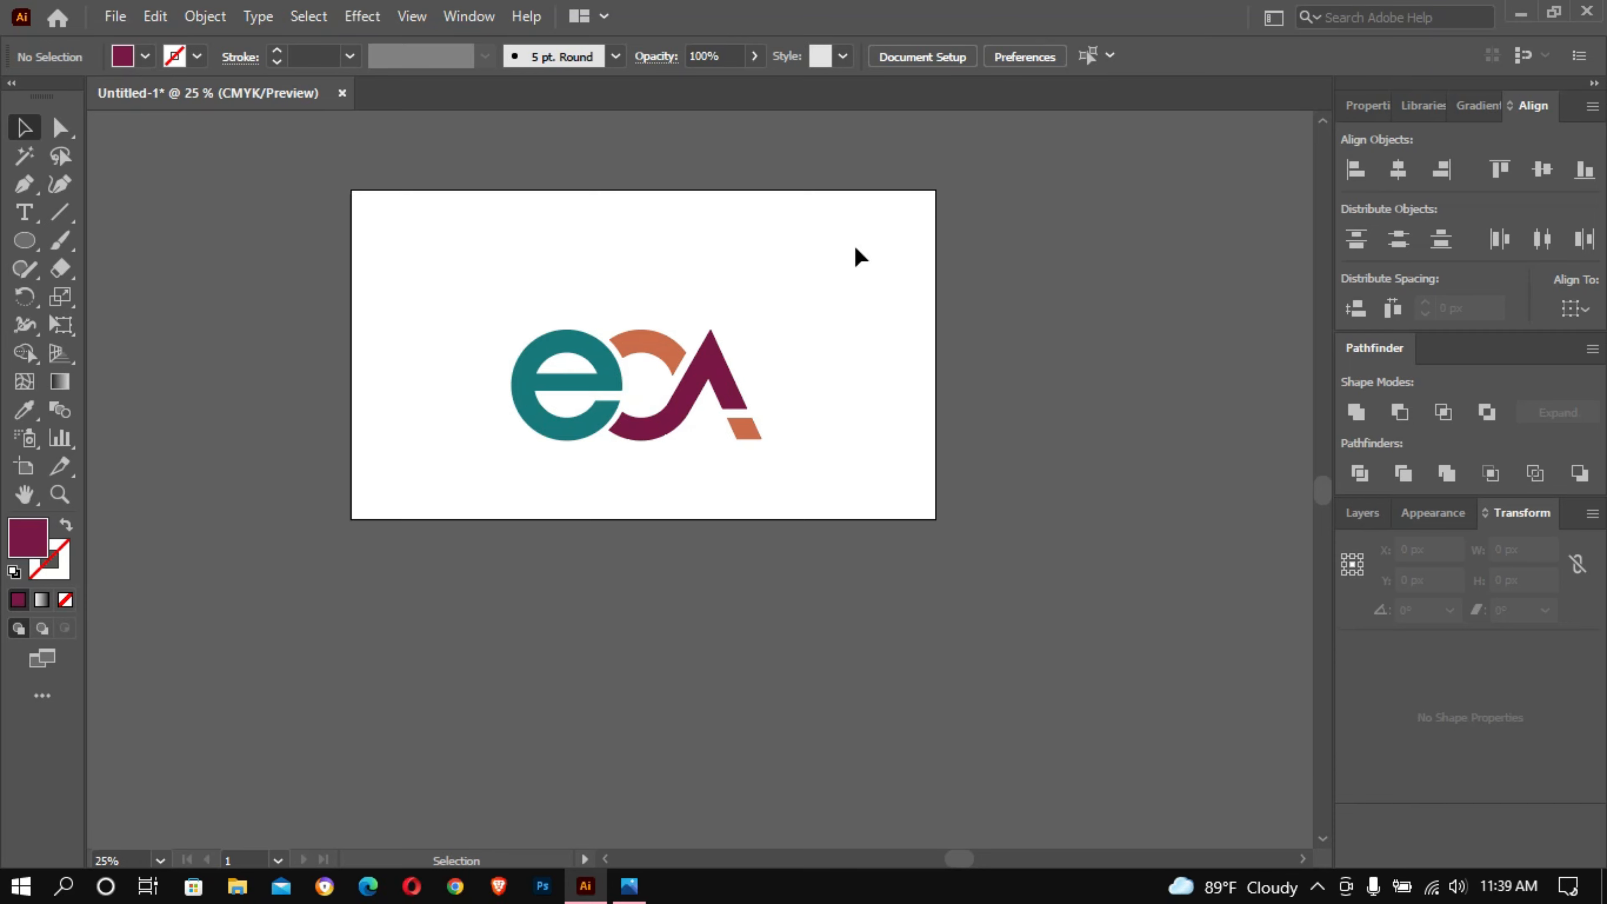
Step: Examine the coloured logo on the artboard at small and large view sizes
{"action": "left_click", "coordinate": [844, 263], "text": "ctrl+alt"}
{"action": "left_click", "coordinate": [838, 266], "text": "ctrl+alt"}
{"action": "left_click", "coordinate": [835, 266], "text": "ctrl+alt"}
{"action": "left_click_drag", "start_coordinate": [799, 494], "coordinate": [910, 236]}
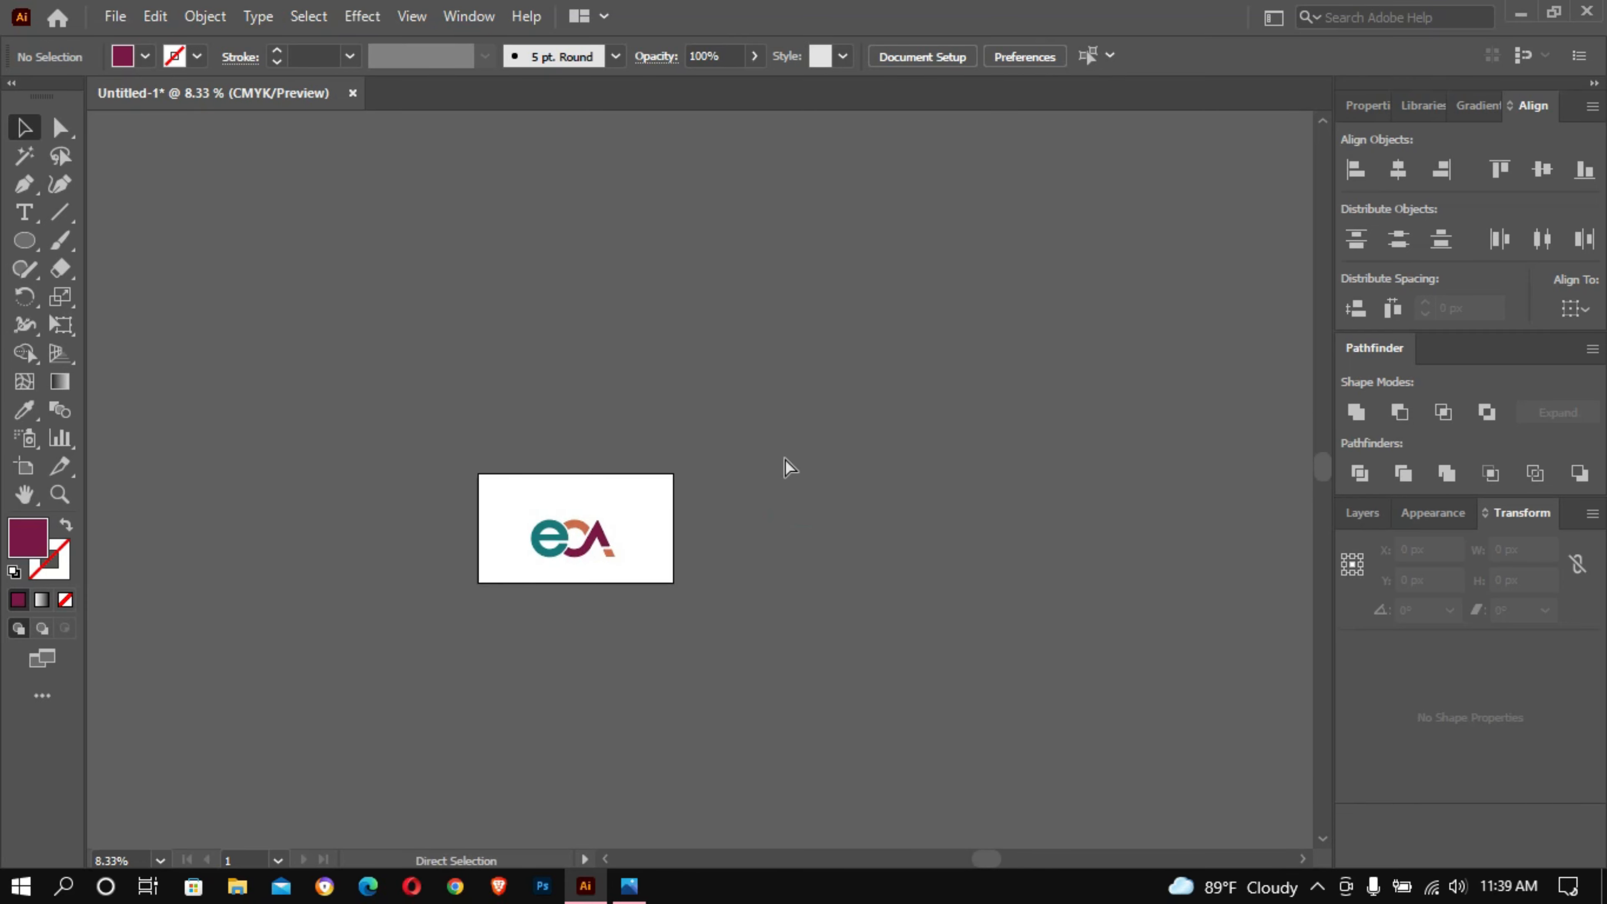
{"action": "left_click", "coordinate": [780, 462], "text": "ctrl"}
{"action": "left_click", "coordinate": [771, 460], "text": "ctrl"}
{"action": "left_click", "coordinate": [765, 459], "text": "ctrl"}
{"action": "left_click_drag", "start_coordinate": [601, 564], "coordinate": [1004, 241]}
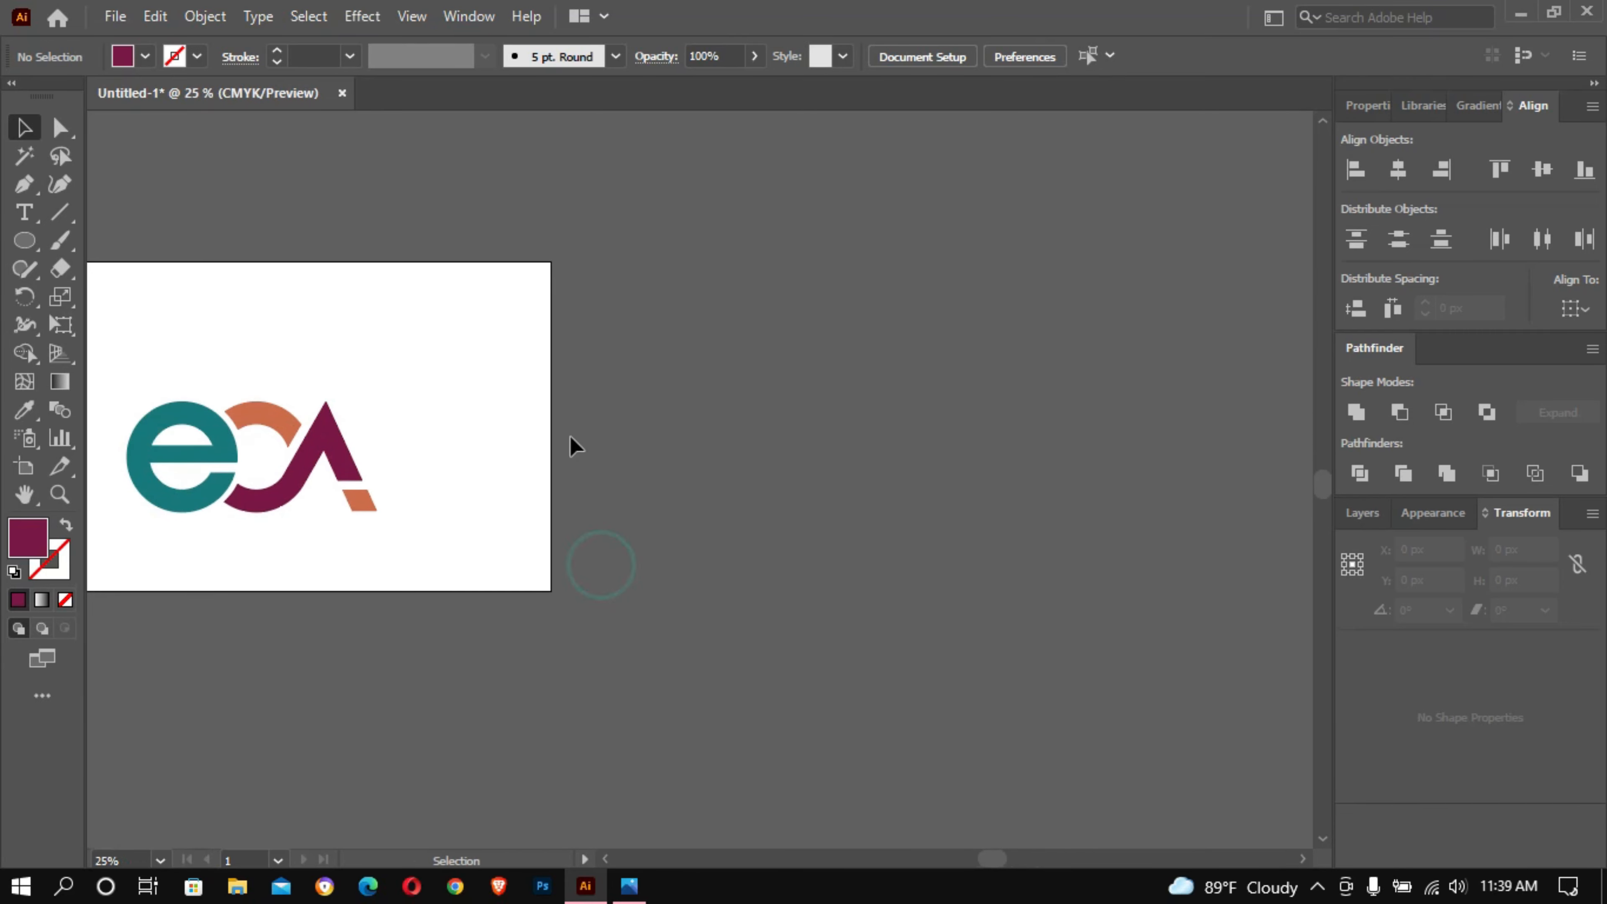
{"action": "left_click", "coordinate": [534, 435], "text": "ctrl"}
{"action": "left_click_drag", "start_coordinate": [536, 431], "coordinate": [1160, 335]}
{"action": "left_click_drag", "start_coordinate": [979, 418], "coordinate": [873, 321]}
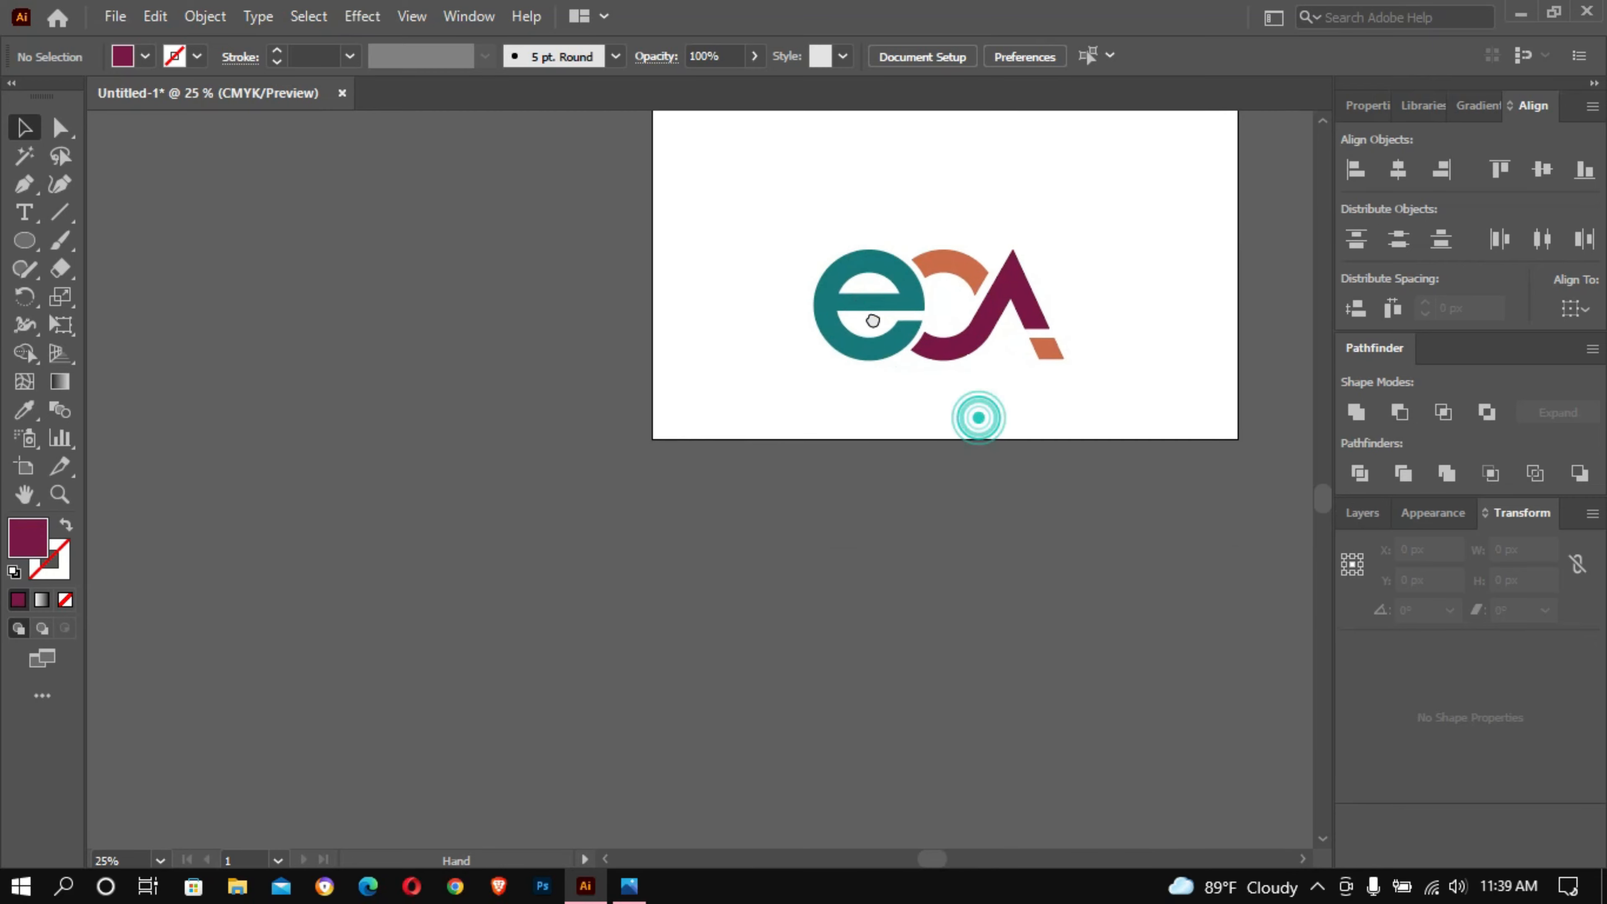
{"action": "left_click", "coordinate": [979, 328], "text": "ctrl"}
{"action": "left_click", "coordinate": [978, 329], "text": "ctrl"}
{"action": "left_click_drag", "start_coordinate": [933, 387], "coordinate": [1344, 250]}
{"action": "left_click_drag", "start_coordinate": [1111, 298], "coordinate": [1105, 258]}
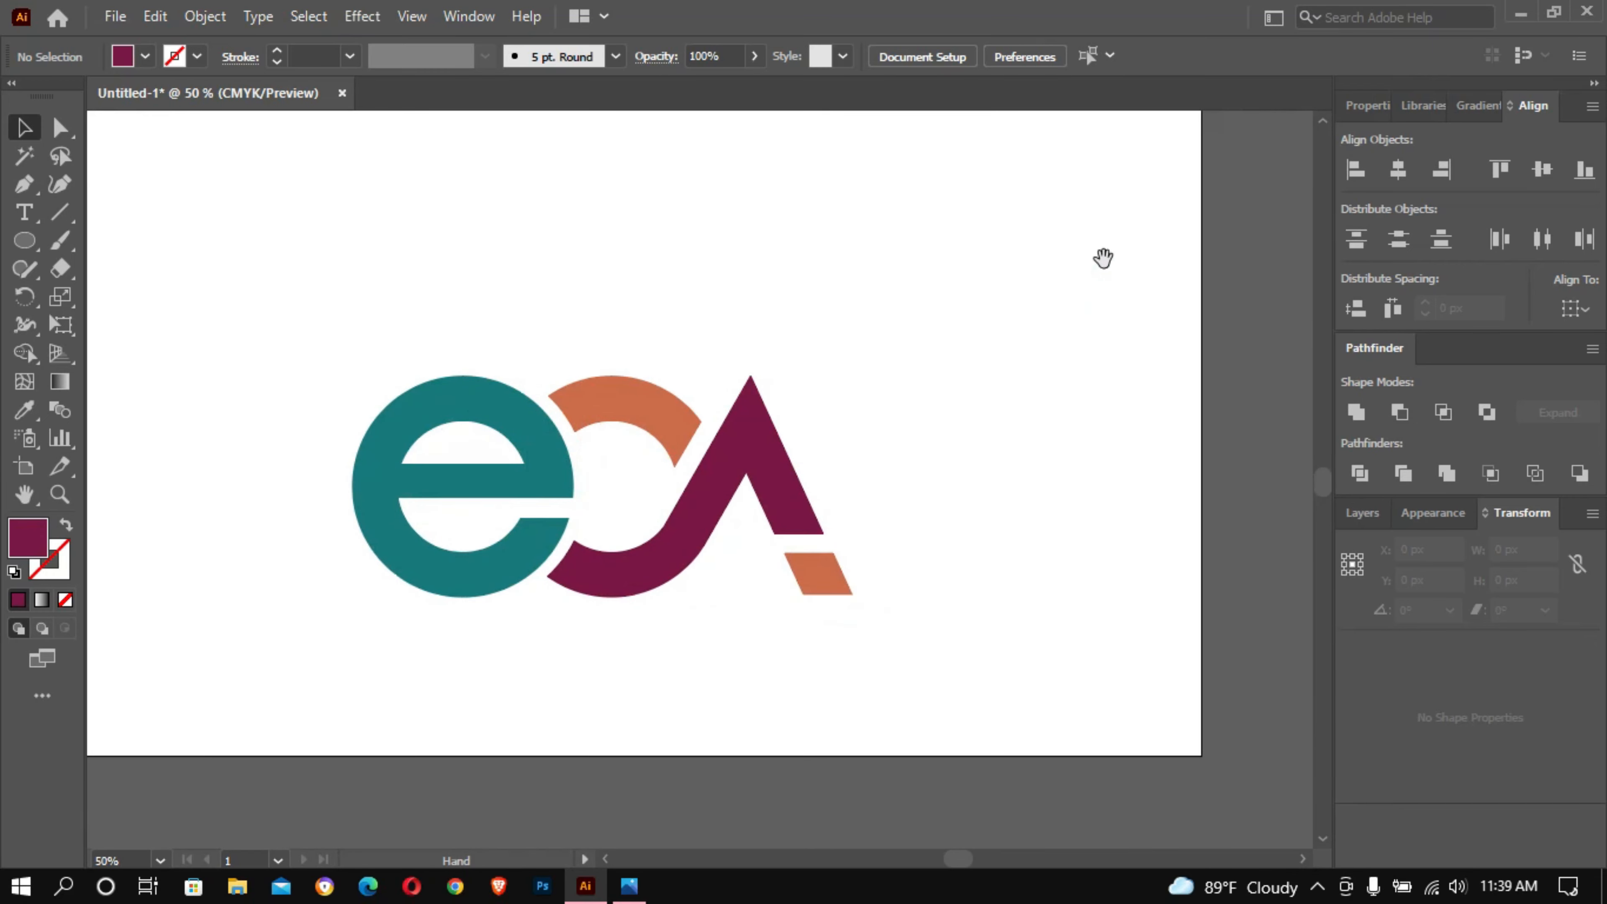
{"action": "scroll", "coordinate": [1073, 323], "scroll_direction": "down", "scroll_amount": 3}
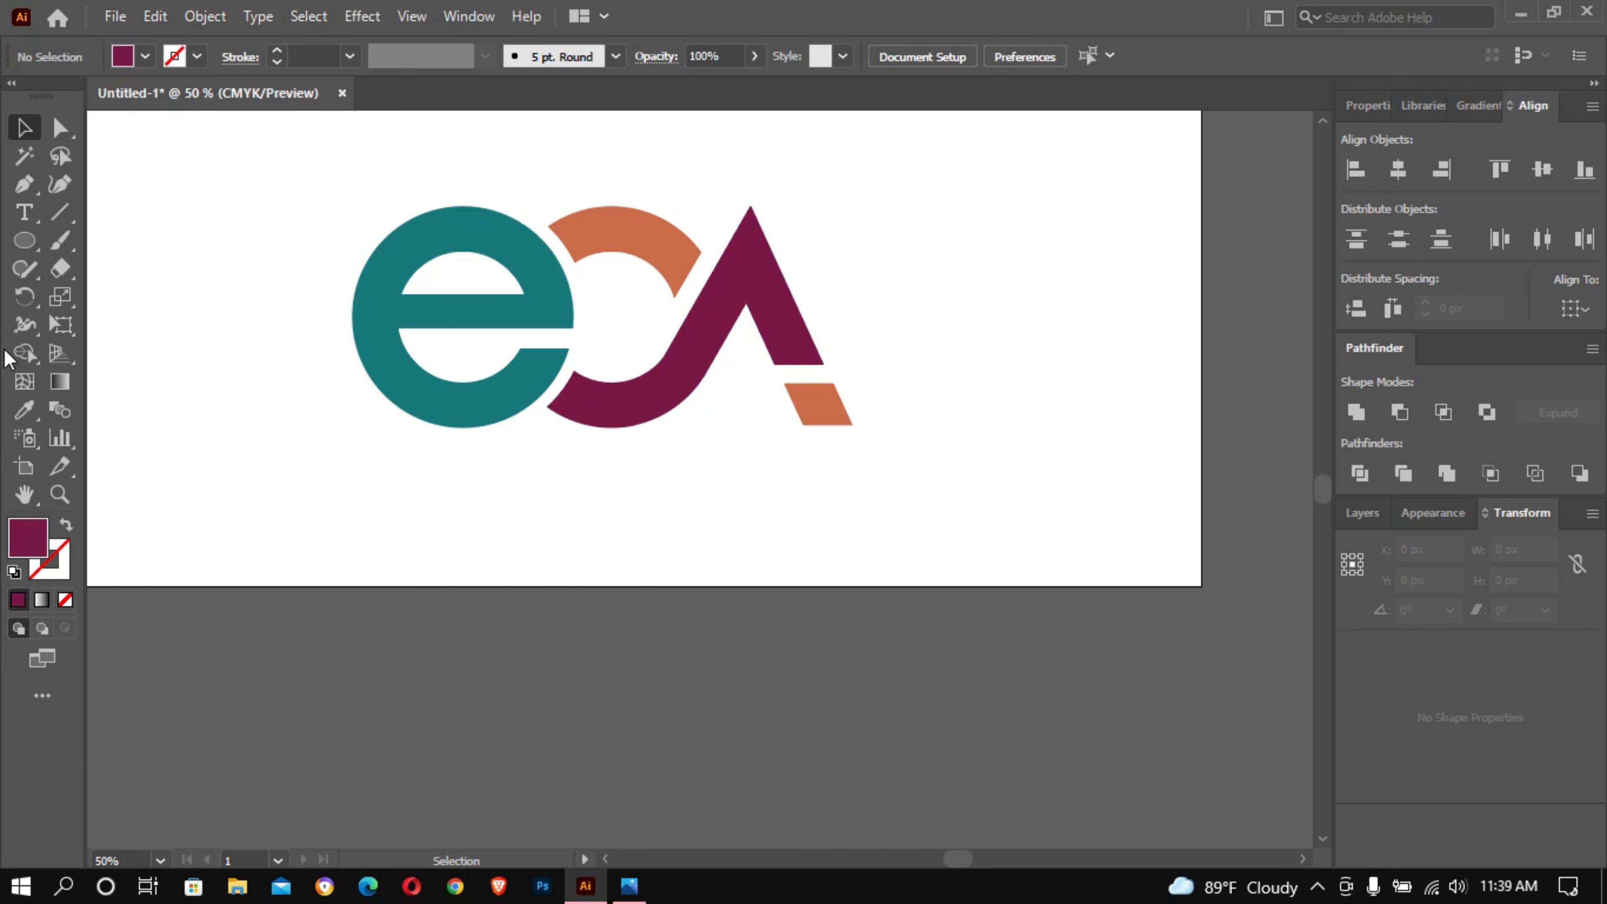
Step: Add the point text "ASSURANCES & PATRIMOINE" just beneath the eCA lettermark, starting below the letter e
{"action": "left_click", "coordinate": [25, 213]}
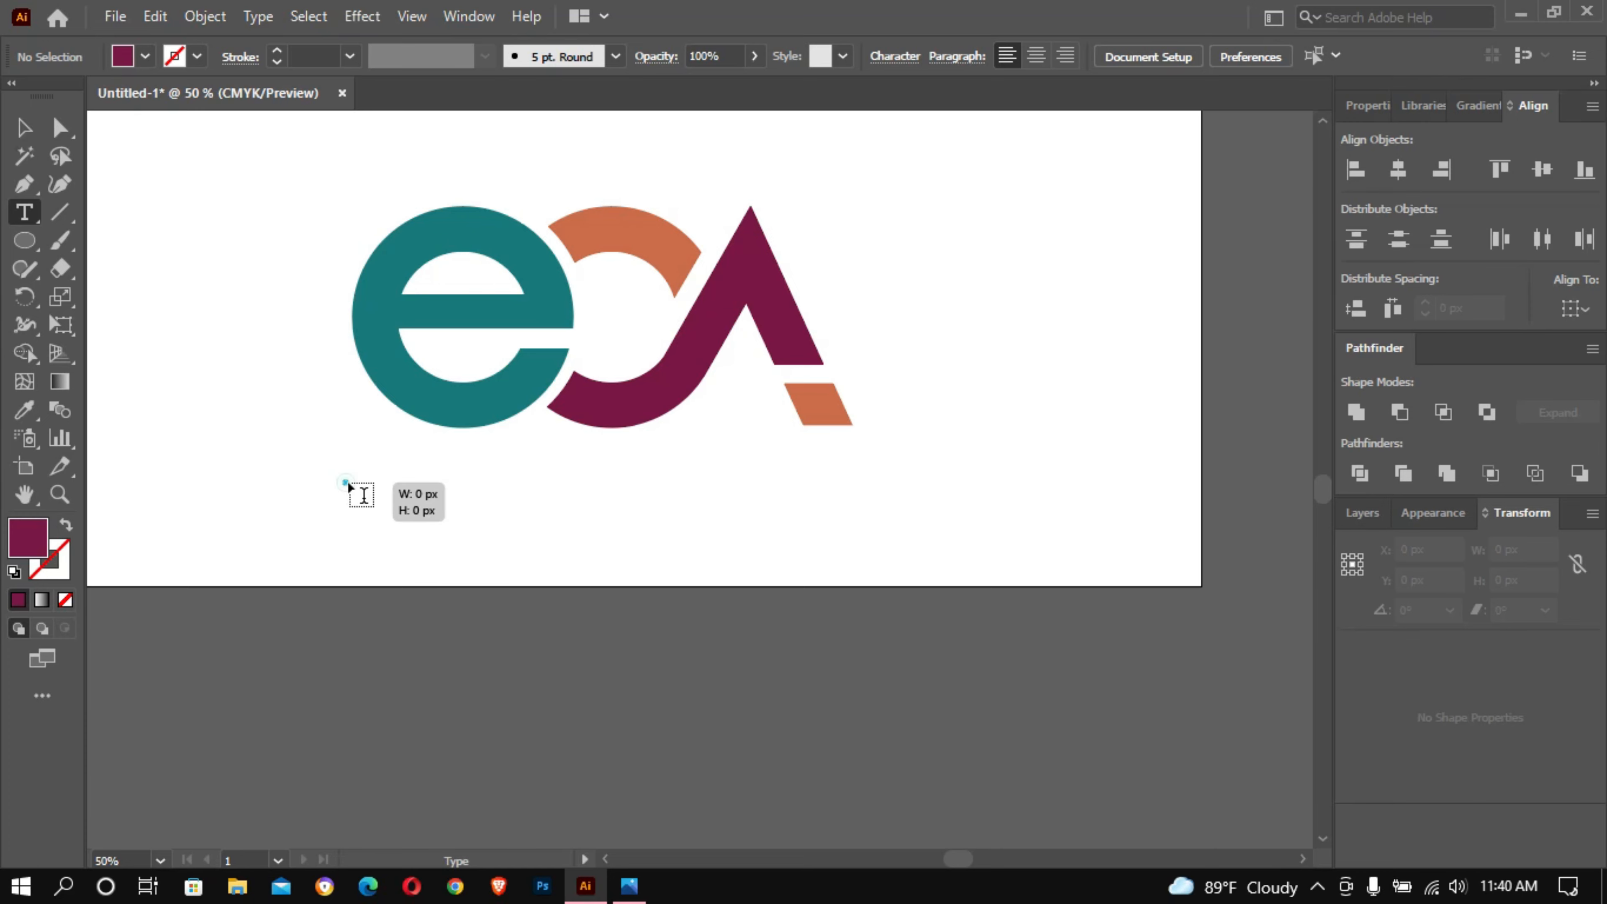
{"action": "left_click", "coordinate": [359, 493]}
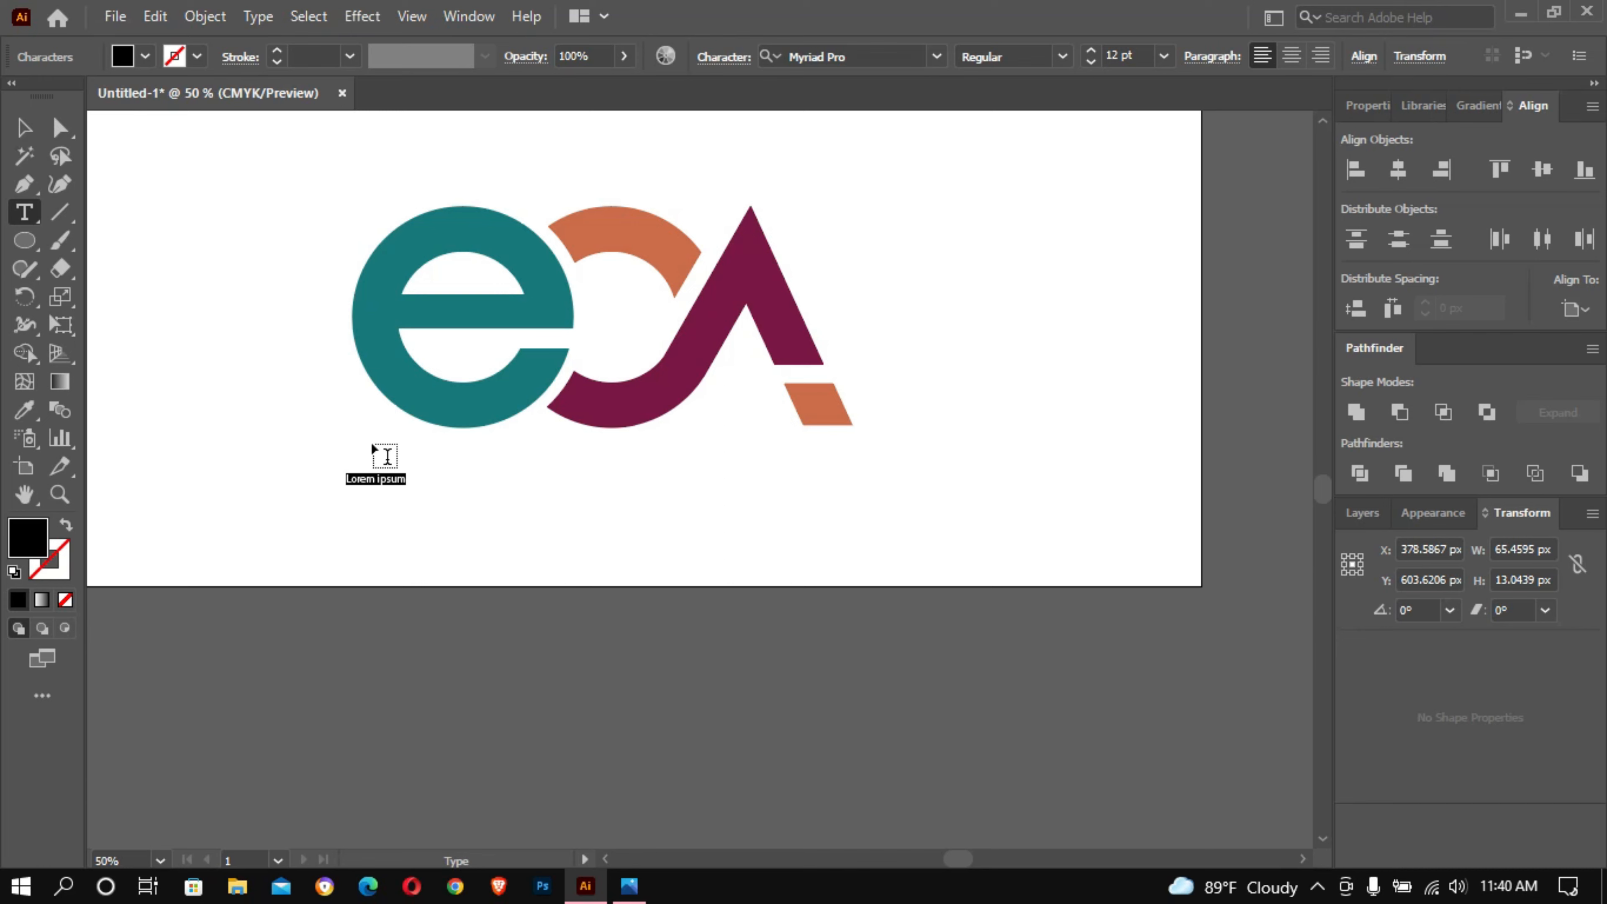
{"action": "type", "text": "ASS"}
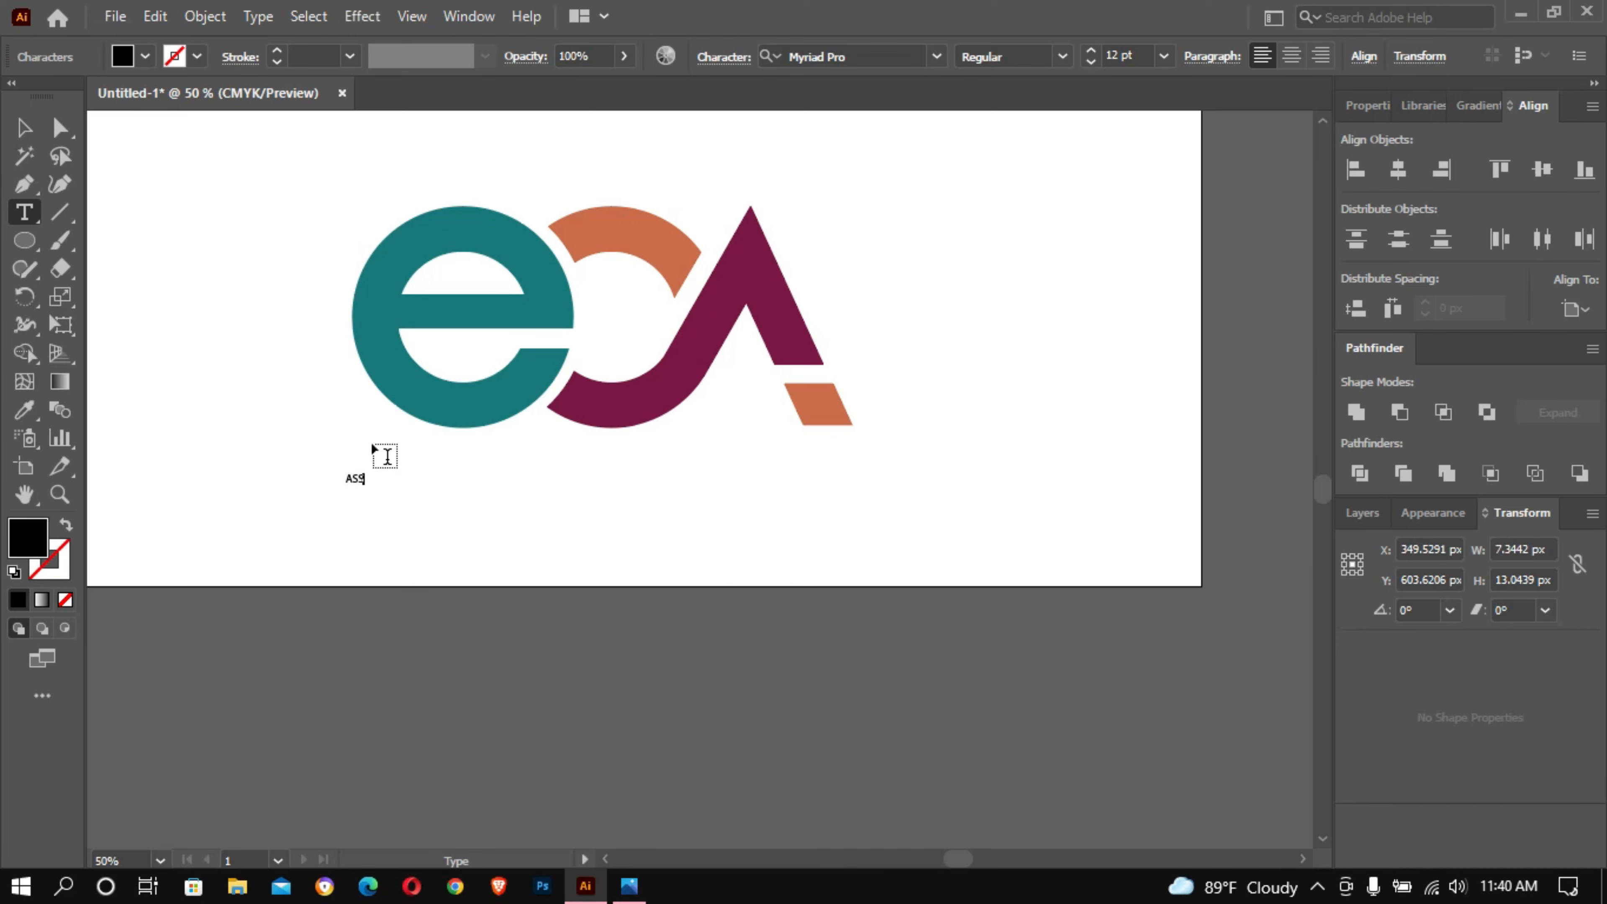
{"action": "type", "text": "URANCES &"}
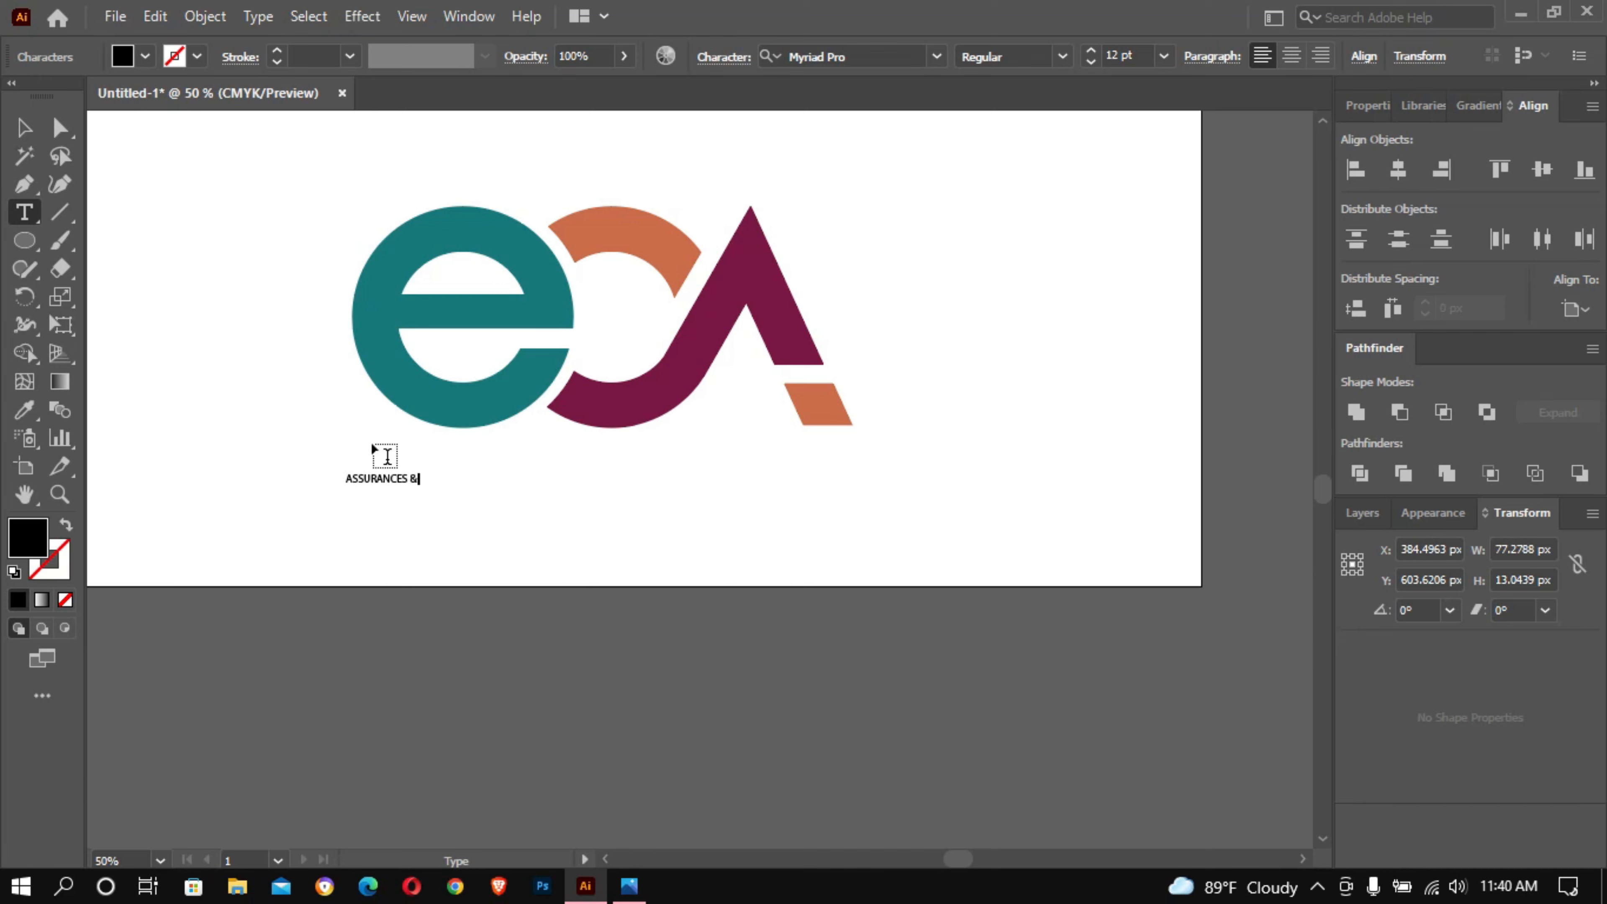
{"action": "type", "text": " F"}
{"action": "type", "text": "A"}
{"action": "type", "text": "TR"}
{"action": "type", "text": "IM"}
{"action": "type", "text": "OINE"}
{"action": "left_click", "coordinate": [24, 127]}
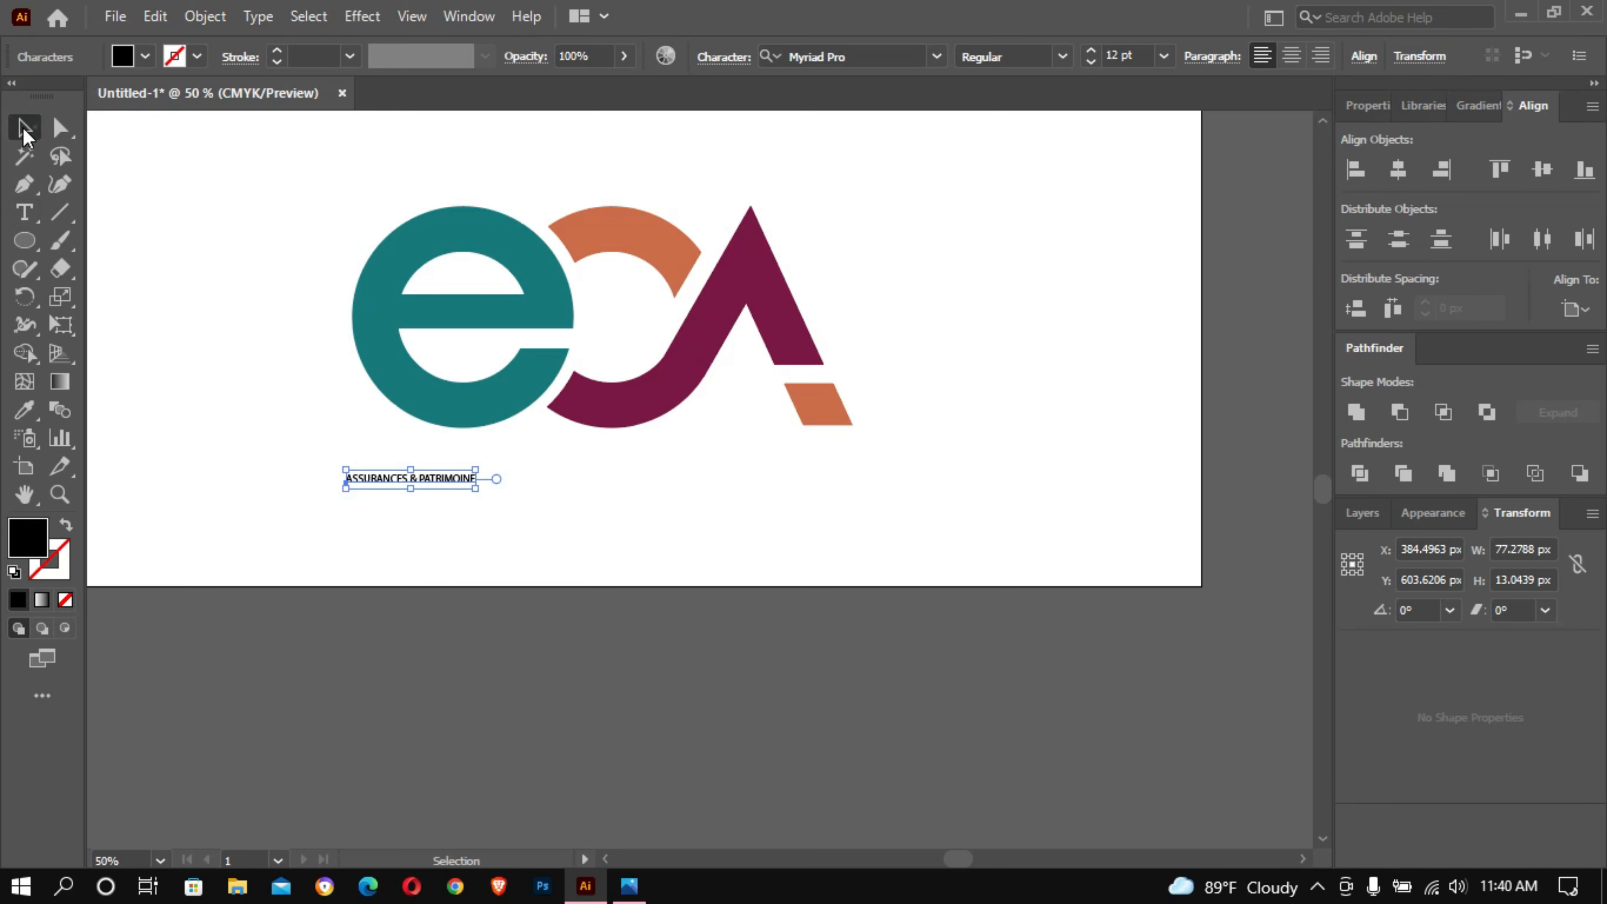
Step: Enlarge the tagline's font size to 48 pt
{"action": "left_click", "coordinate": [1132, 56]}
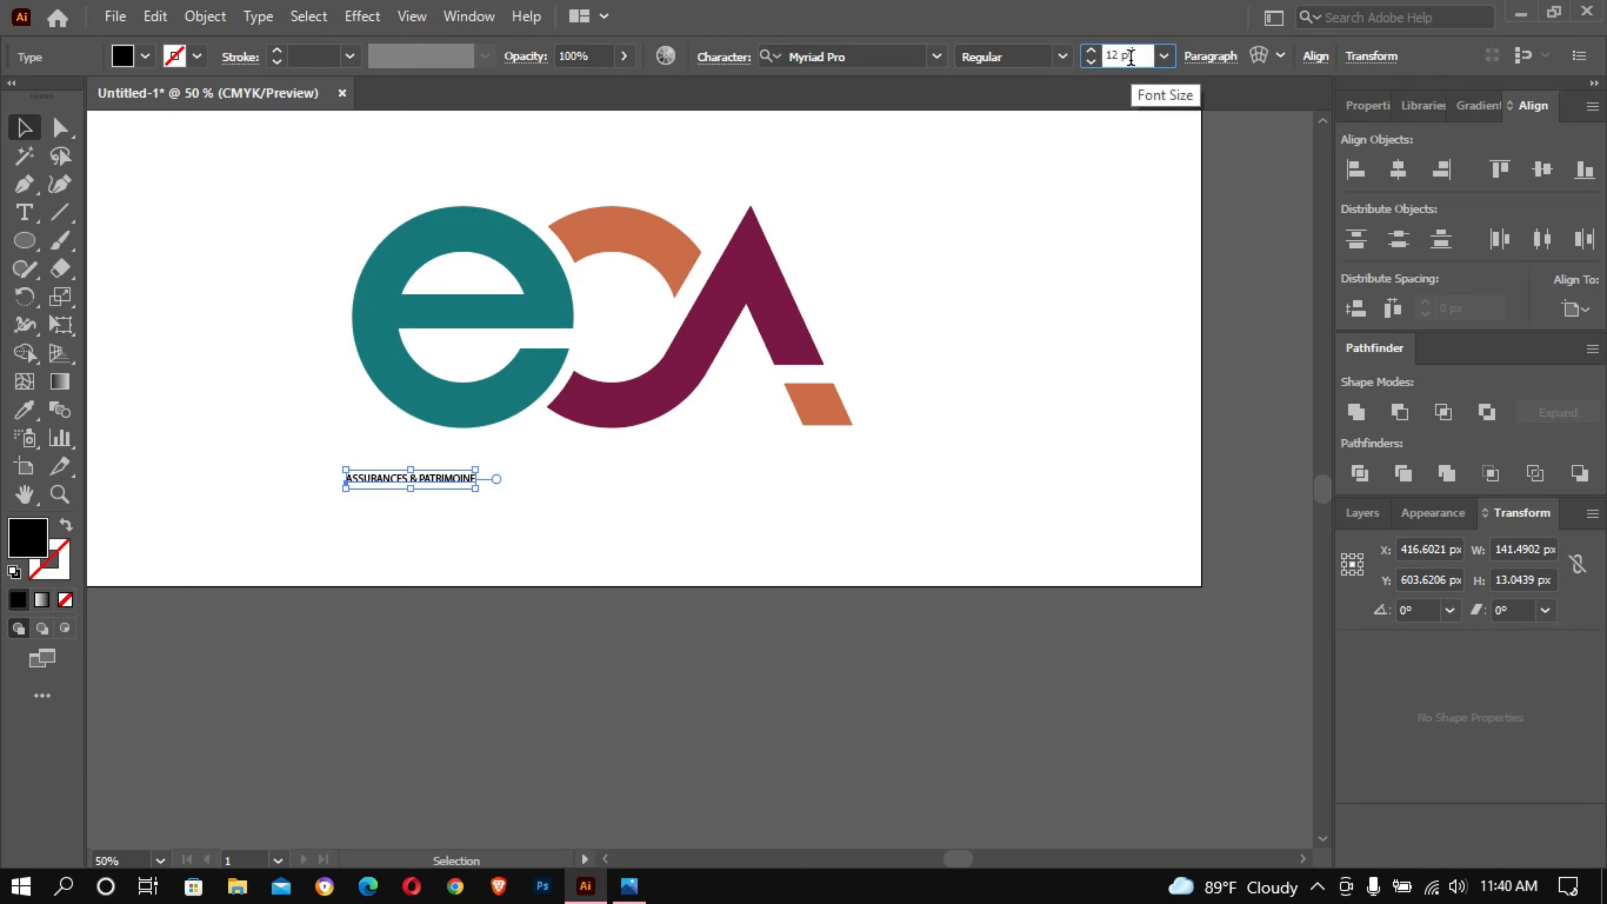
{"action": "key", "text": "Up"}
{"action": "key", "text": "Up"}
{"action": "key", "text": "Up"}
{"action": "key", "text": "Up"}
{"action": "key", "text": "Up"}
{"action": "key", "text": "Up"}
{"action": "key", "text": "Up"}
{"action": "key", "text": "Up"}
{"action": "key", "text": "Up"}
{"action": "key", "text": "Up"}
{"action": "key", "text": "Up"}
{"action": "key", "text": "Up"}
{"action": "key", "text": "Up"}
{"action": "key", "text": "Up"}
{"action": "key", "text": "Up"}
{"action": "key", "text": "Up"}
{"action": "key", "text": "Up"}
{"action": "key", "text": "Up"}
{"action": "key", "text": "Up"}
{"action": "key", "text": "Up"}
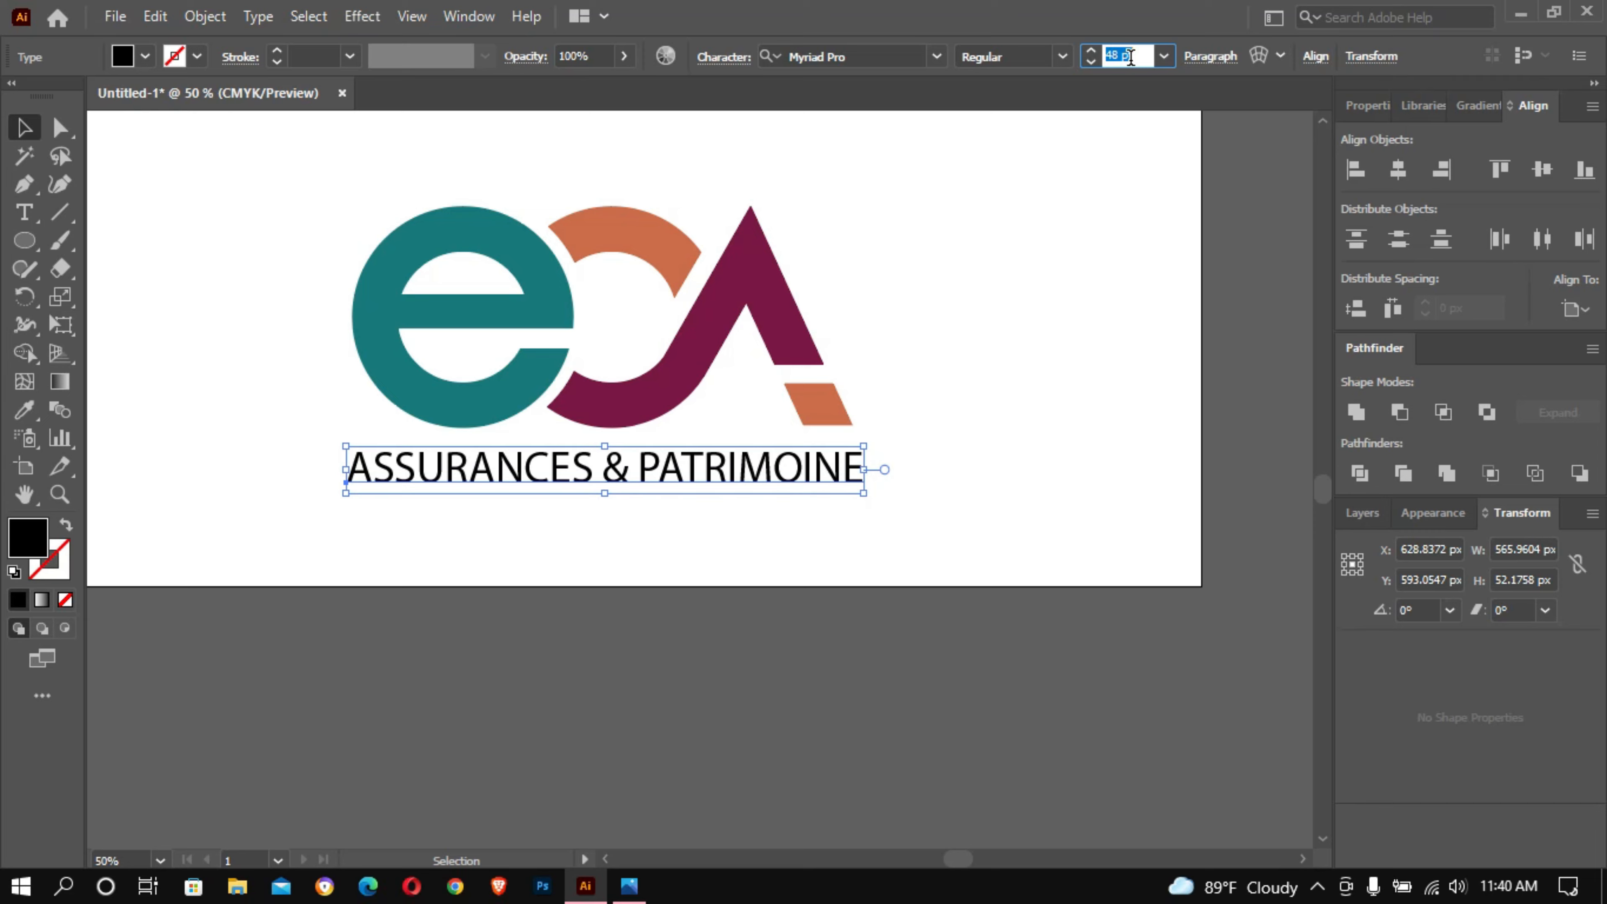
Step: Set the tagline's font to Li Sirajee Sheikh Unicode and its horizontal scale to 117%
{"action": "left_click", "coordinate": [936, 61]}
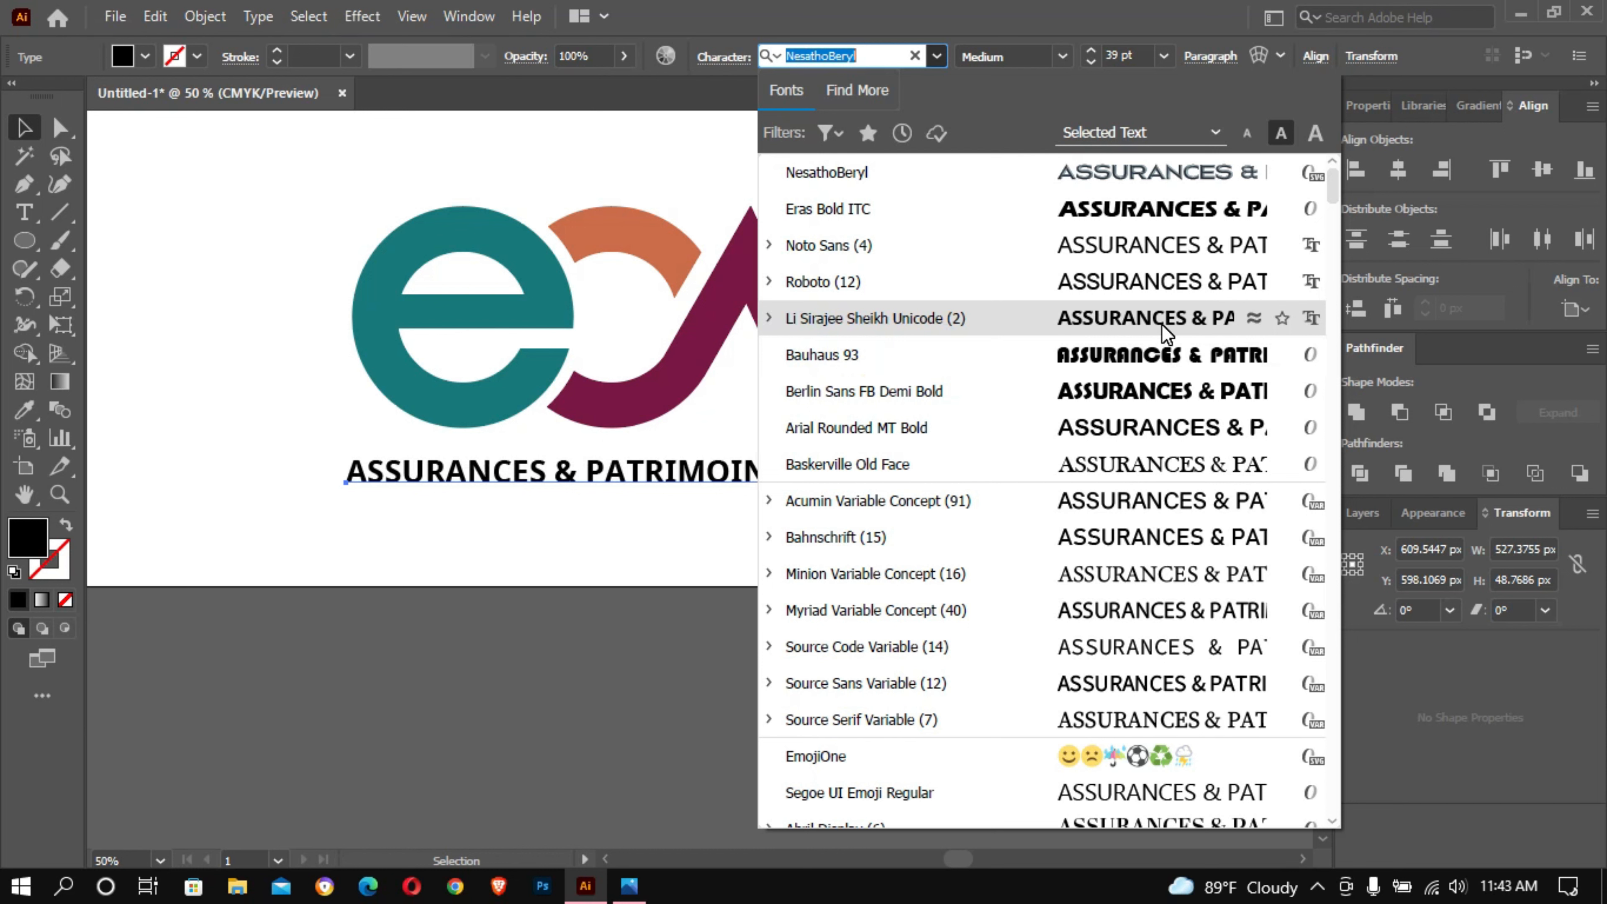
{"action": "left_click", "coordinate": [1162, 322]}
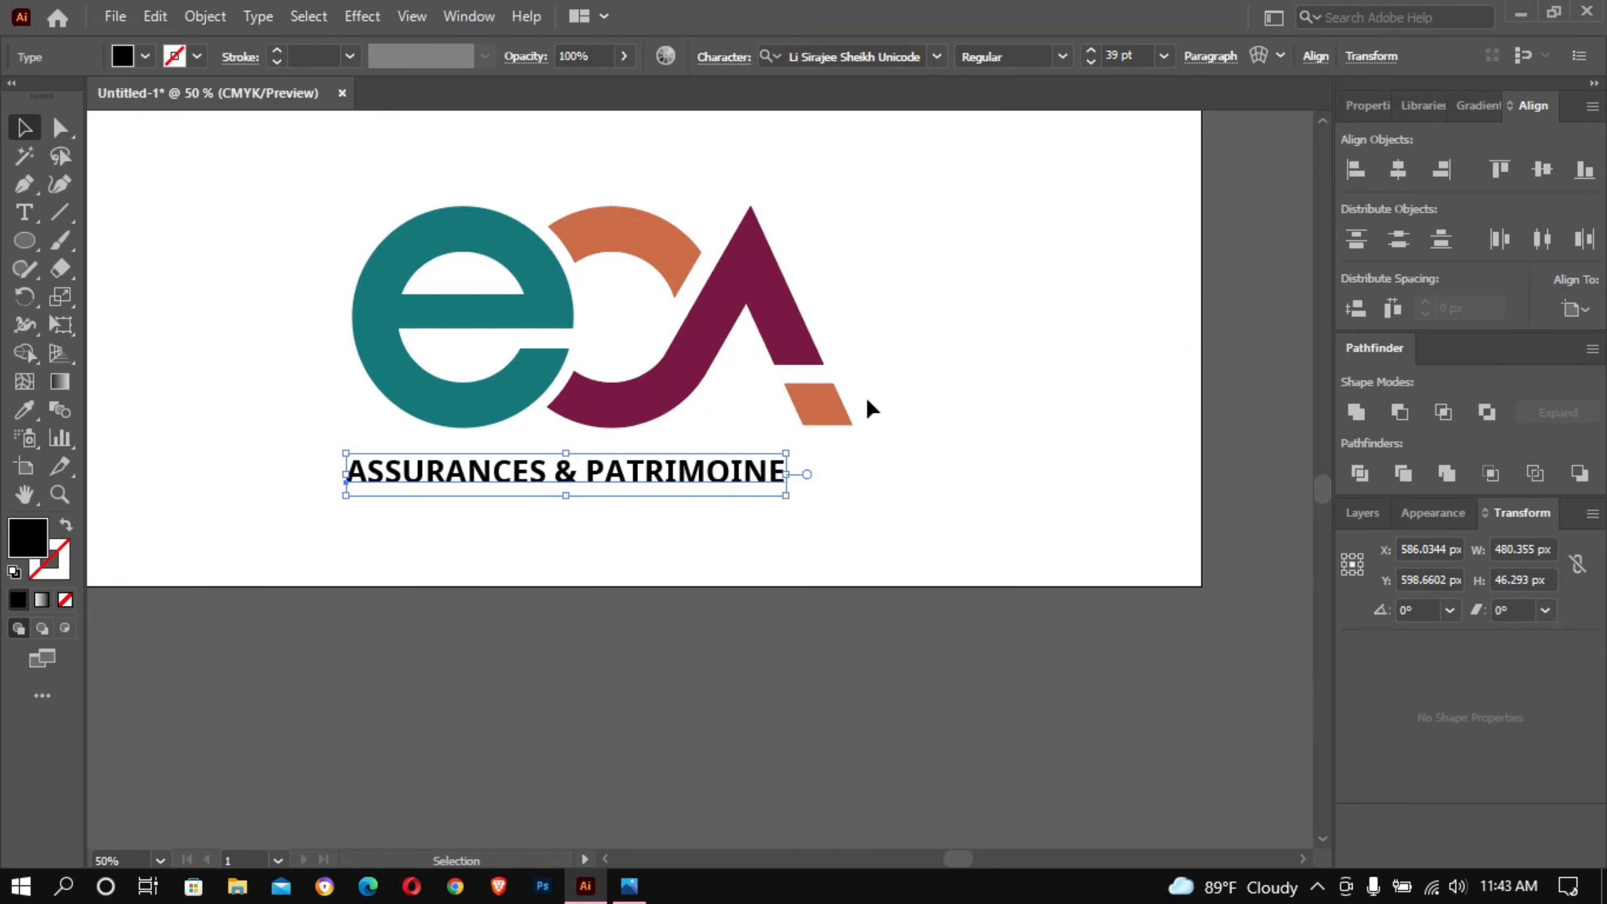
{"action": "left_click", "coordinate": [710, 57]}
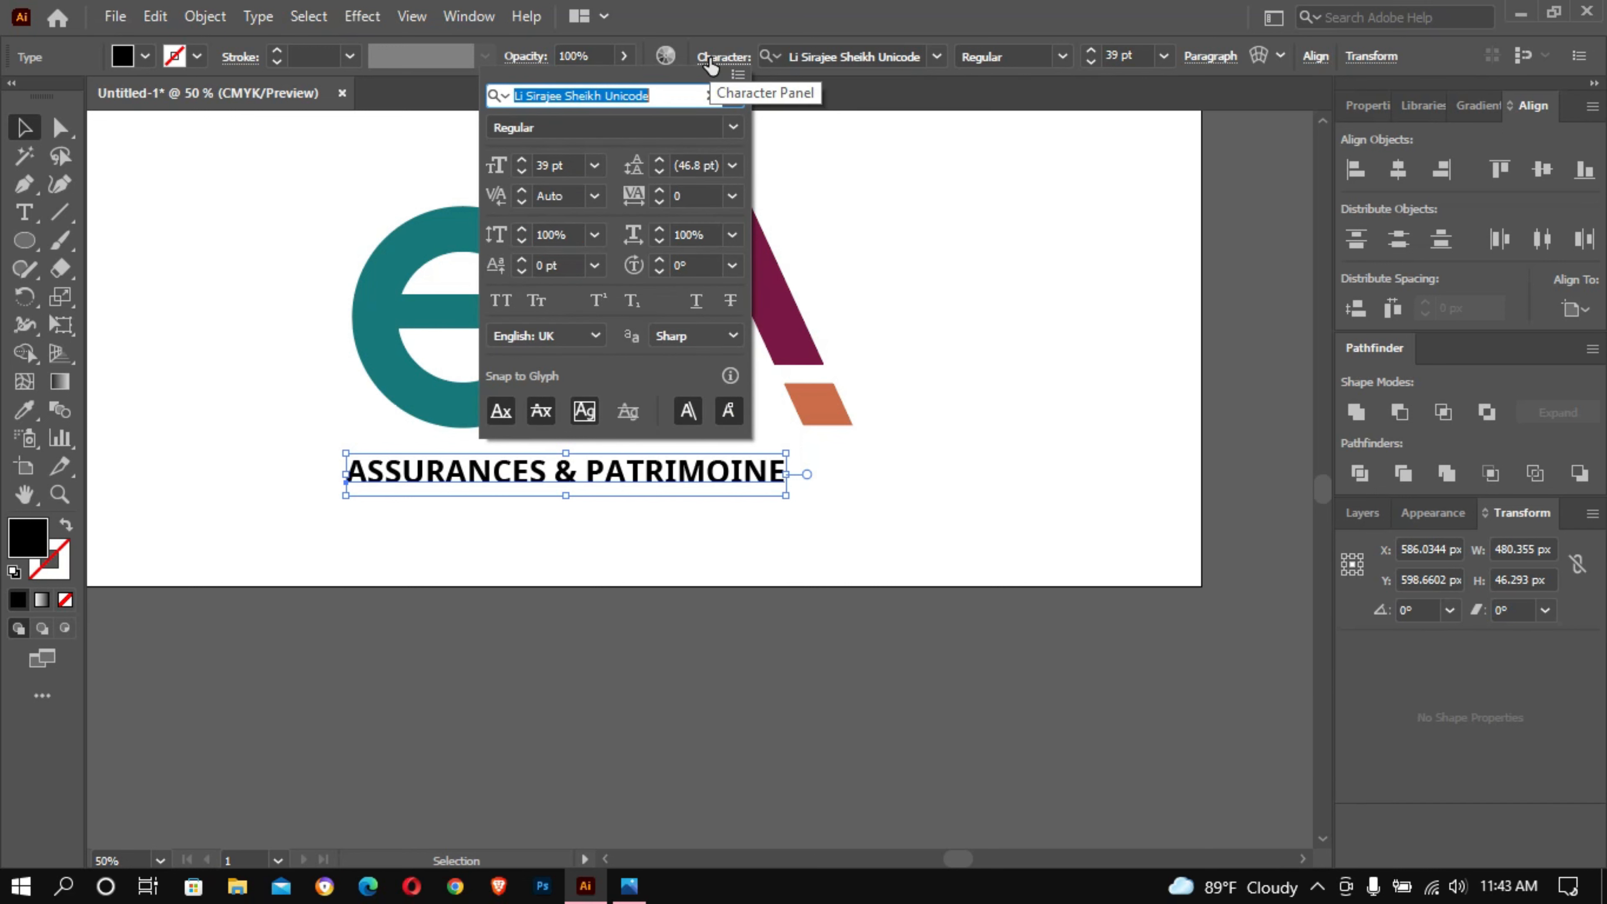
{"action": "left_click", "coordinate": [702, 235]}
{"action": "key", "text": "Up"}
{"action": "key", "text": "Up"}
{"action": "key", "text": "Up"}
{"action": "key", "text": "Up"}
{"action": "key", "text": "Up"}
{"action": "key", "text": "Up"}
{"action": "key", "text": "Up"}
{"action": "key", "text": "Up"}
{"action": "key", "text": "Up"}
{"action": "key", "text": "Up"}
{"action": "key", "text": "Up"}
{"action": "key", "text": "Up"}
{"action": "key", "text": "Up"}
{"action": "key", "text": "Up"}
{"action": "key", "text": "Up"}
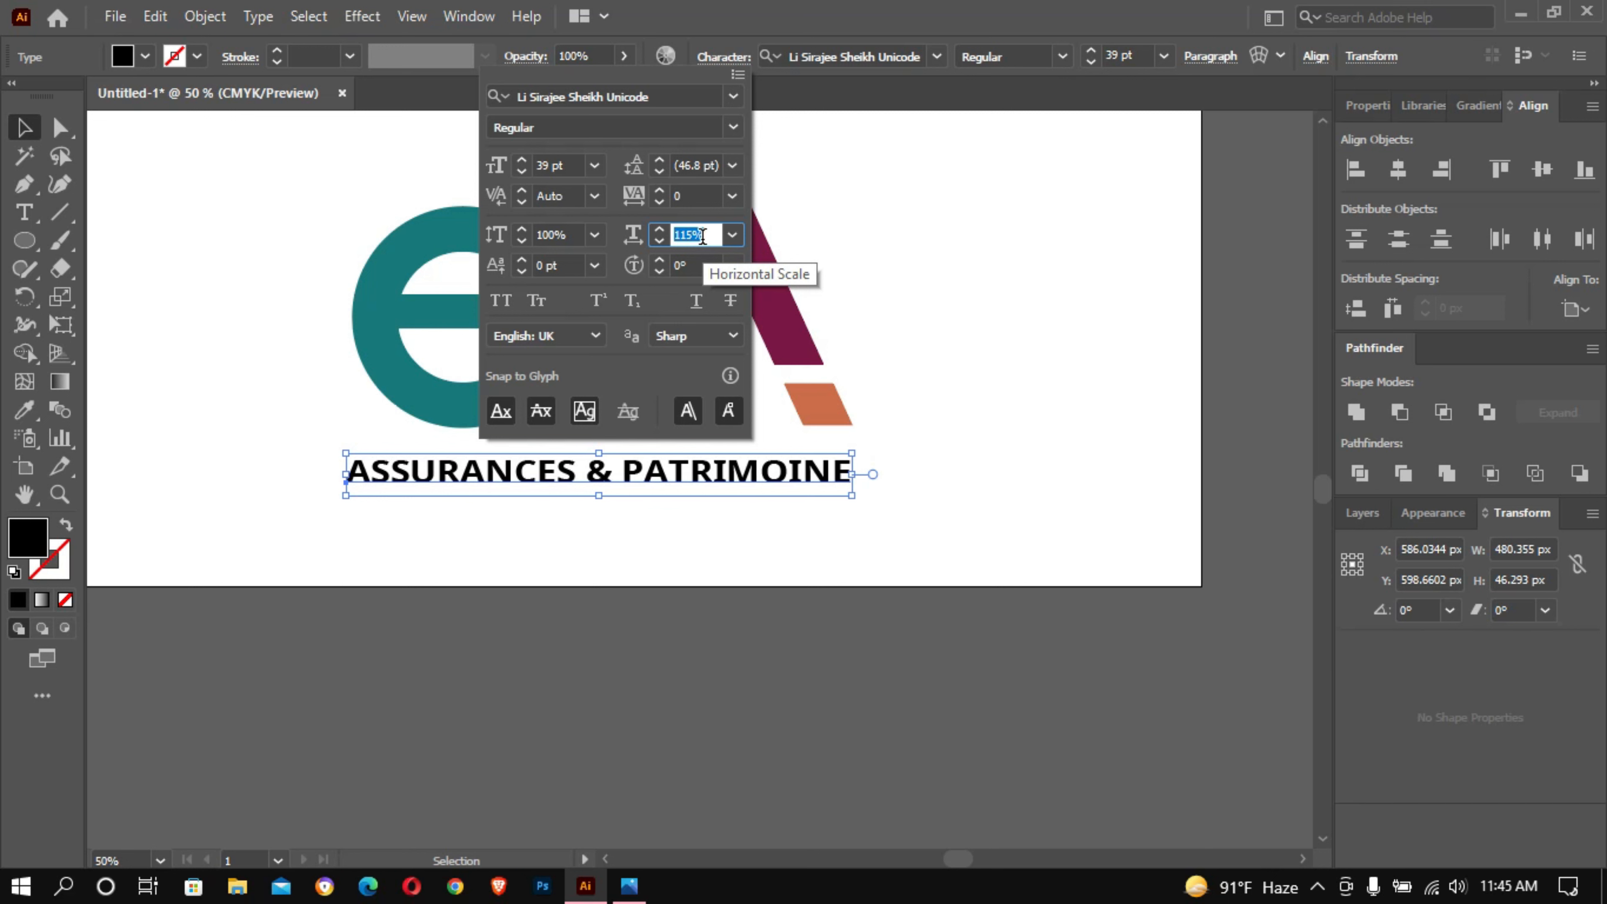
{"action": "key", "text": "Up"}
{"action": "key", "text": "Up"}
{"action": "left_click", "coordinate": [1057, 35]}
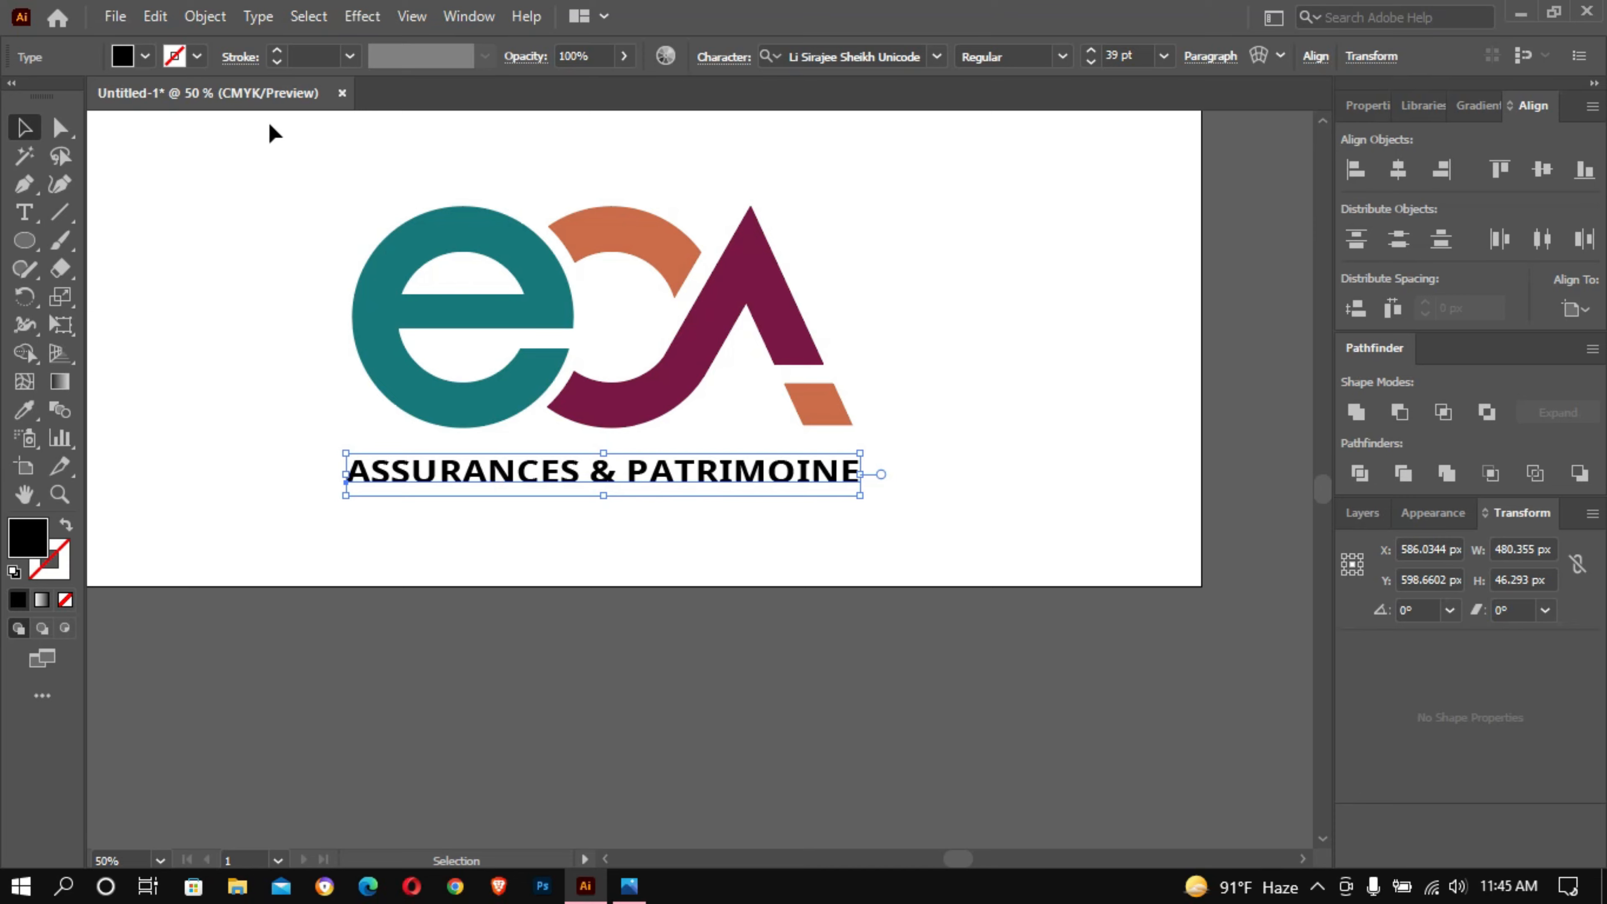
Step: Expand the tagline text into outlined shapes with both Object and Fill included
{"action": "left_click", "coordinate": [216, 16]}
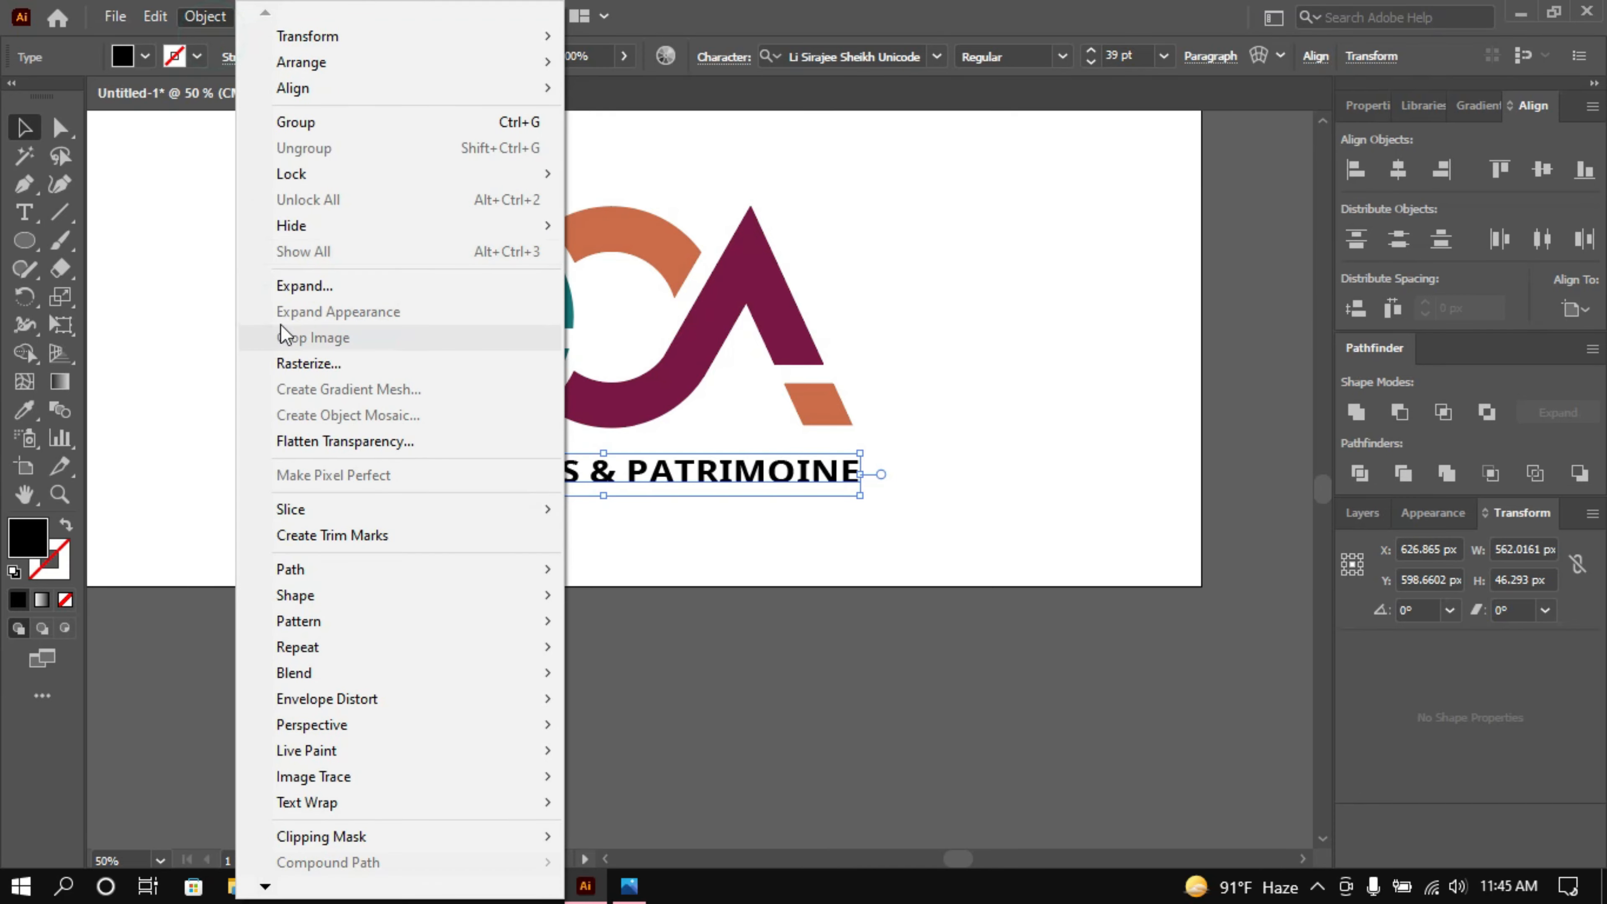
{"action": "left_click", "coordinate": [250, 281]}
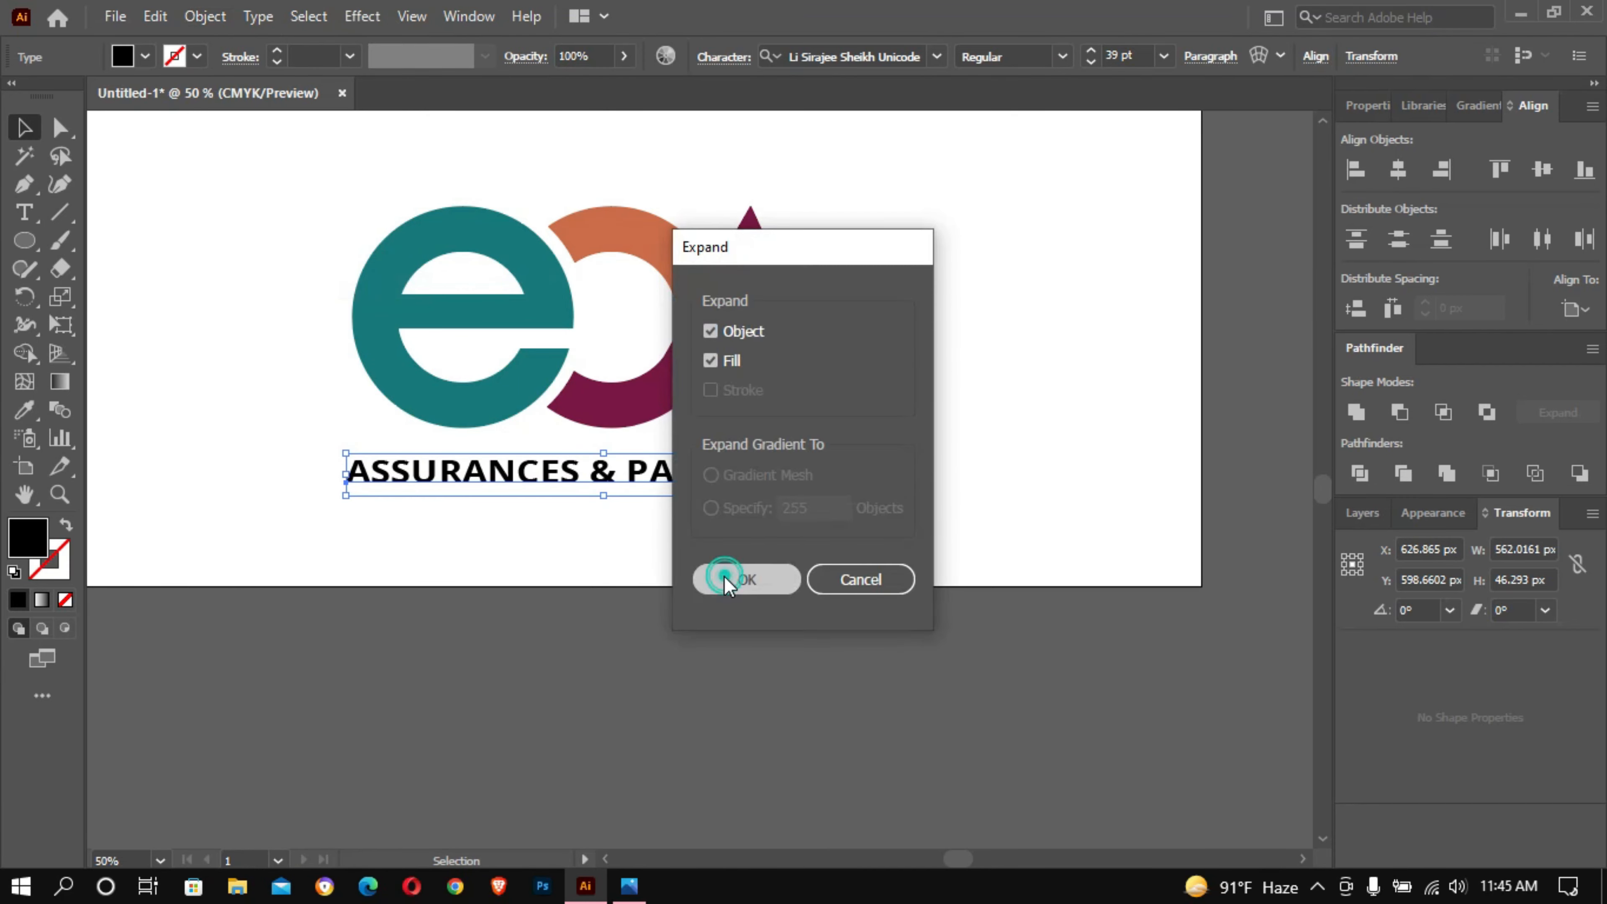
{"action": "left_click", "coordinate": [725, 574]}
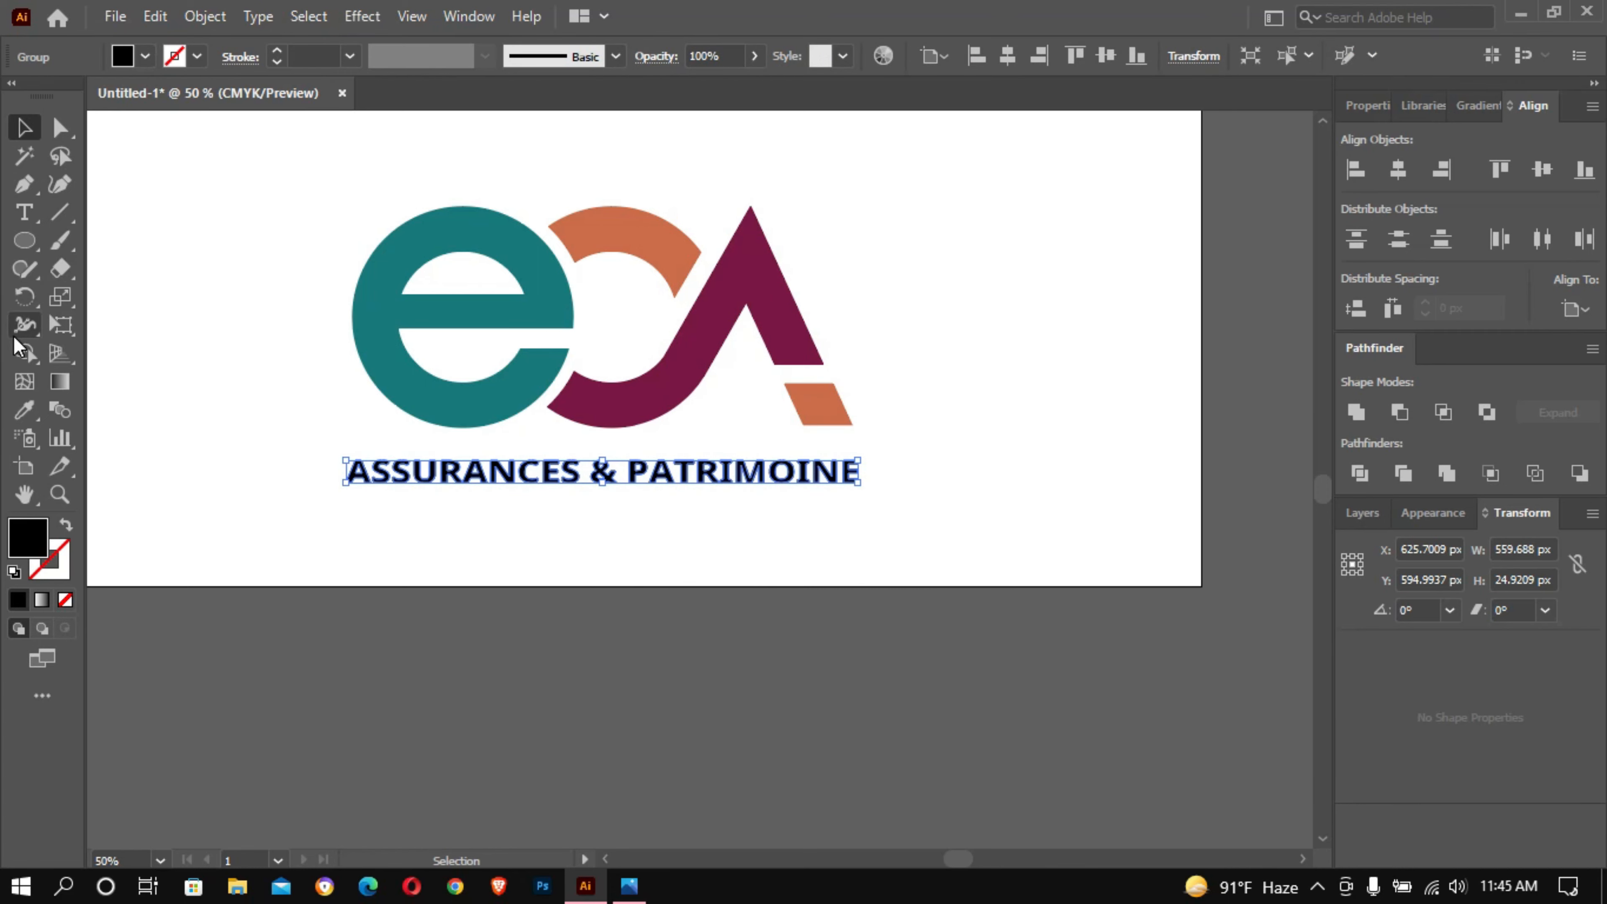
Step: Fill the expanded tagline with the teal sampled from the letter e, and deselect
{"action": "left_click", "coordinate": [26, 409]}
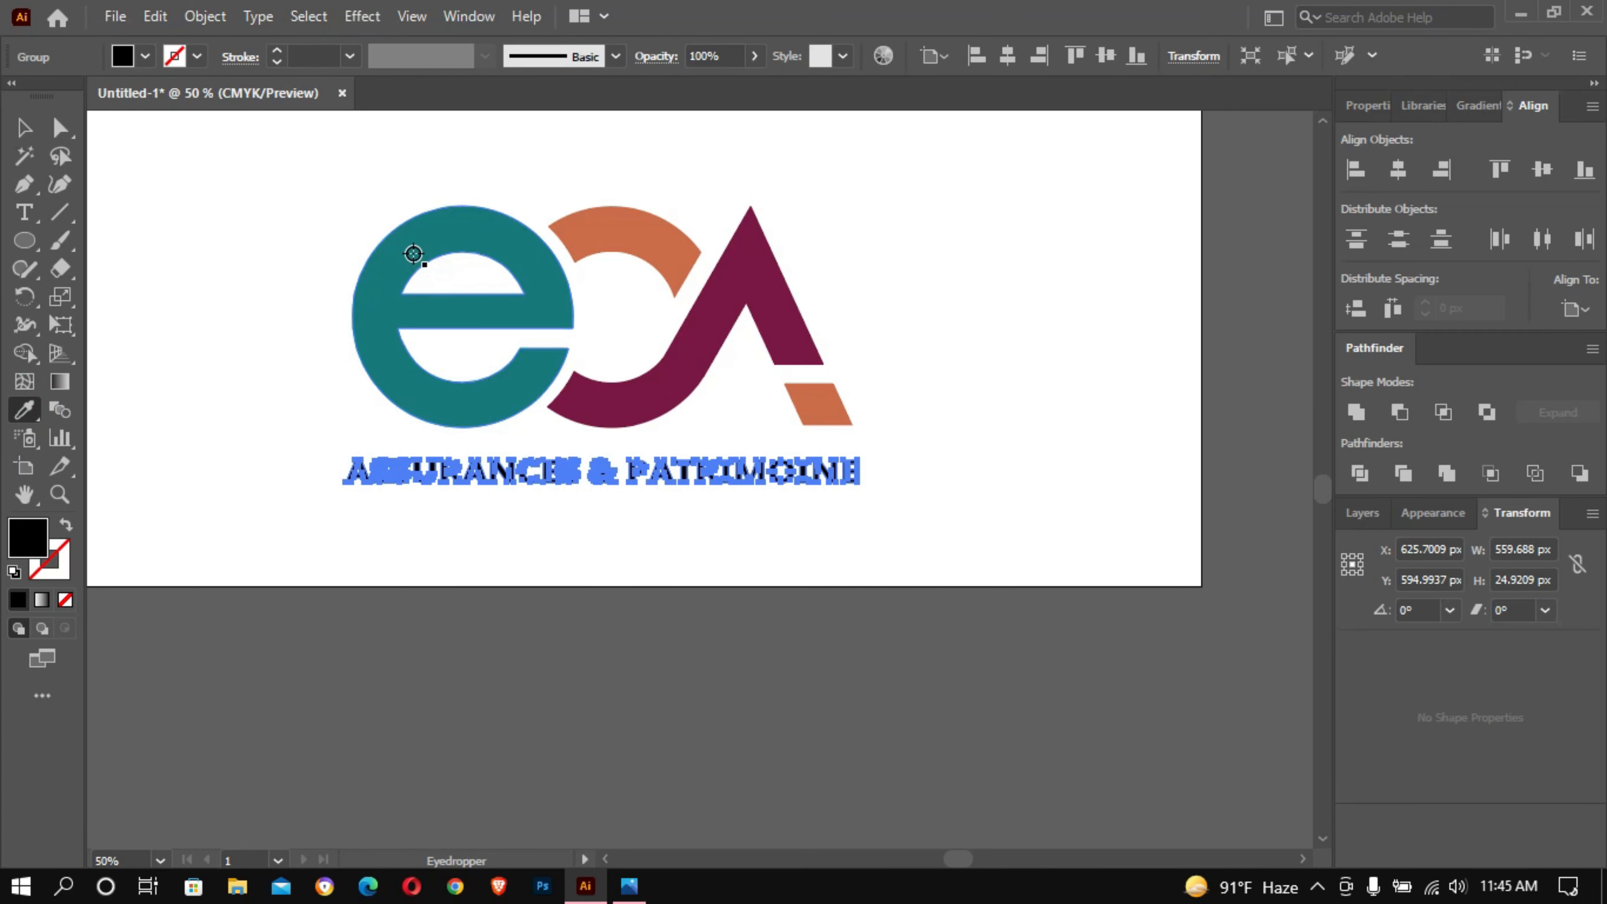
{"action": "left_click", "coordinate": [413, 253]}
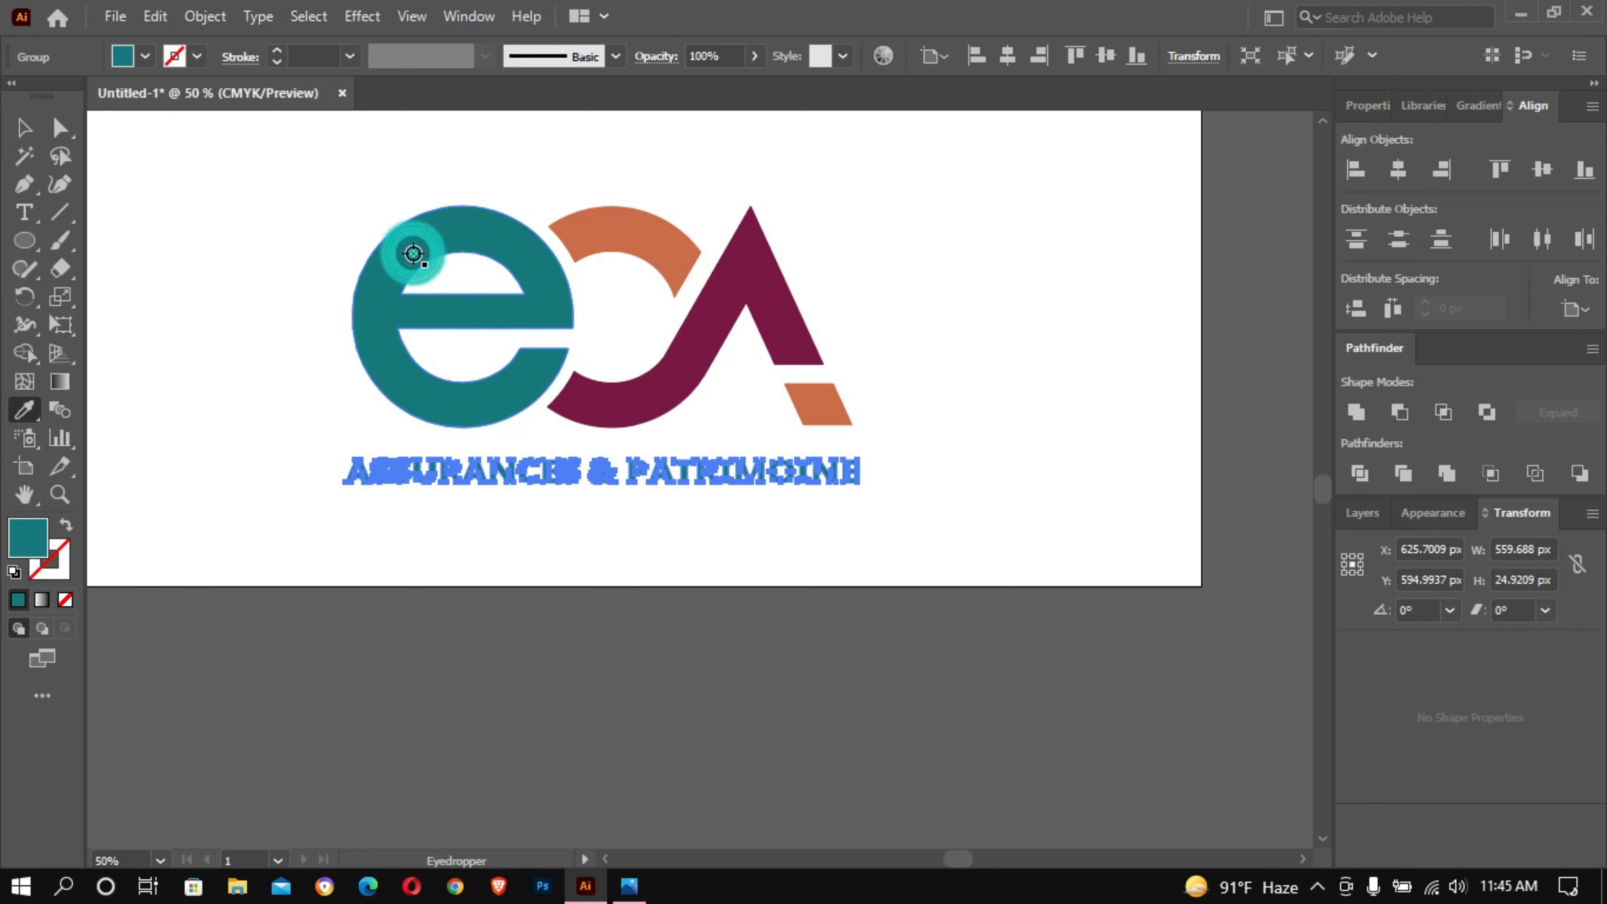
{"action": "left_click", "coordinate": [18, 116]}
{"action": "left_click", "coordinate": [281, 144]}
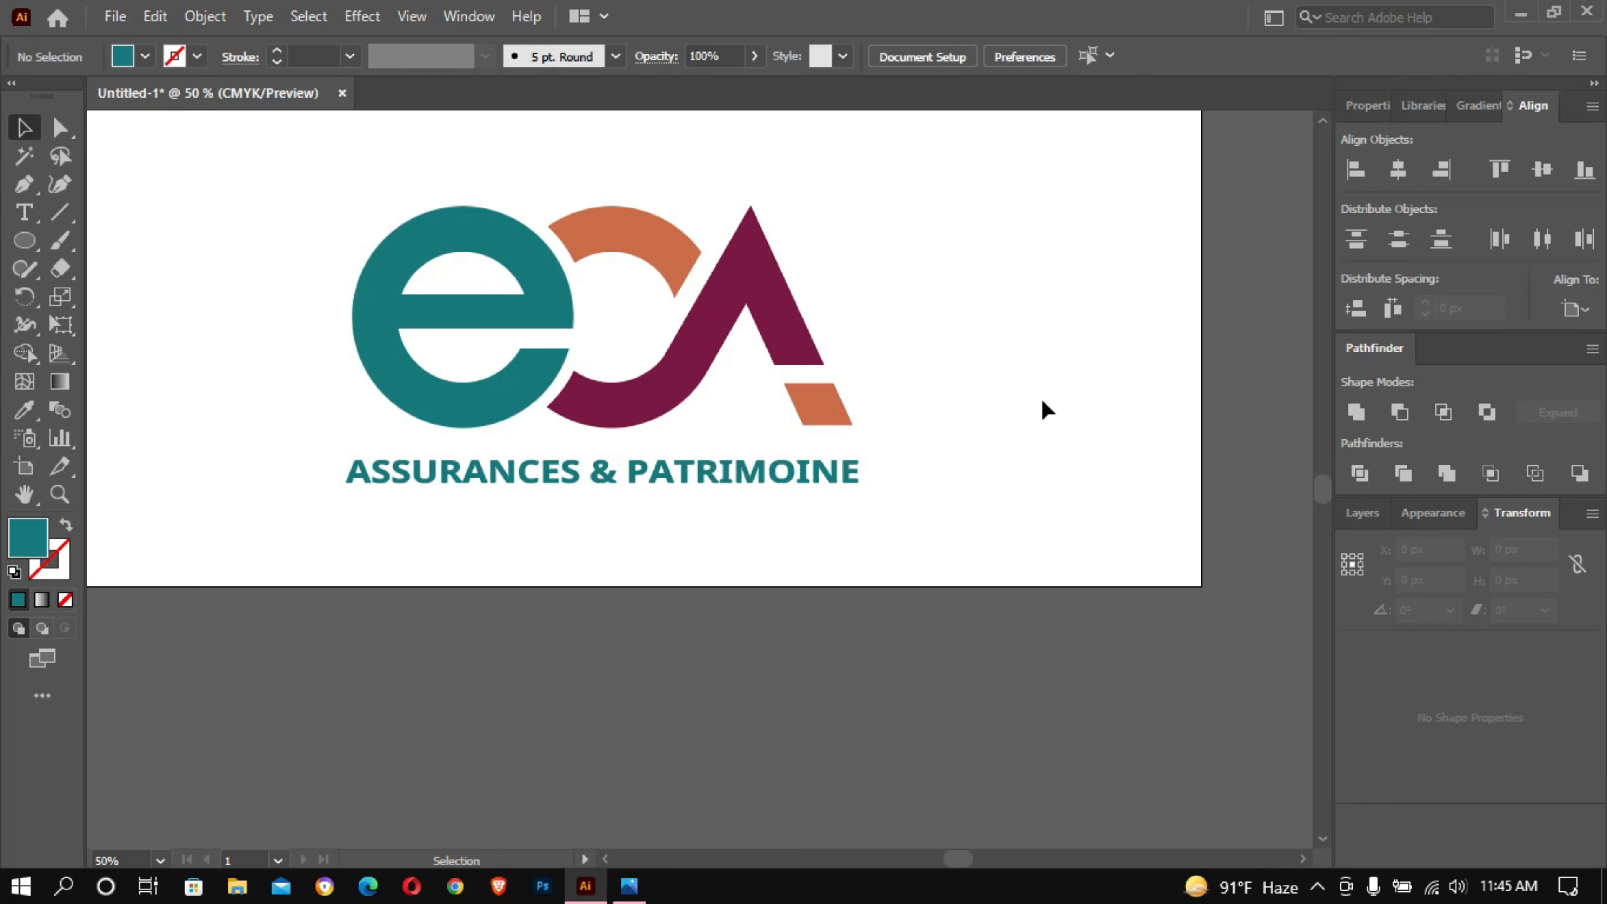
Step: Delete the unfilled leftover shape in the gap between the C arc and the A
{"action": "scroll", "coordinate": [1048, 410], "scroll_direction": "up", "scroll_amount": 3}
{"action": "left_click_drag", "start_coordinate": [337, 342], "coordinate": [959, 771]}
{"action": "left_click", "coordinate": [1015, 370]}
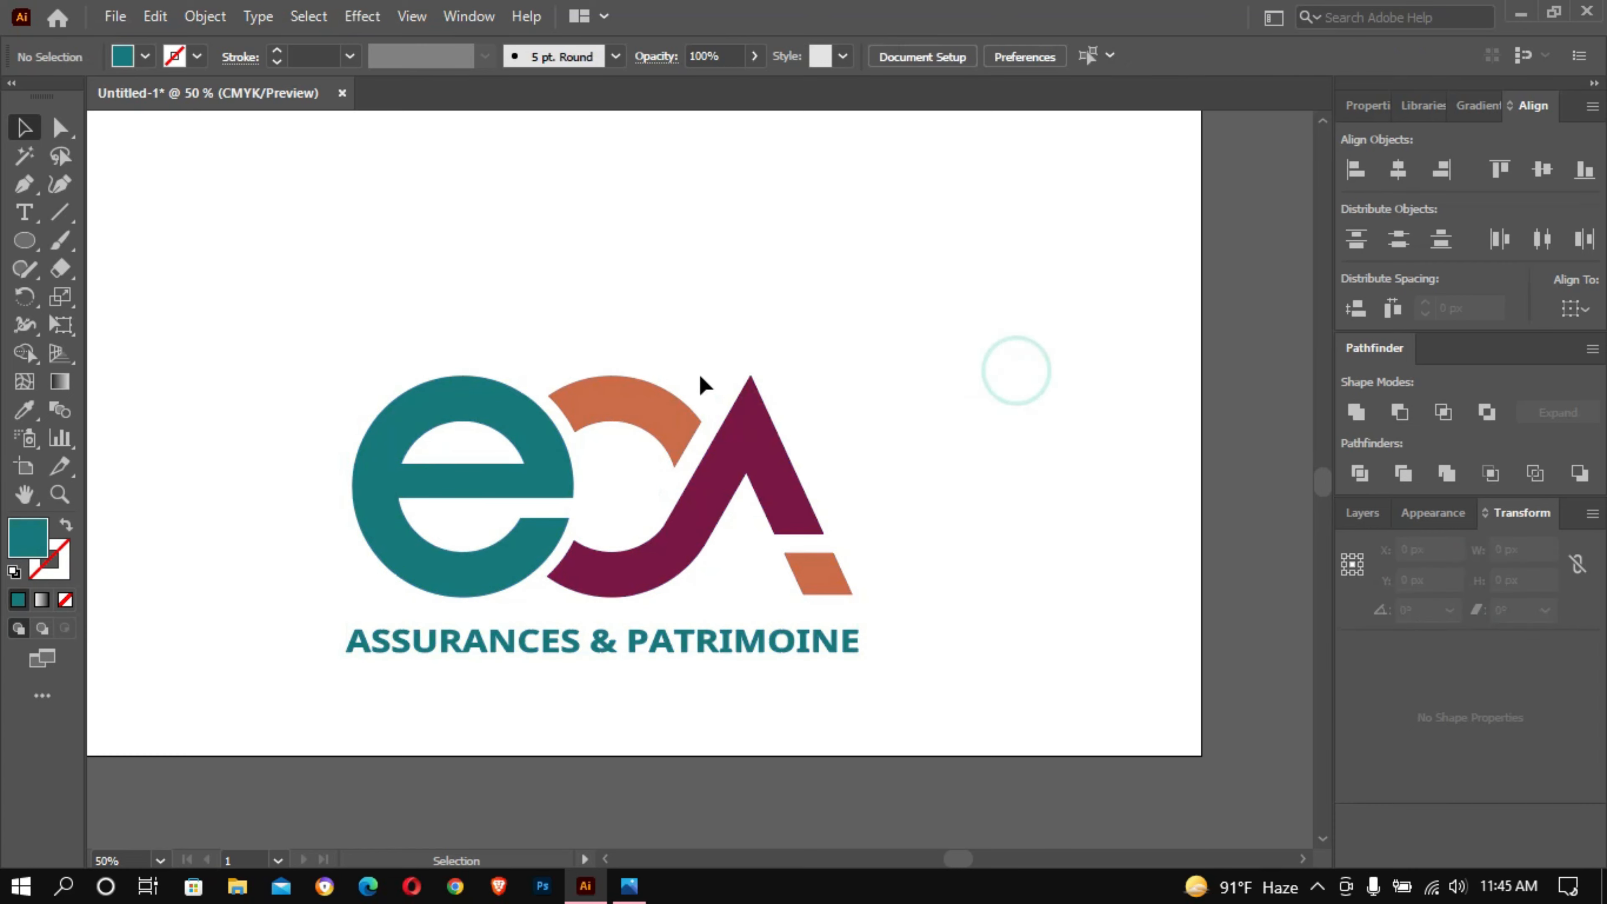
{"action": "left_click", "coordinate": [724, 391]}
{"action": "key", "text": "Delete"}
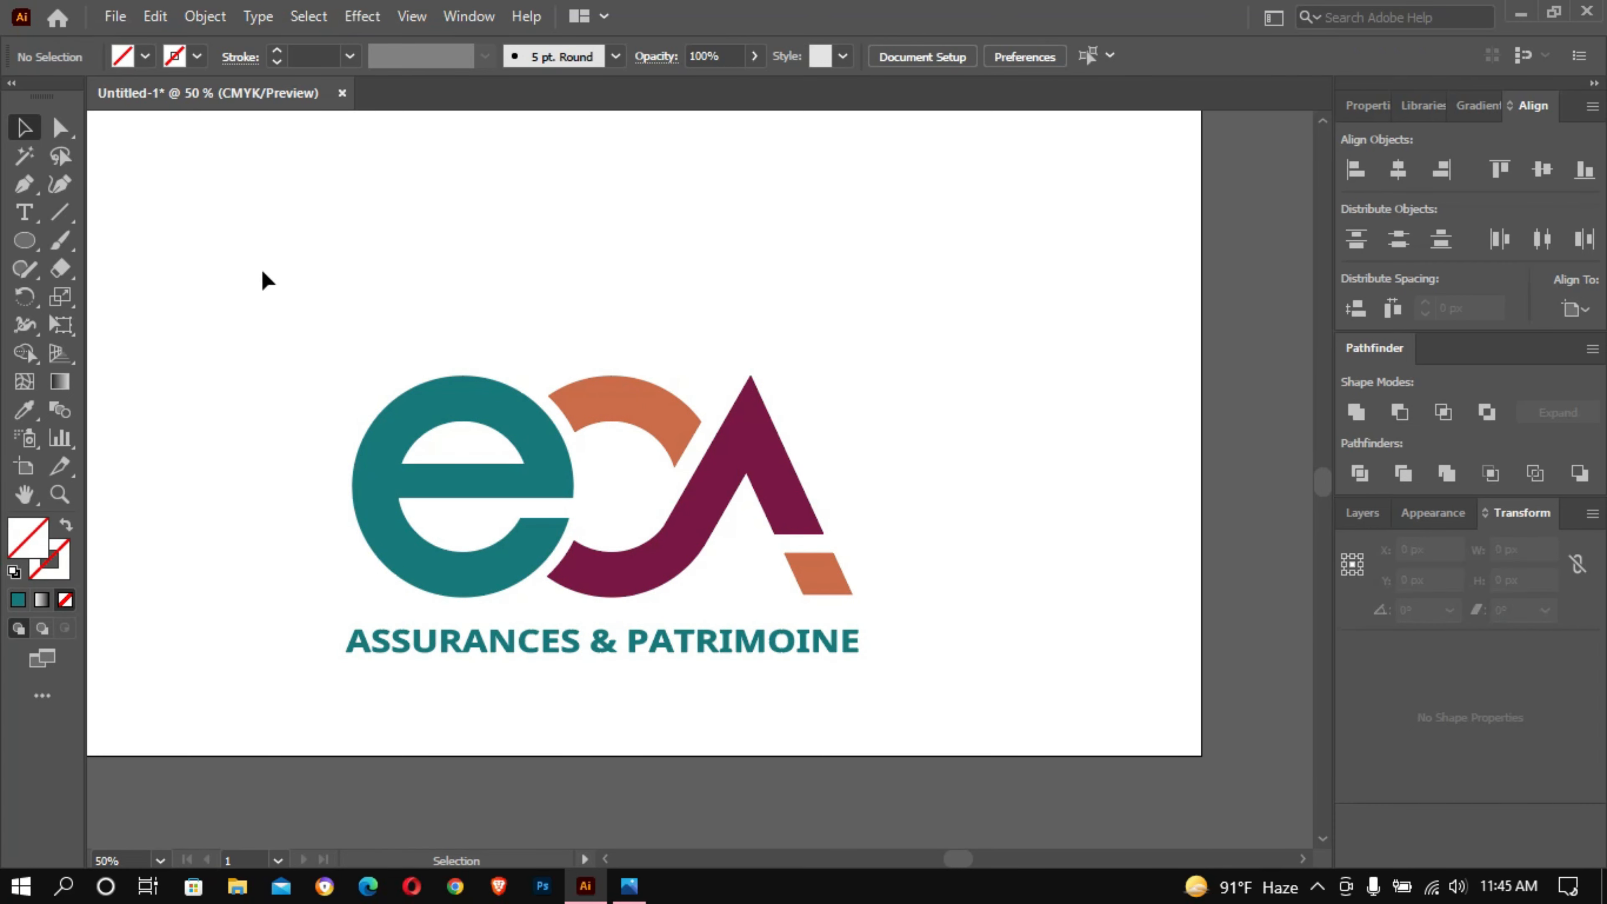
Step: Group the whole eCA lettermark together with its tagline
{"action": "left_click_drag", "start_coordinate": [270, 250], "coordinate": [924, 759]}
{"action": "right_click", "coordinate": [718, 421]}
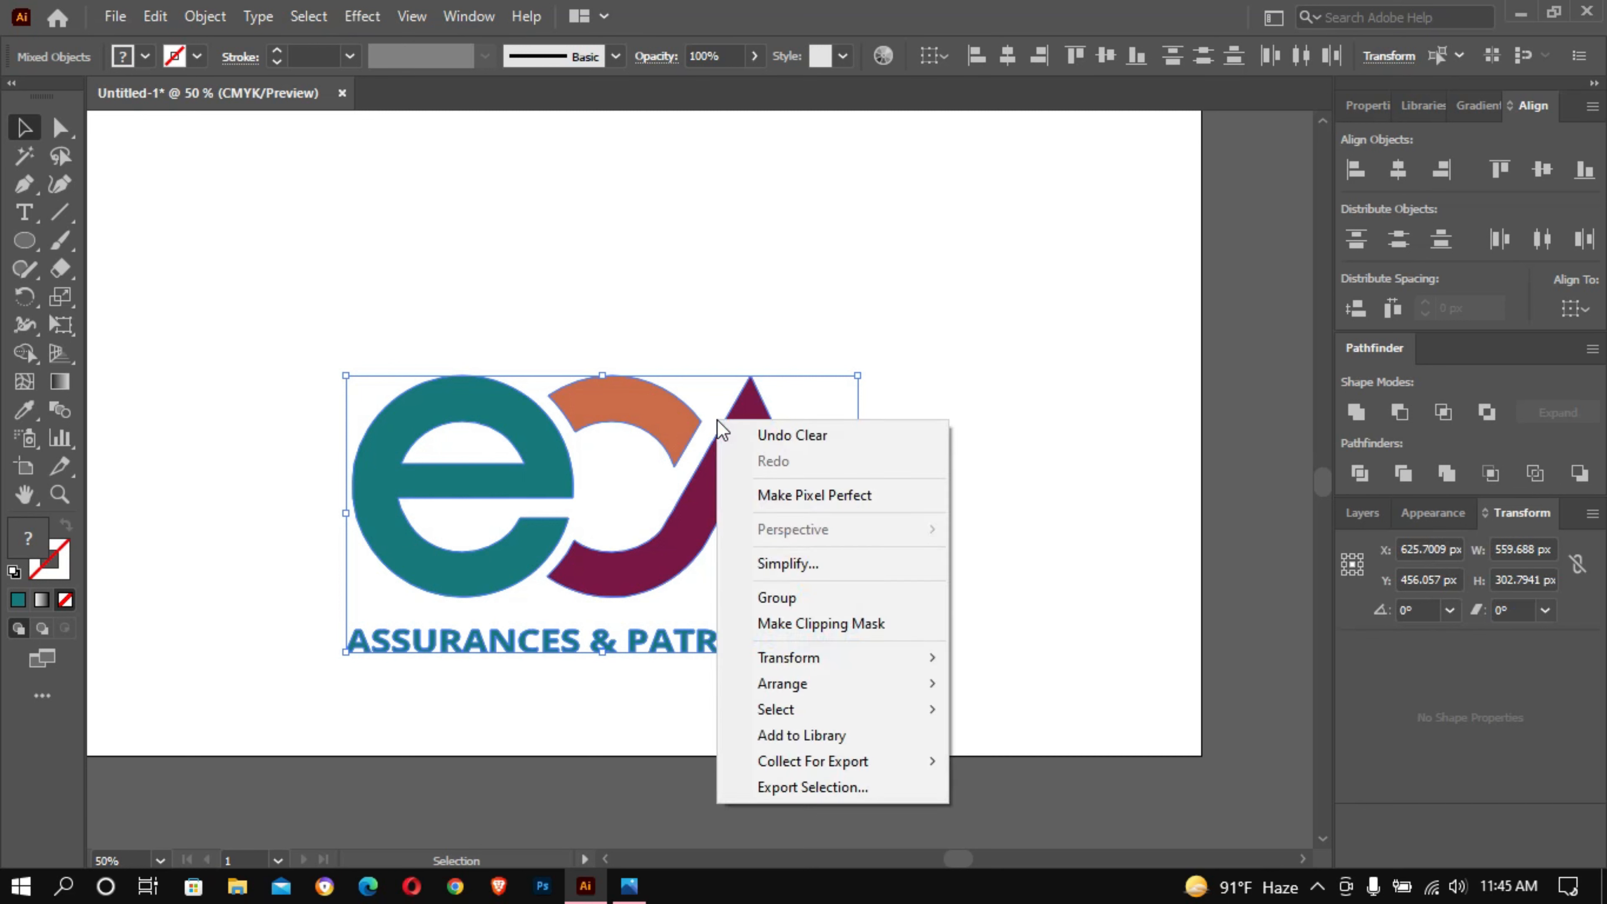
{"action": "left_click", "coordinate": [808, 599]}
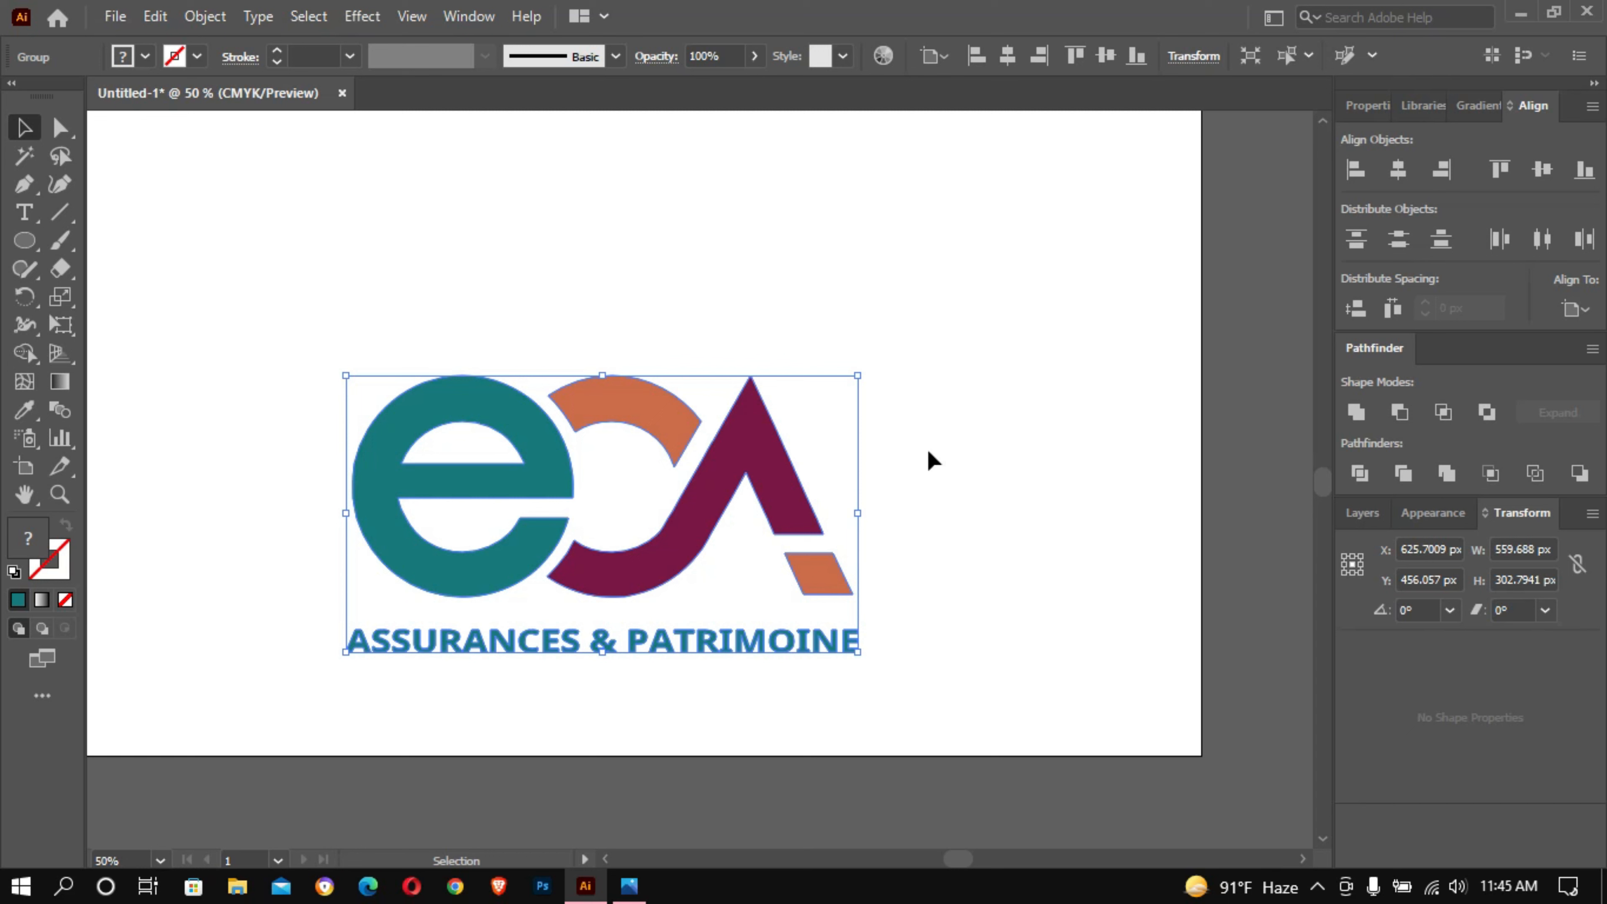
Step: Scale the logo group up to about 831 × 450 px, move it to about X 623, Y 360 px near the artboard's centre, and deselect
{"action": "left_click_drag", "start_coordinate": [725, 490], "coordinate": [726, 353]}
{"action": "key", "text": "ctrl+minus"}
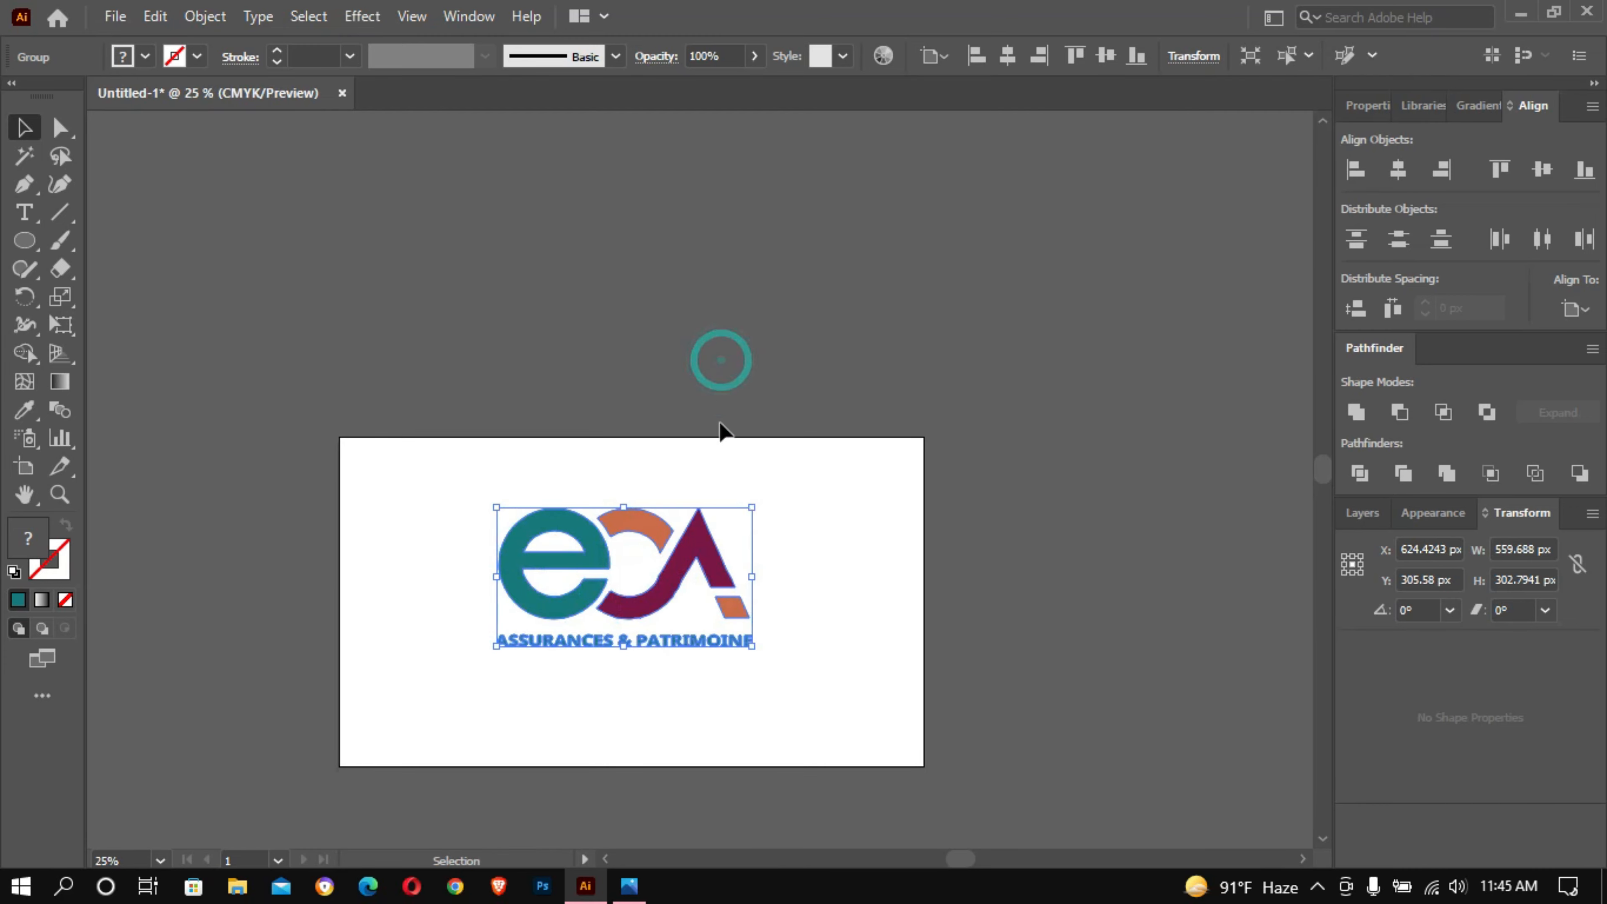
{"action": "left_click_drag", "start_coordinate": [819, 557], "coordinate": [950, 565]}
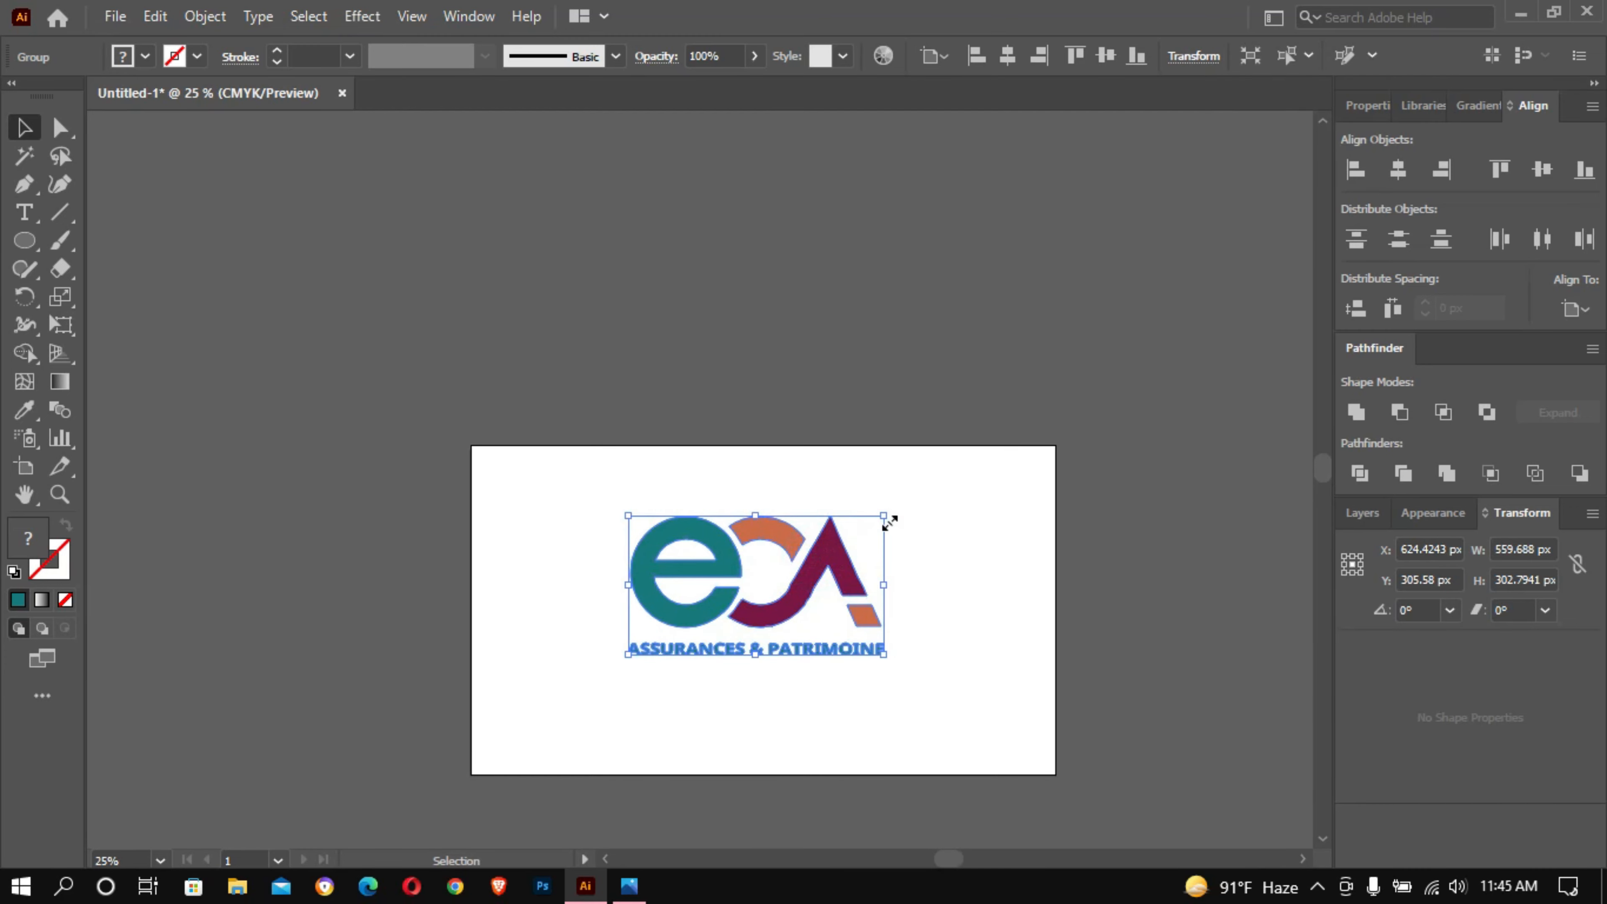
{"action": "left_click_drag", "start_coordinate": [888, 521], "coordinate": [950, 476]}
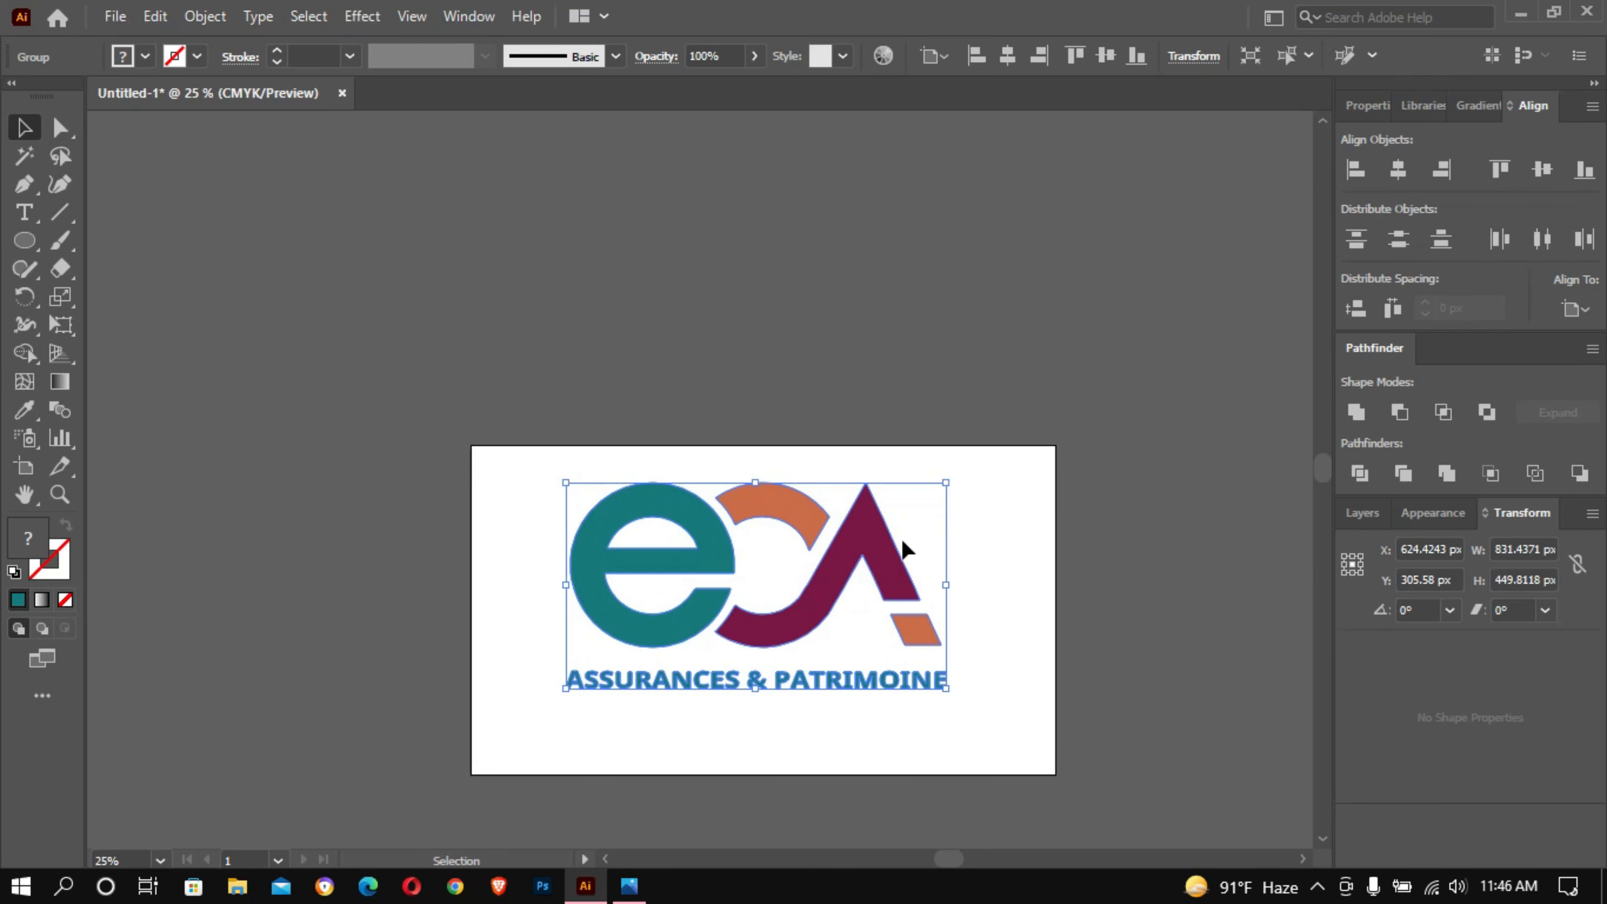
{"action": "left_click_drag", "start_coordinate": [893, 548], "coordinate": [893, 573]}
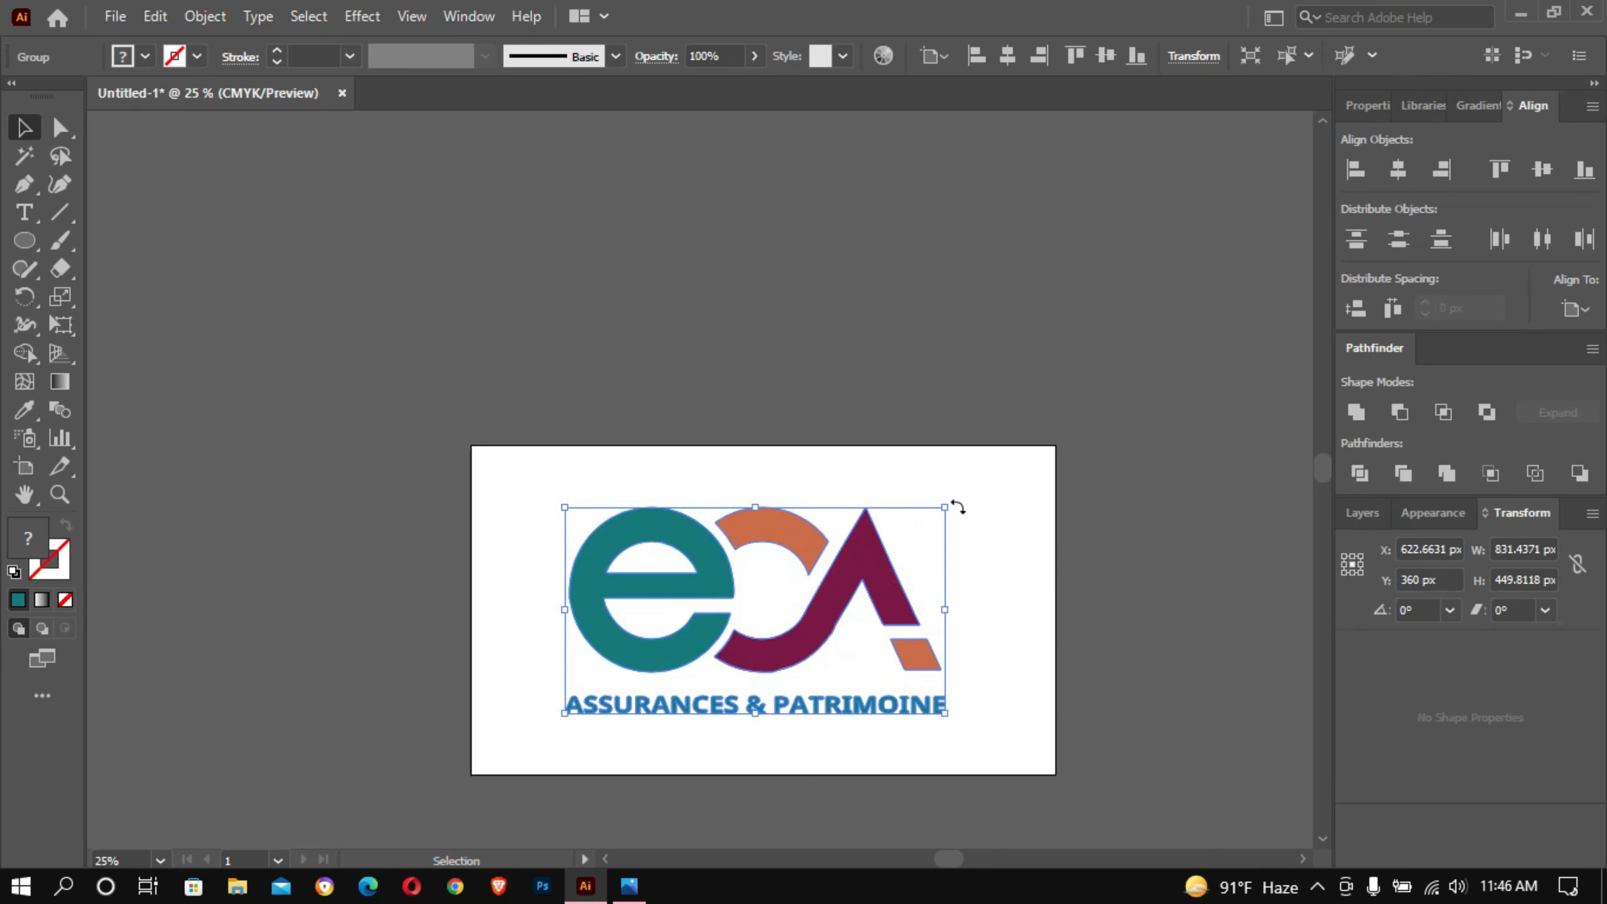
{"action": "left_click", "coordinate": [991, 492]}
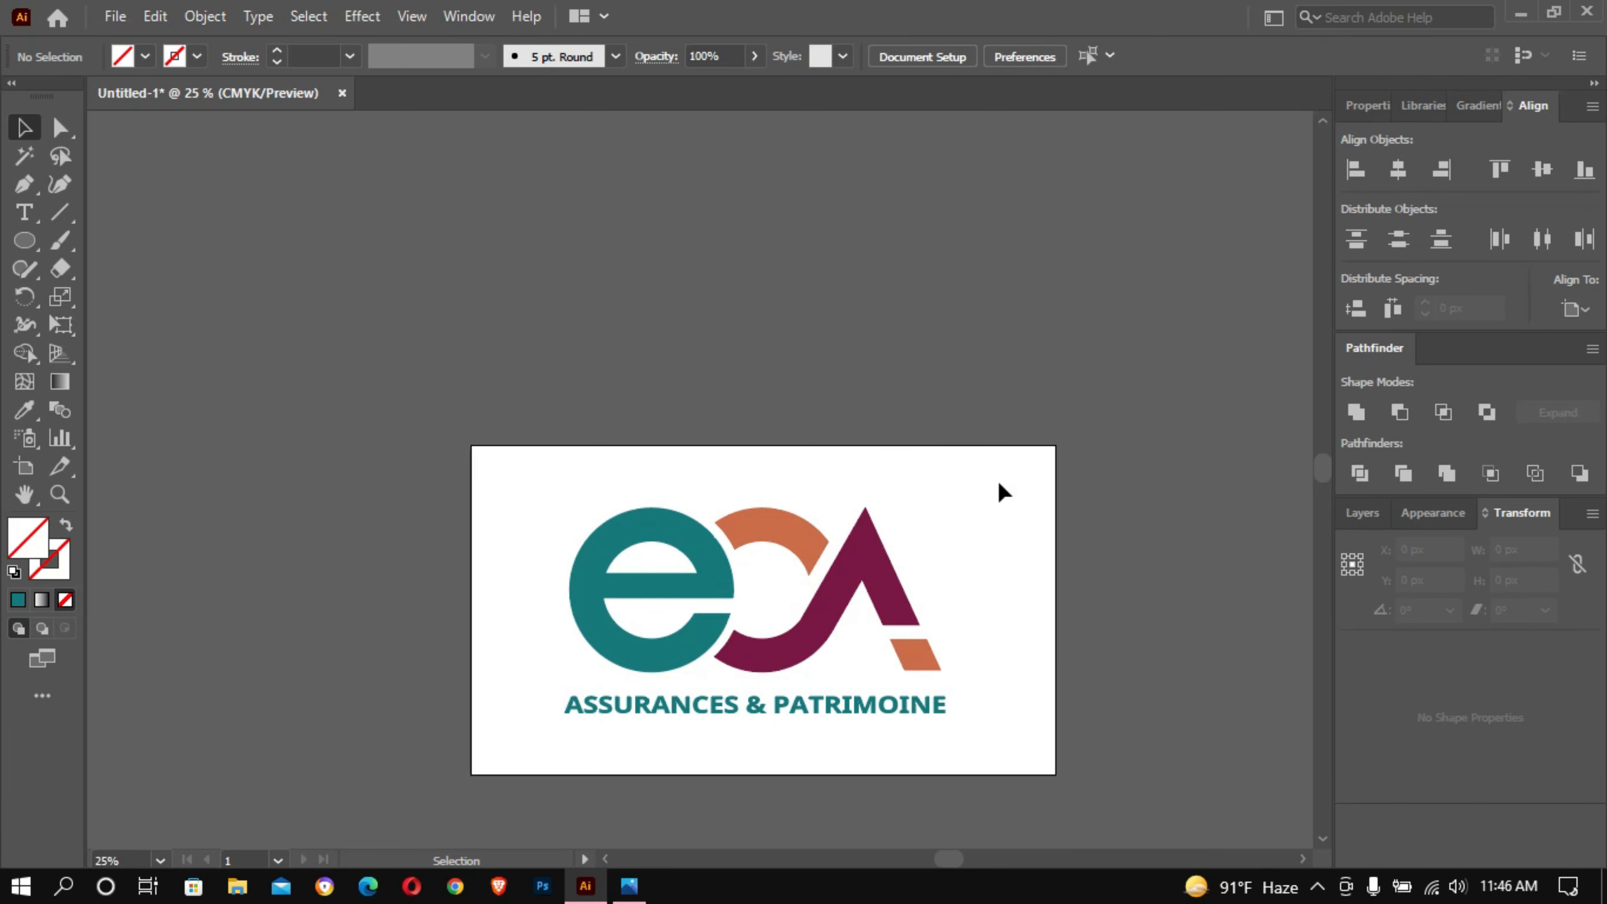